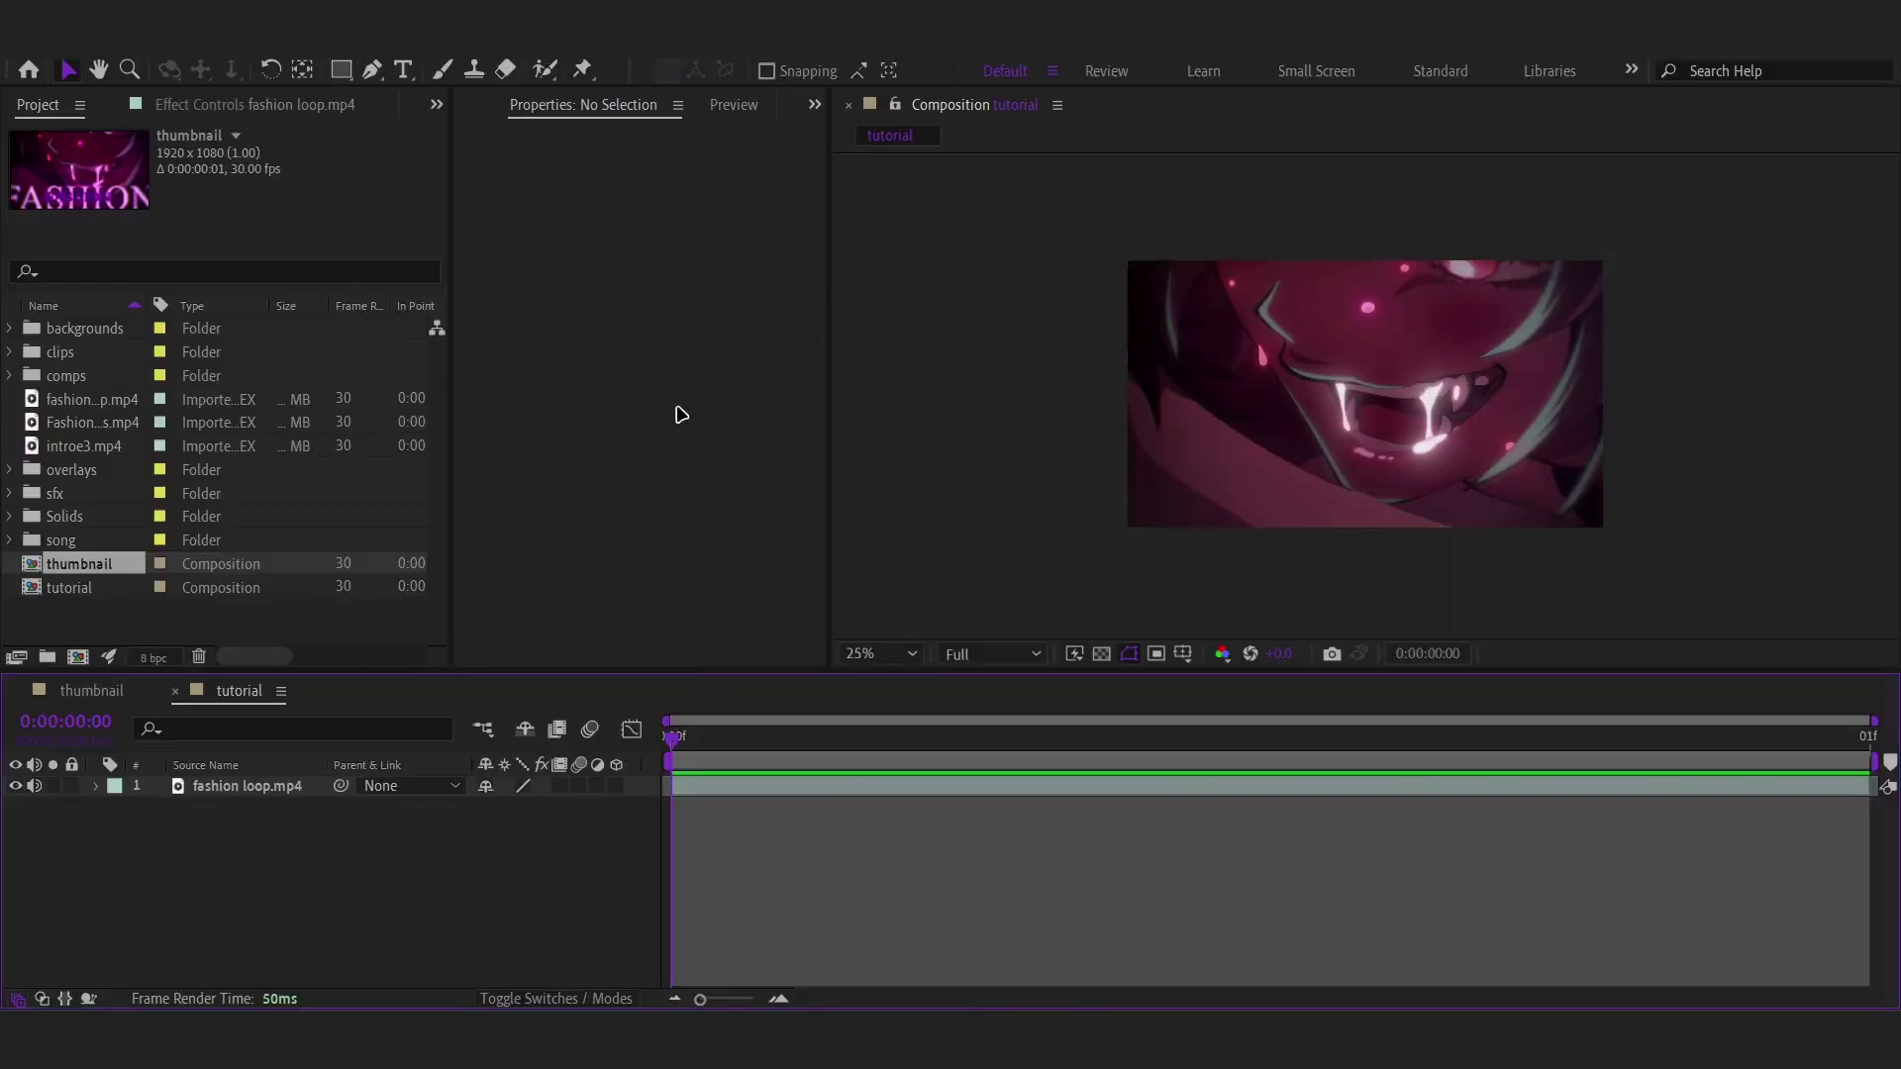
Start a new text layer over the anime clip, typing FAS and then erasing the mistyped letters.
click(403, 69)
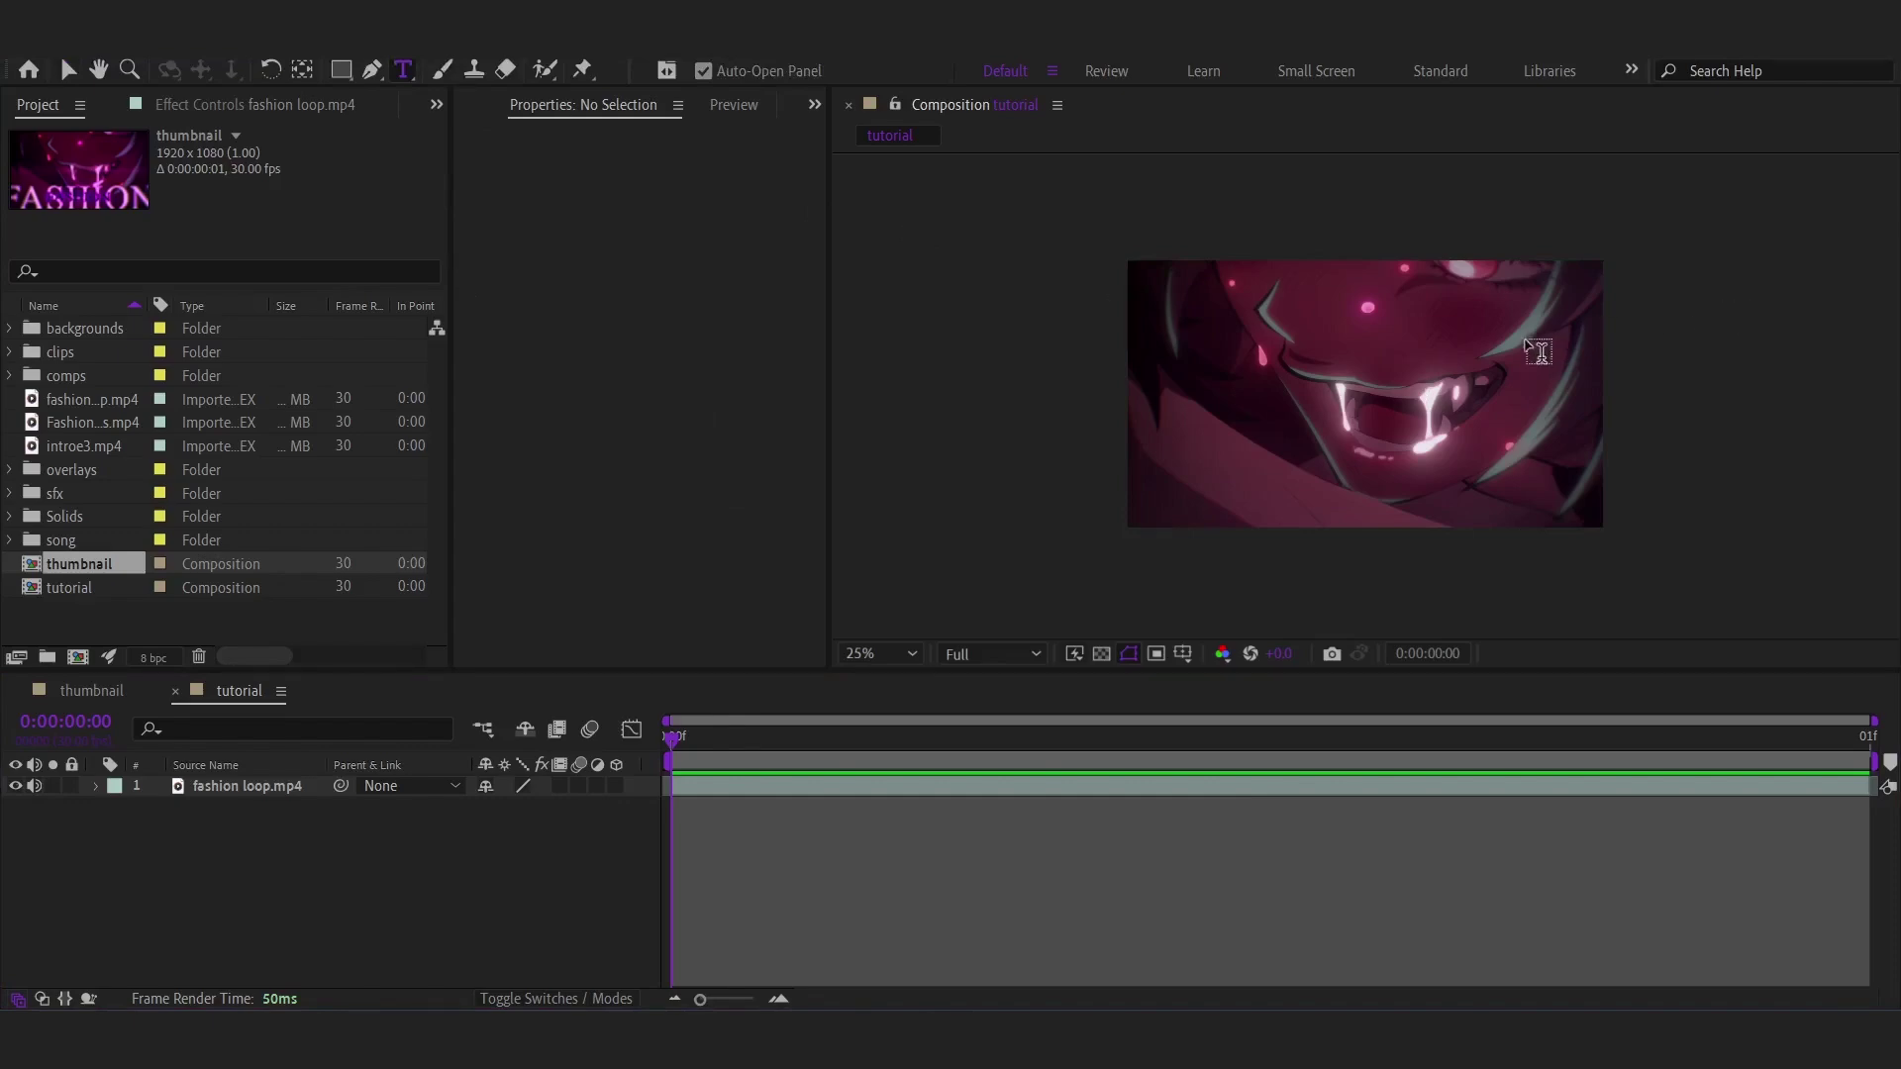
click(1387, 414)
text(FAS)
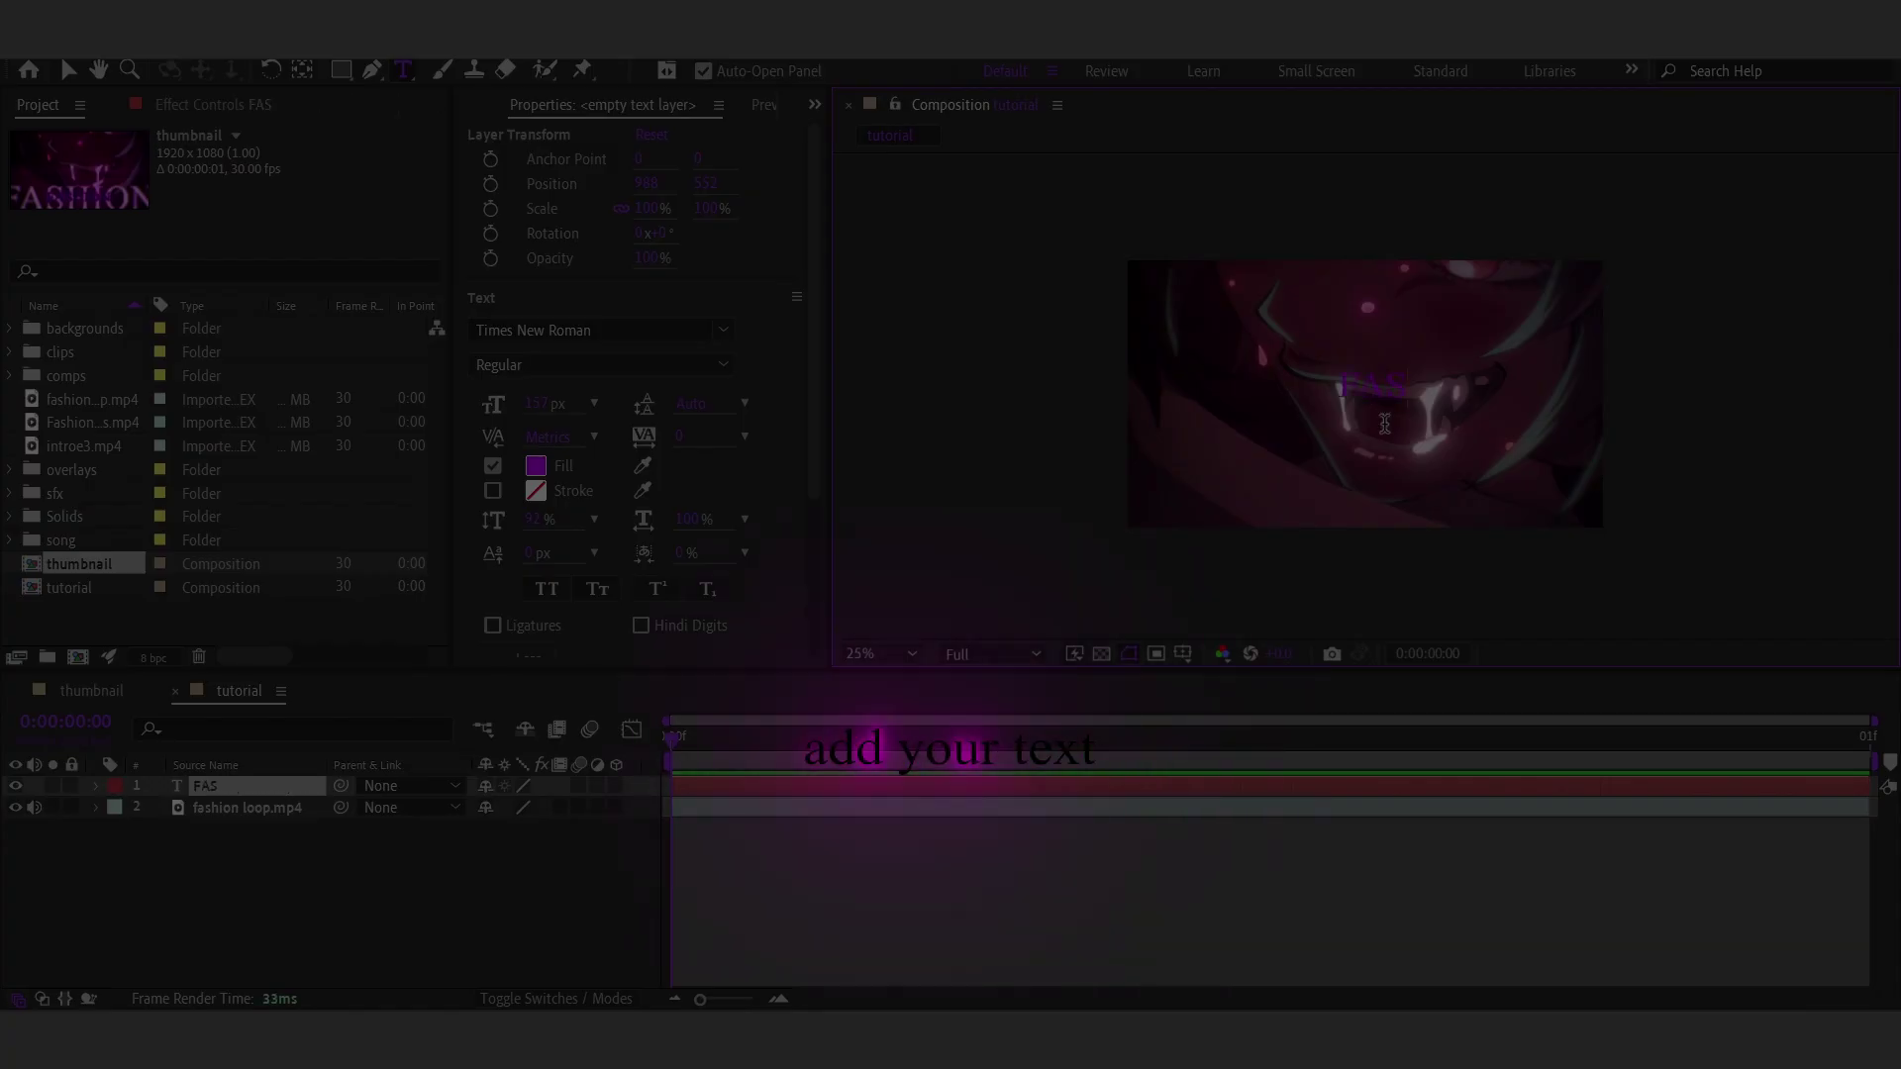
key(BackSpace)
key(BackSpace)
text(D)
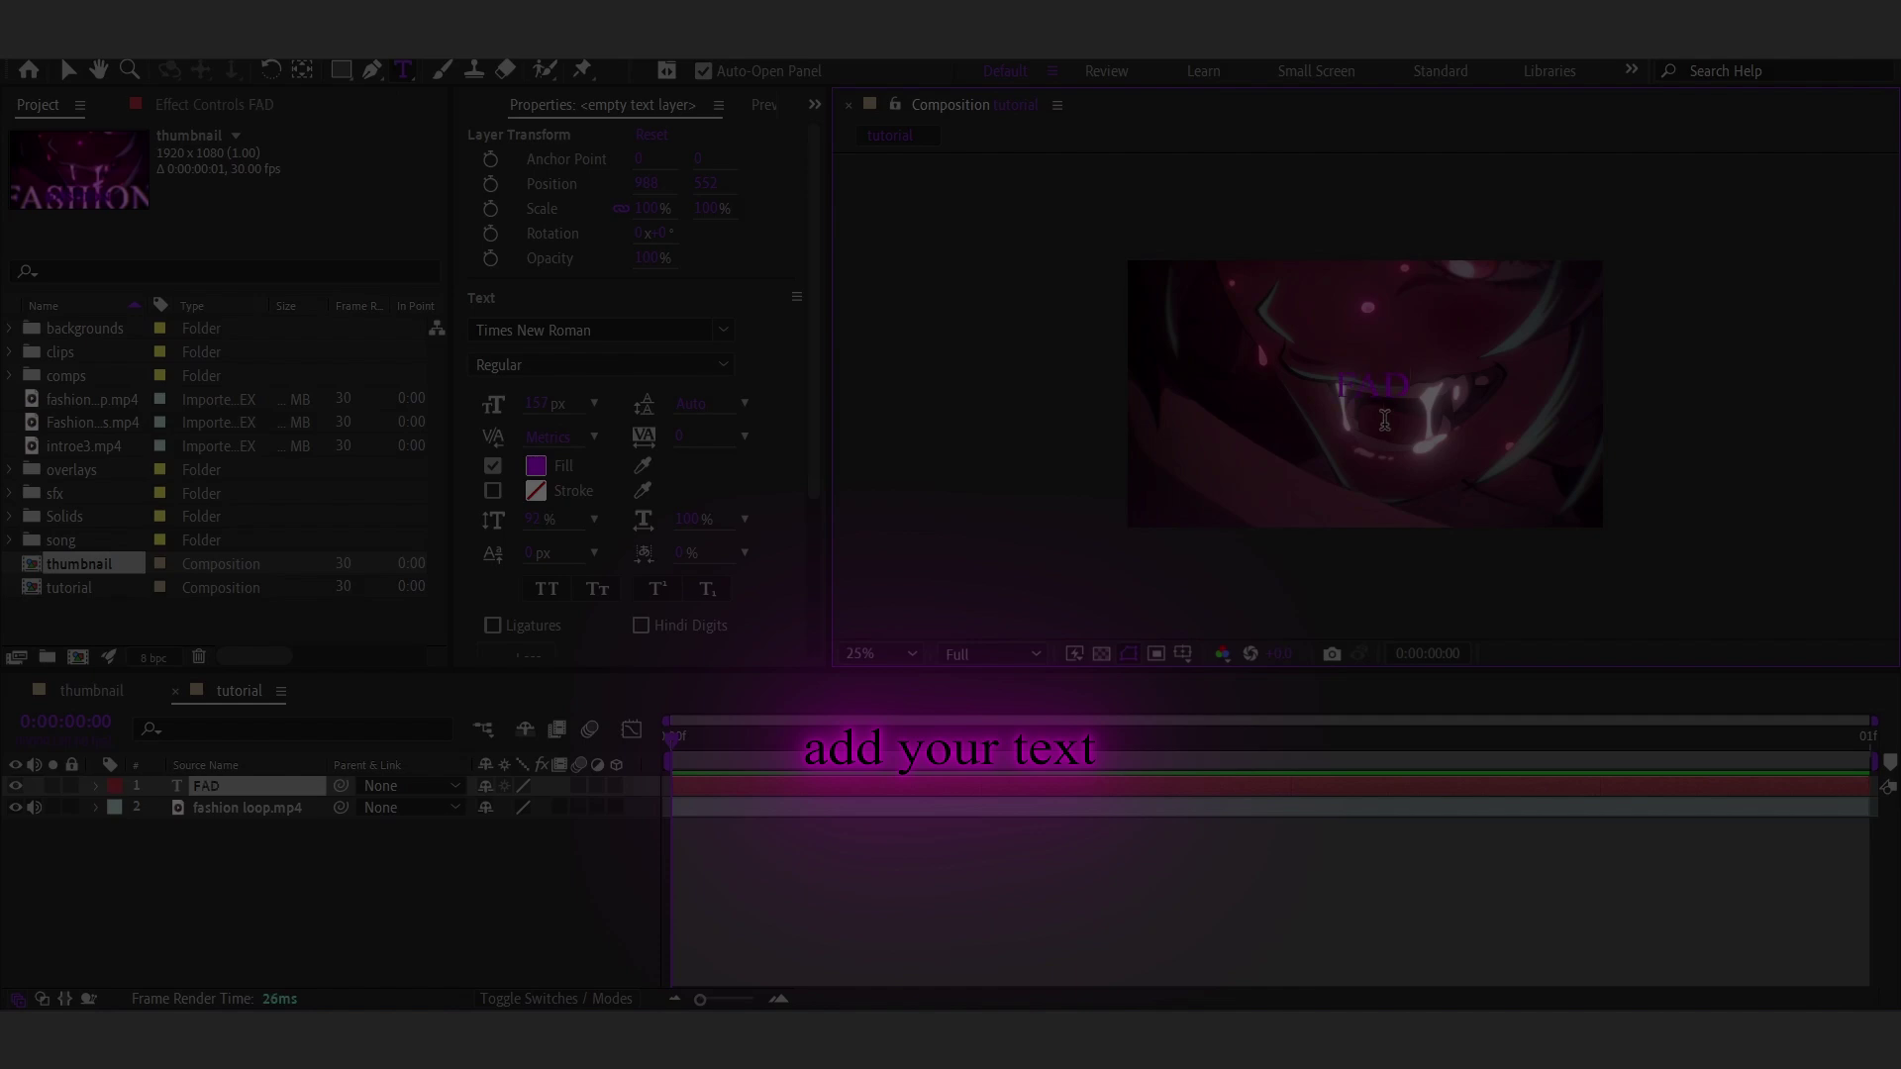
key(BackSpace)
Finish typing the FASHION title and give it a white fill.
text(FASHION)
click(738, 778)
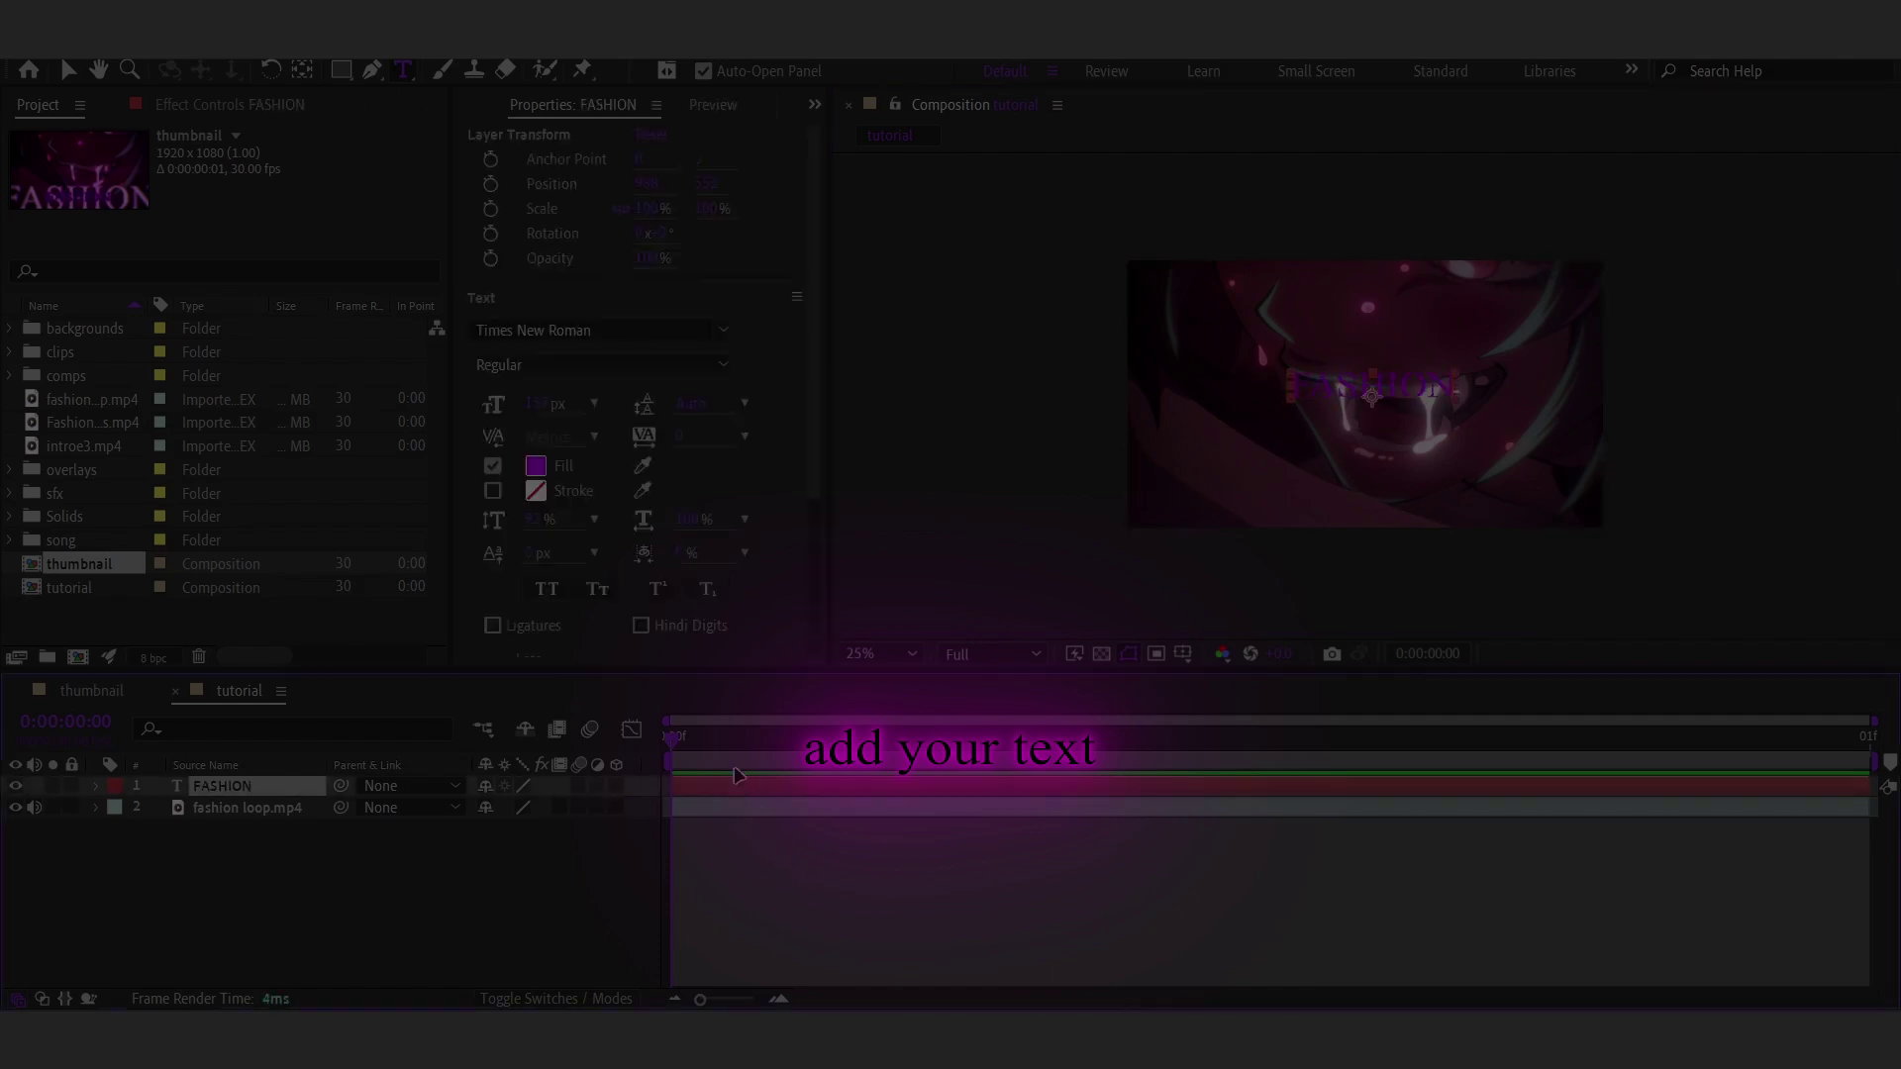
click(535, 467)
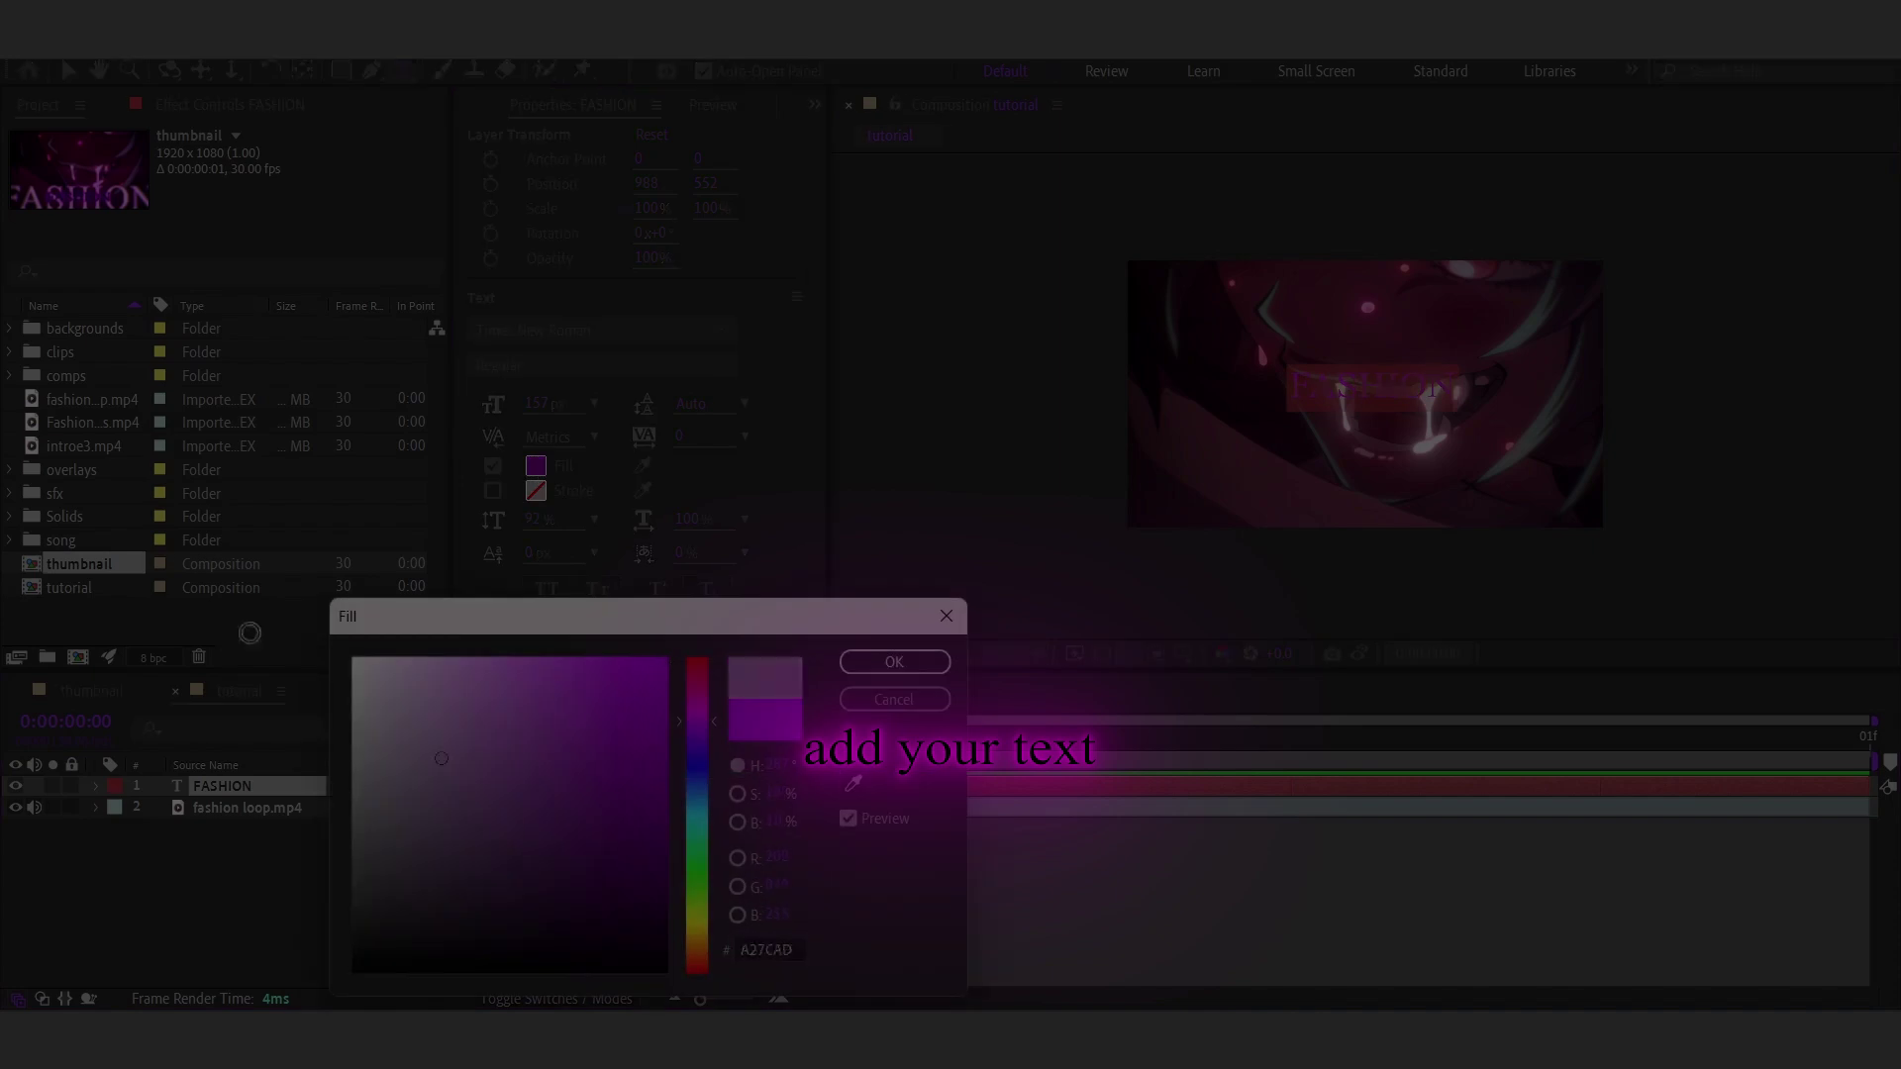
click(361, 661)
click(894, 661)
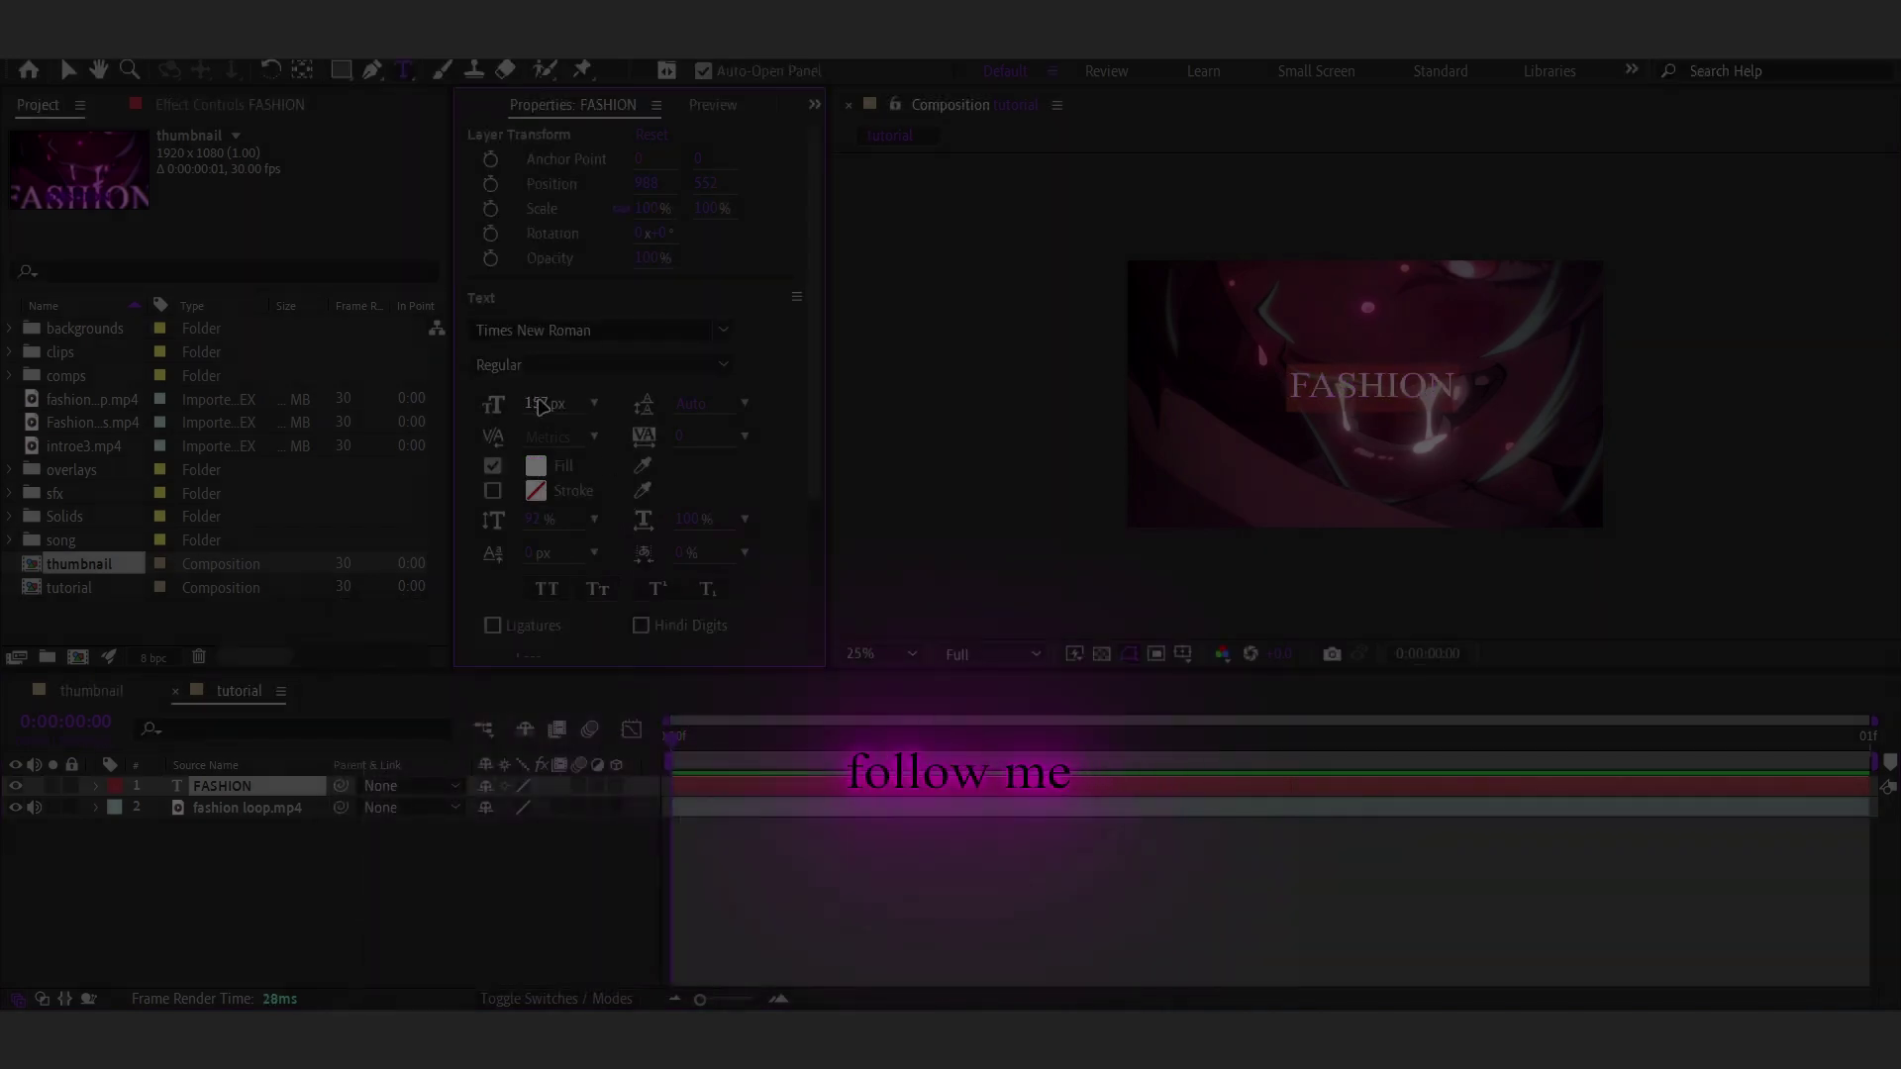
Enlarge the FASHION title's font size to 495 px and reselect its layer.
drag(540, 406, 971, 455)
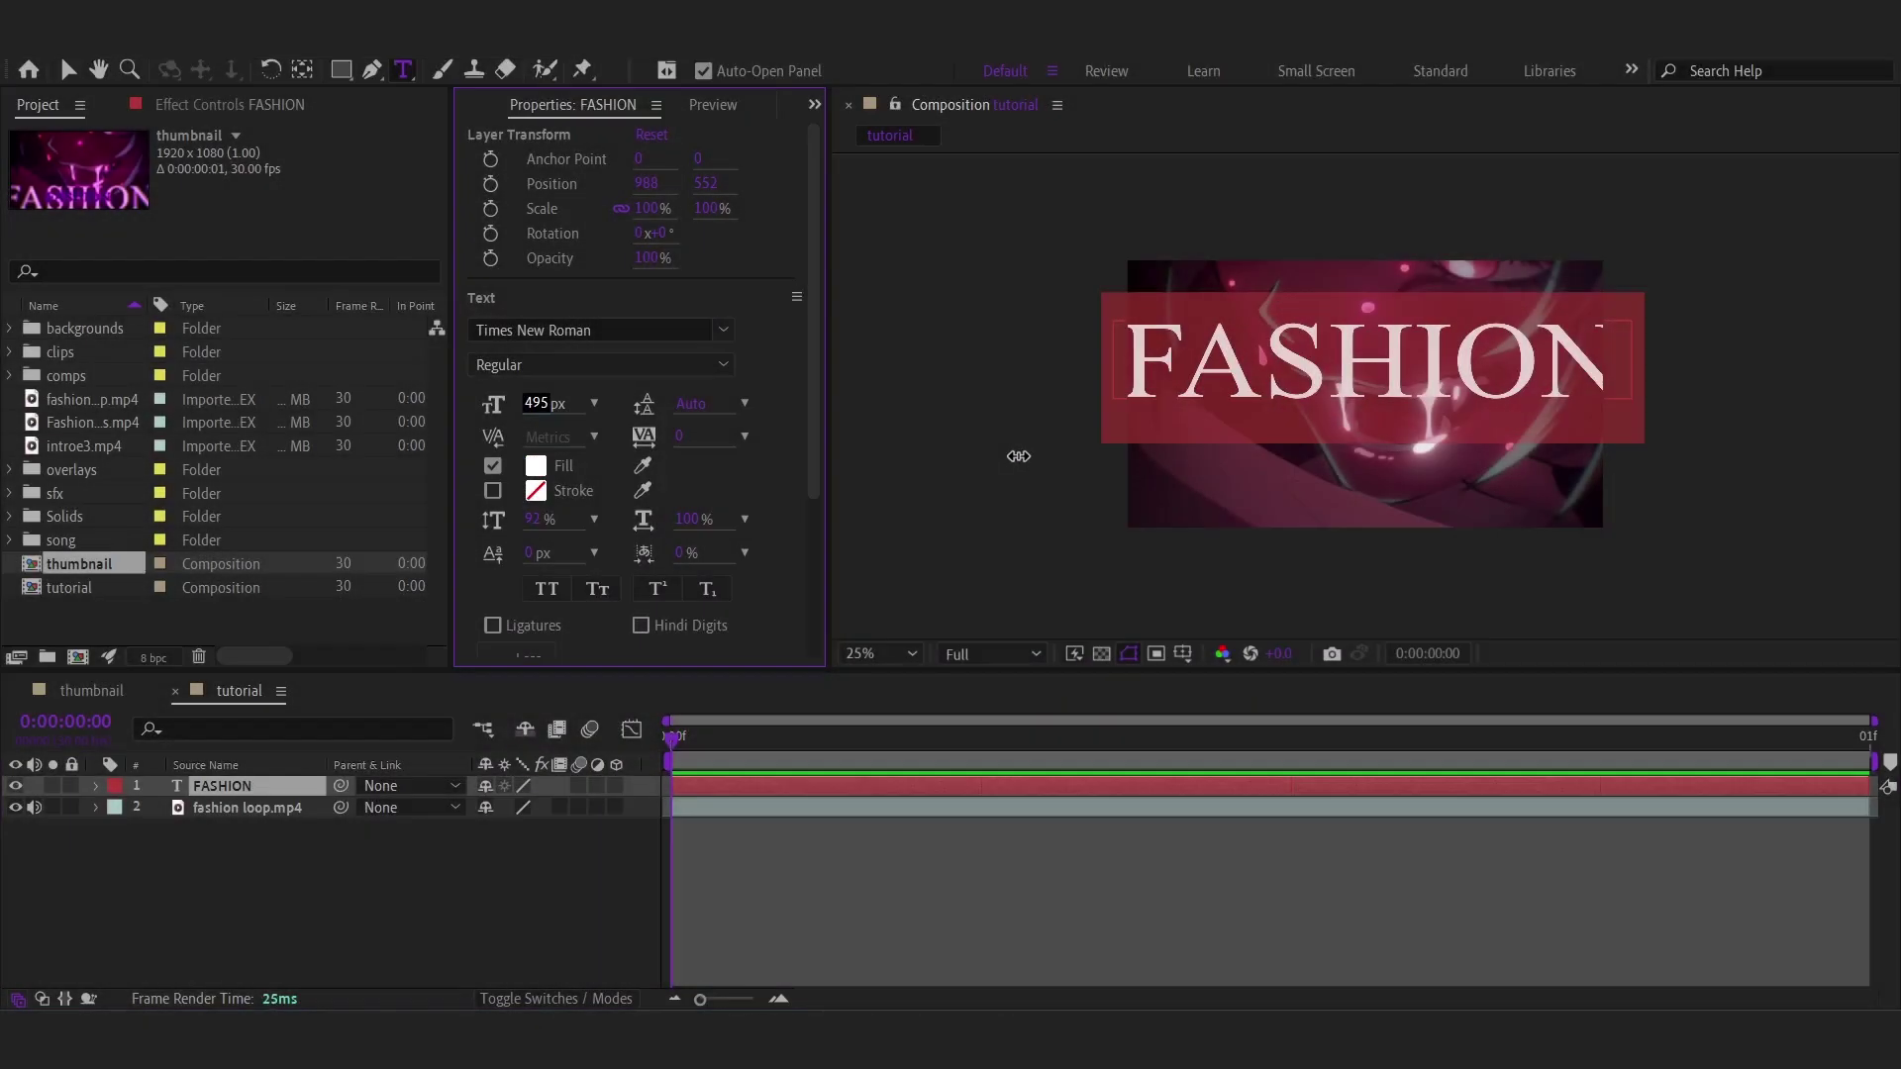
drag(971, 455, 1030, 464)
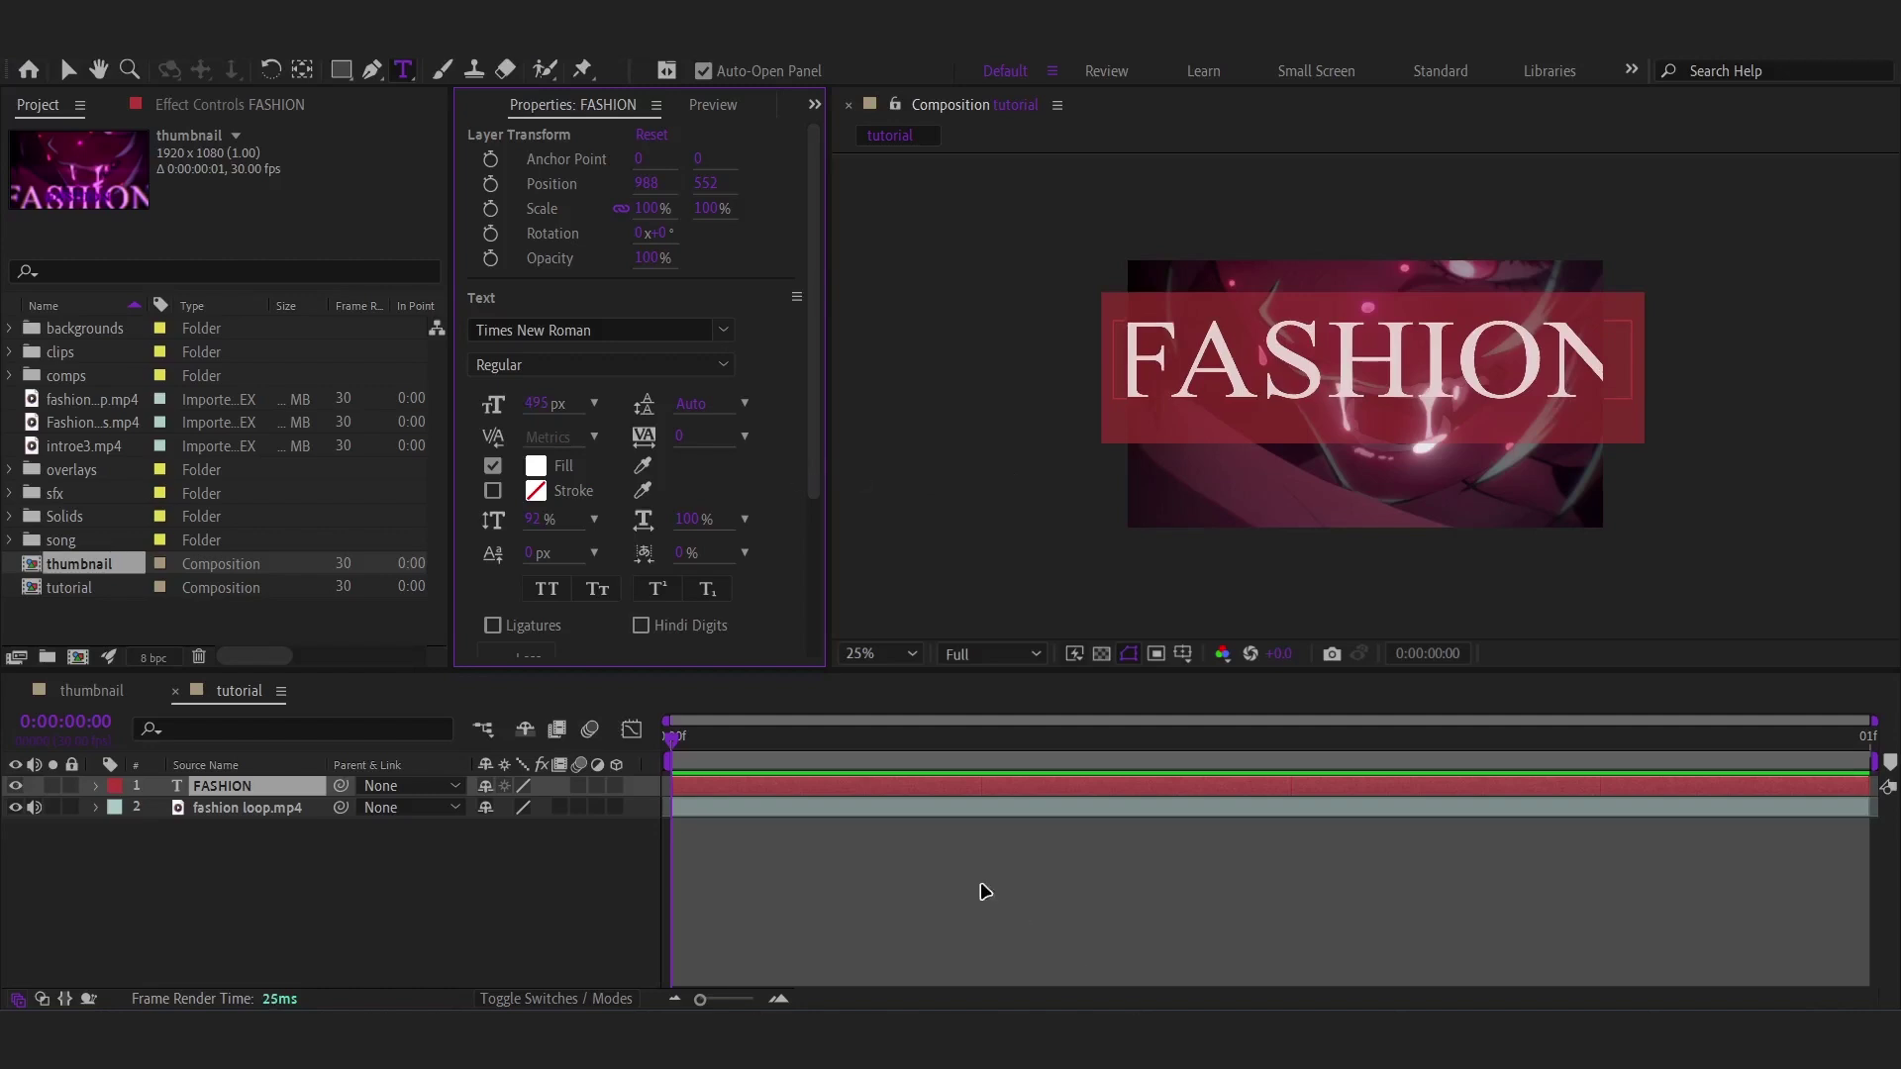
click(812, 877)
click(758, 785)
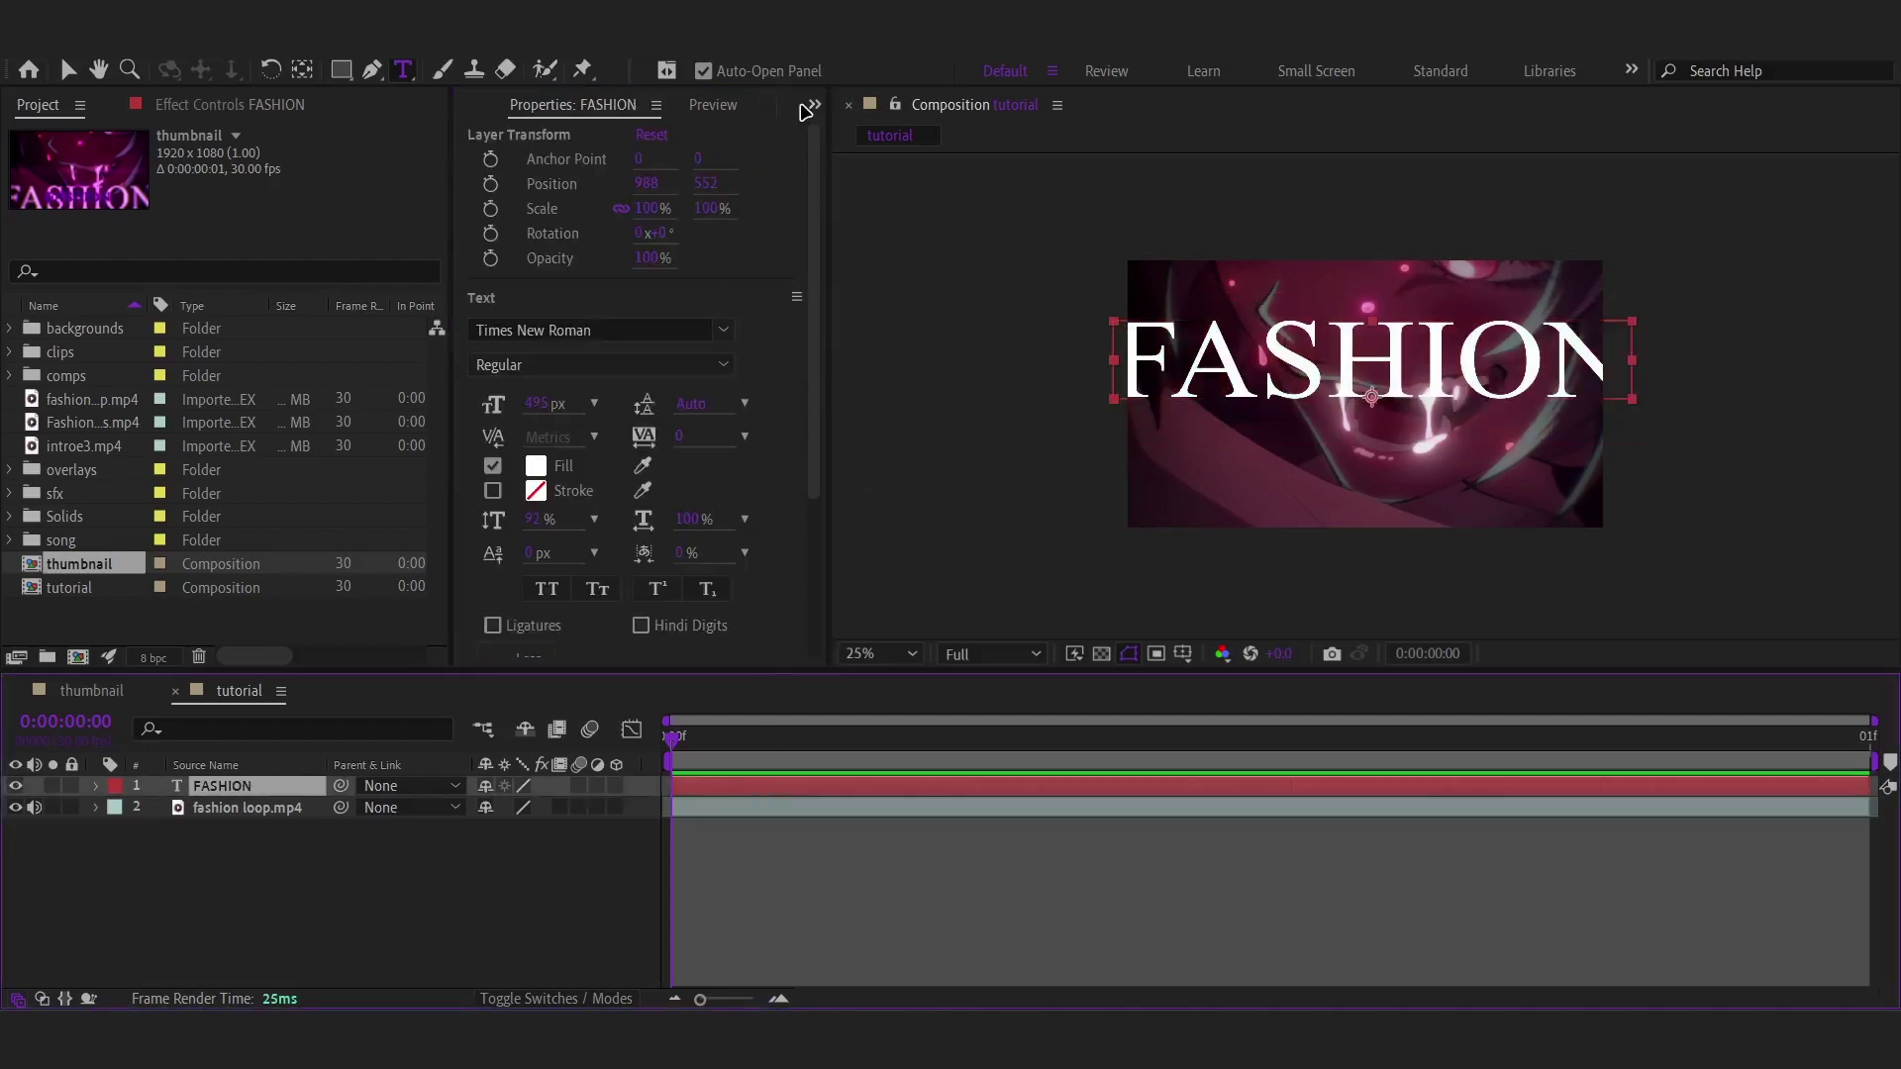
click(808, 108)
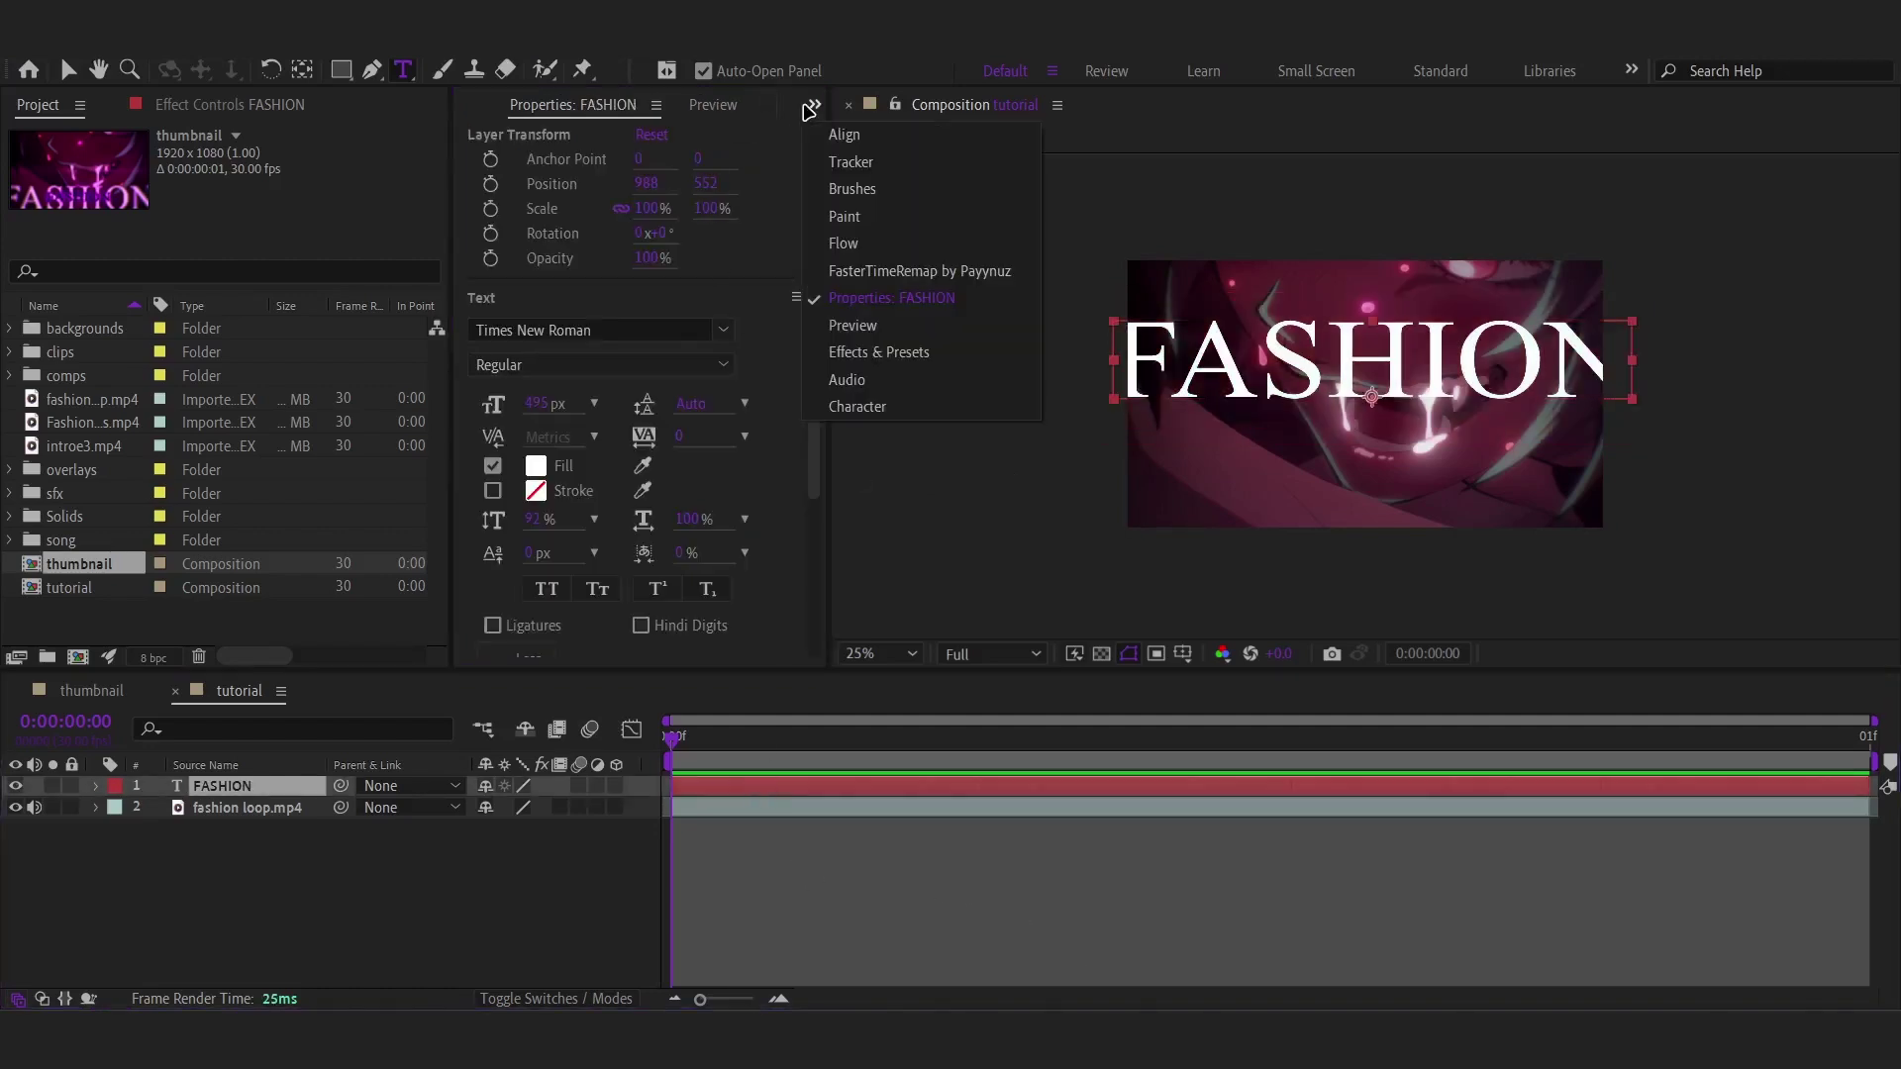
Centre the title horizontally, align it to the bottom edge, and set Position Y to 1099.1.
click(861, 134)
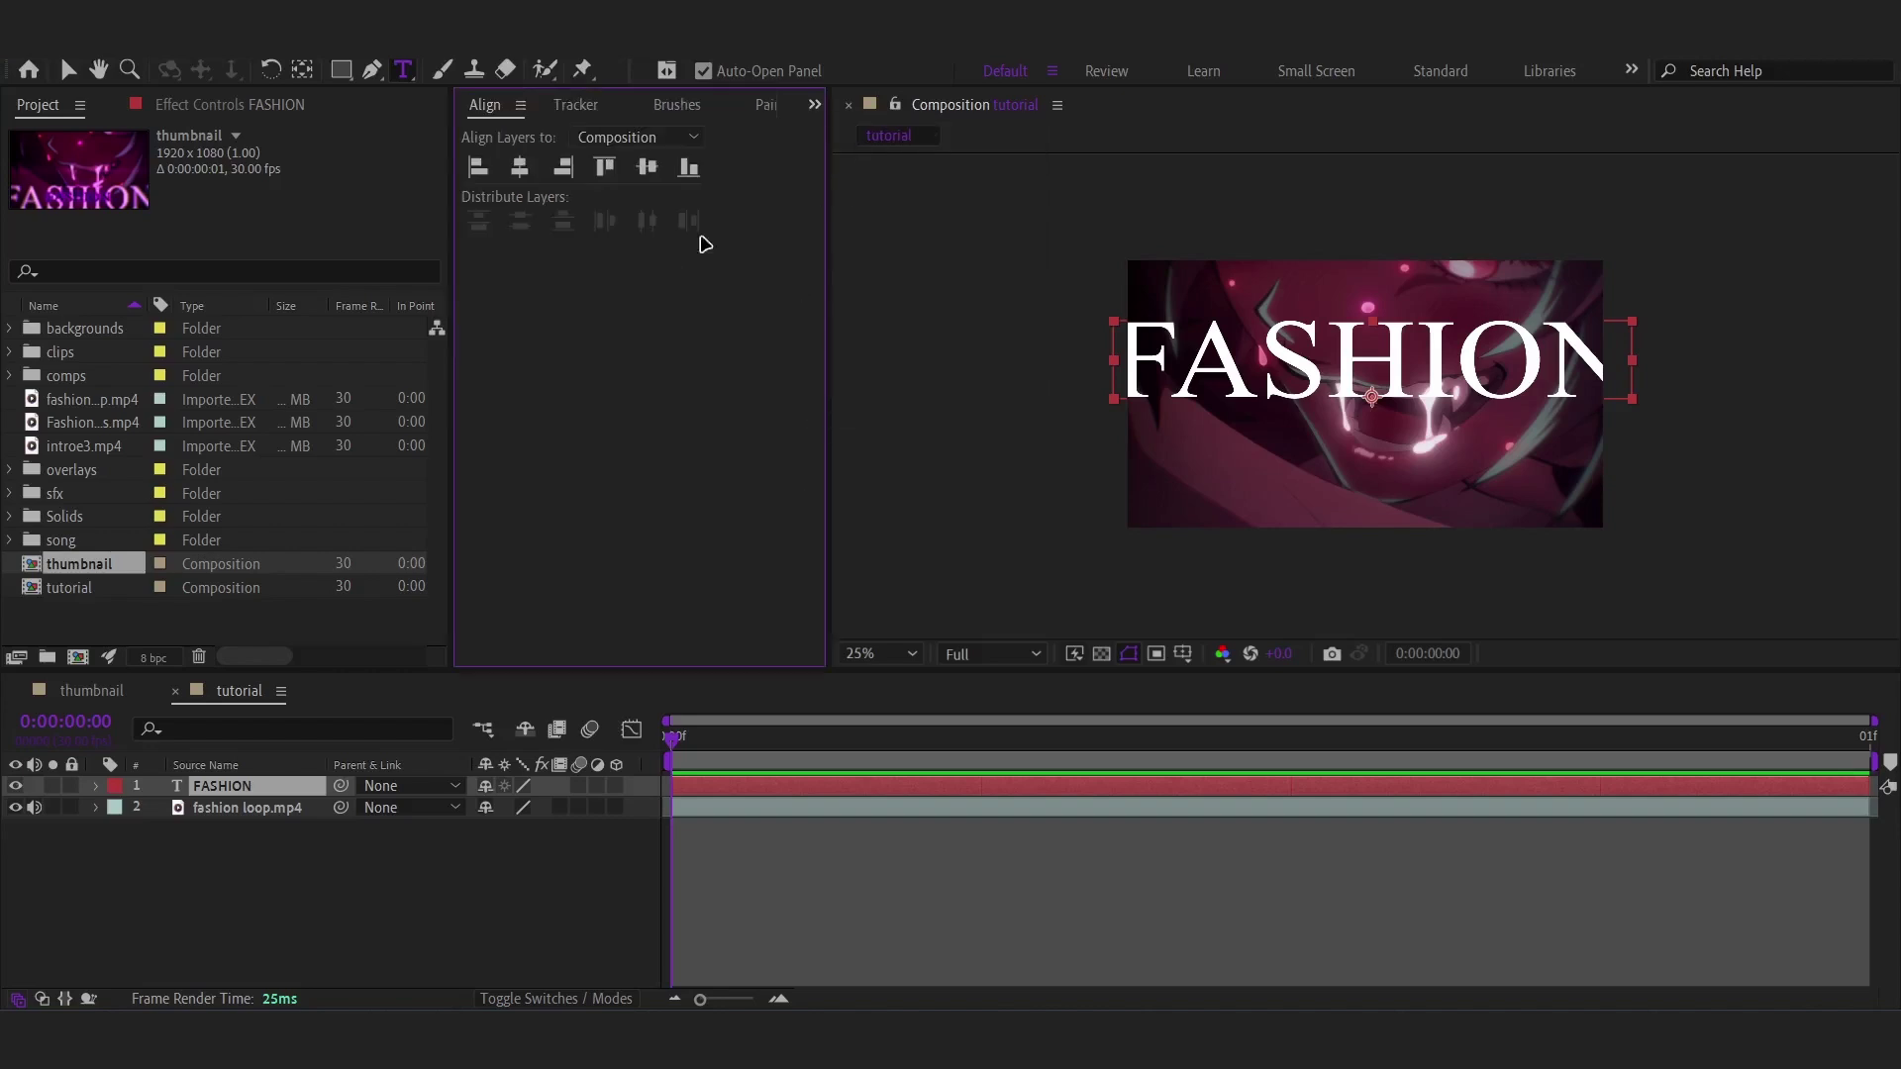
click(519, 166)
click(688, 166)
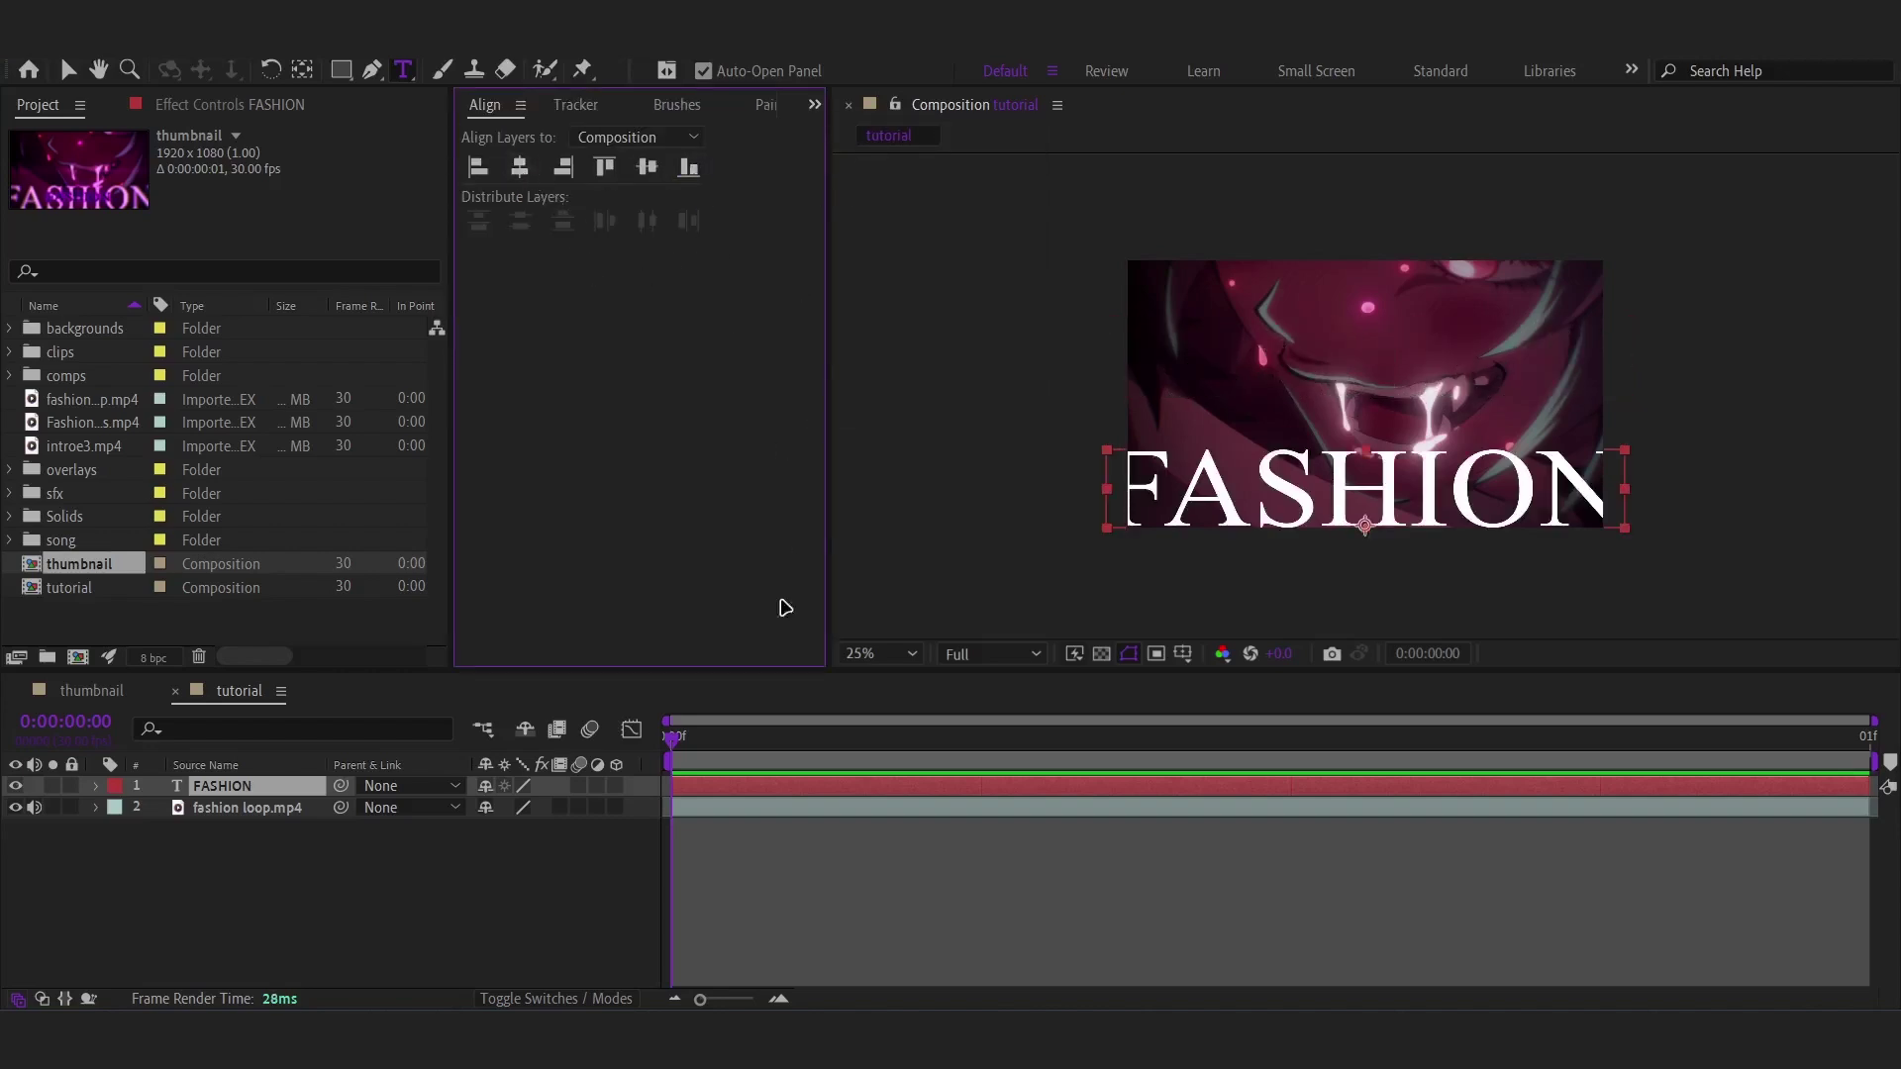
click(690, 787)
key(p)
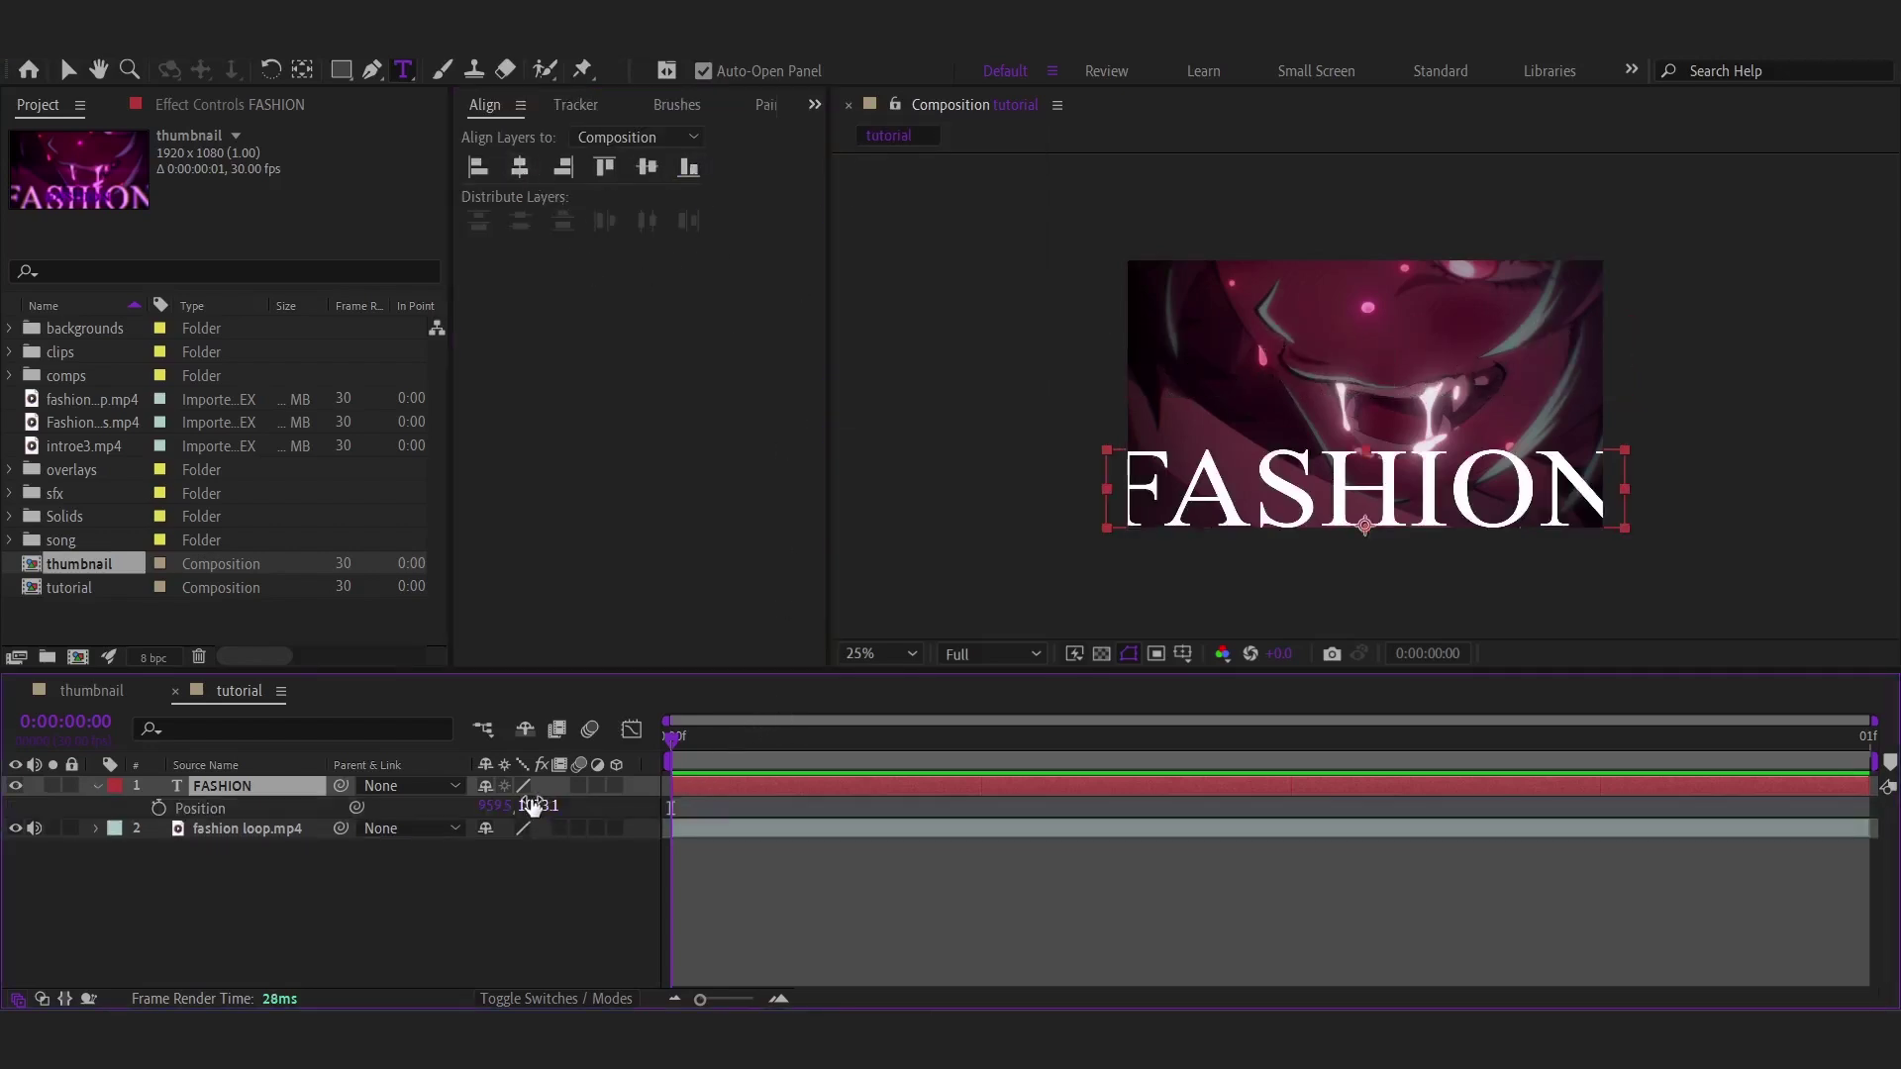
drag(609, 812, 581, 820)
click(673, 876)
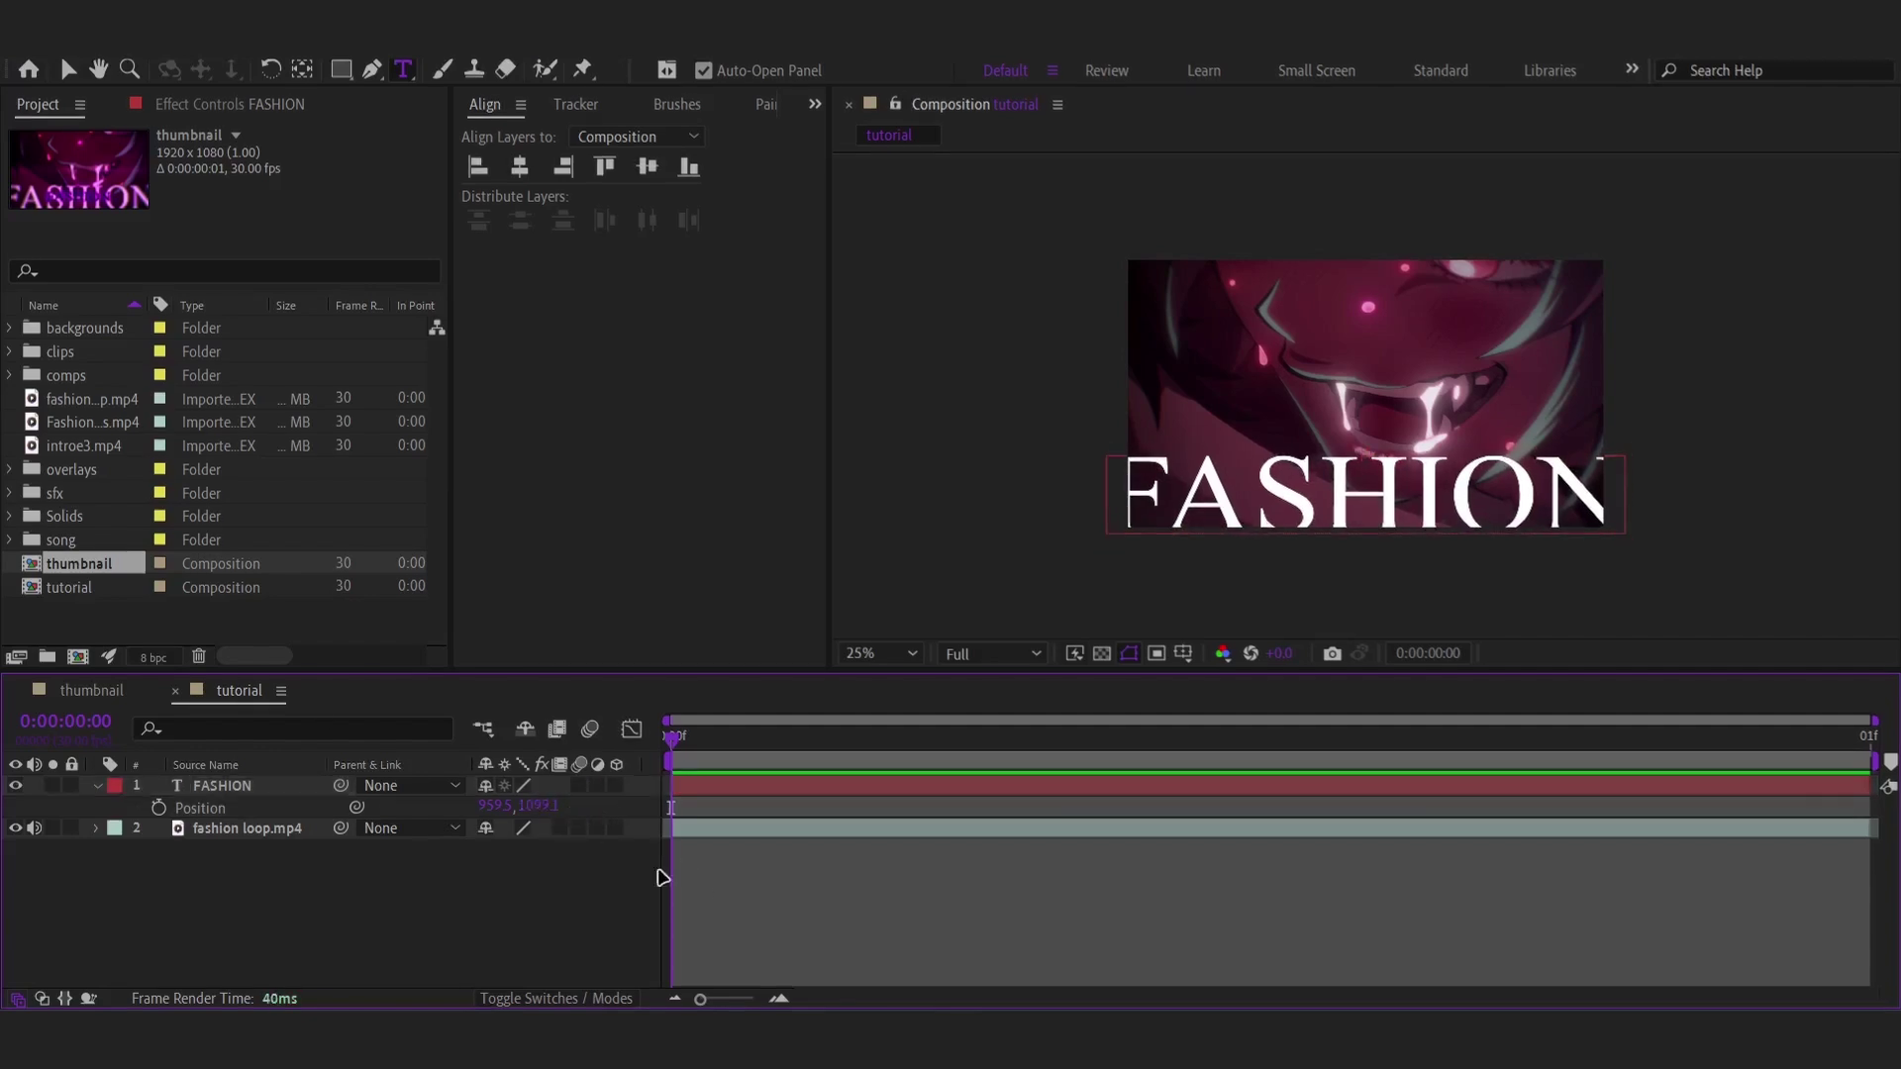
Add a new adjustment layer on top and apply Looks to it through the quick effect search 'loo'.
click(97, 786)
key(ctrl+alt+y)
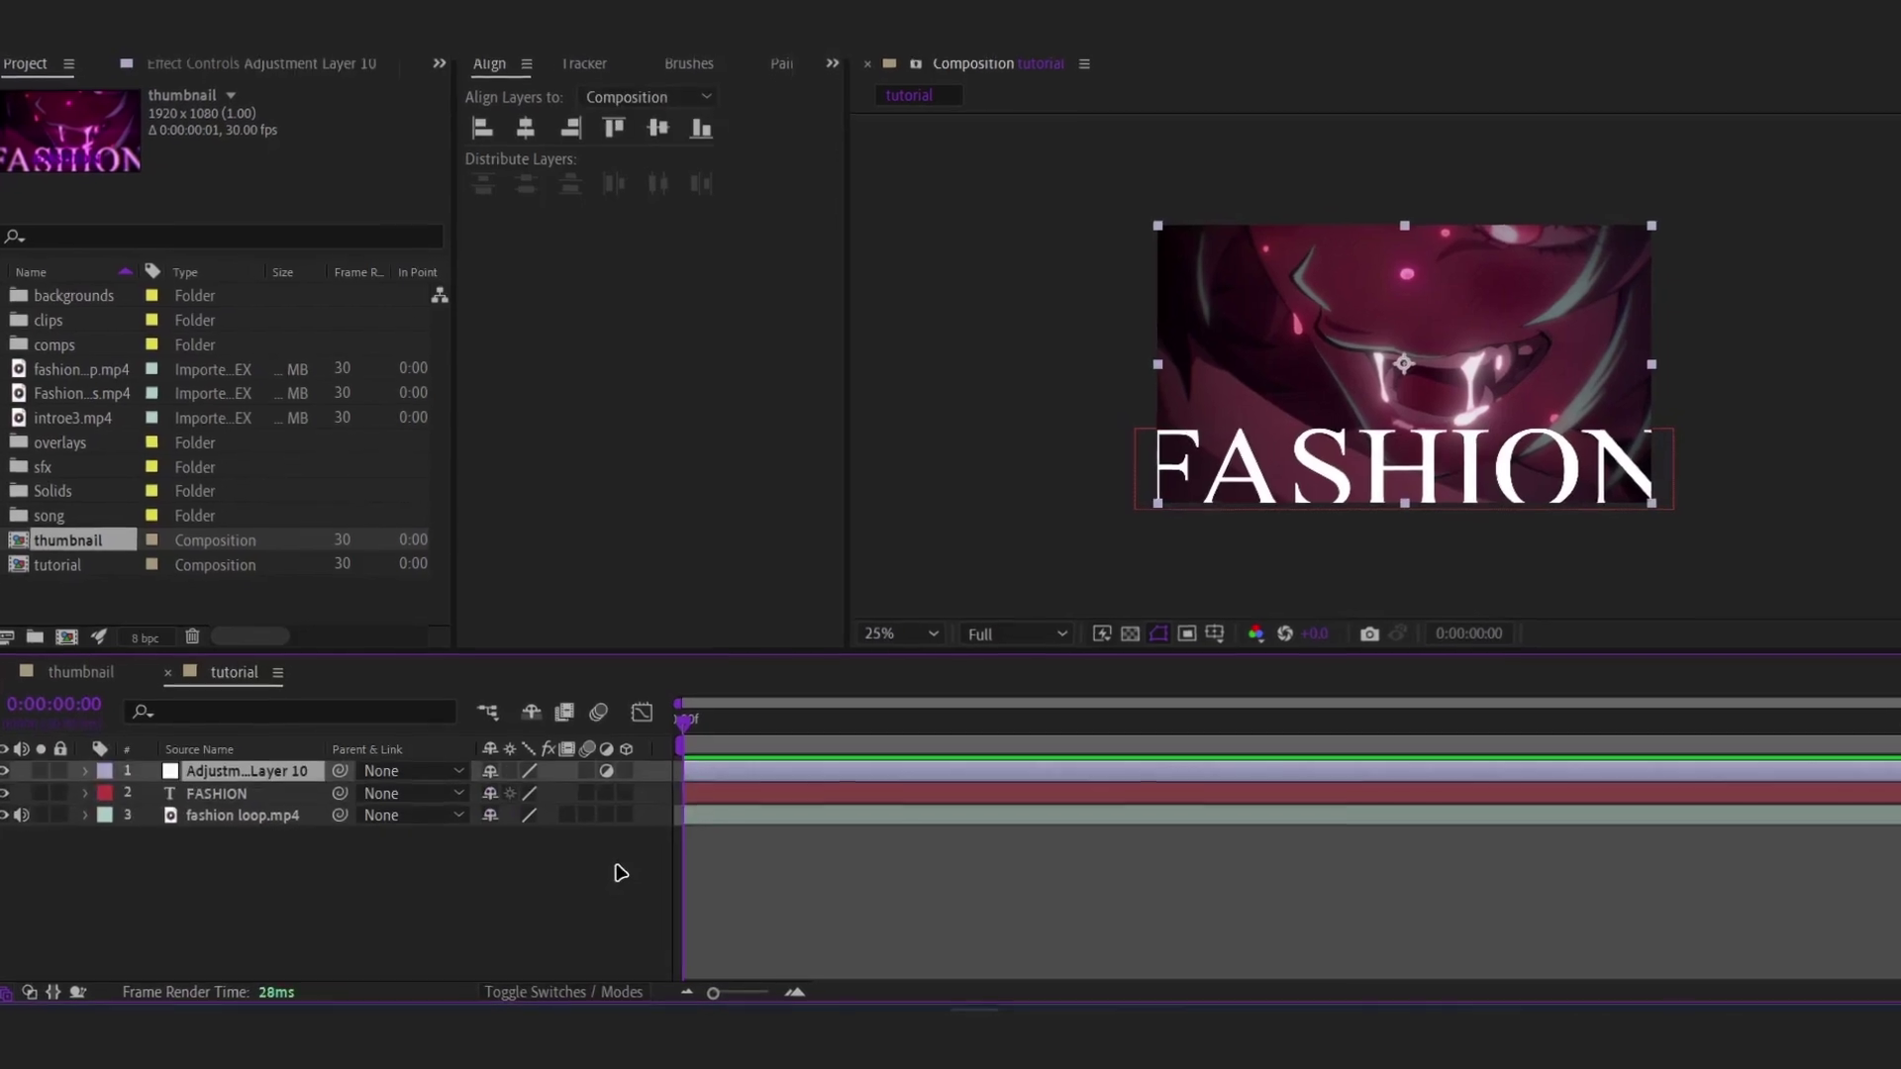
key(ctrl+space)
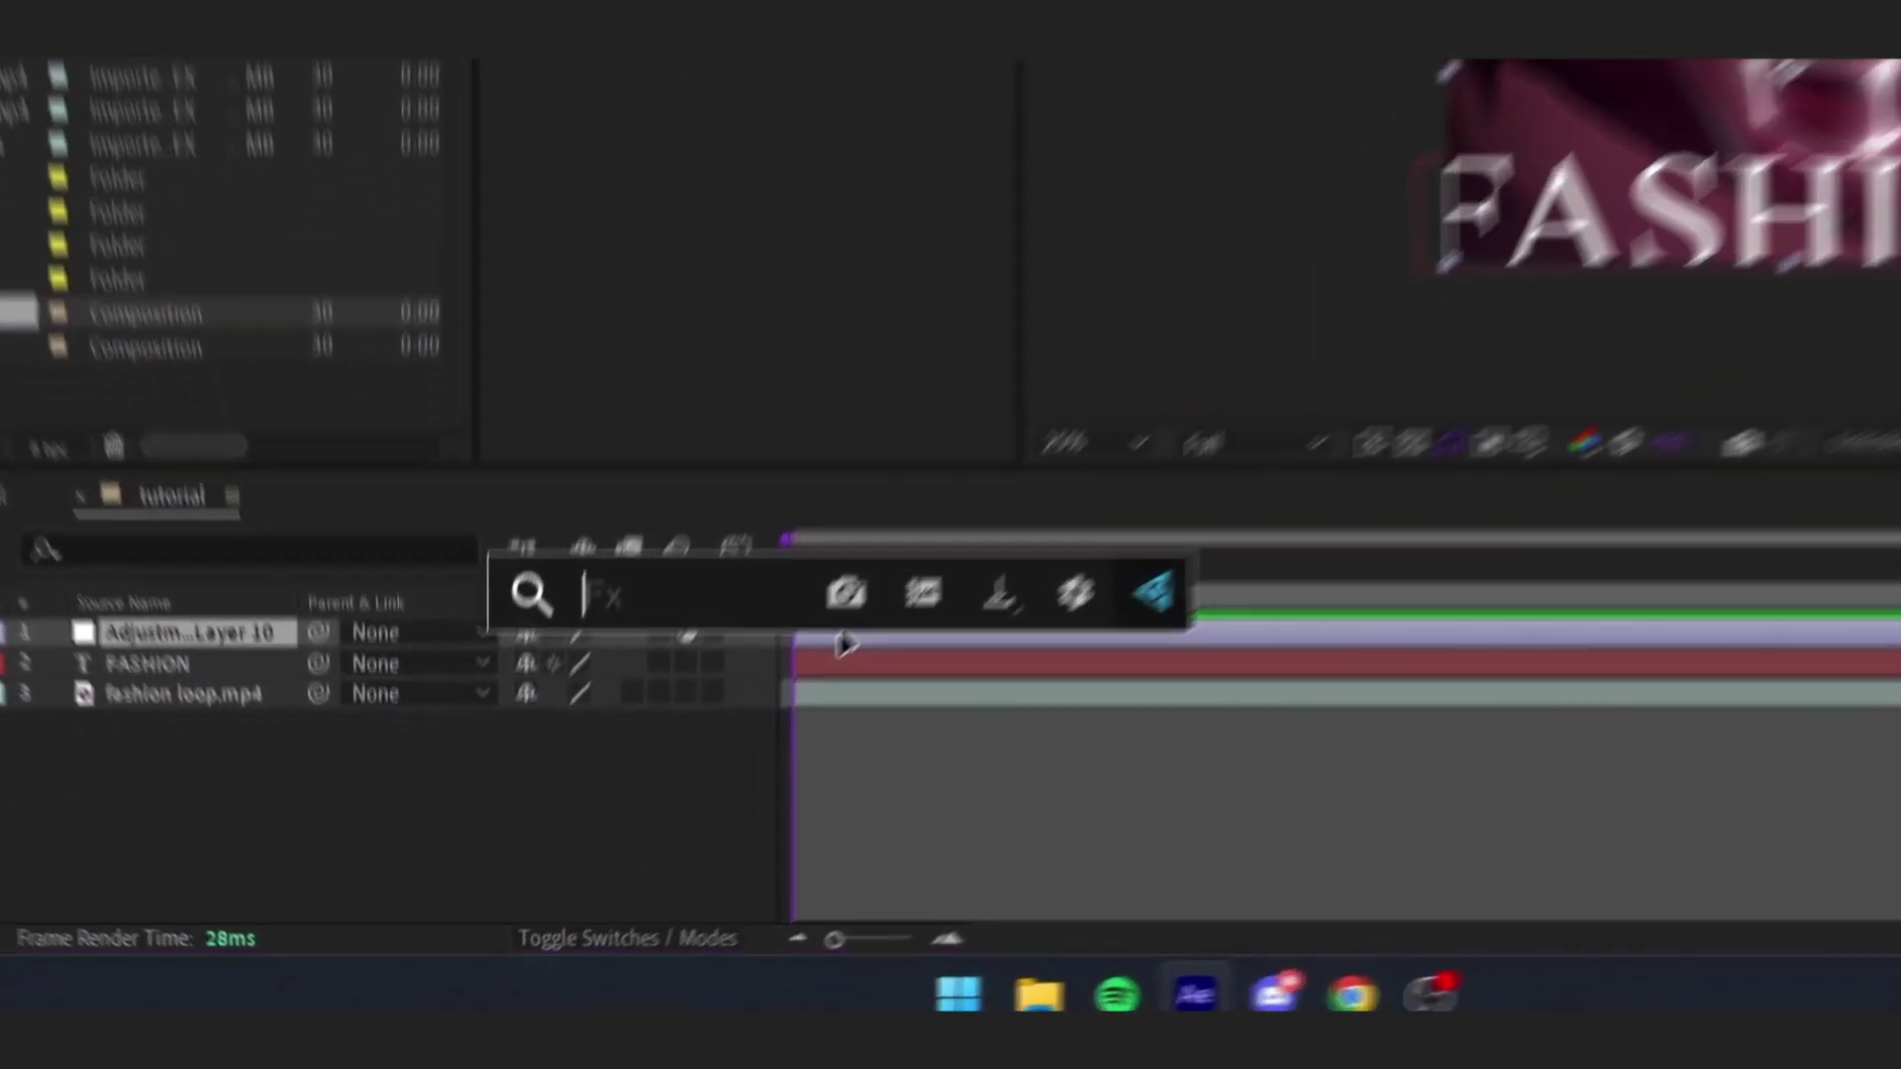
text(loo)
key(Return)
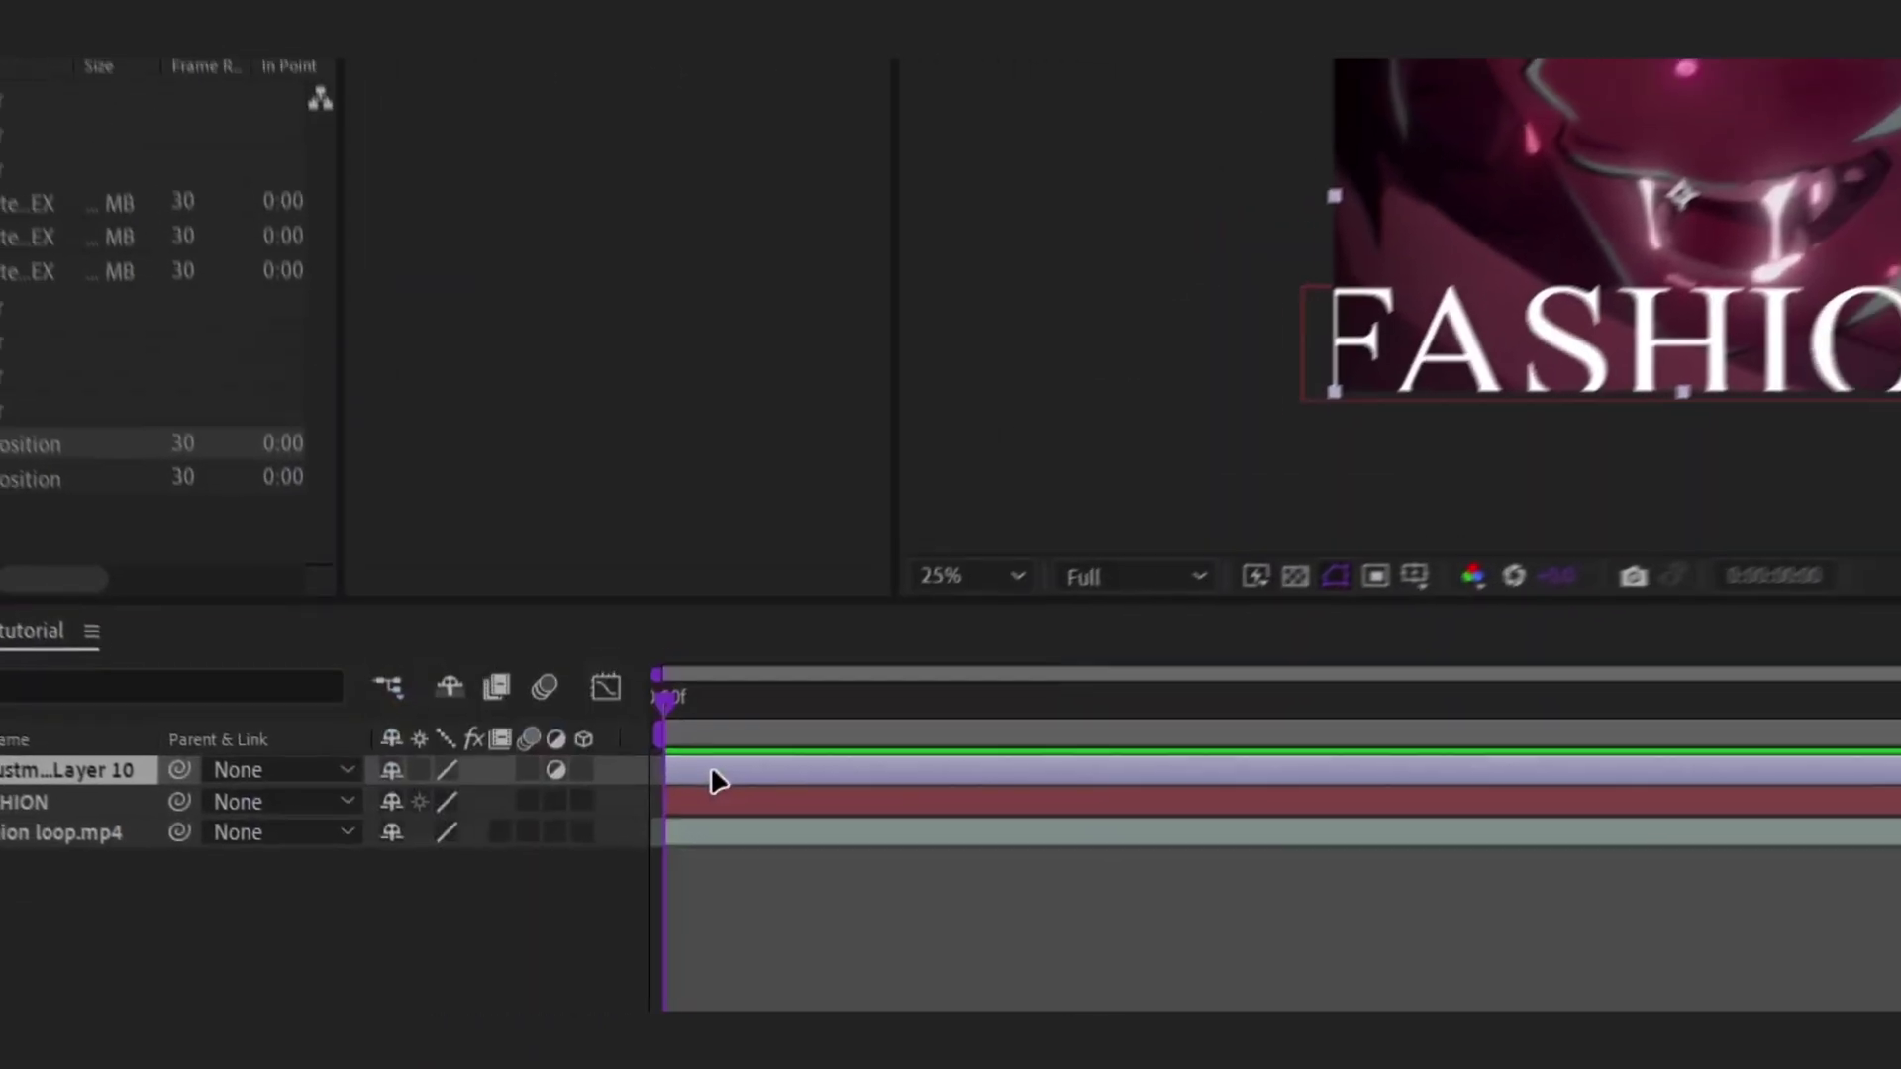
Open the Looks editor and add Edge Softness to the Lens stage.
click(10, 203)
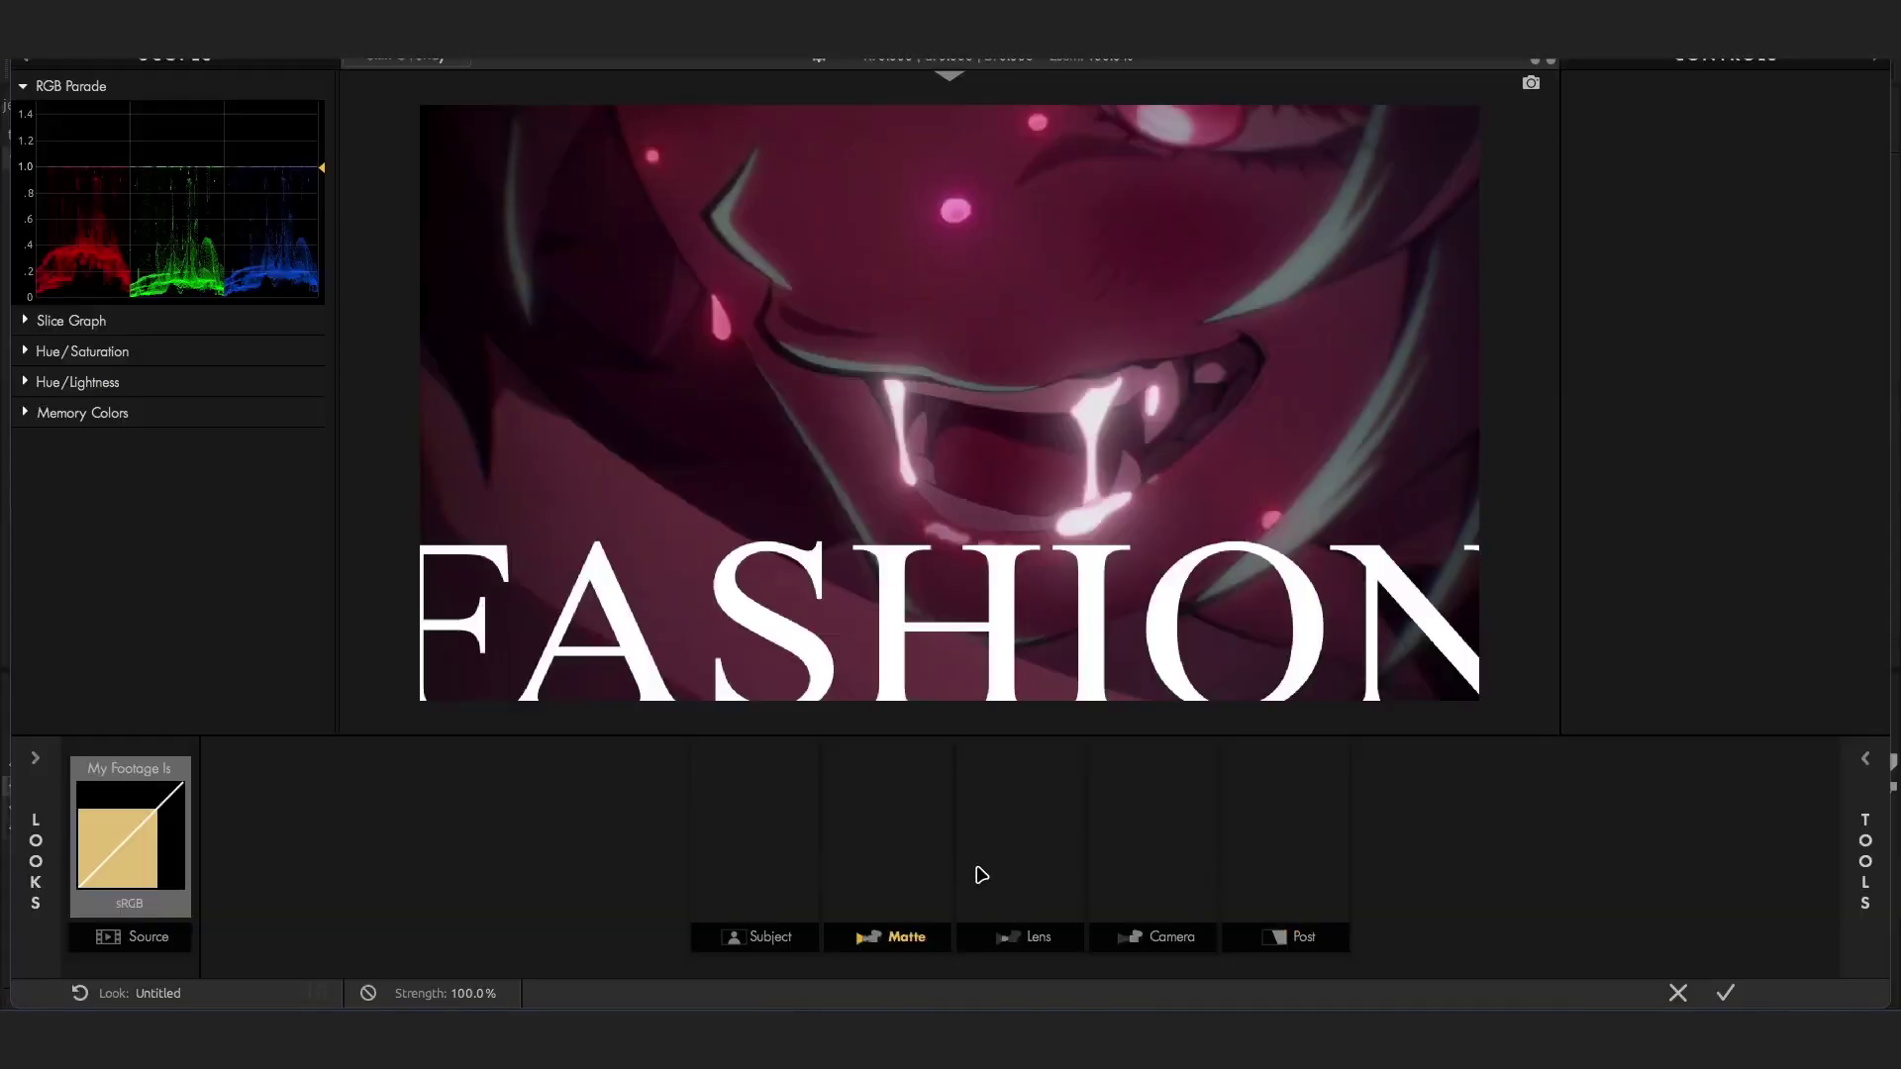
mouse_move(1892, 804)
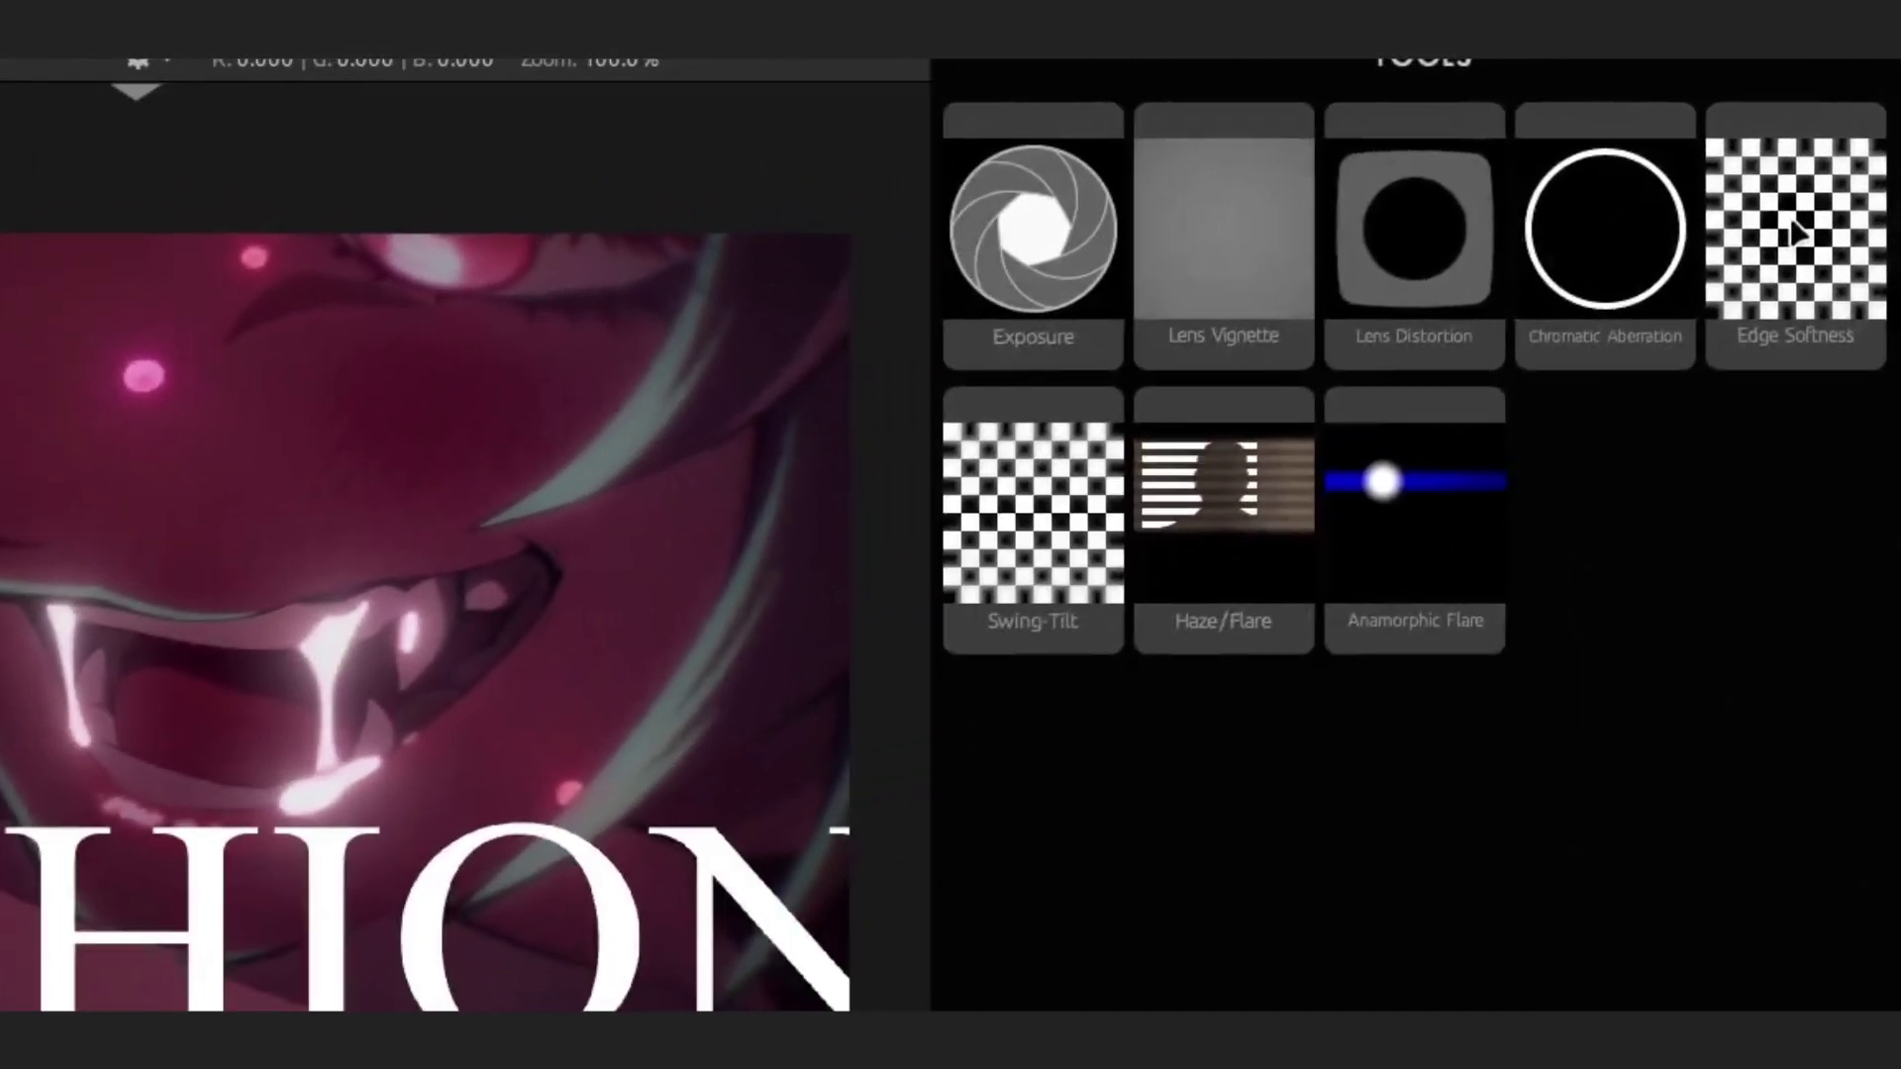
drag(1758, 208, 973, 824)
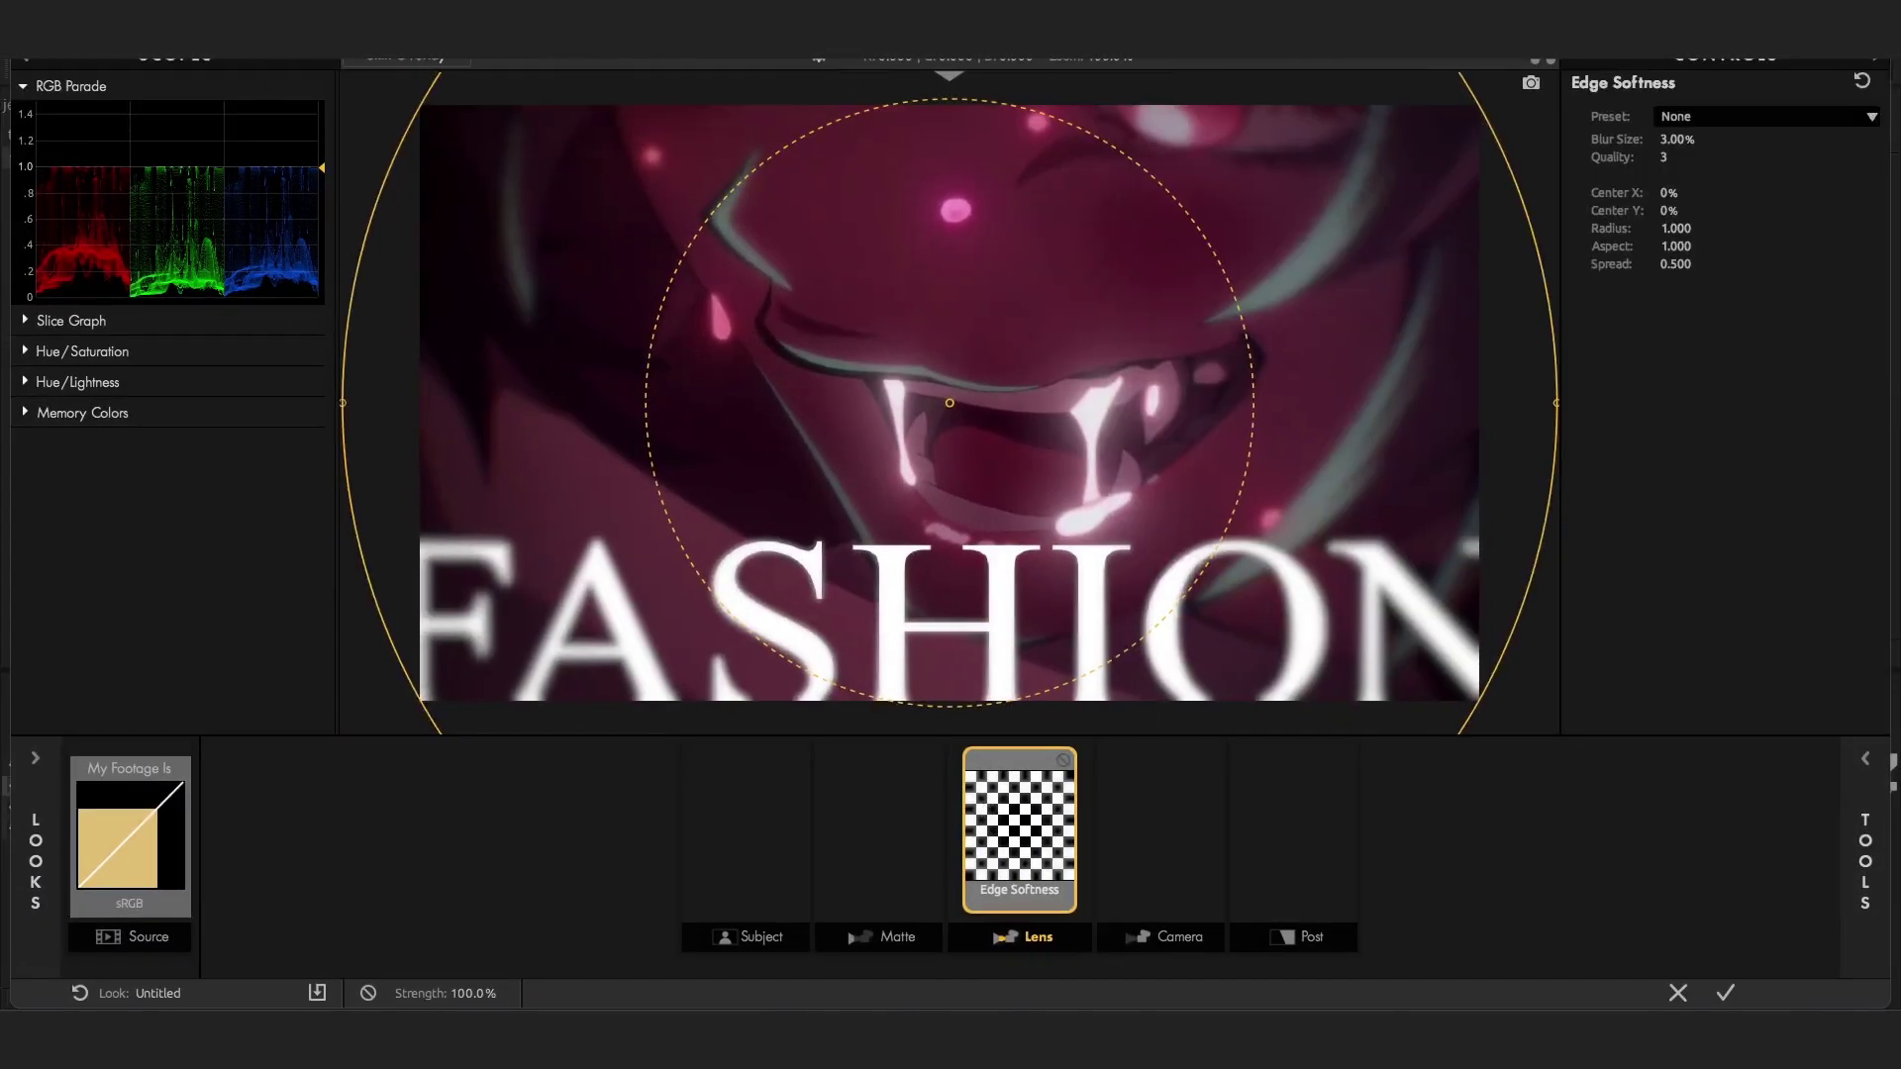
Centre the softness on the title and shape a wide sharp ellipse, radius 0.695, aspect 1.562.
drag(948, 404, 935, 632)
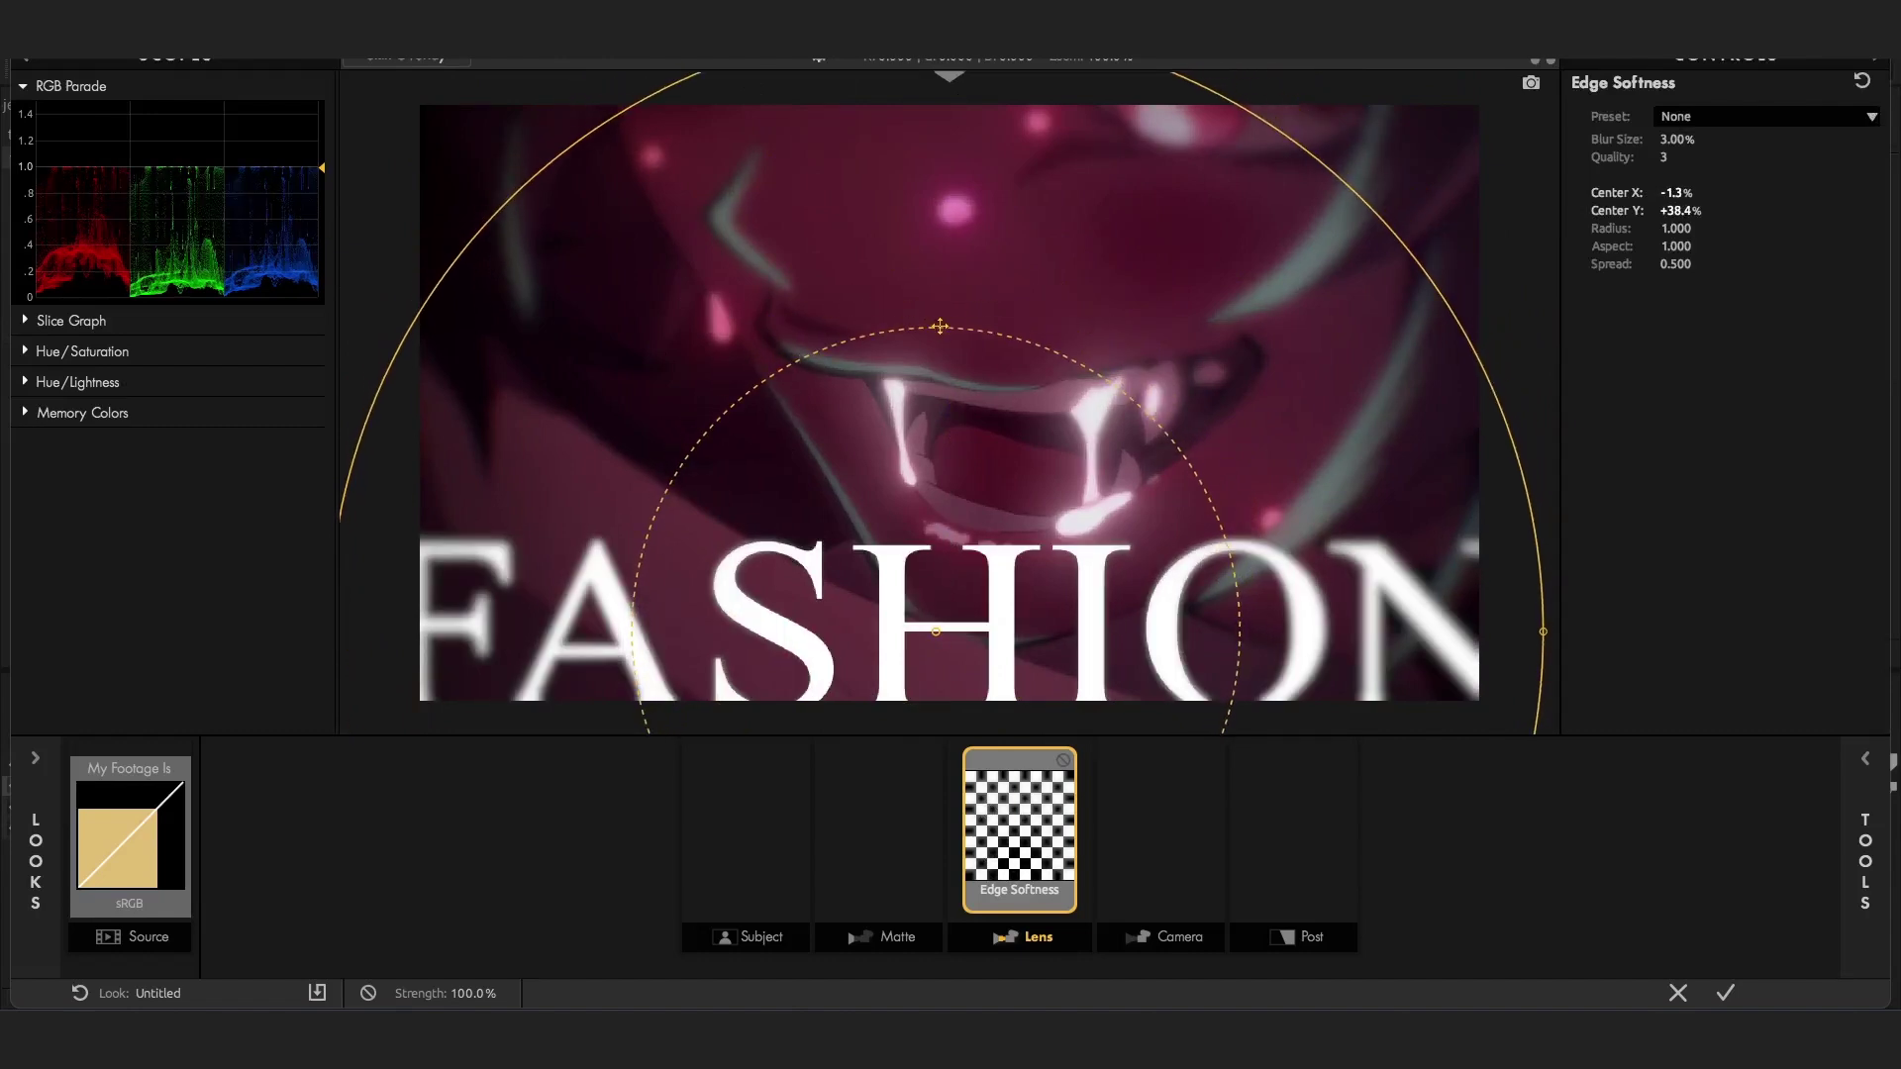
drag(939, 326, 936, 632)
drag(1188, 80, 1067, 308)
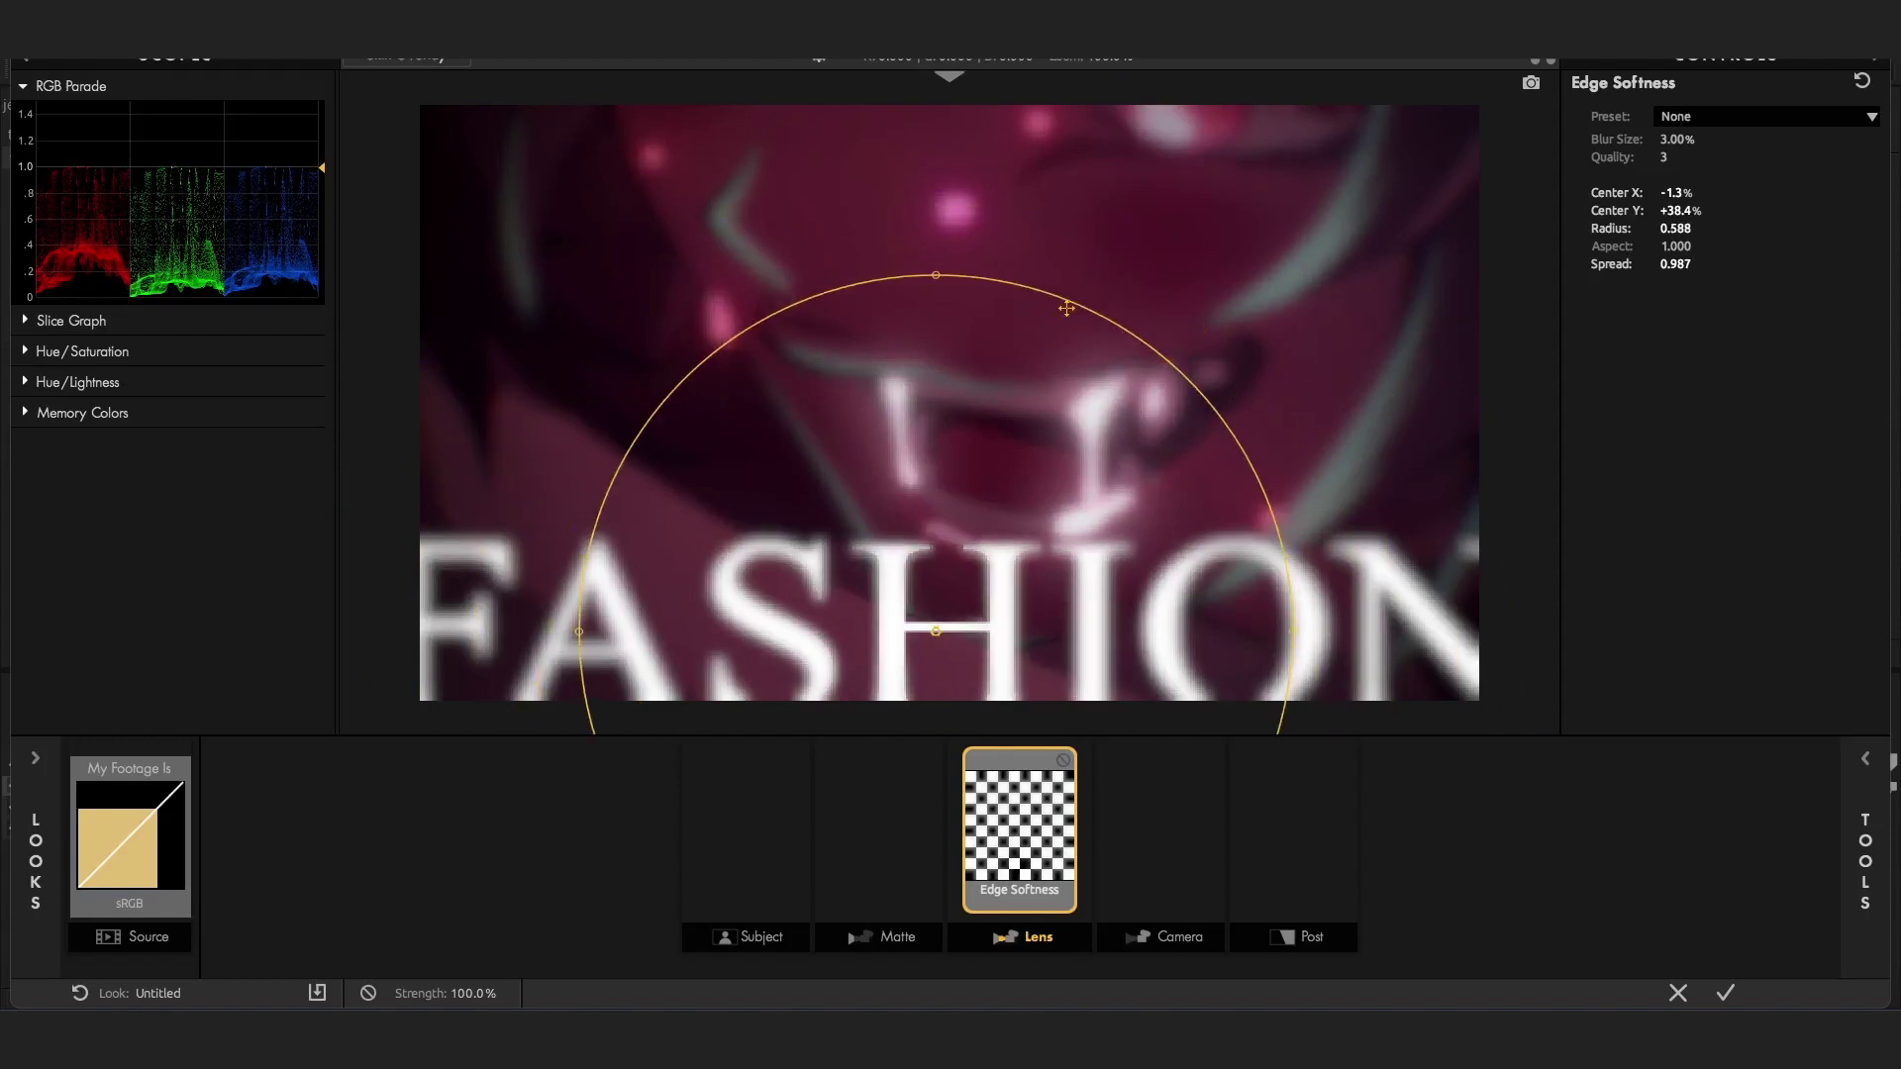
mouse_move(913, 268)
mouse_down()
mouse_move(928, 580)
mouse_move(948, 495)
mouse_up()
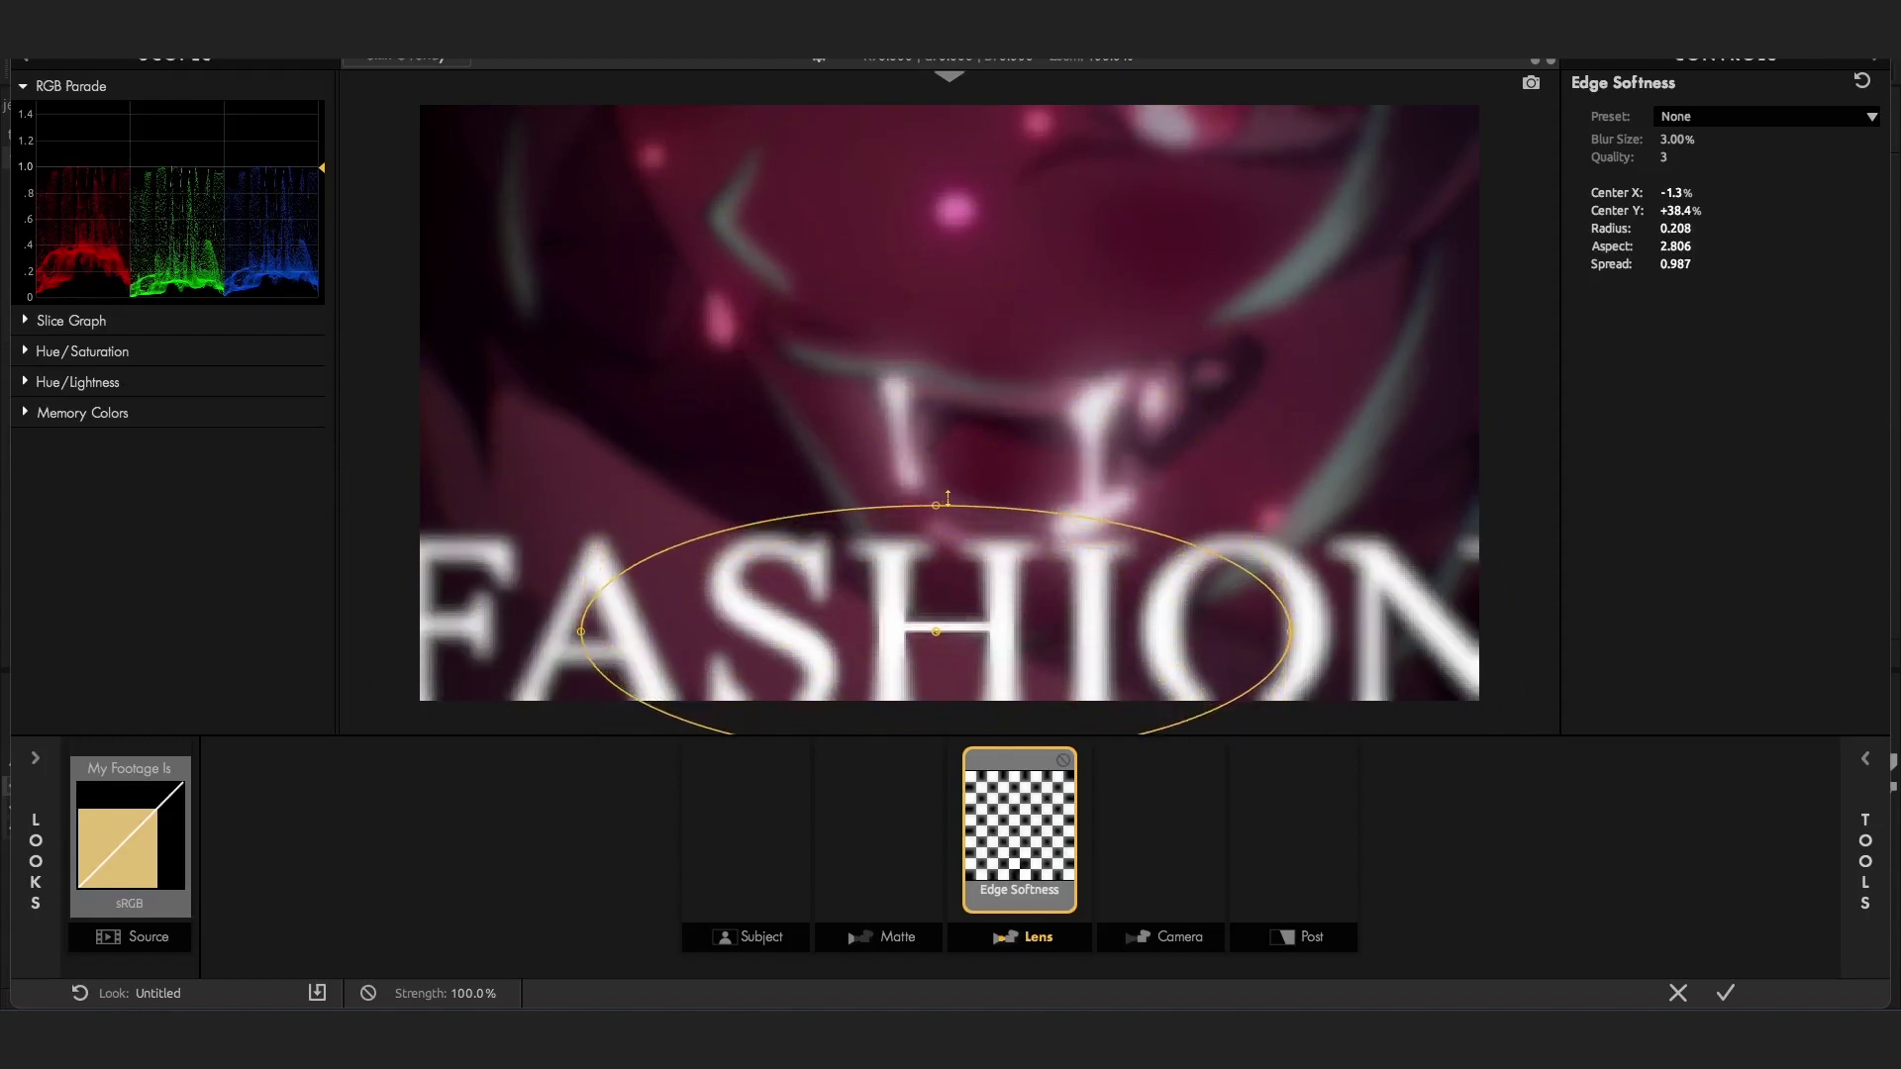
drag(1287, 630, 1594, 650)
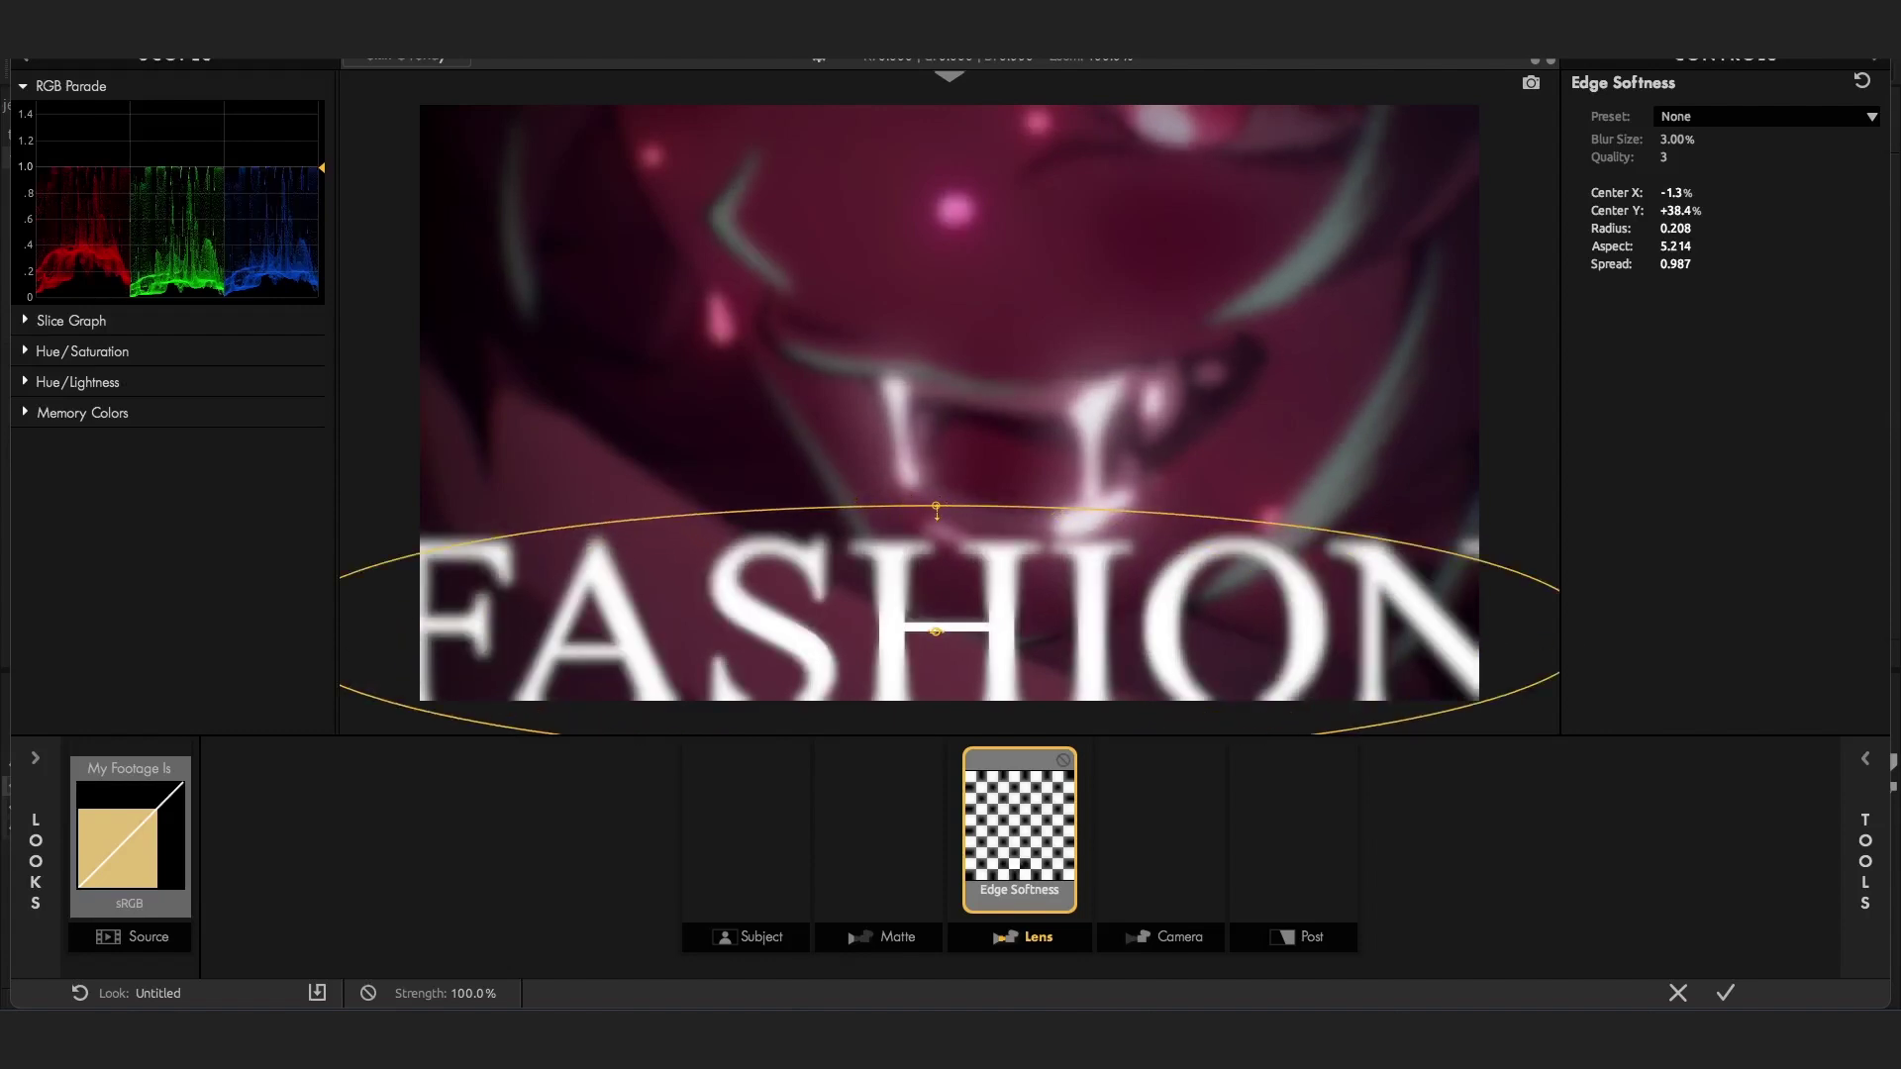
drag(936, 510, 957, 210)
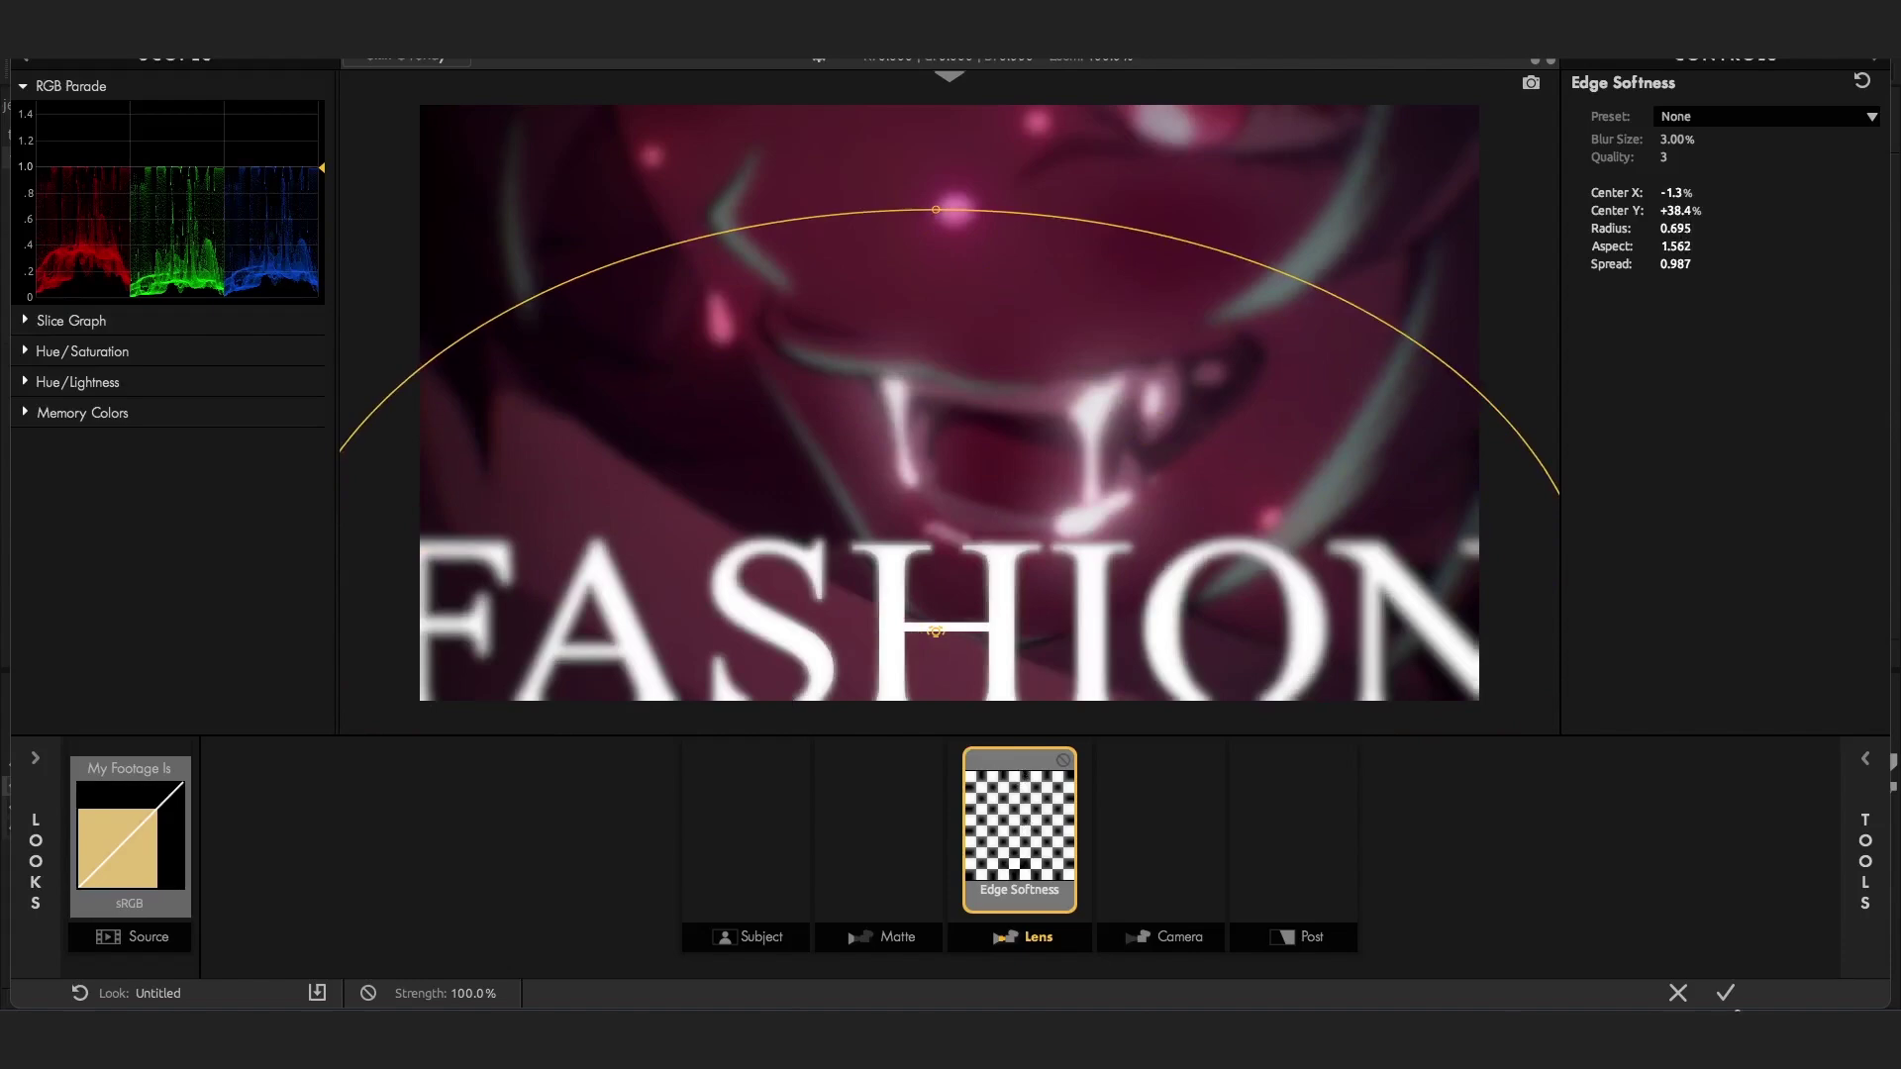
click(1283, 853)
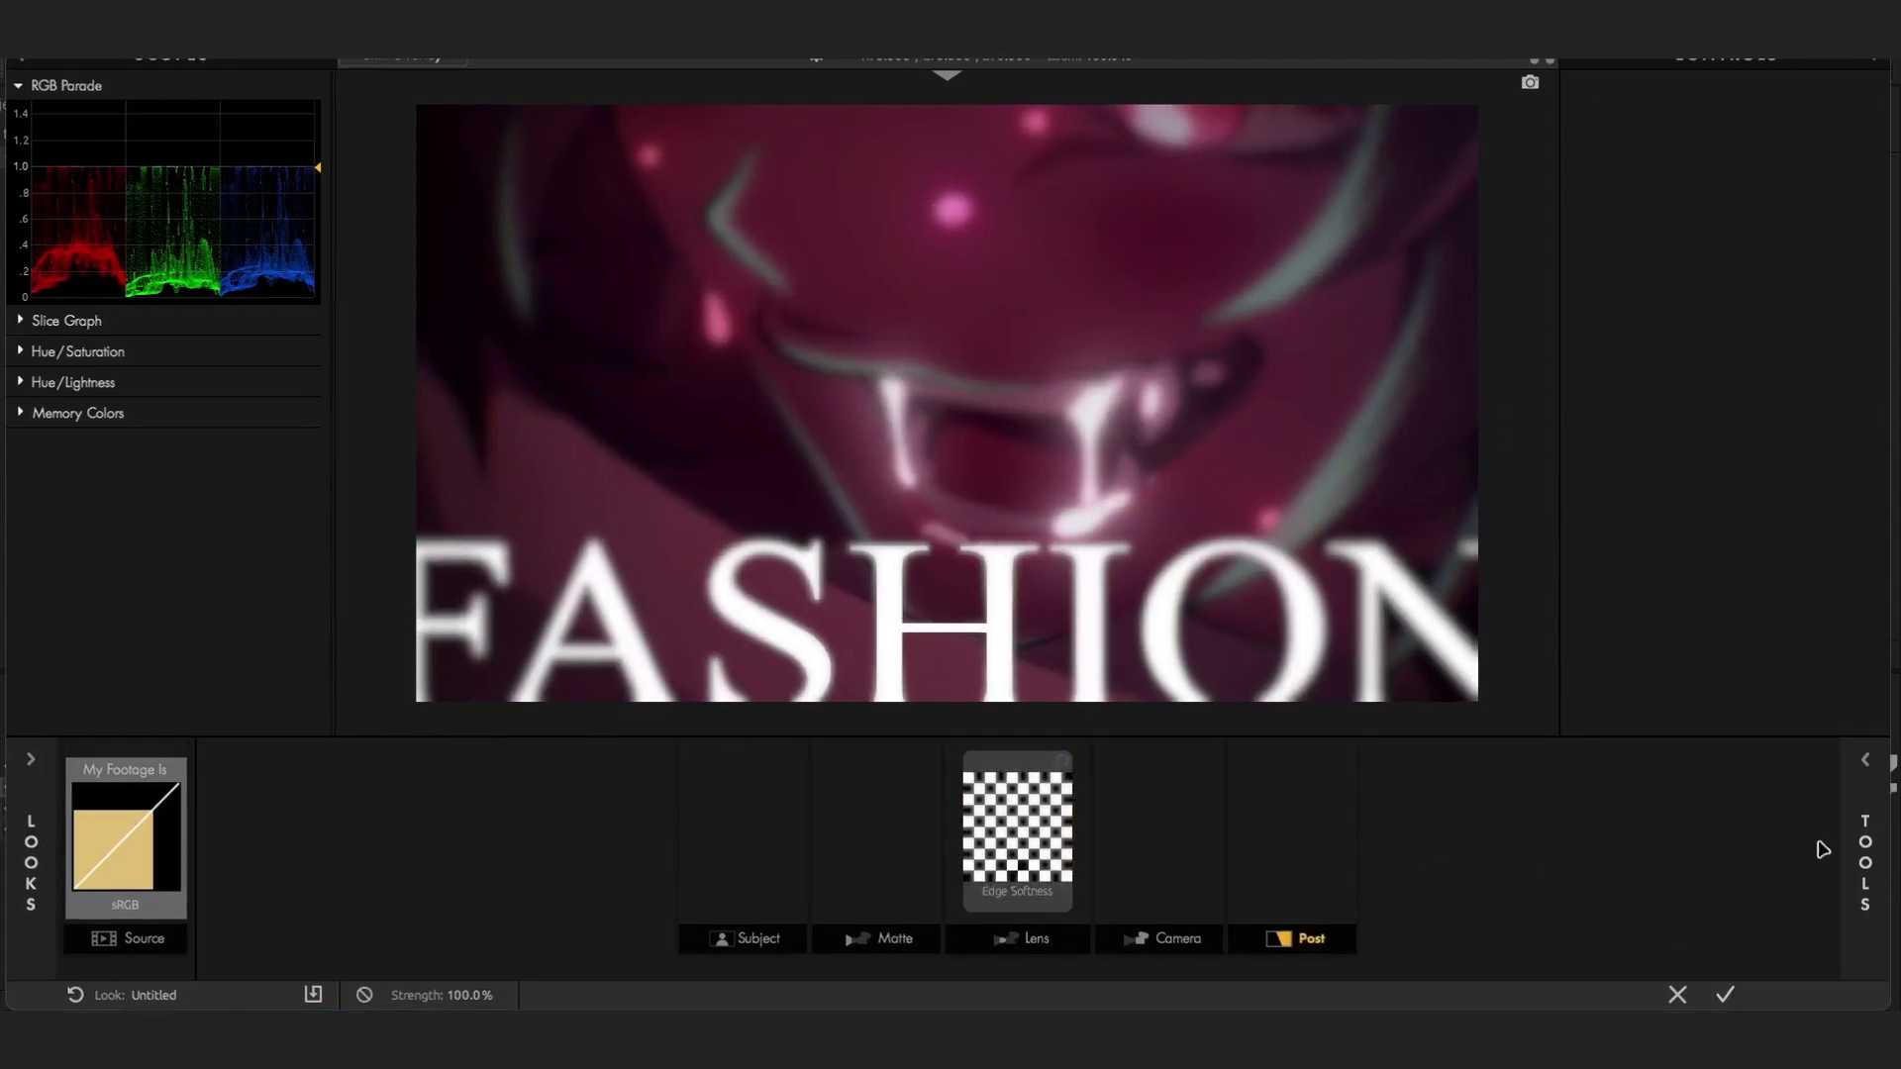
Add Chromatic Aberration at Red/Cyan 0.960 and Blue/Yellow 0.530, then apply the look.
mouse_move(1864, 851)
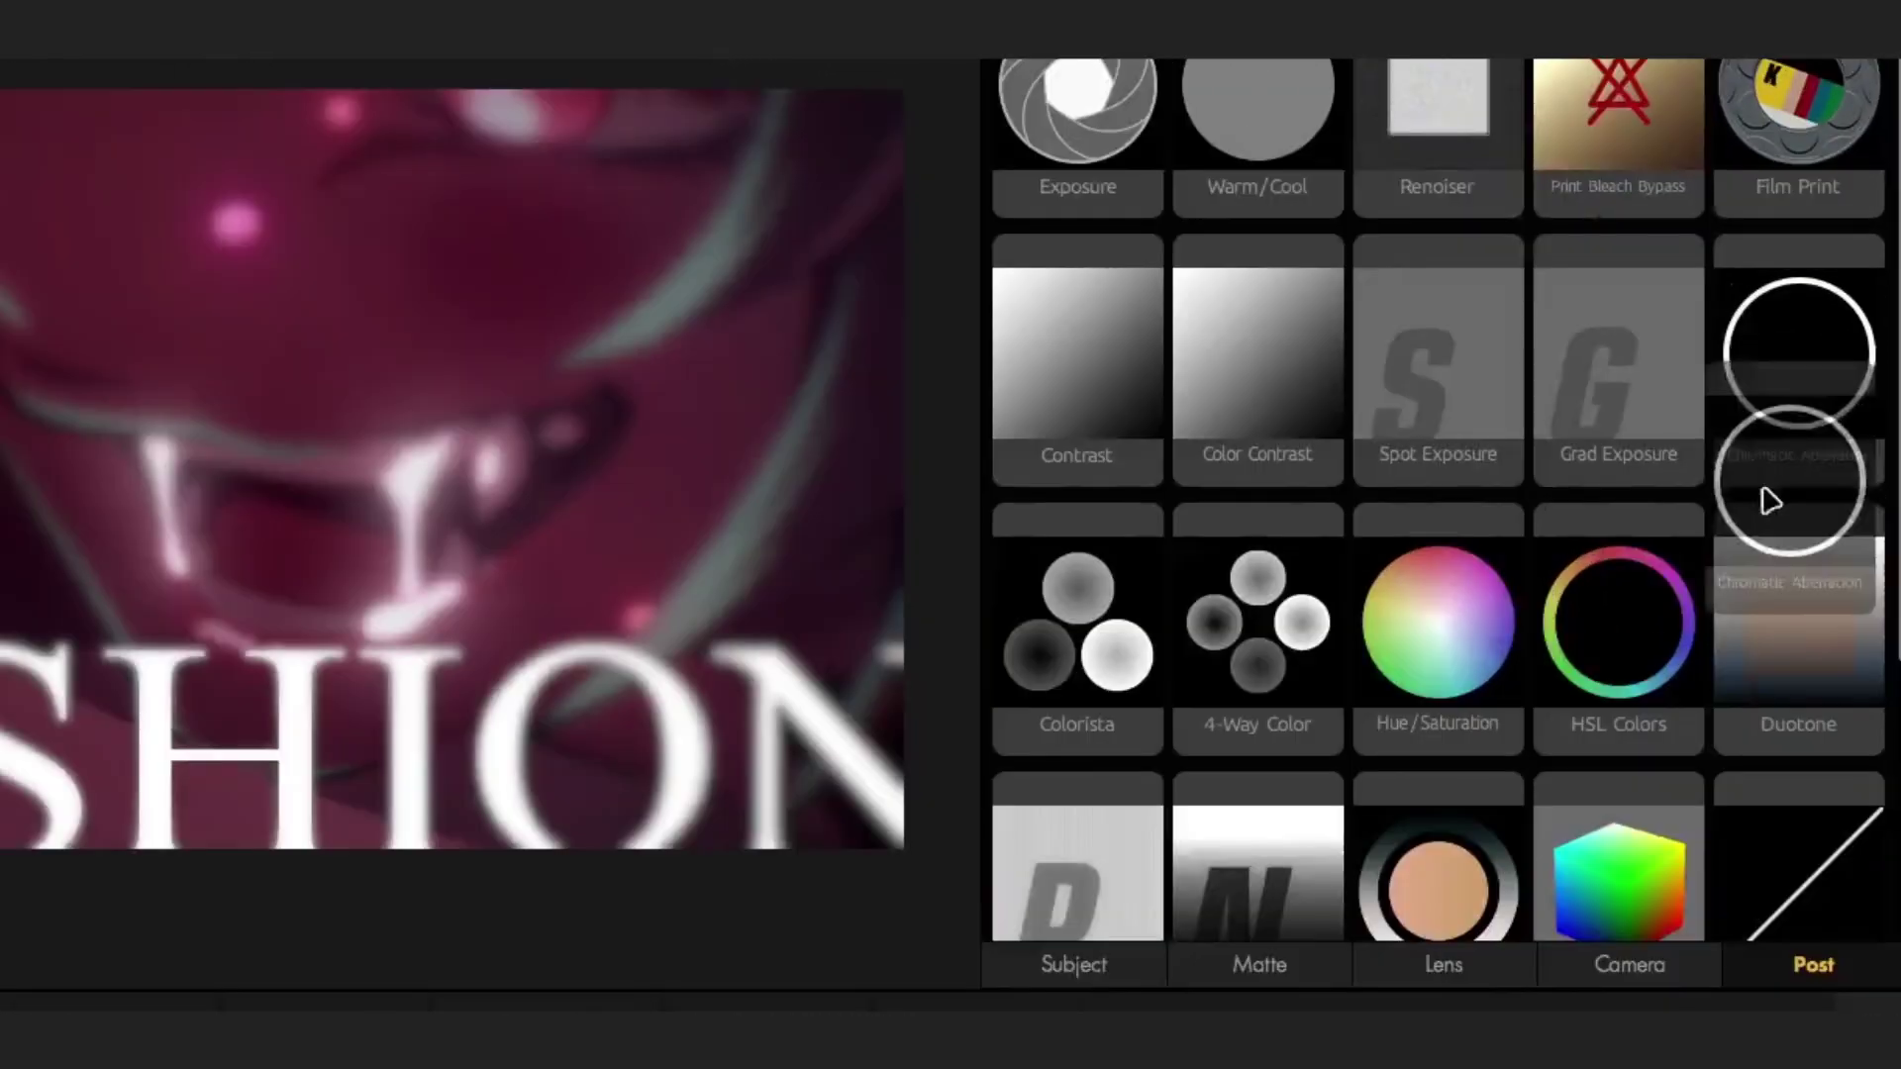
drag(1813, 336, 1397, 865)
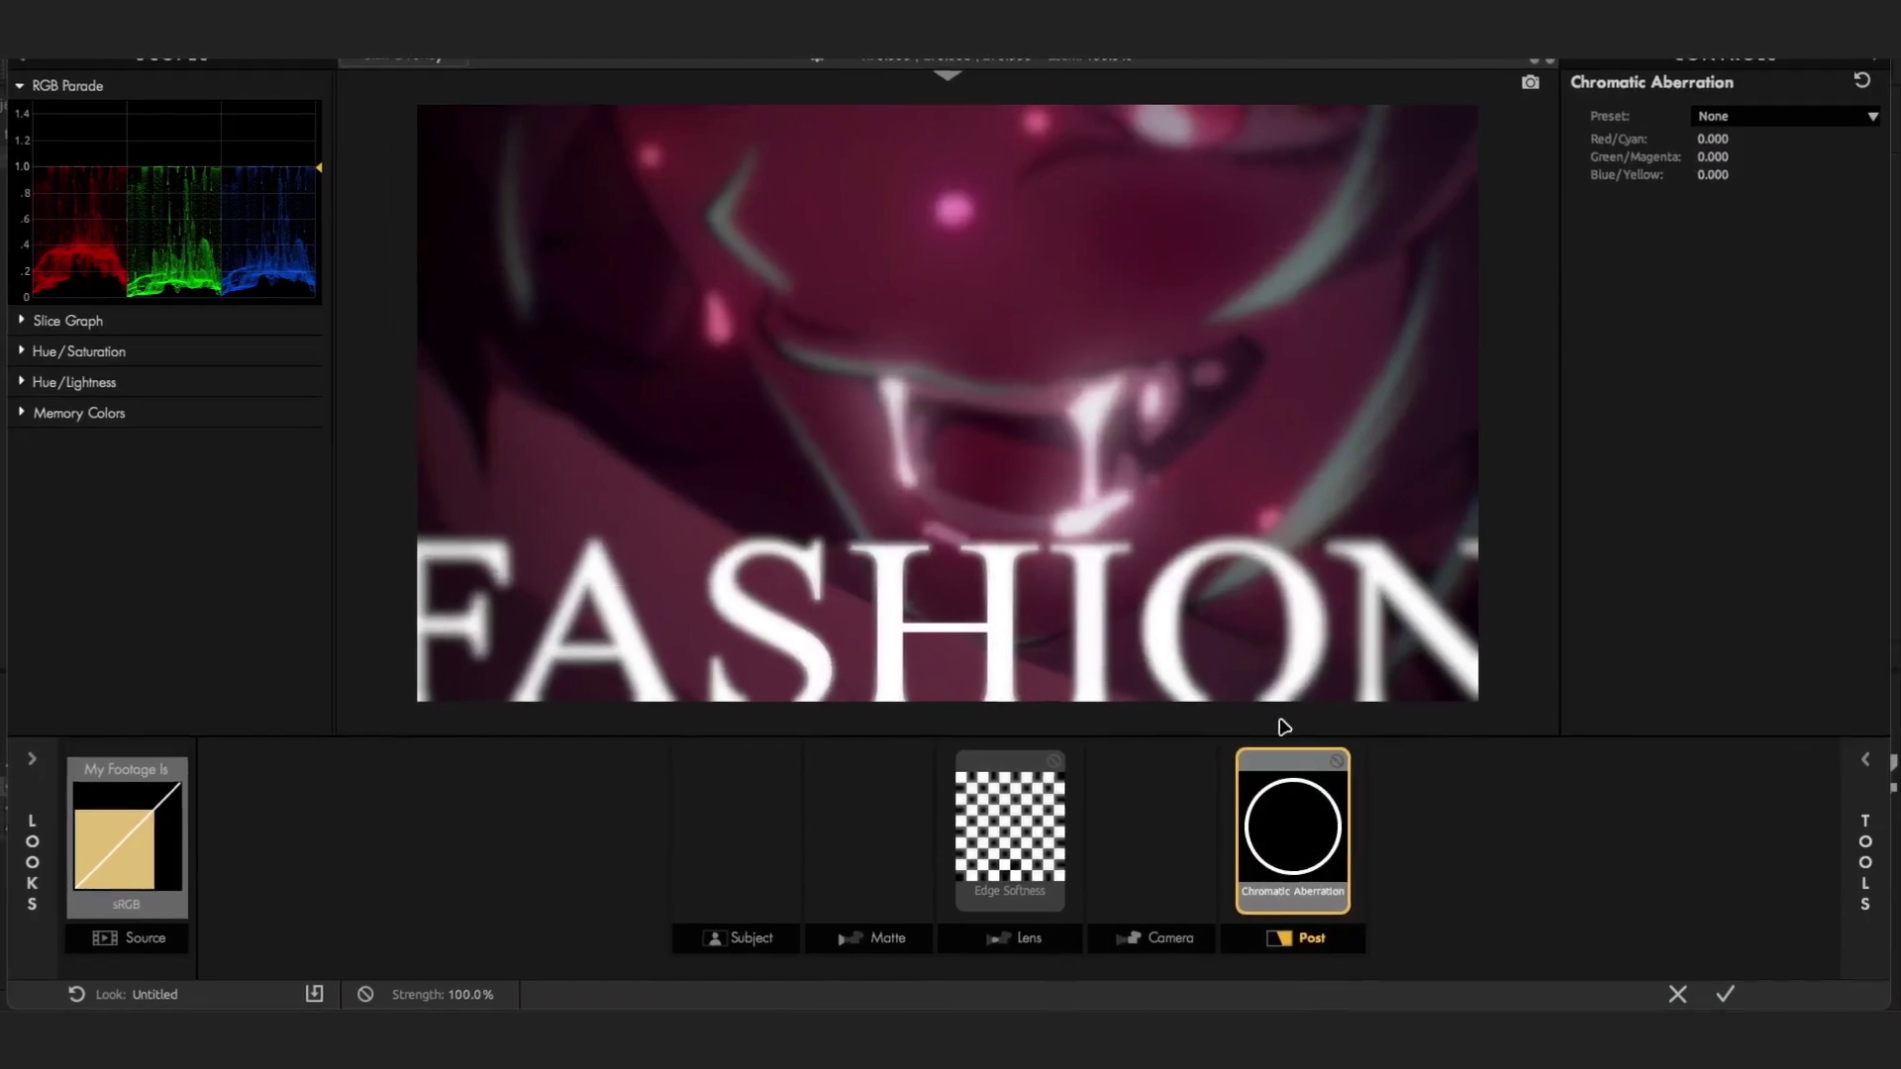
drag(1713, 139, 1758, 138)
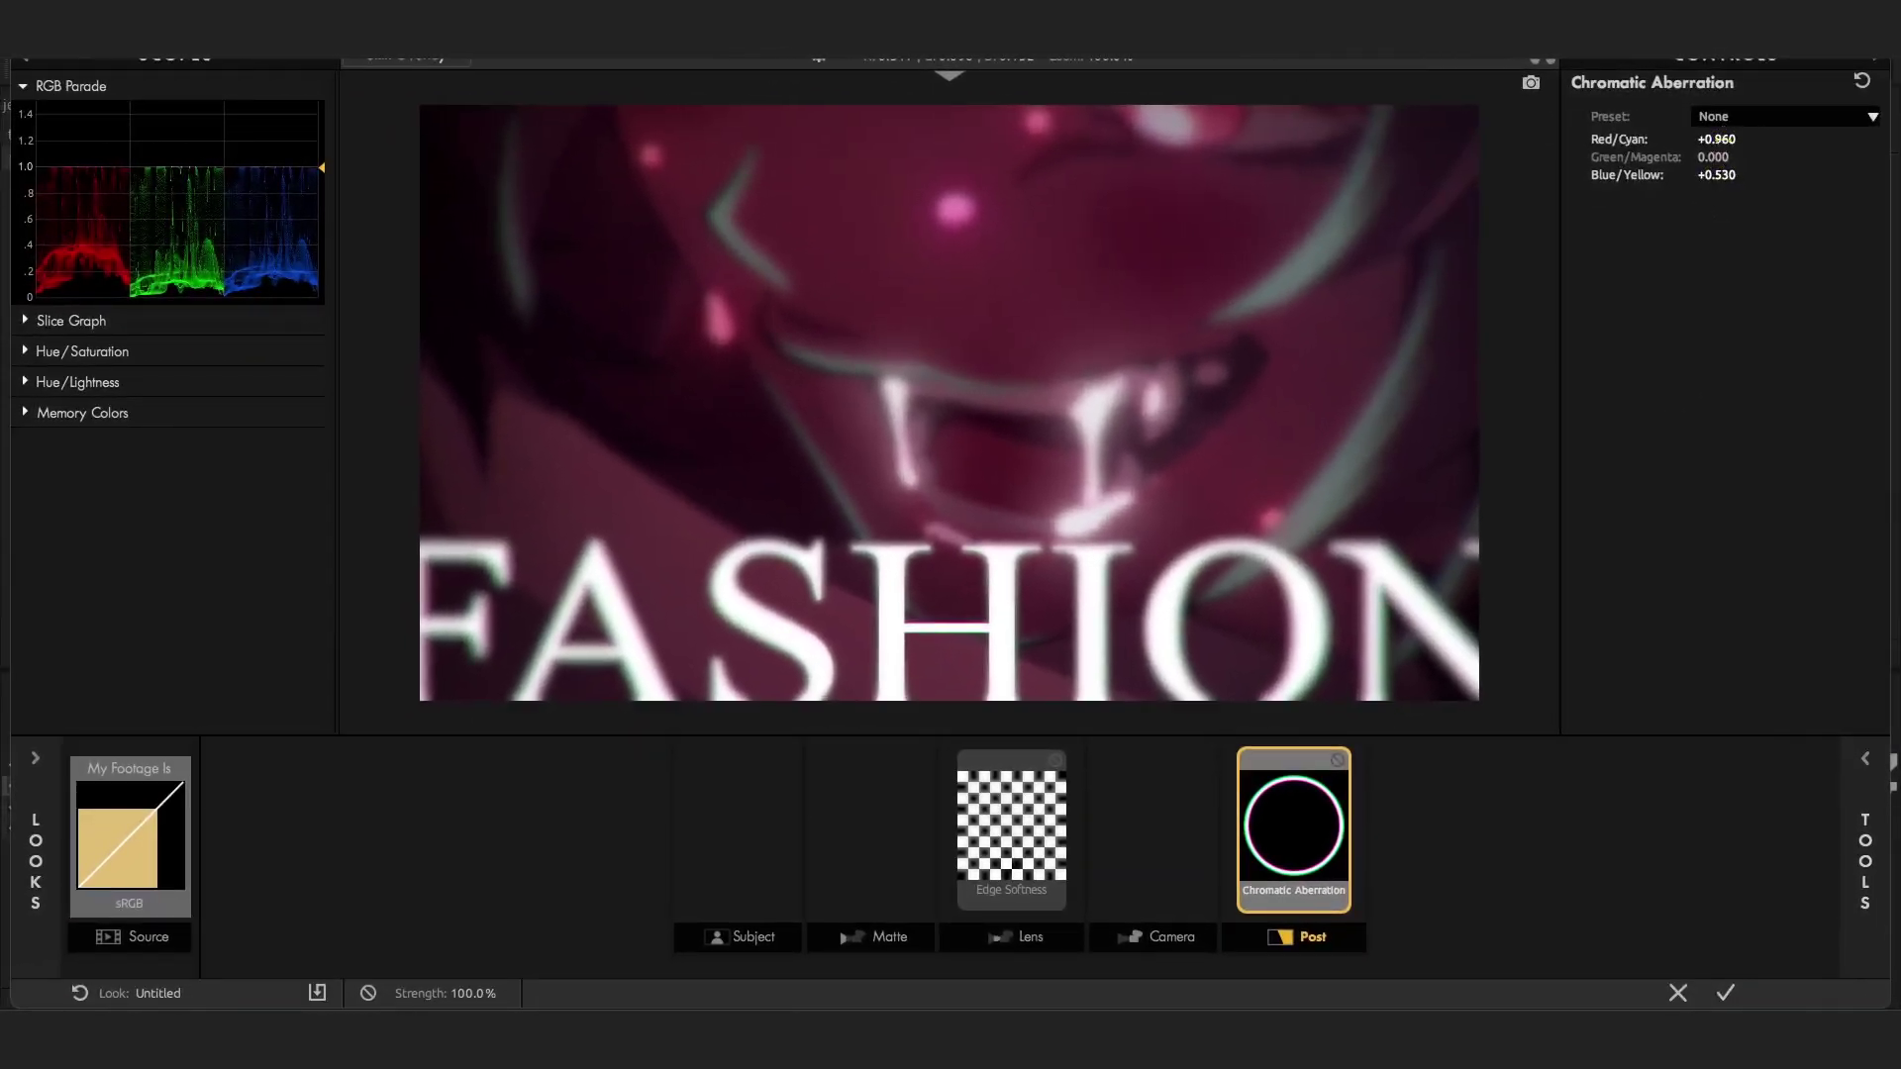
click(1729, 993)
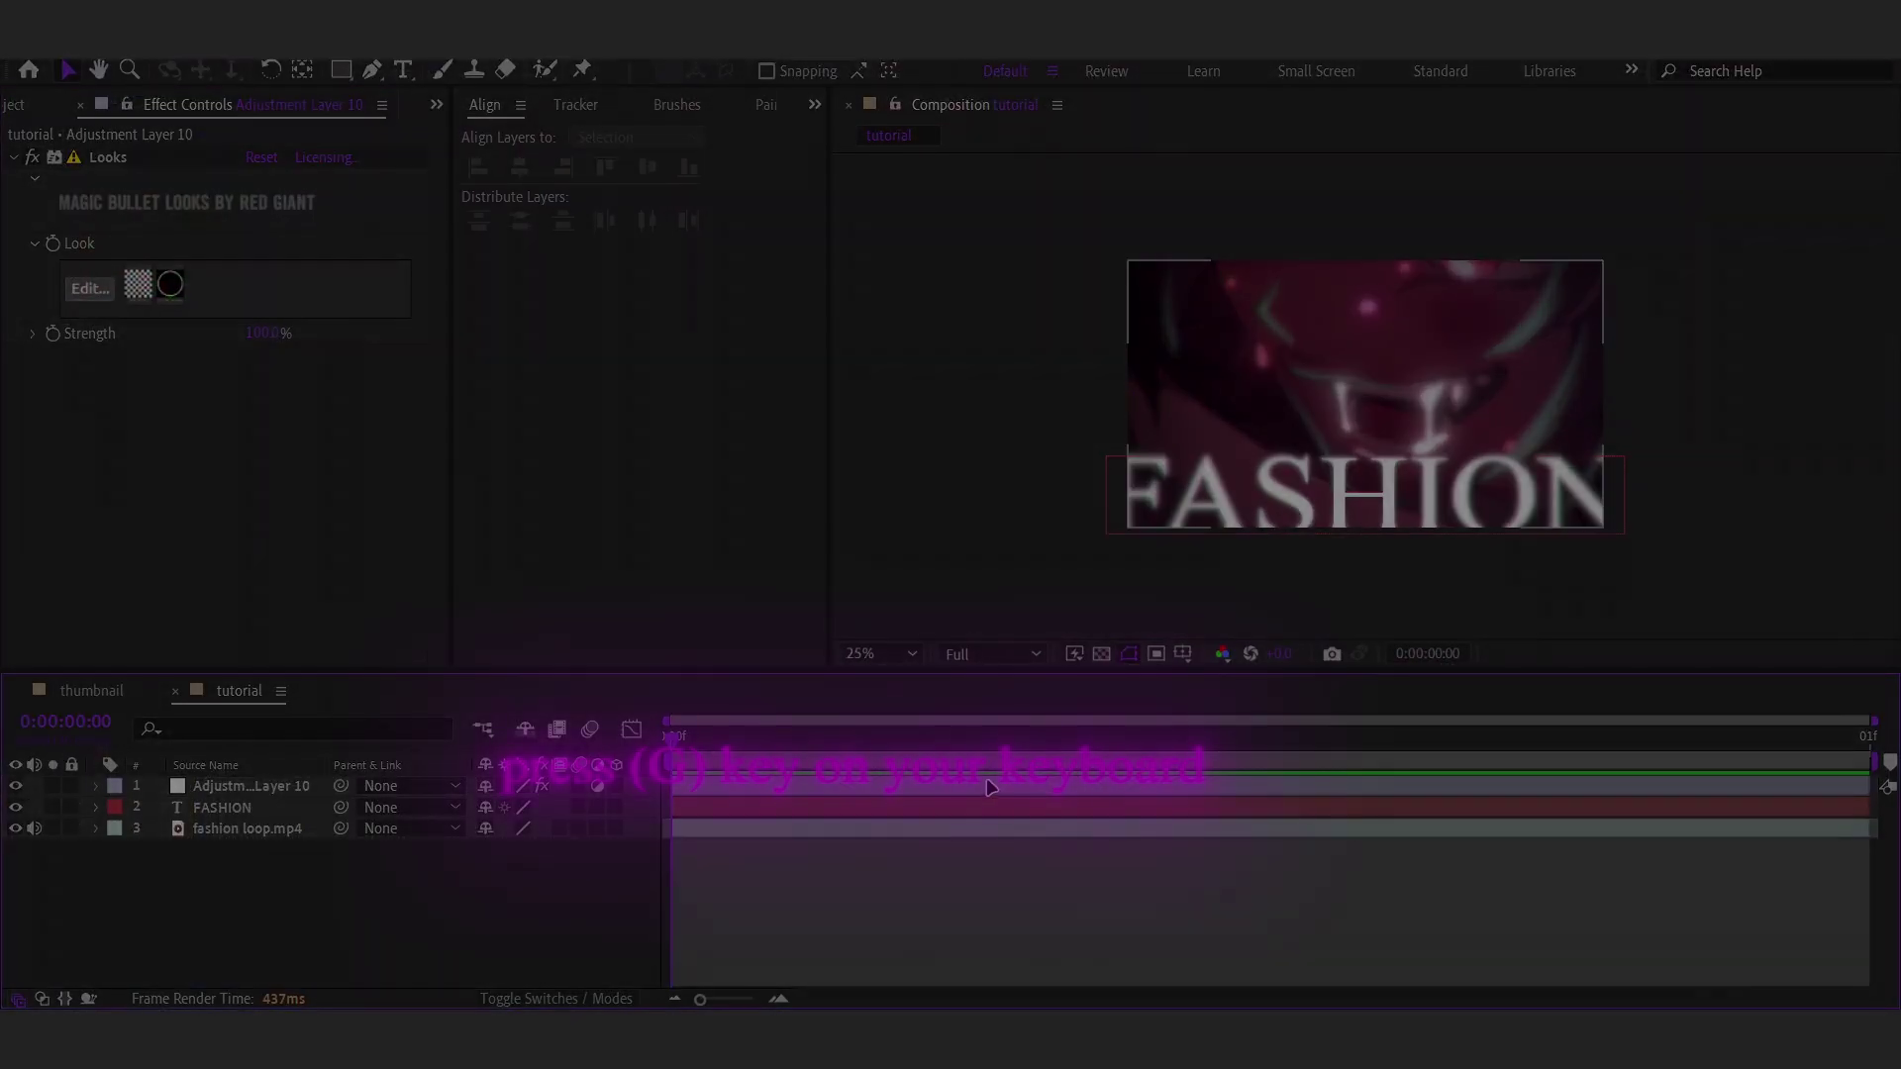
On Adjustment Layer 10, begin a Pen mask with points left of and above the FASHION text.
click(990, 787)
key(g)
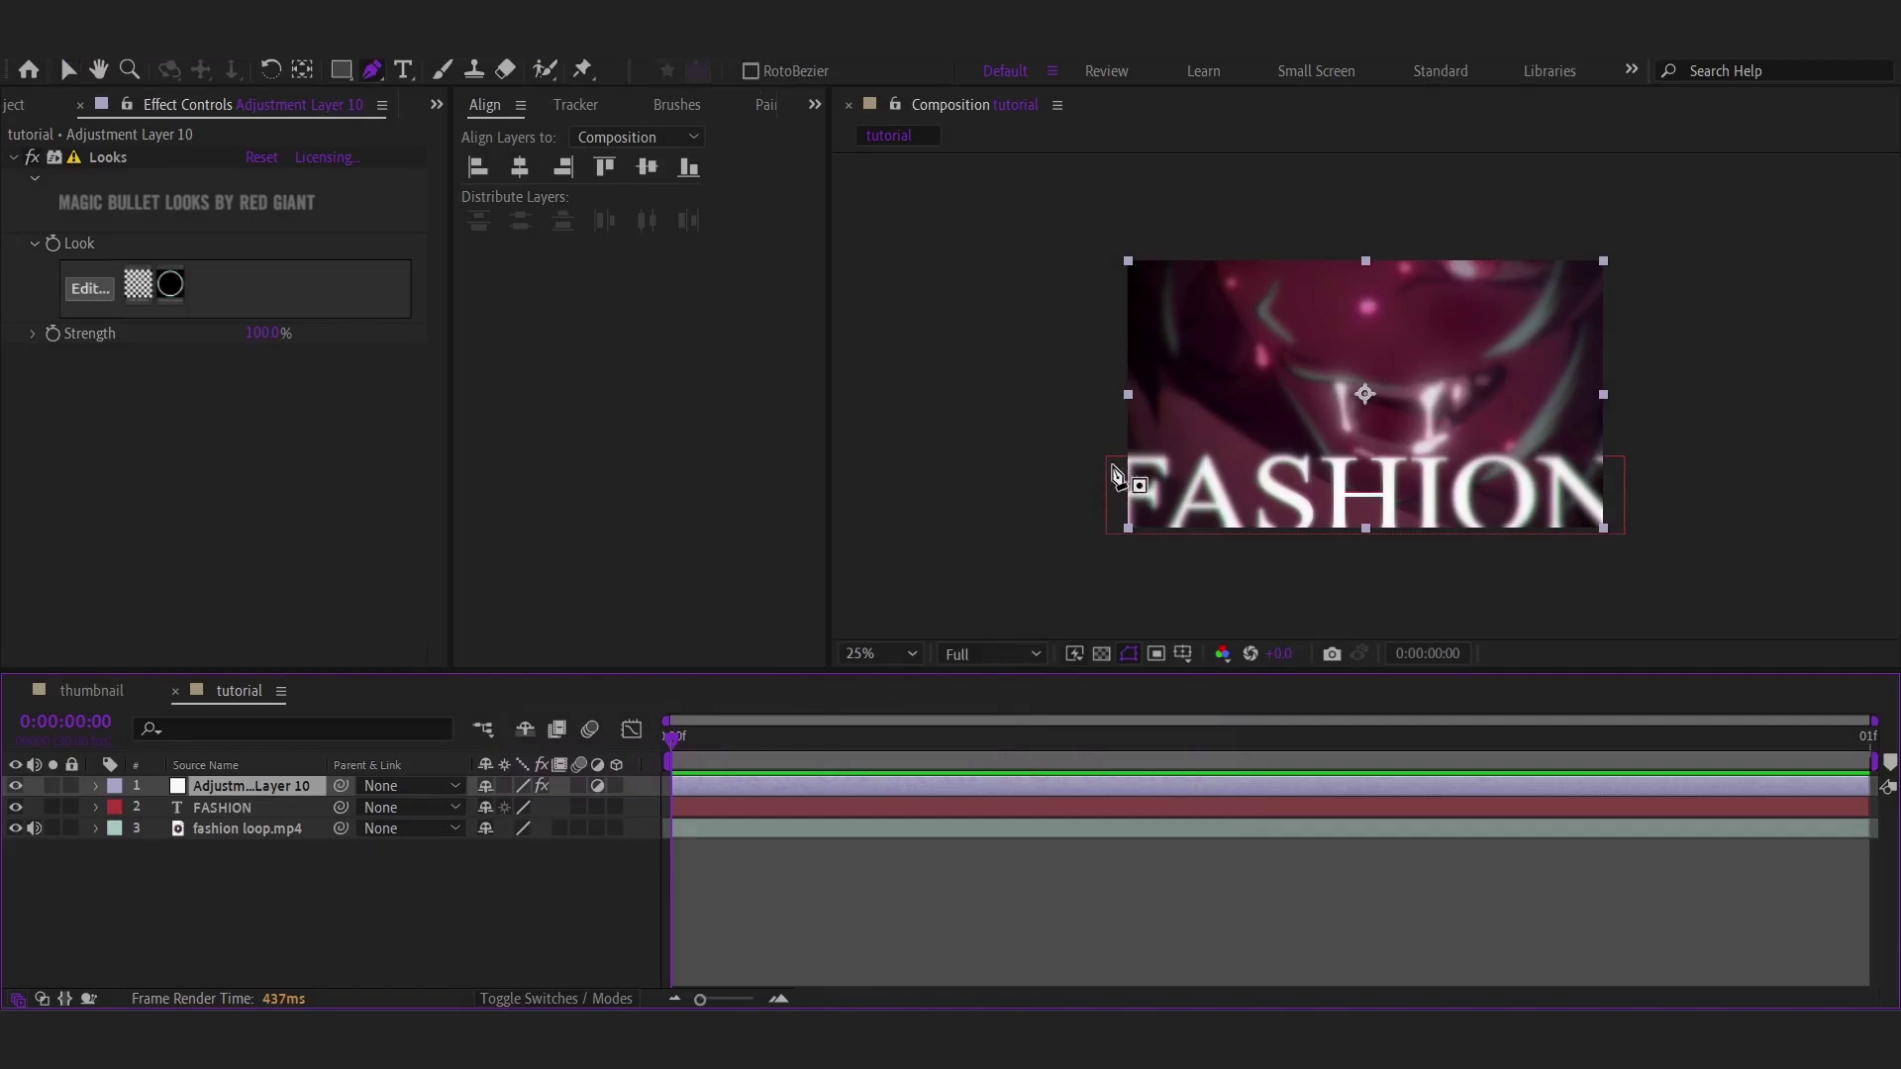
key(period)
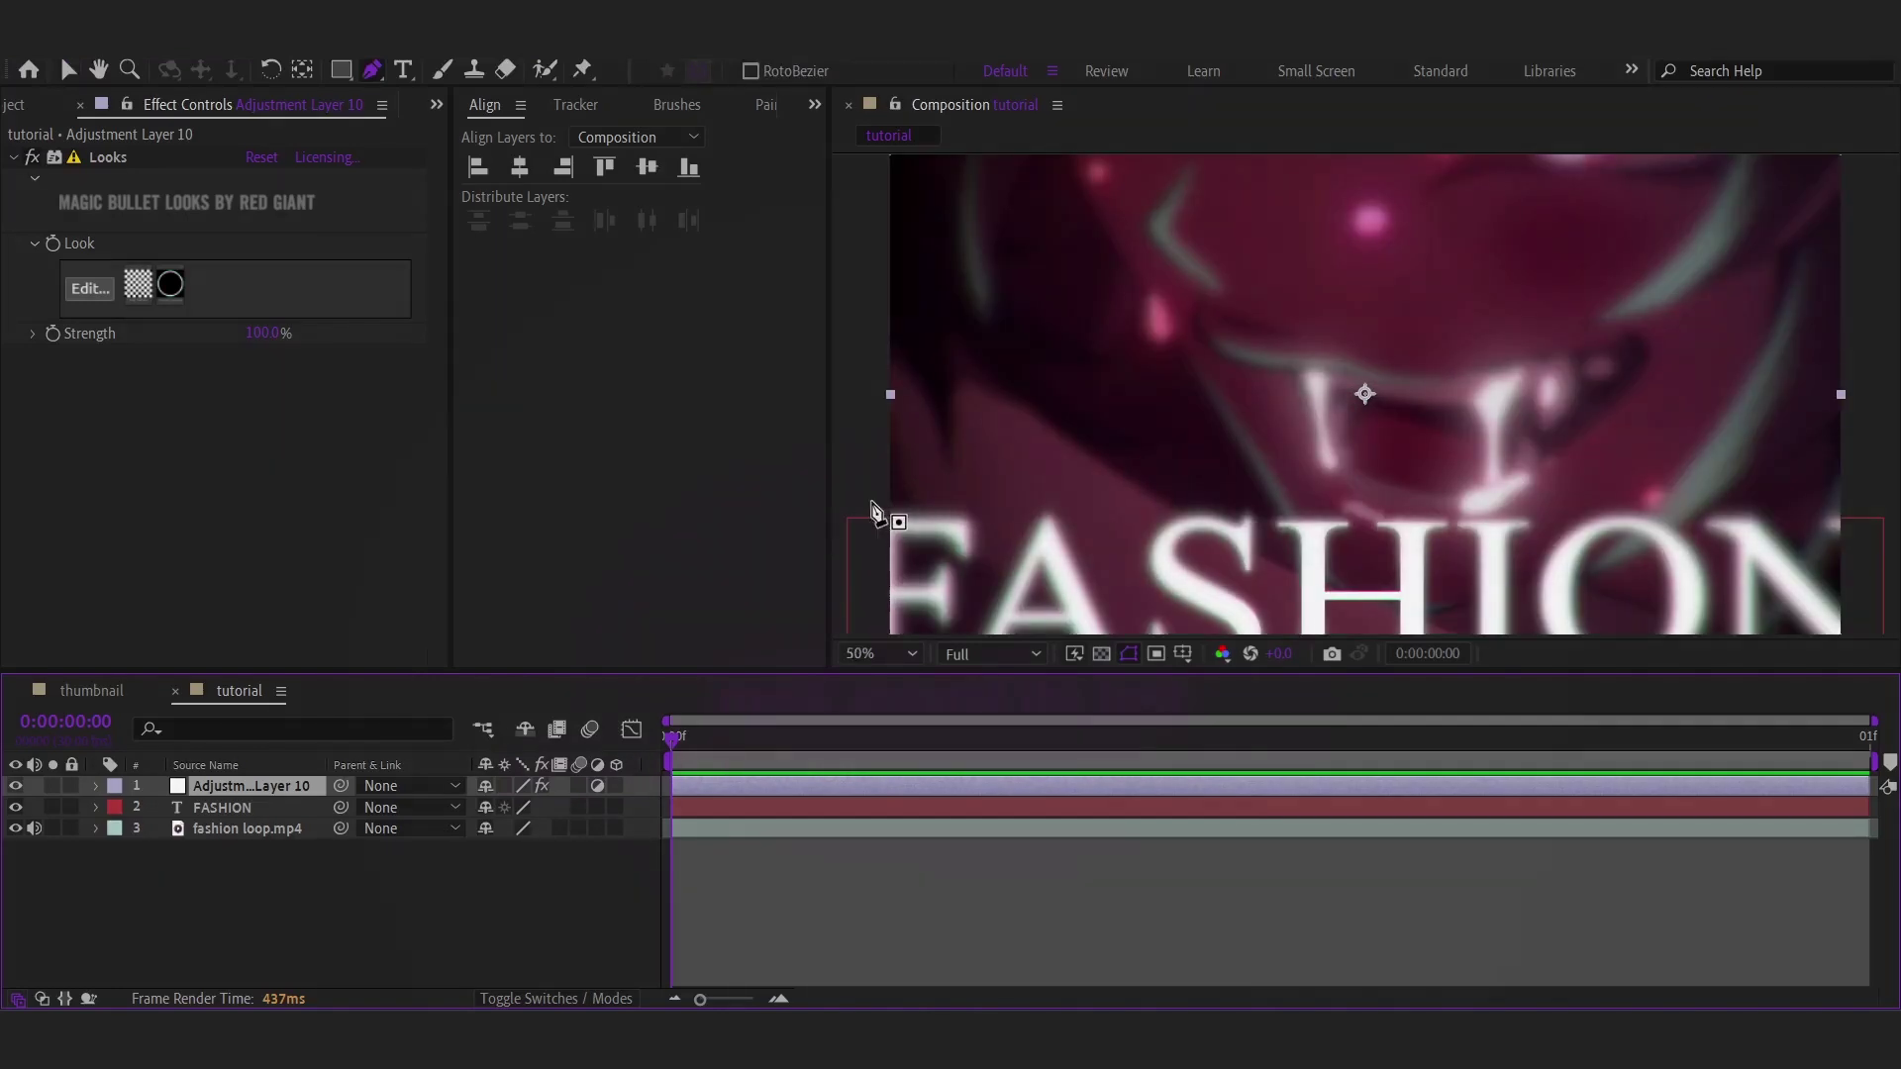
click(871, 502)
click(995, 493)
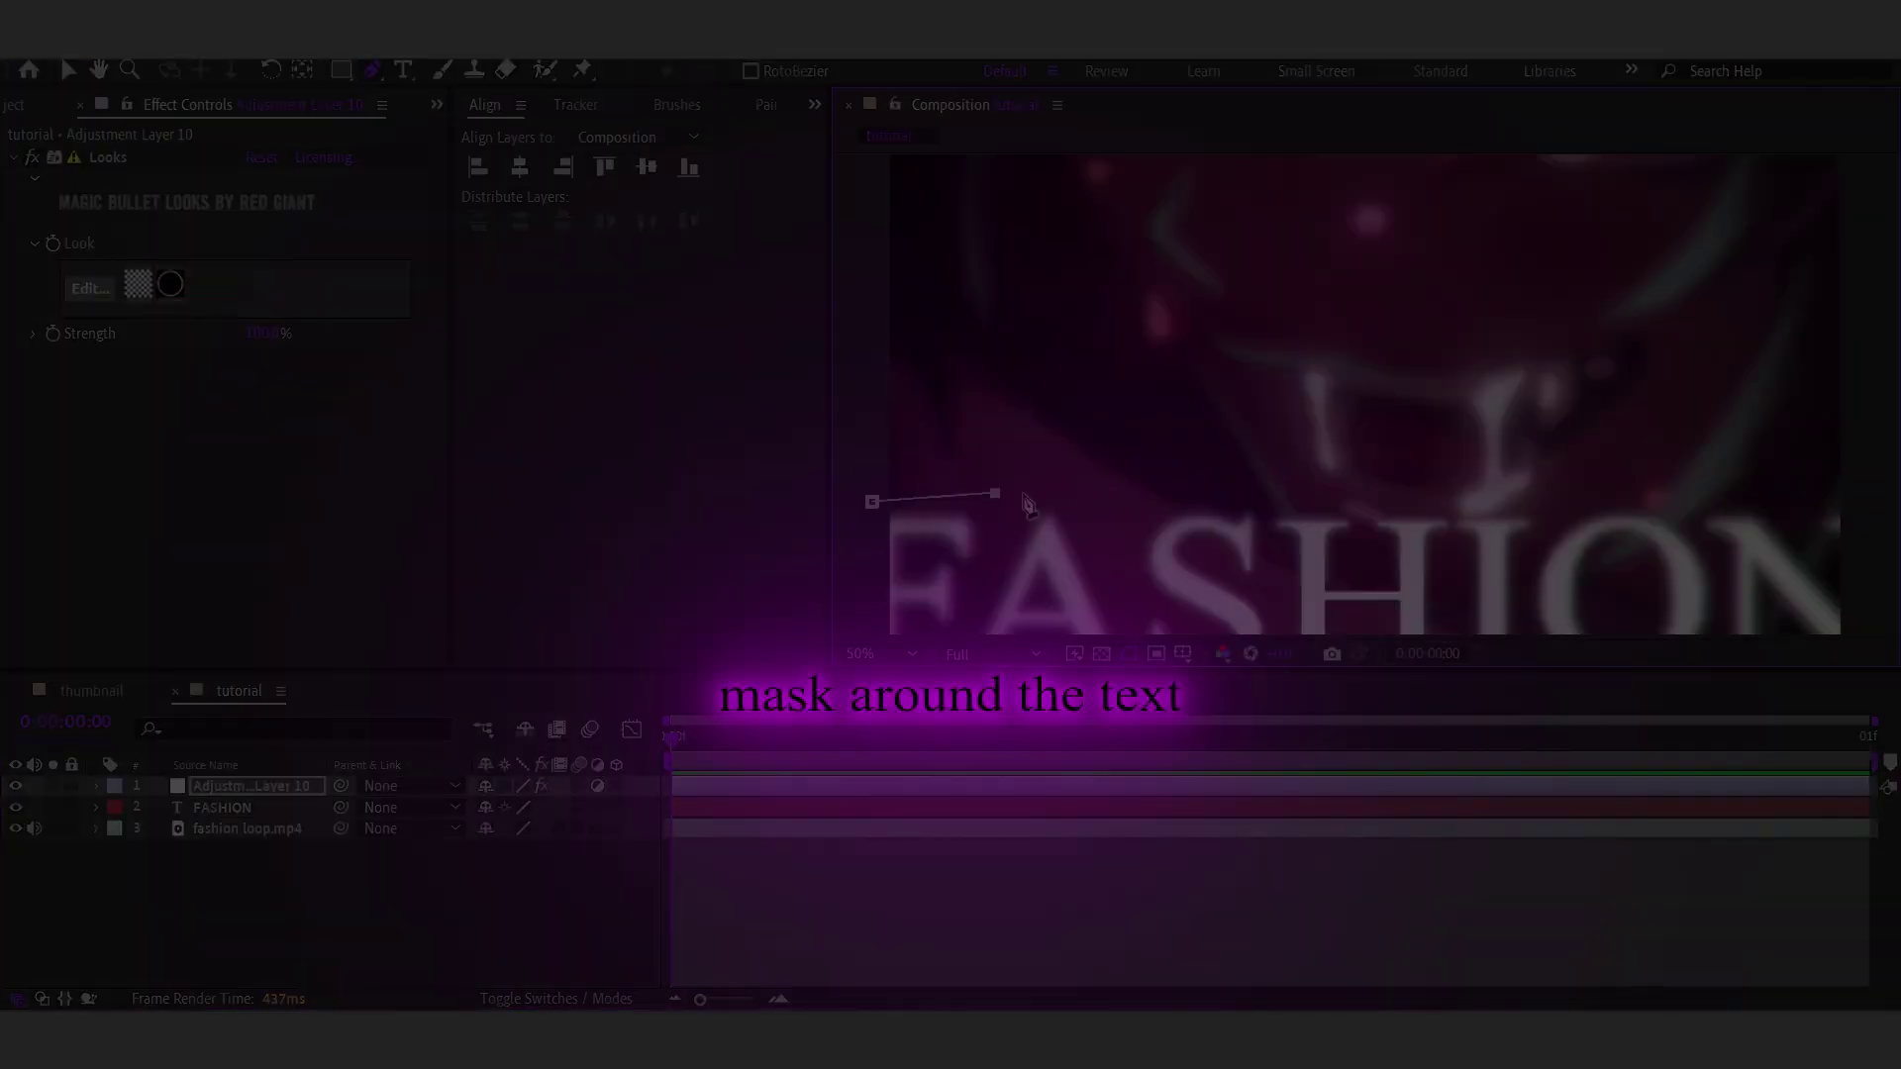
drag(873, 505, 867, 495)
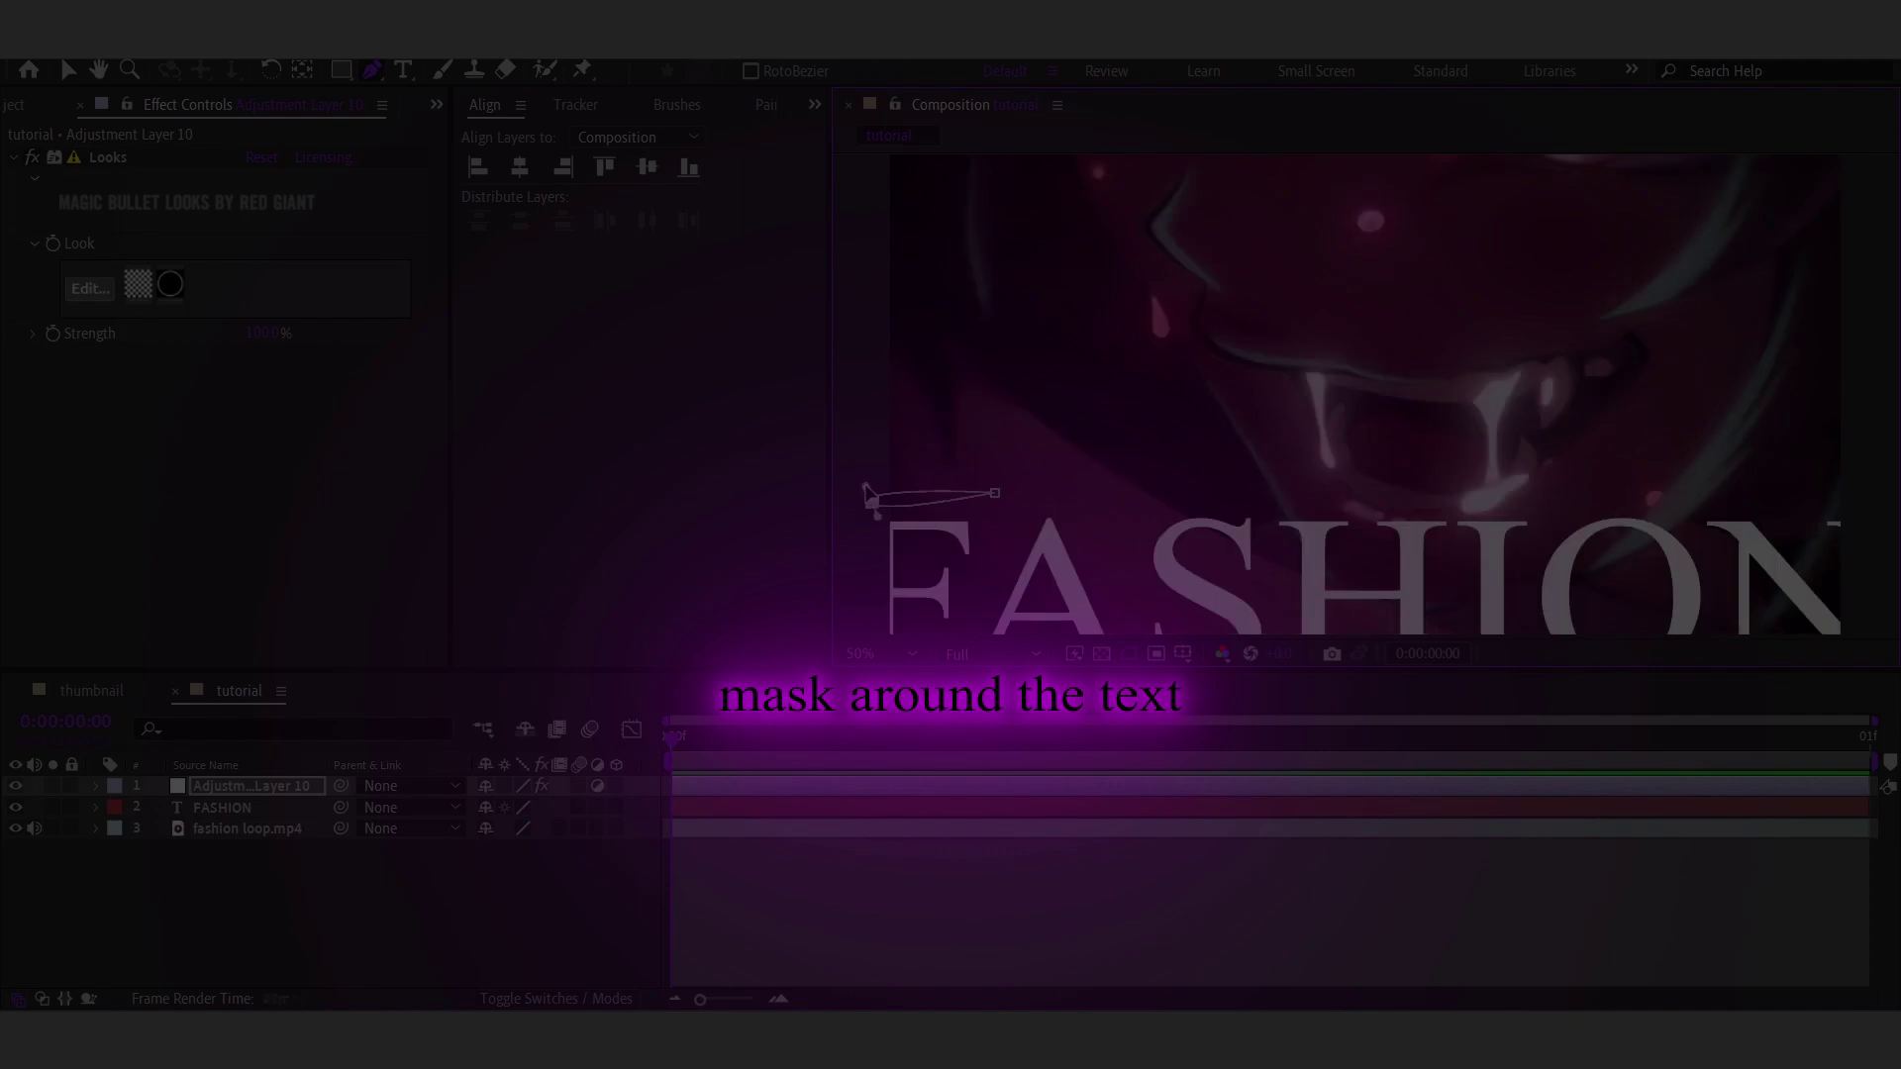
key(ctrl+z)
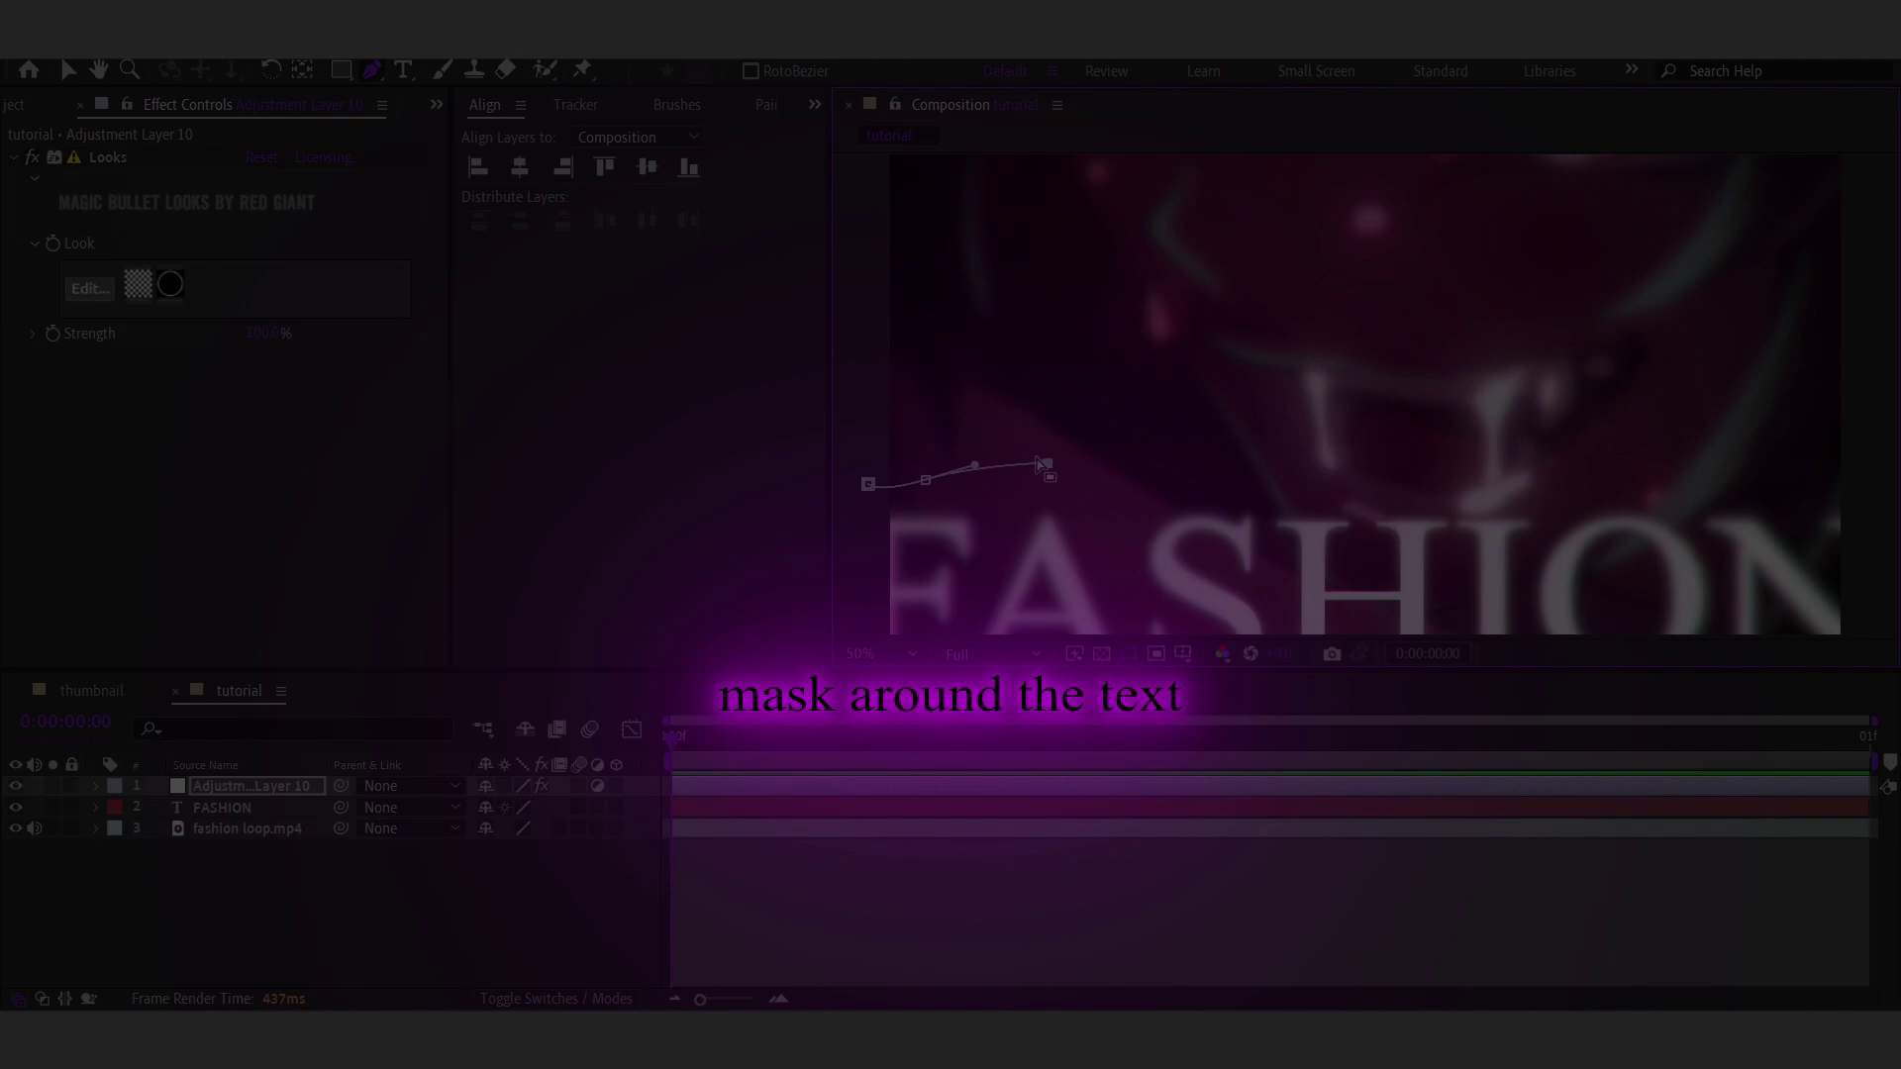
Add mask points past the text's right end and below it, closing the path around FASHION.
click(1458, 498)
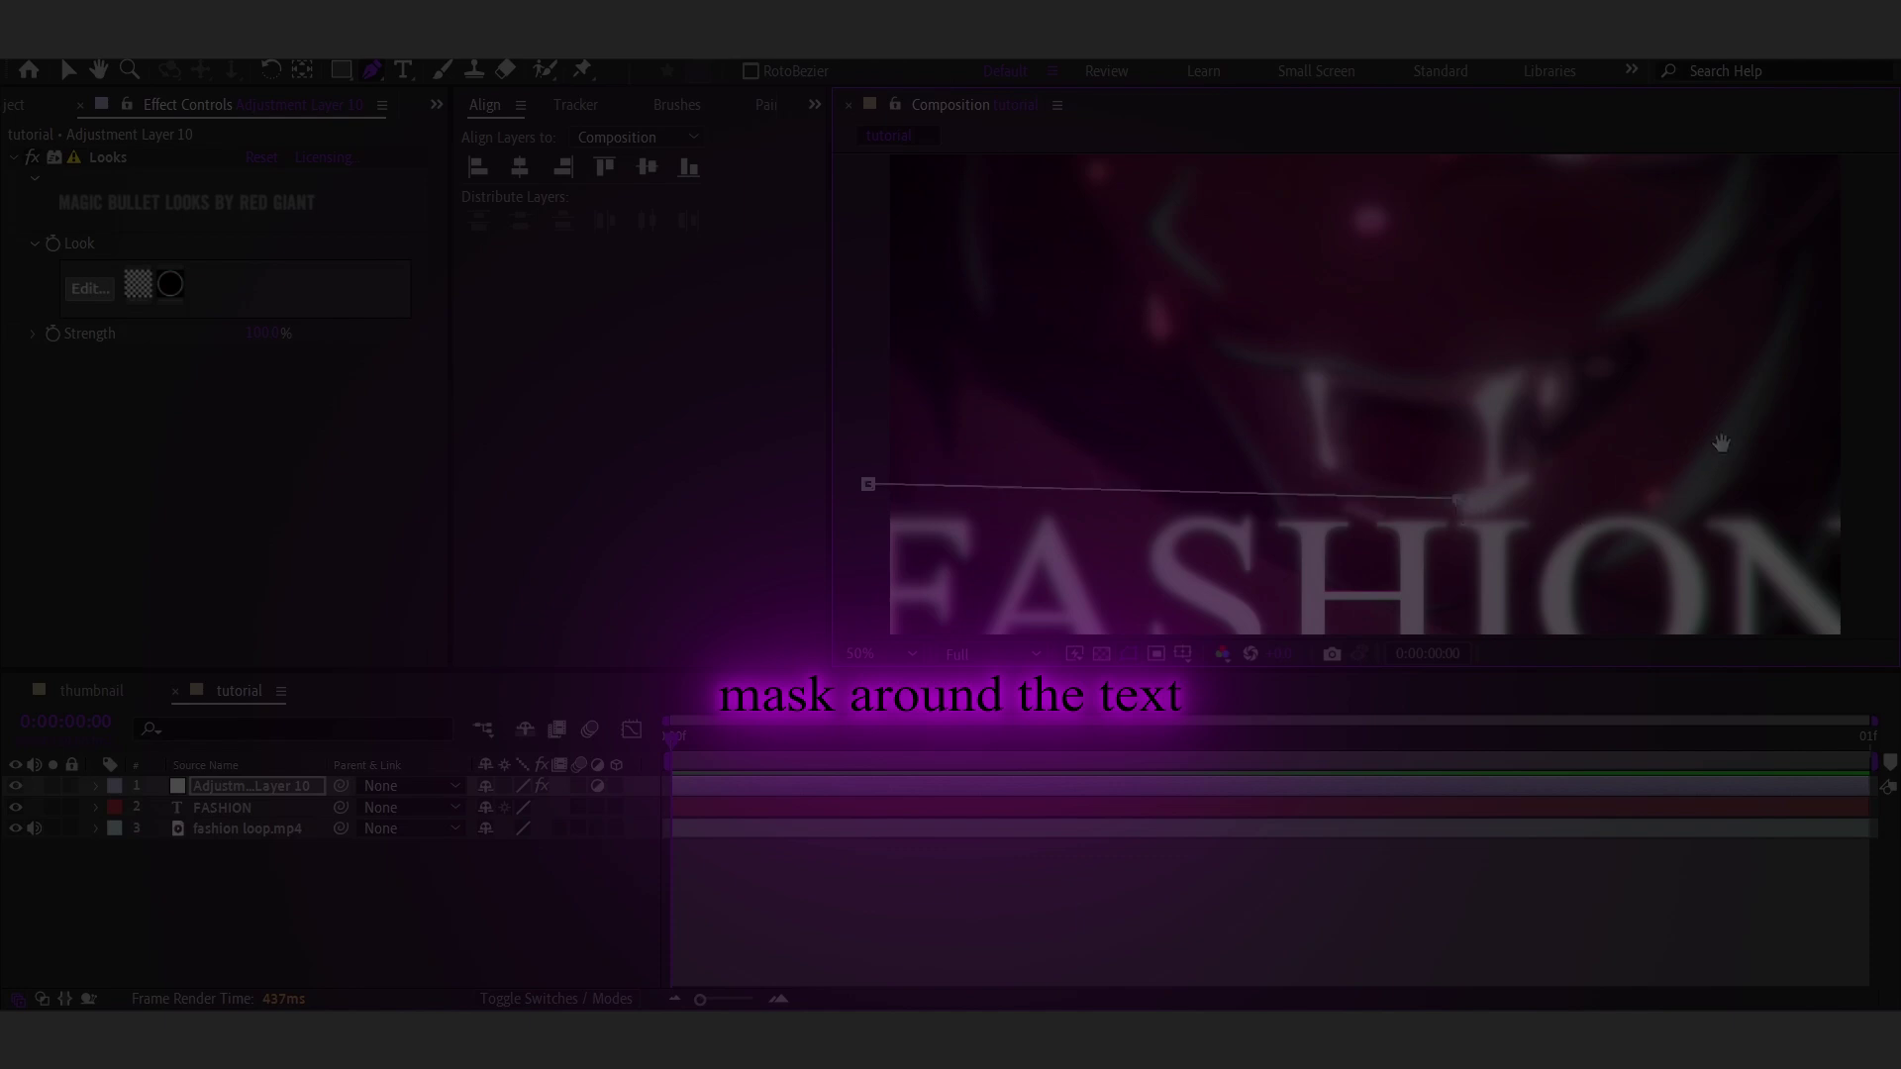
drag(1721, 443, 1276, 431)
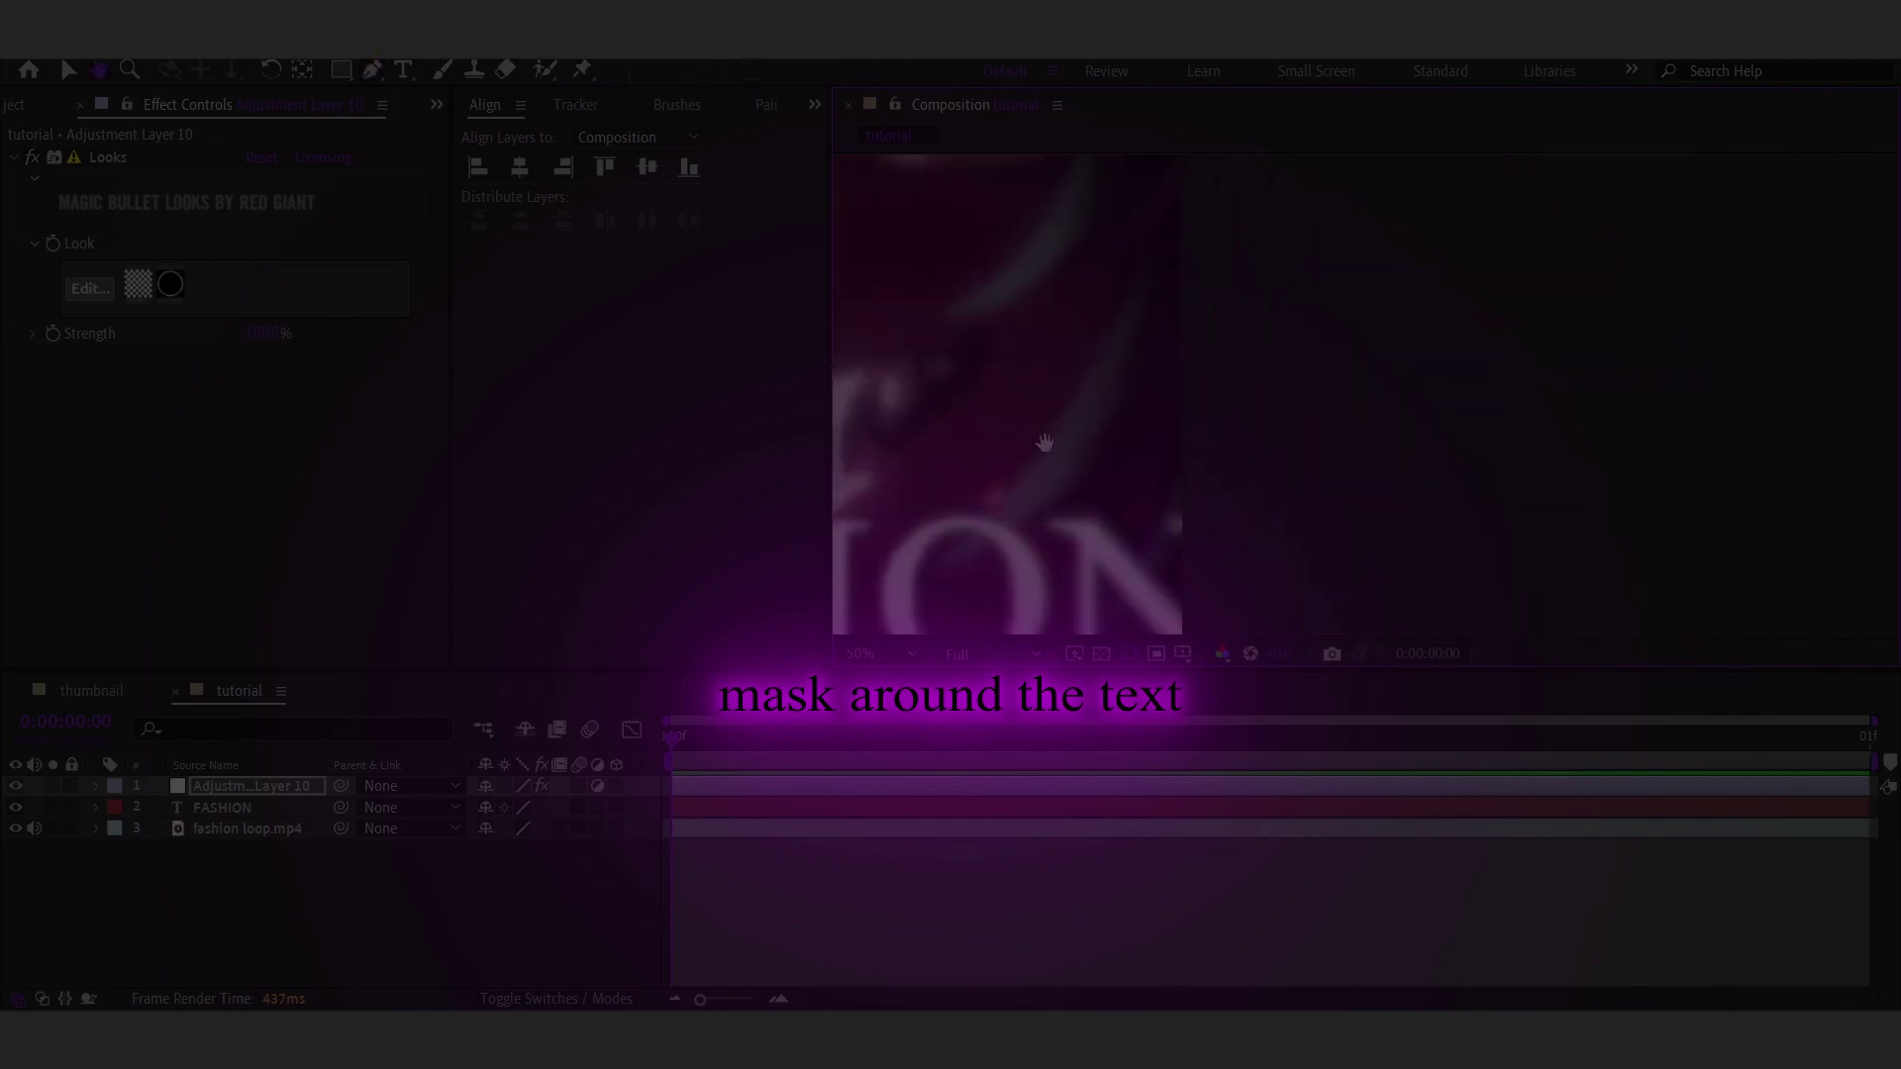
click(1442, 488)
key(comma)
key(comma)
key(comma)
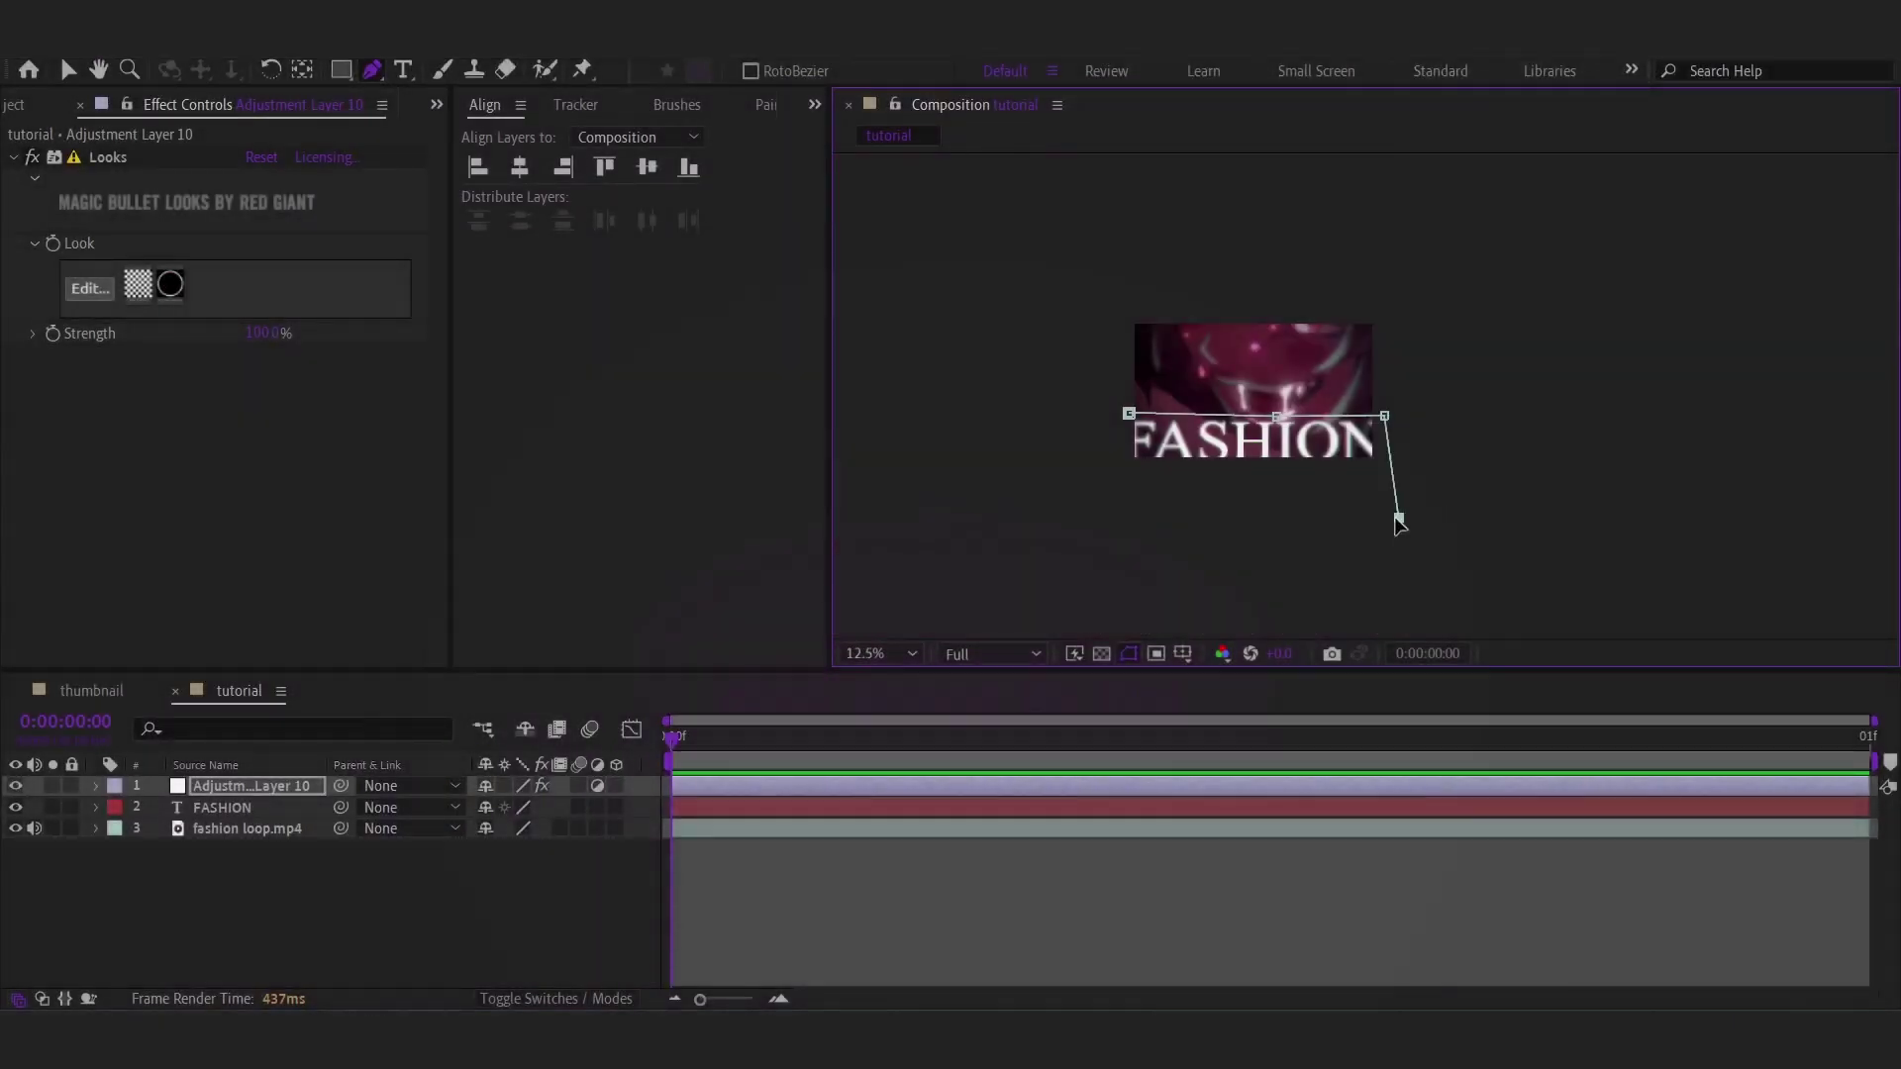
click(1128, 530)
click(1129, 416)
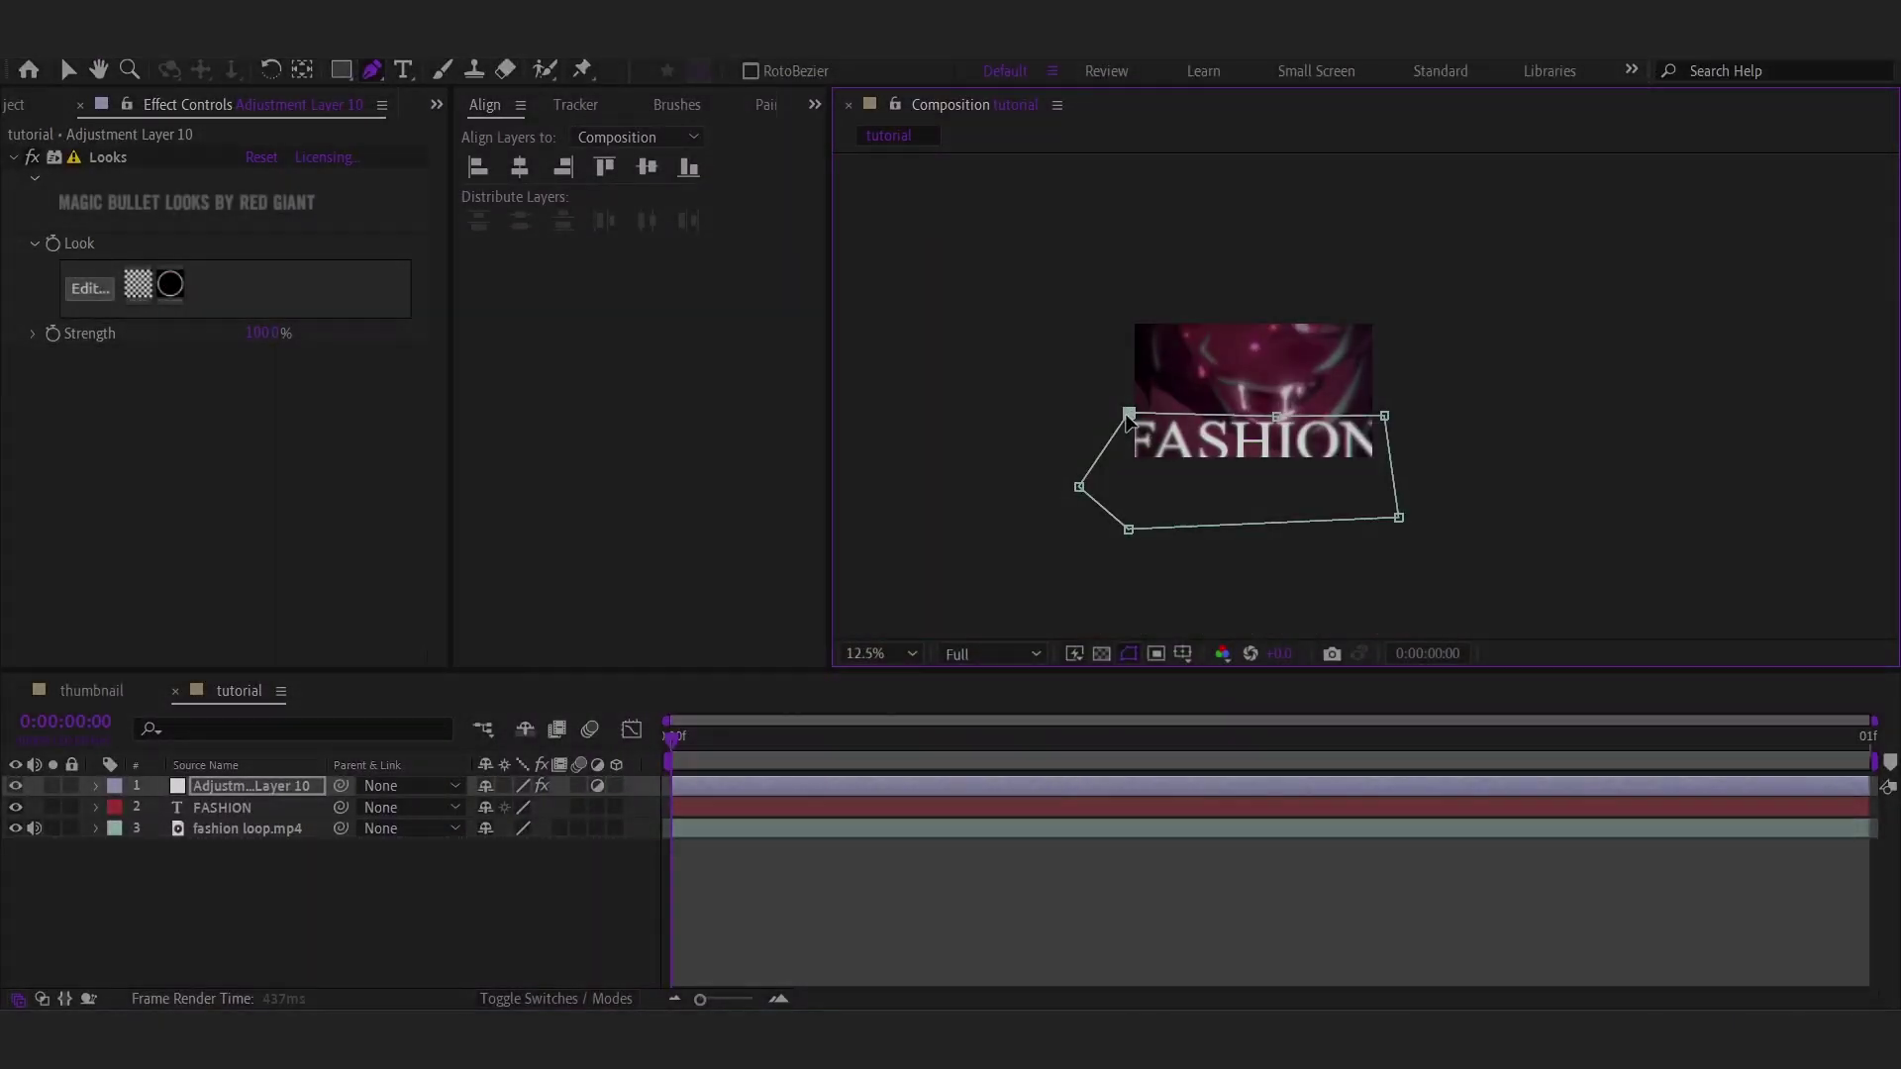
key(period)
key(period)
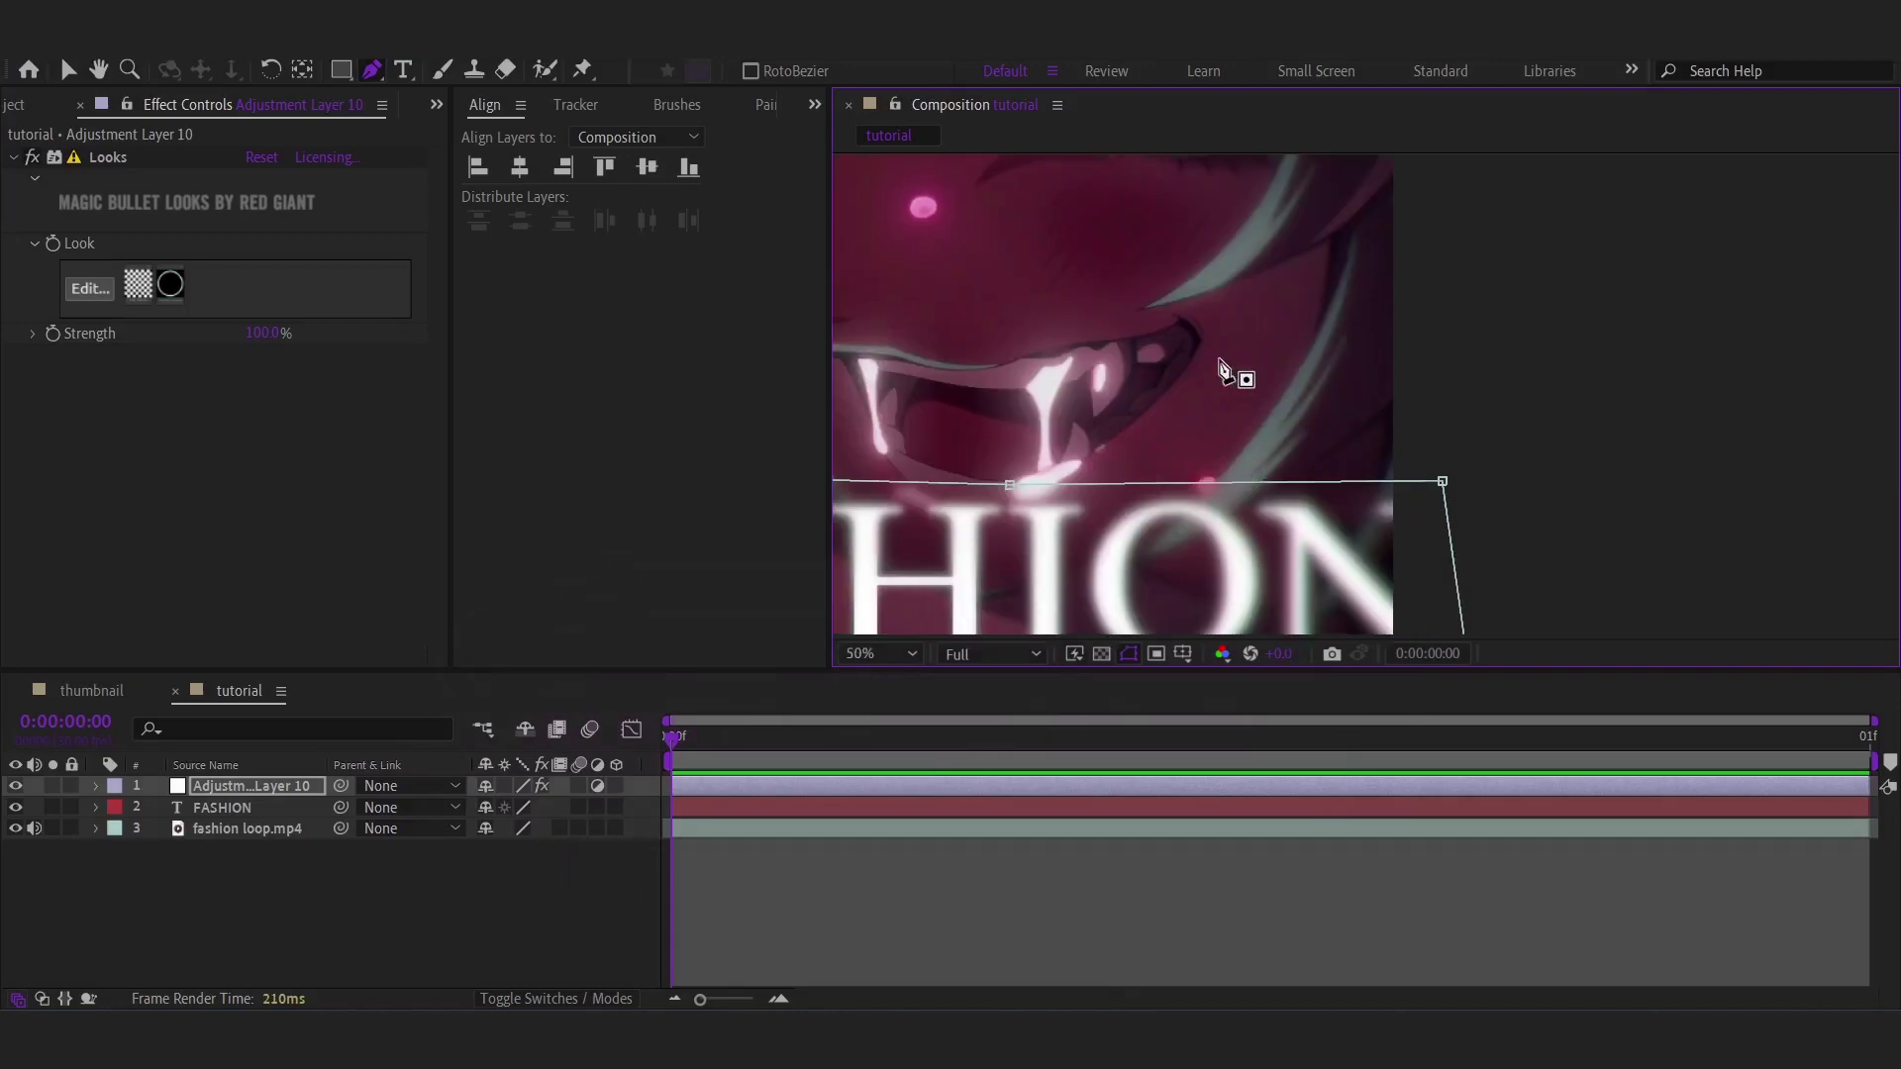
key(period)
Set the adjustment layer's Mask Feather to 150 pixels.
key(f)
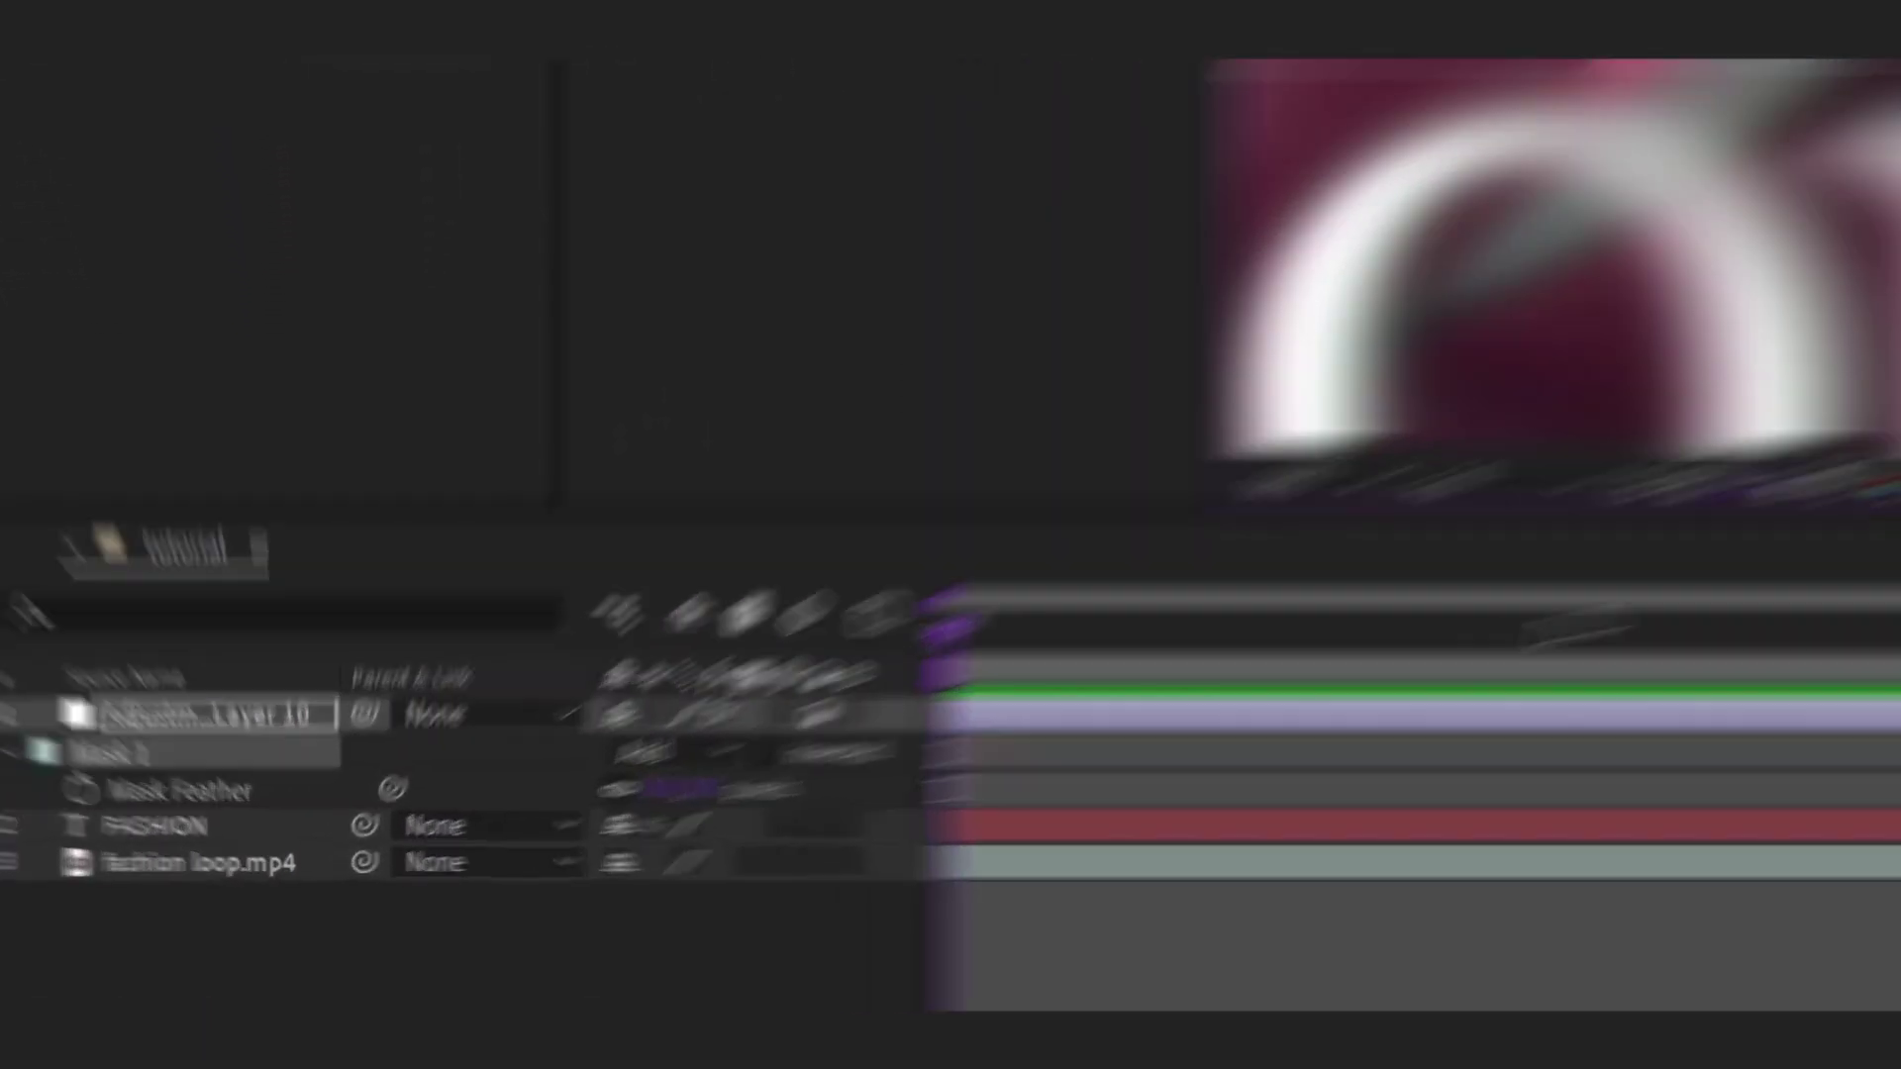
click(894, 748)
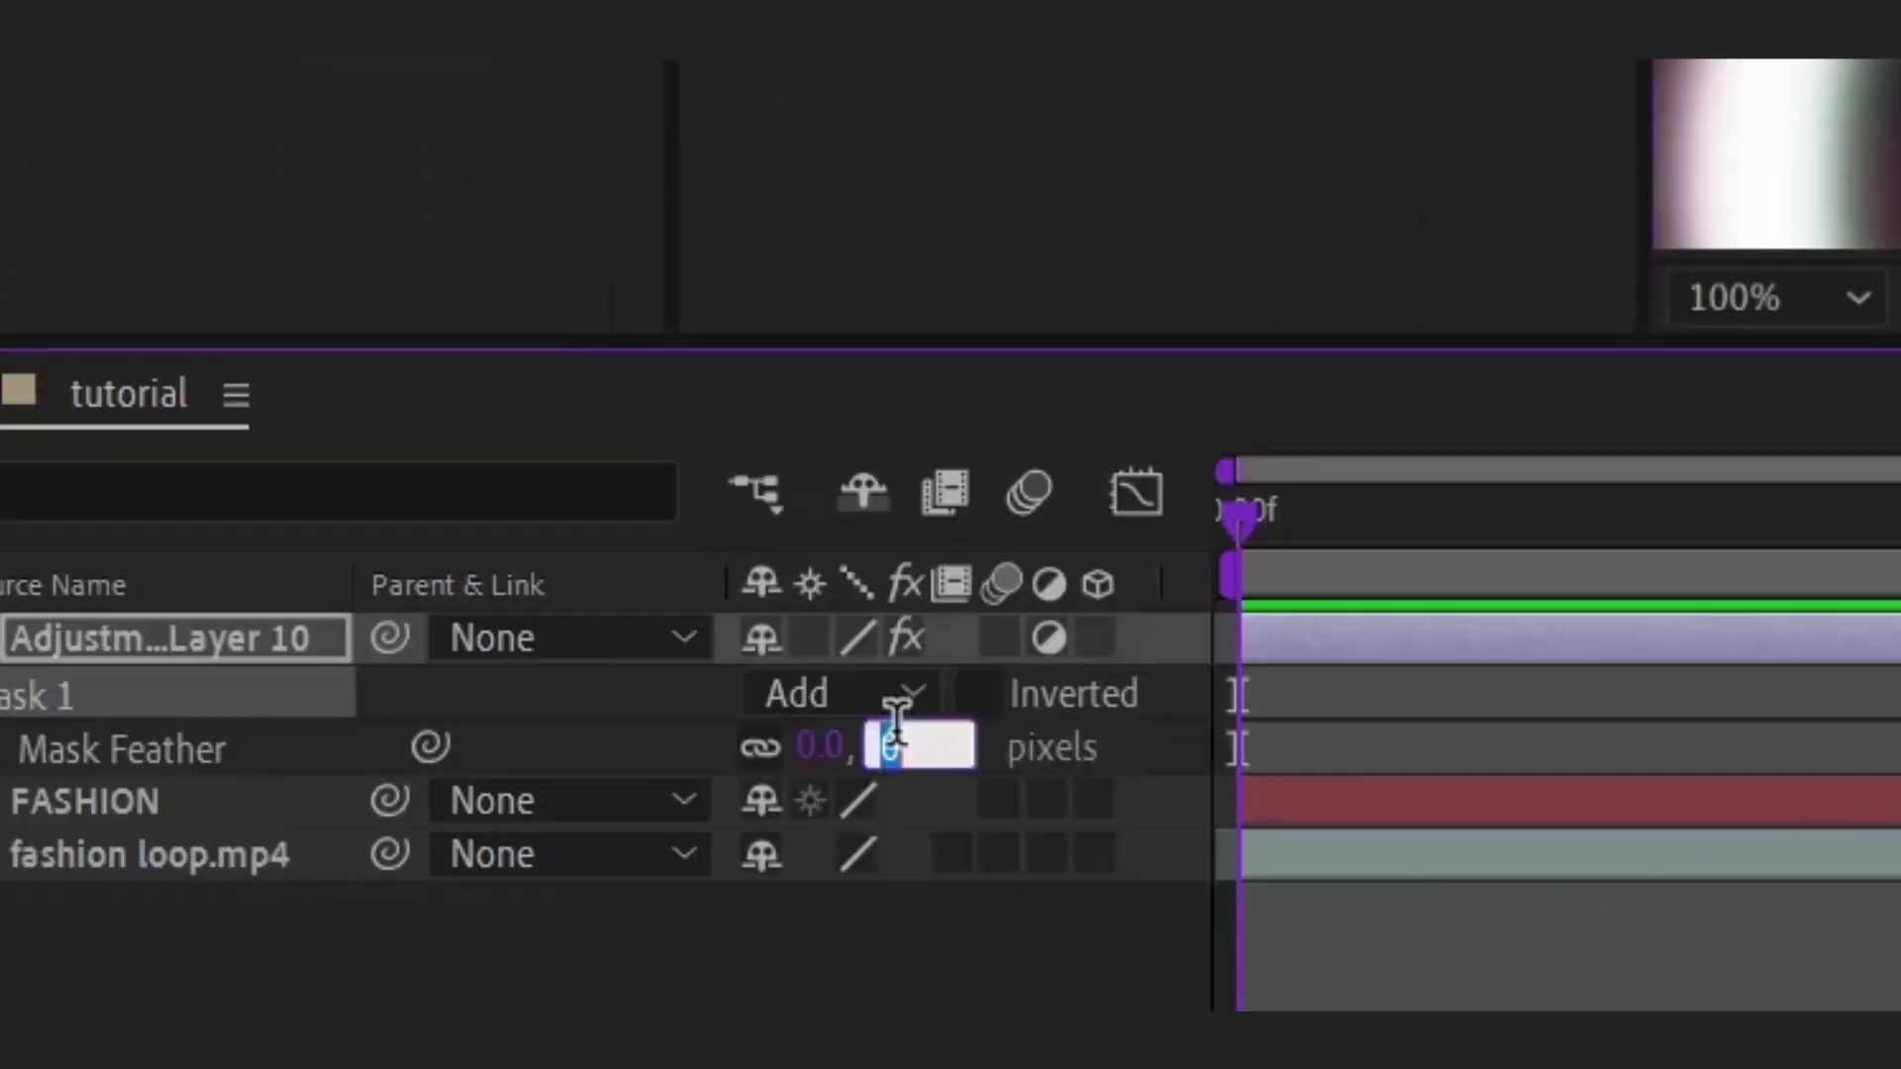
text(15)
text(0)
key(Return)
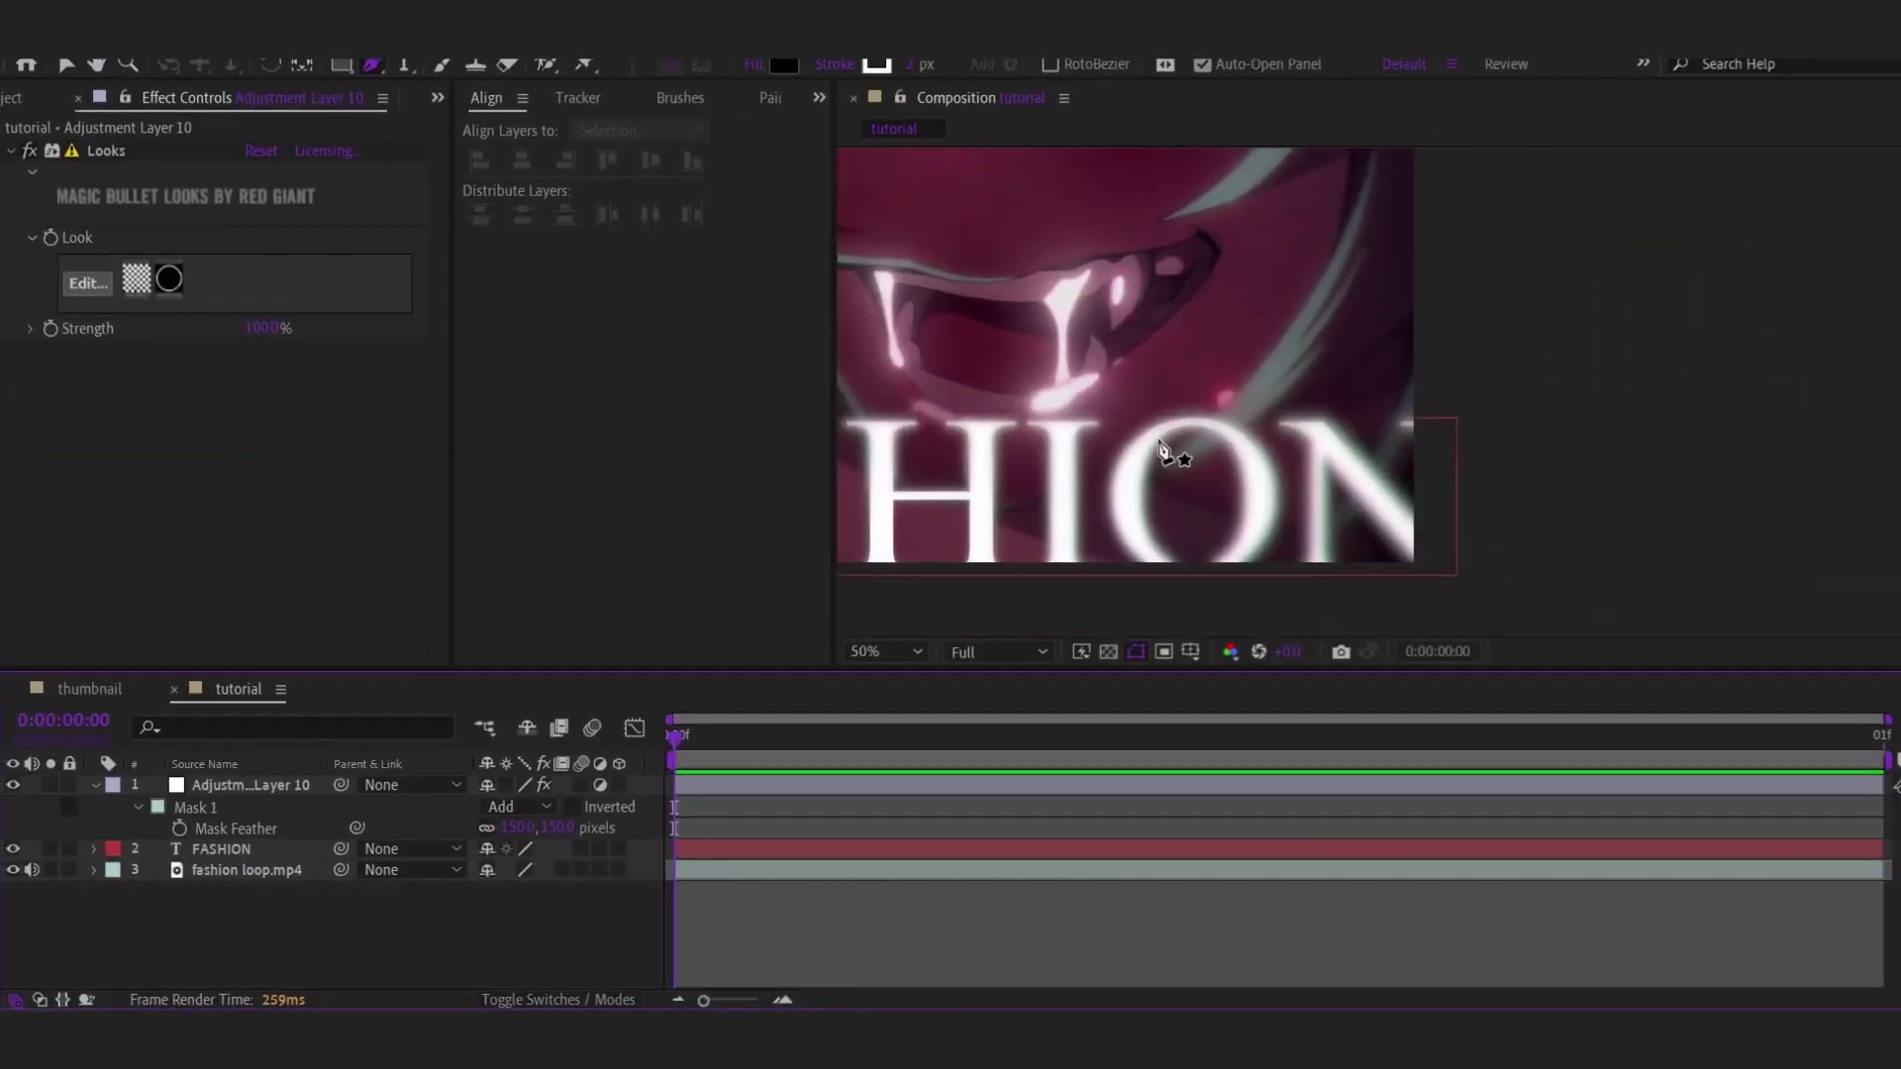
Fit the composition to the viewer, return to the Selection tool, and collapse the mask properties.
click(891, 656)
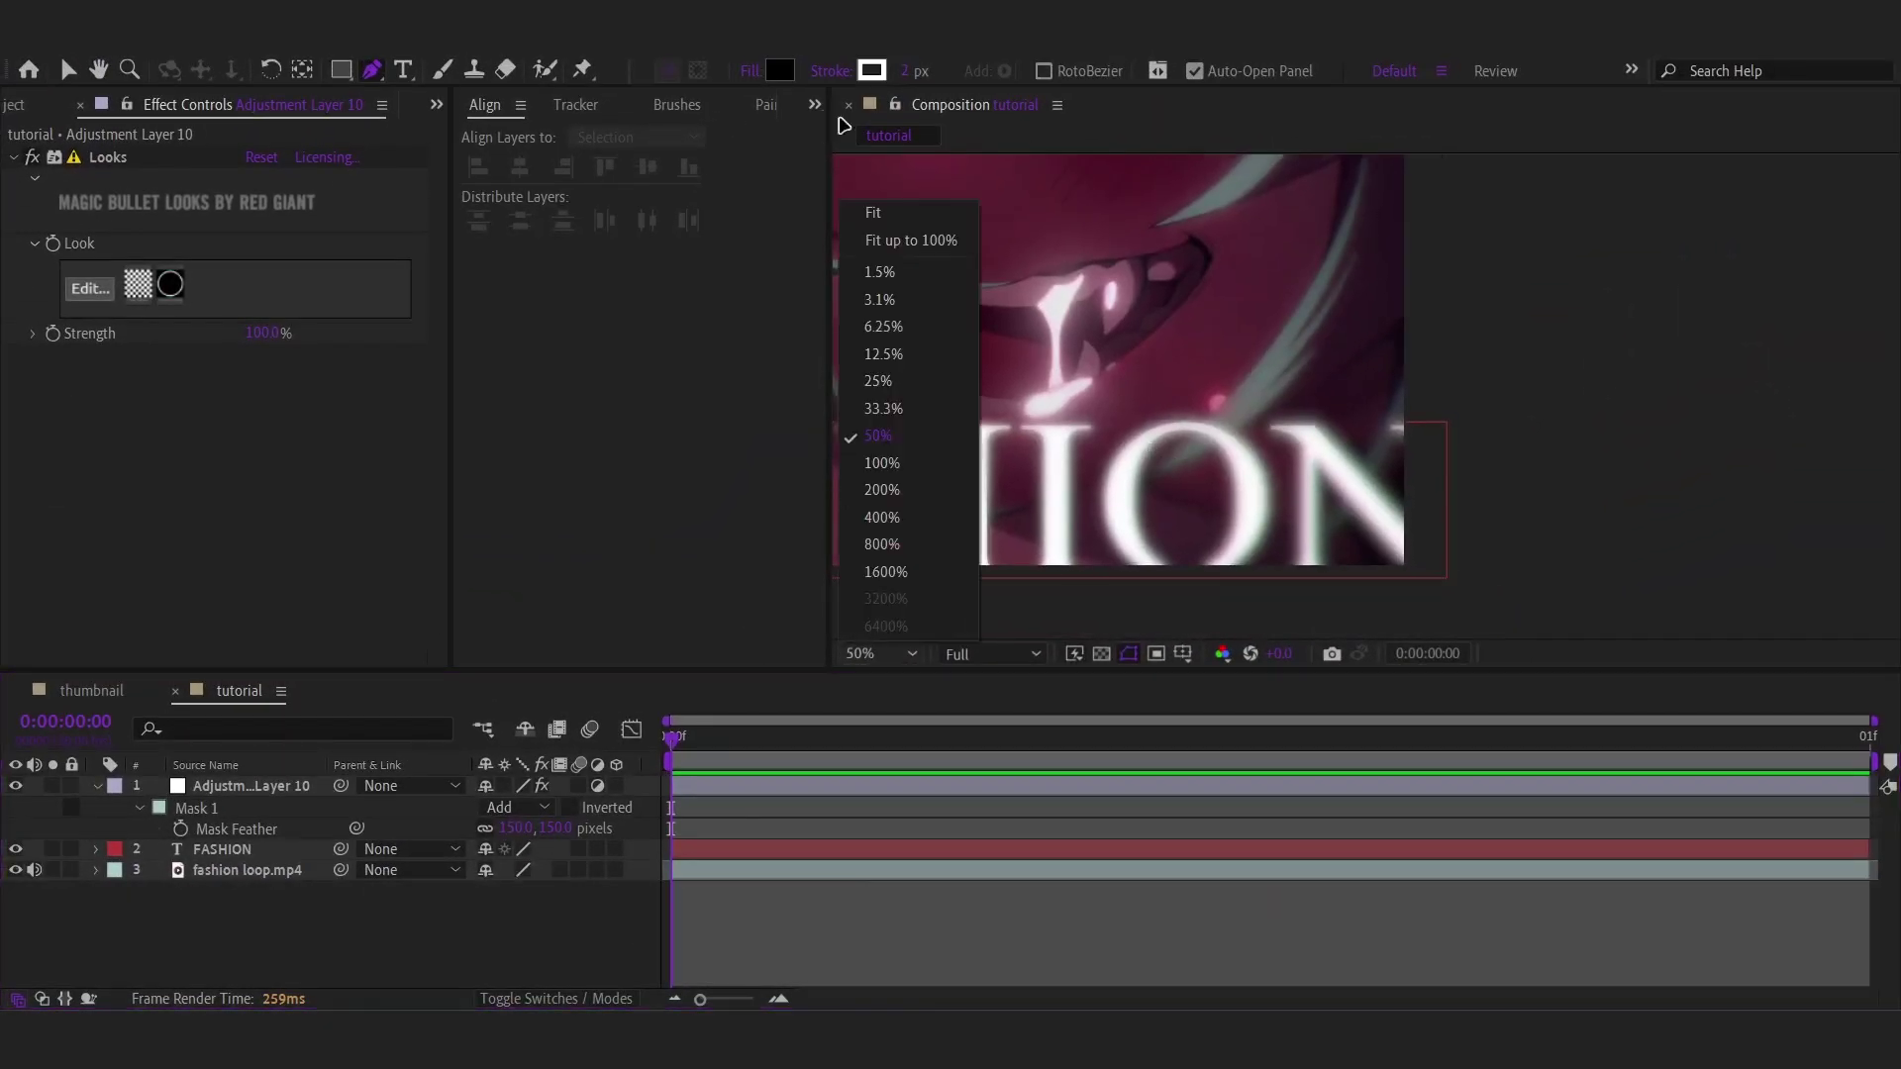
click(954, 244)
drag(832, 287, 745, 287)
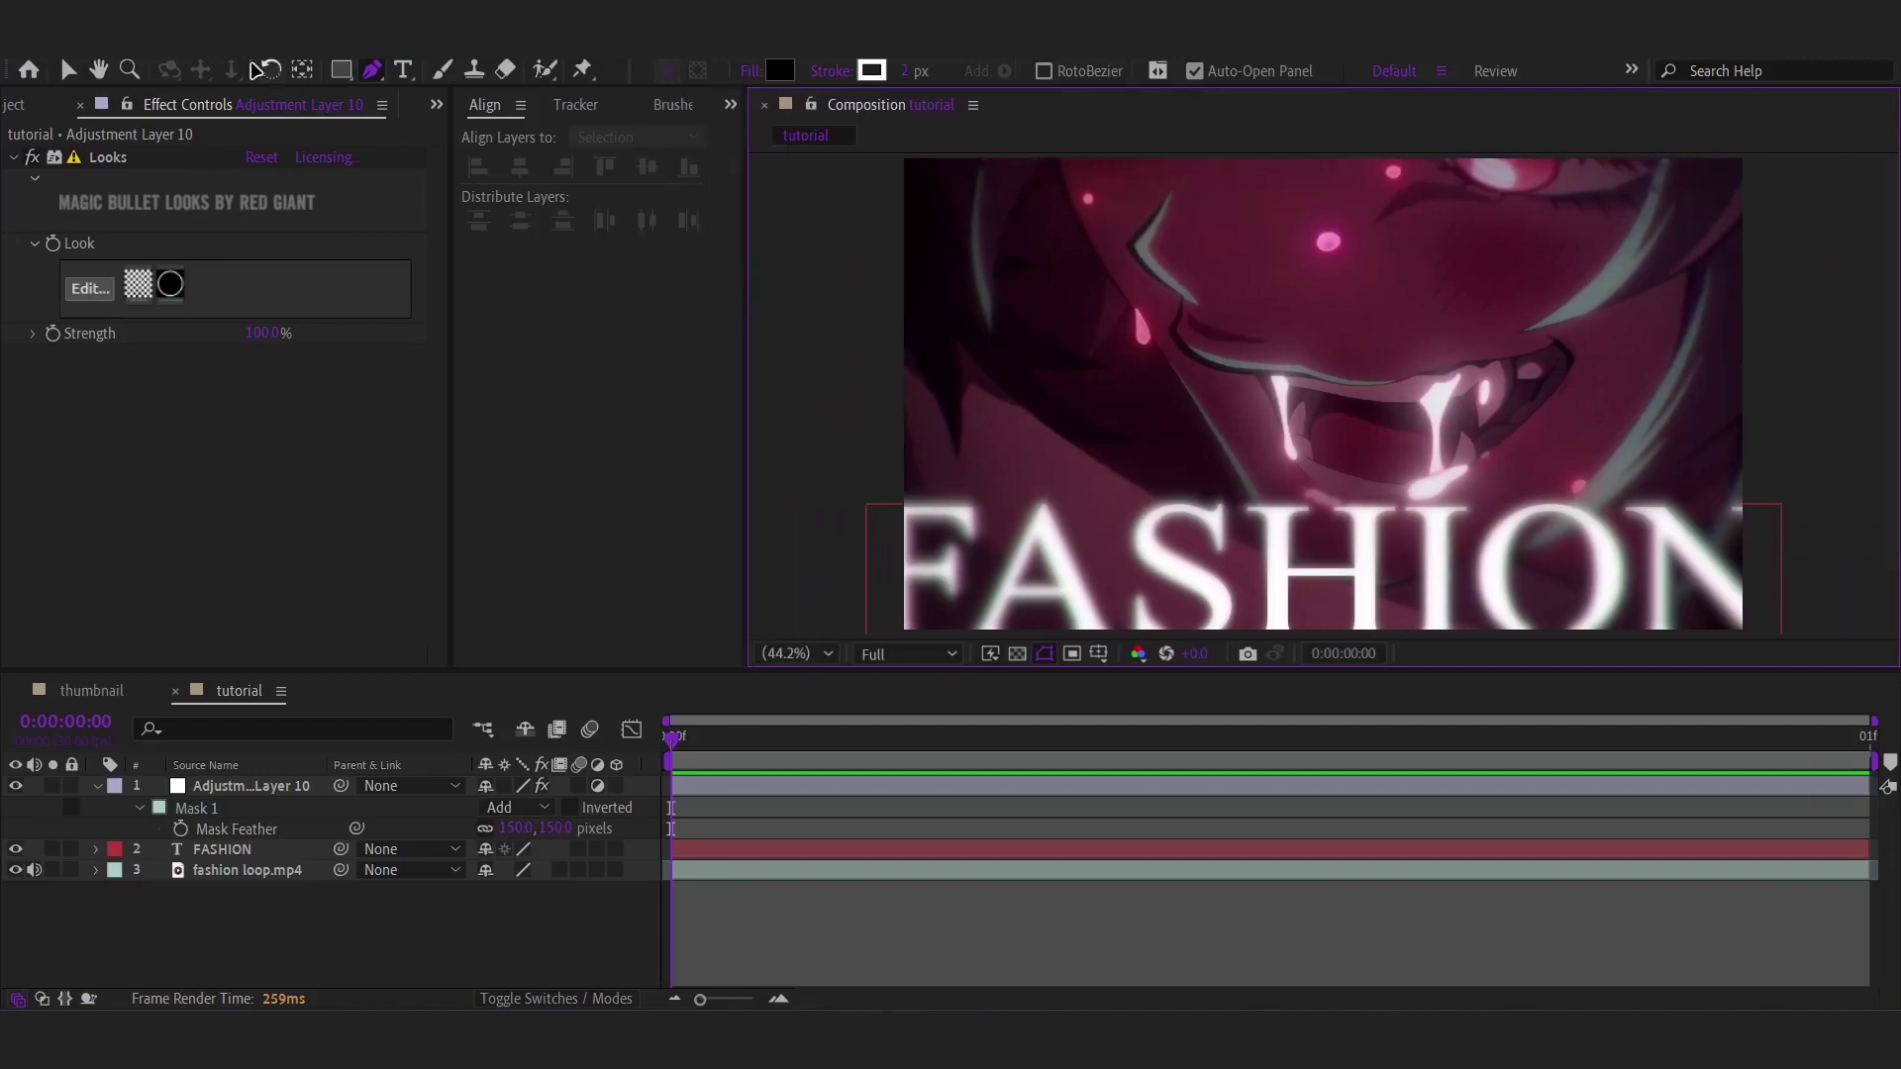
click(70, 71)
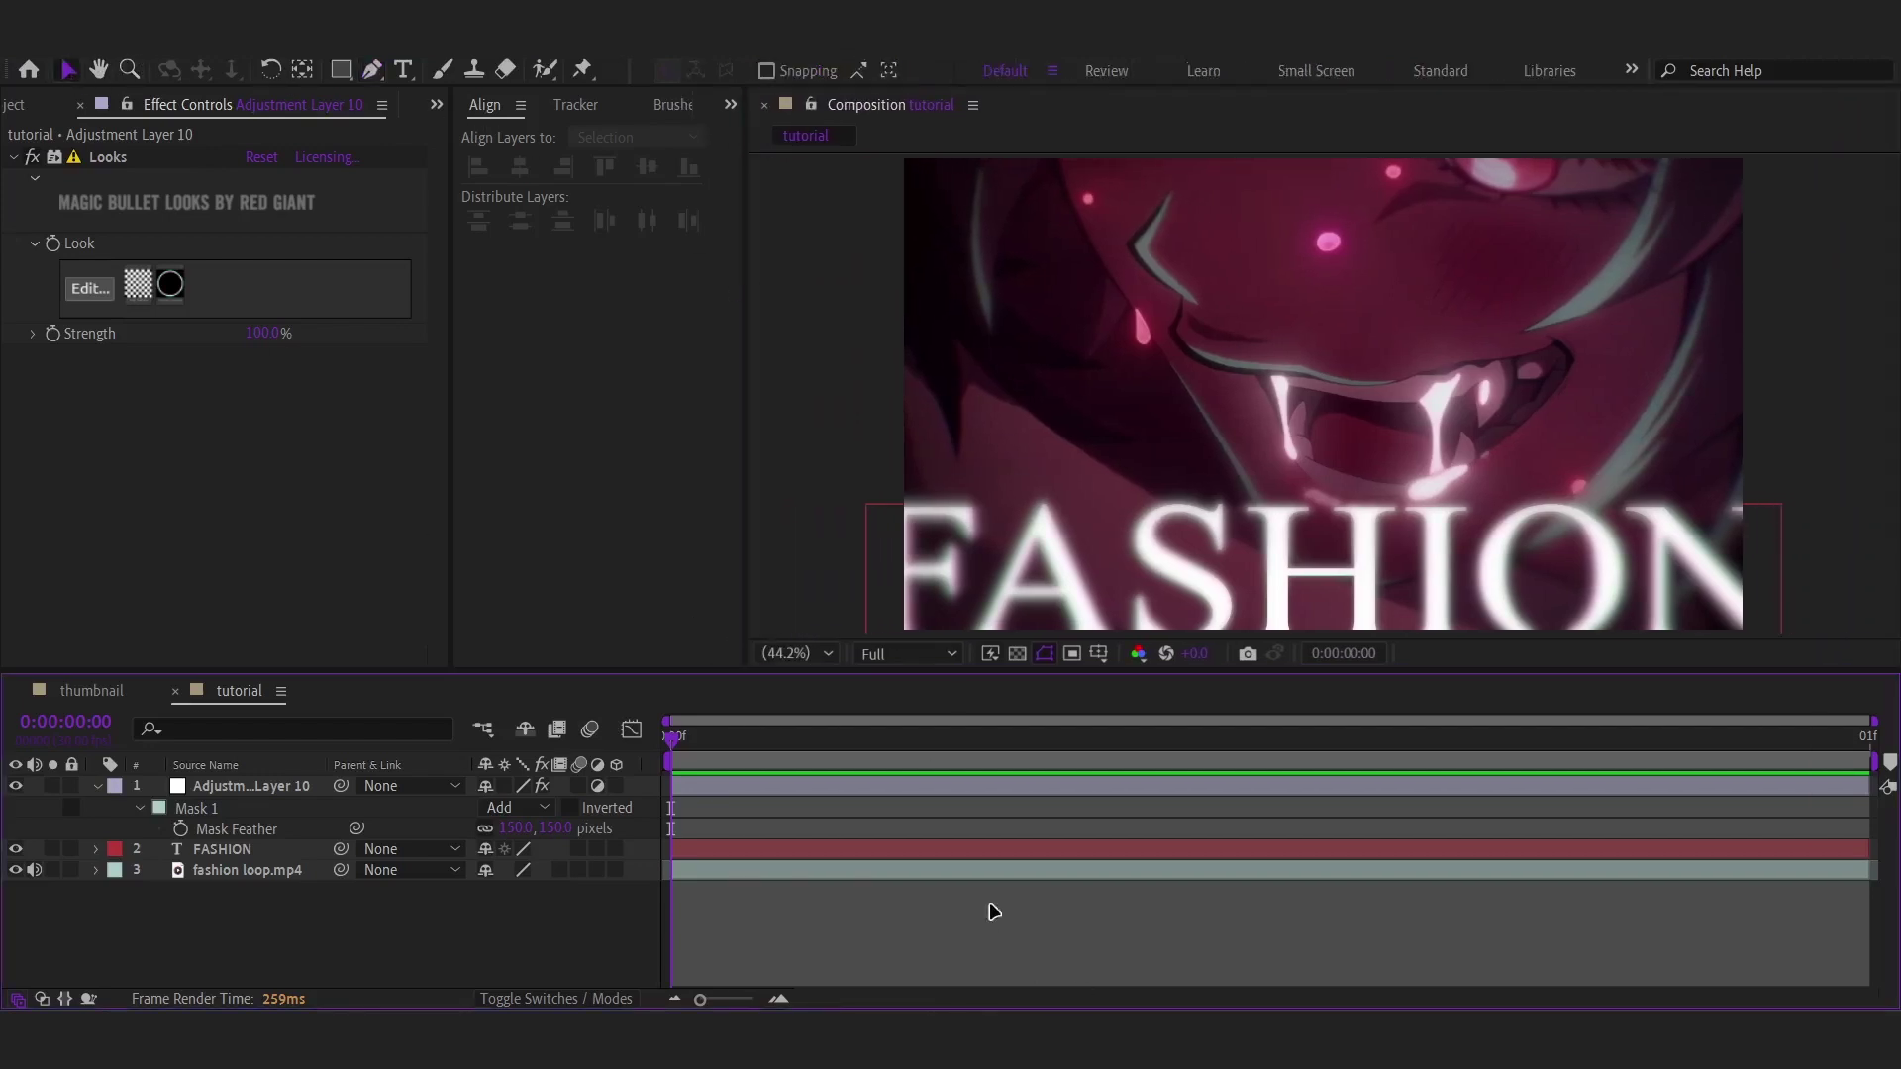
key(comma)
key(comma)
click(1718, 467)
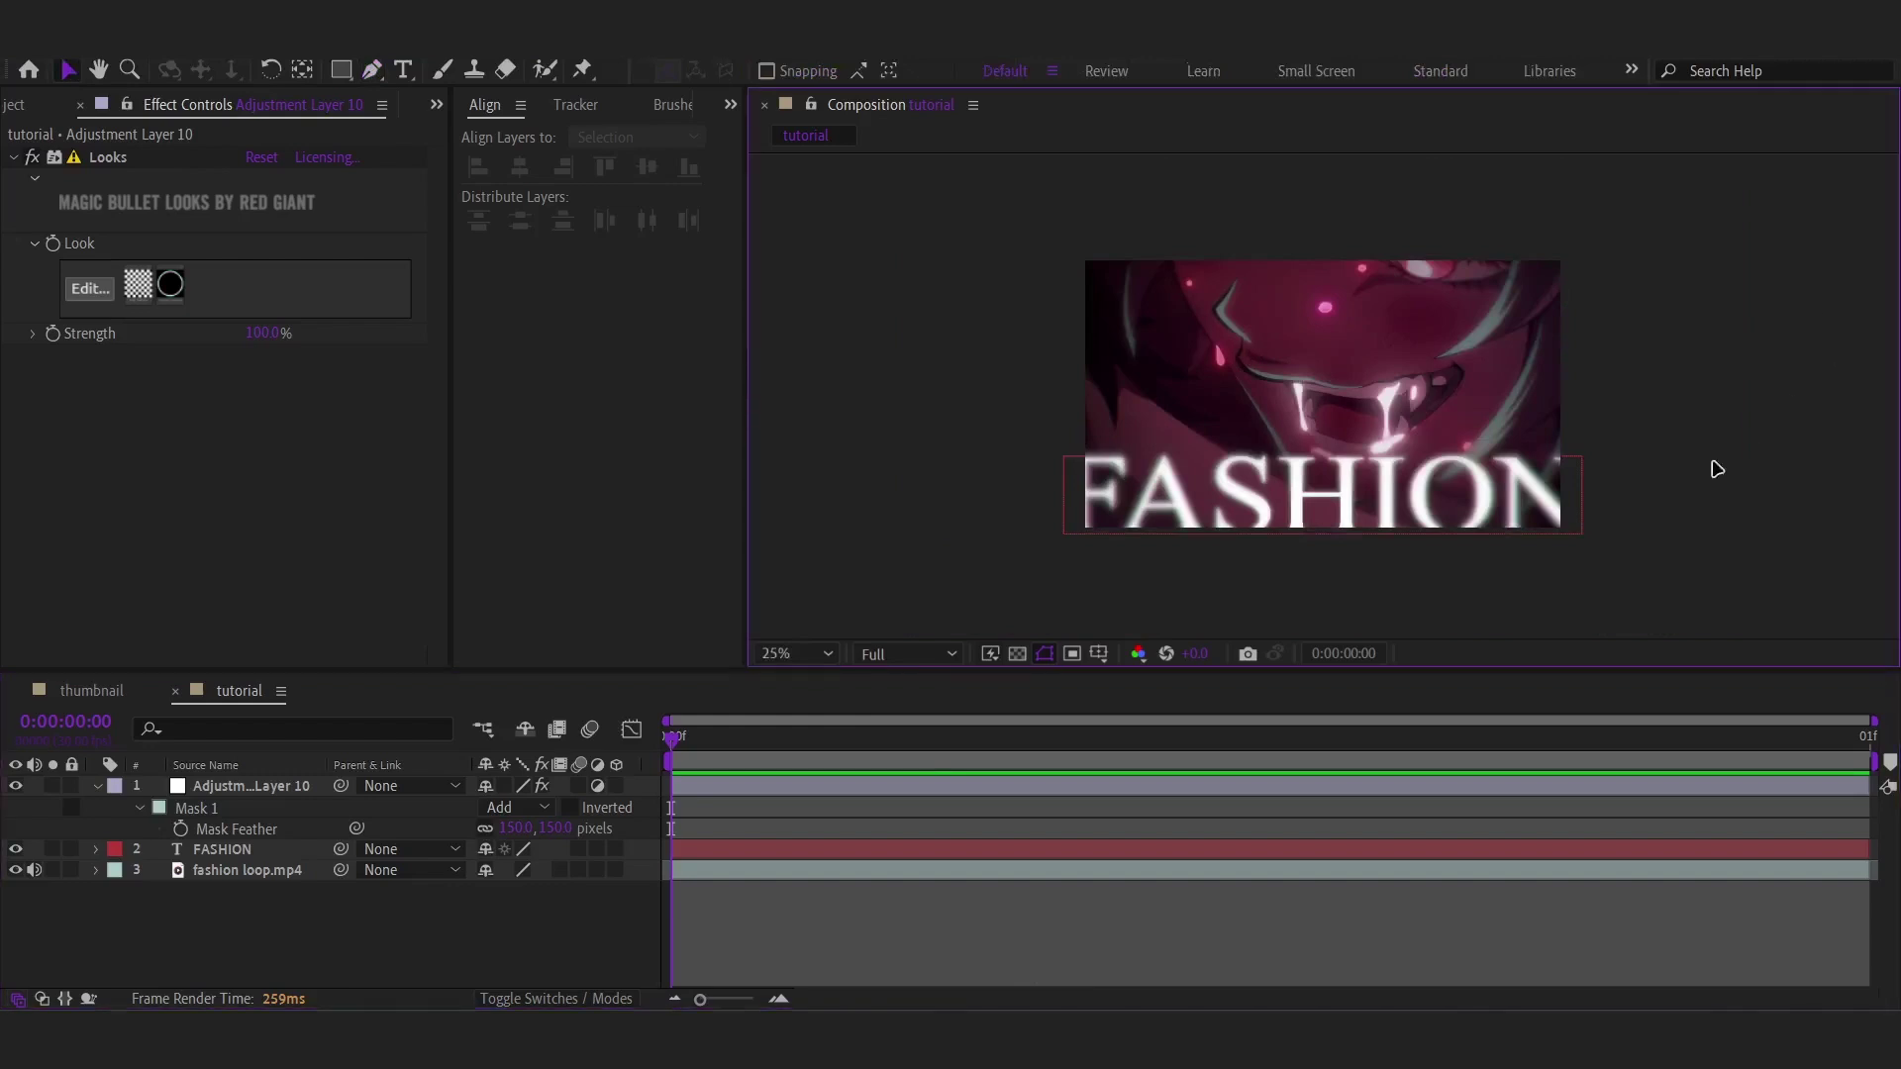
click(97, 786)
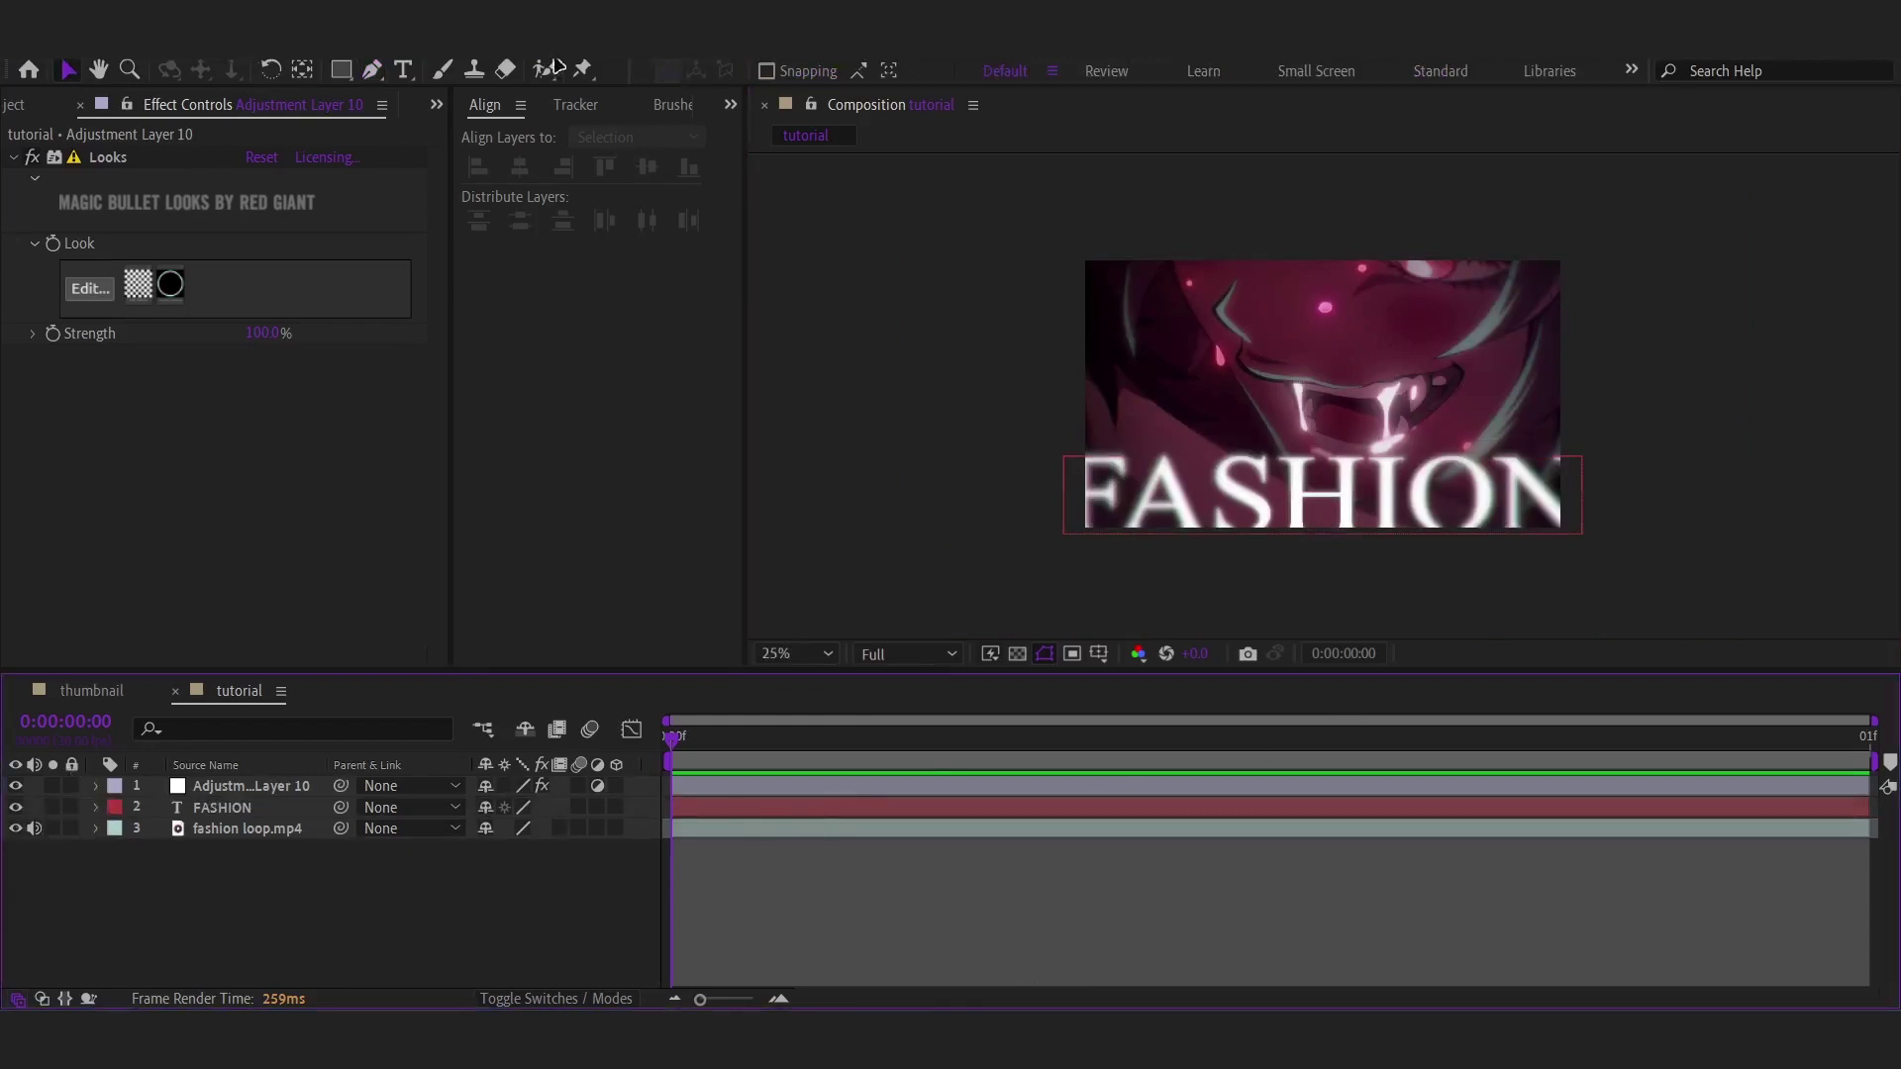
Create a second FASHION text layer and shrink its font size to about 133 px.
click(403, 69)
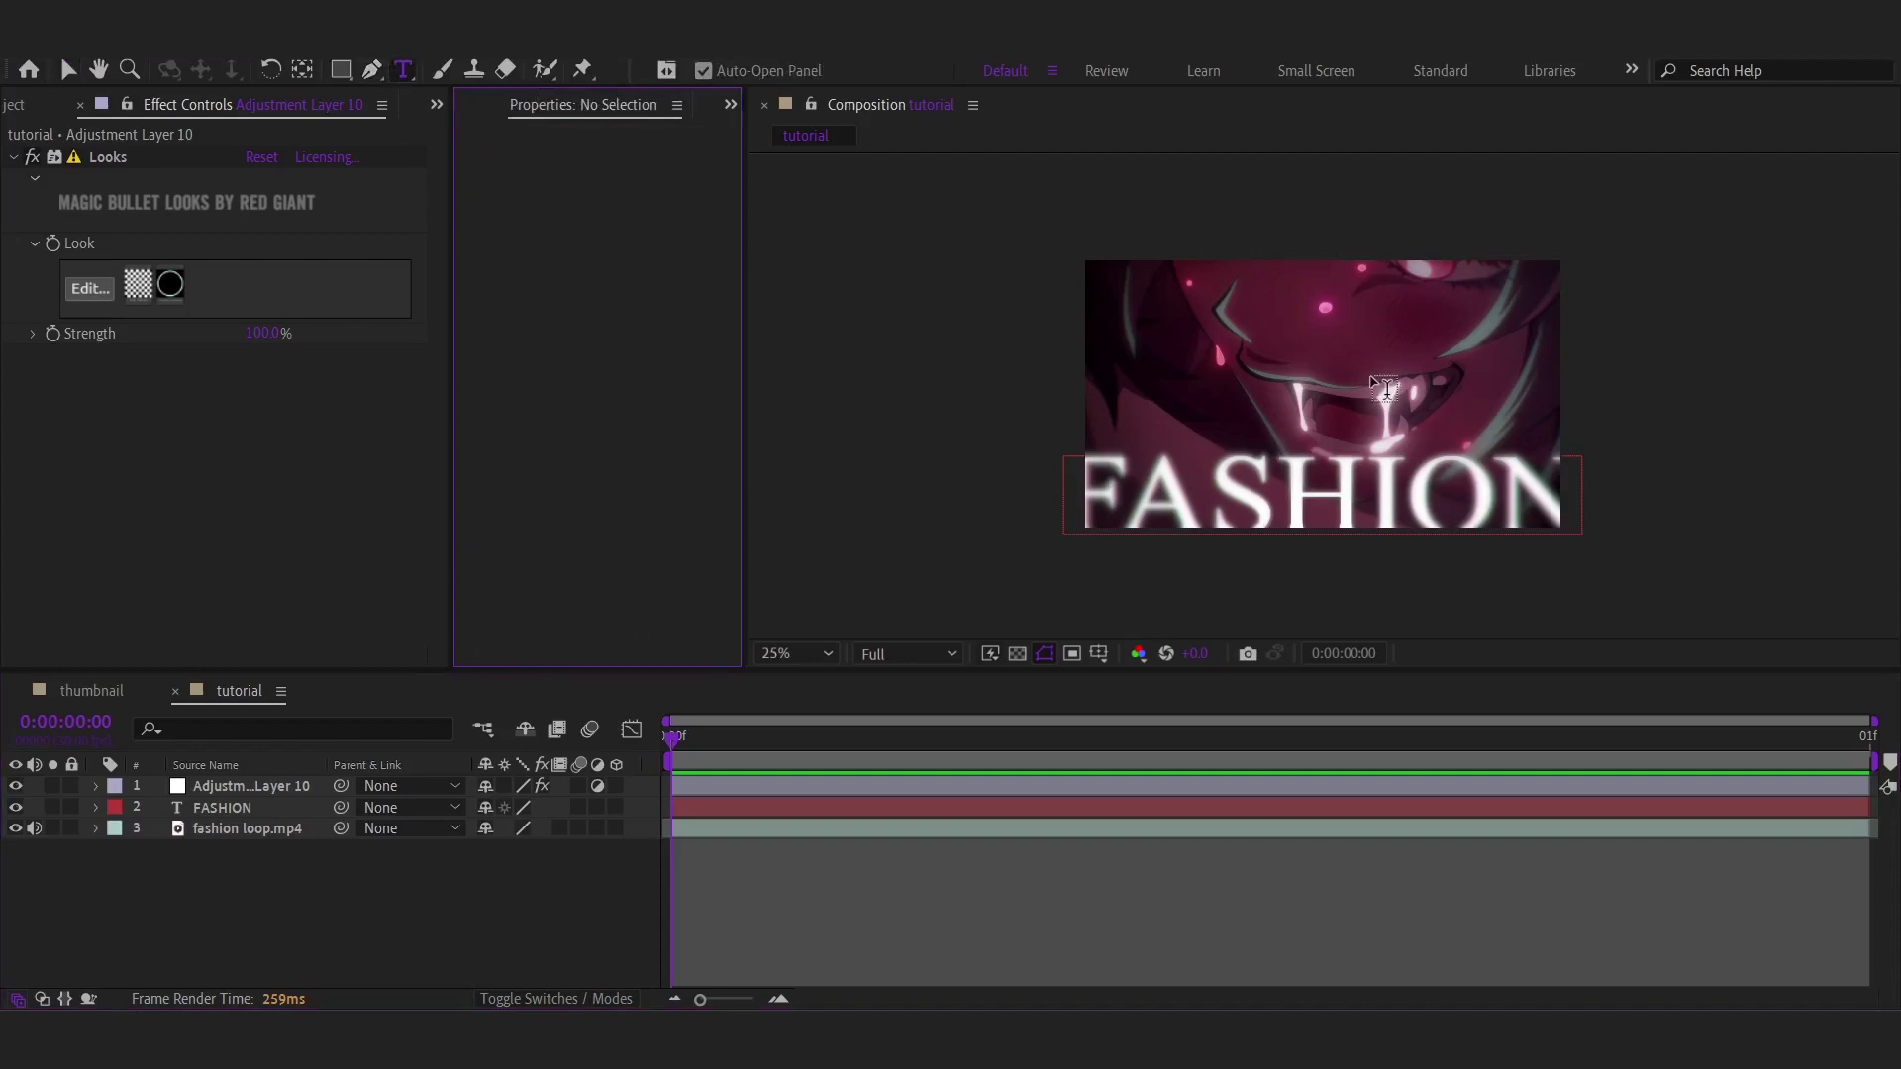
click(1330, 341)
text(fa)
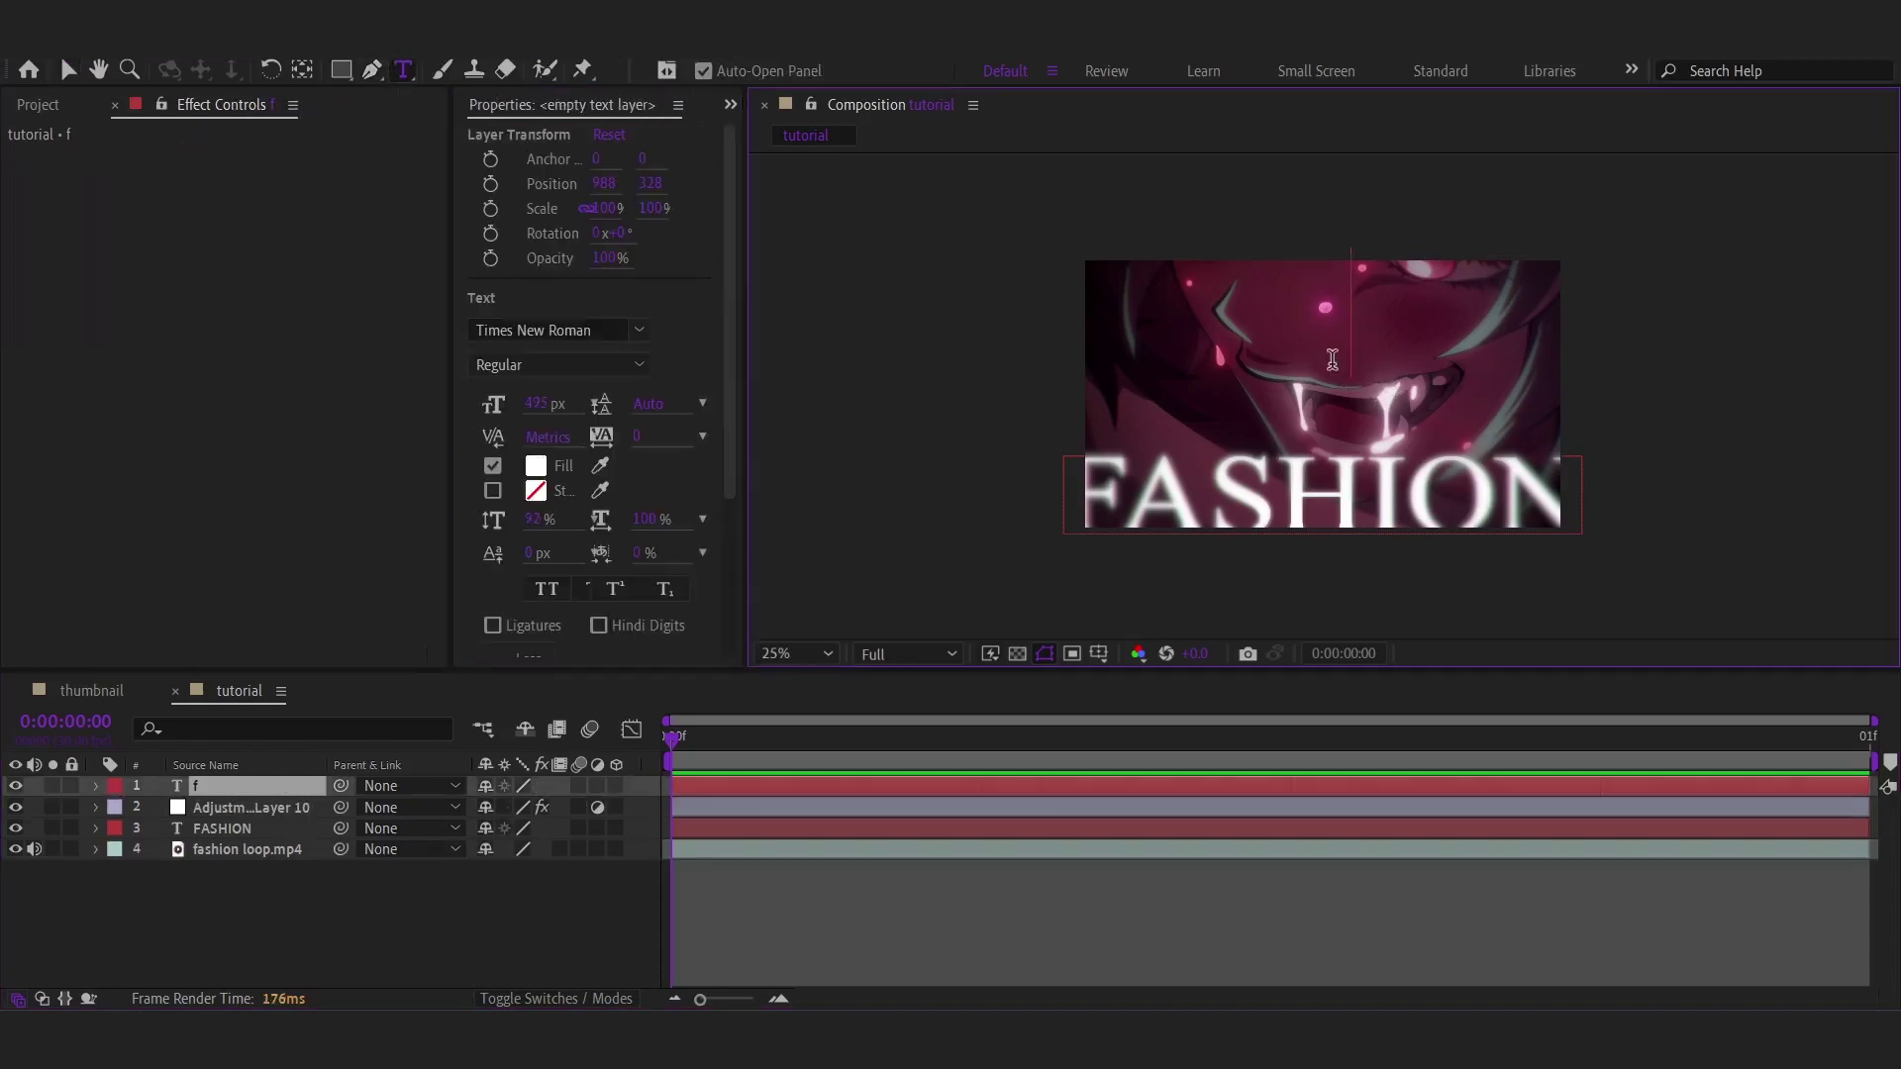
key(BackSpace)
key(BackSpace)
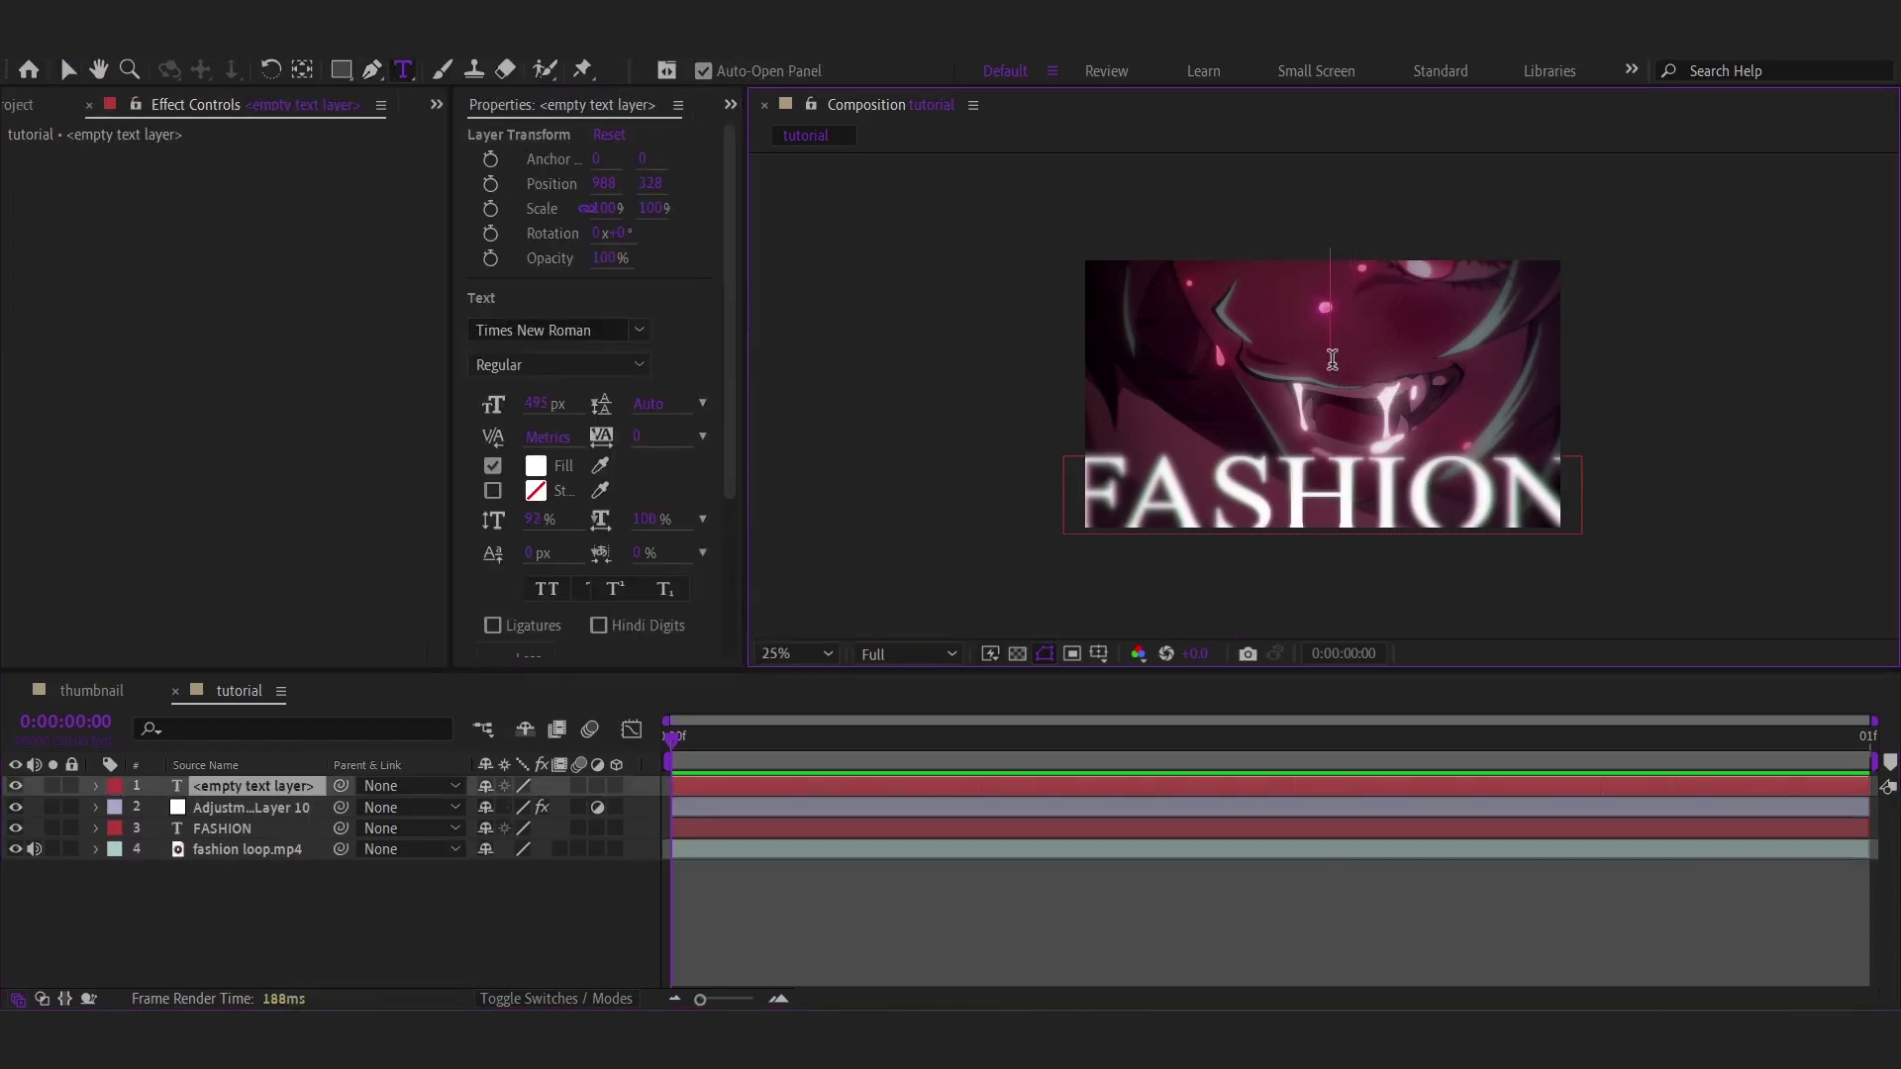
text(FAS)
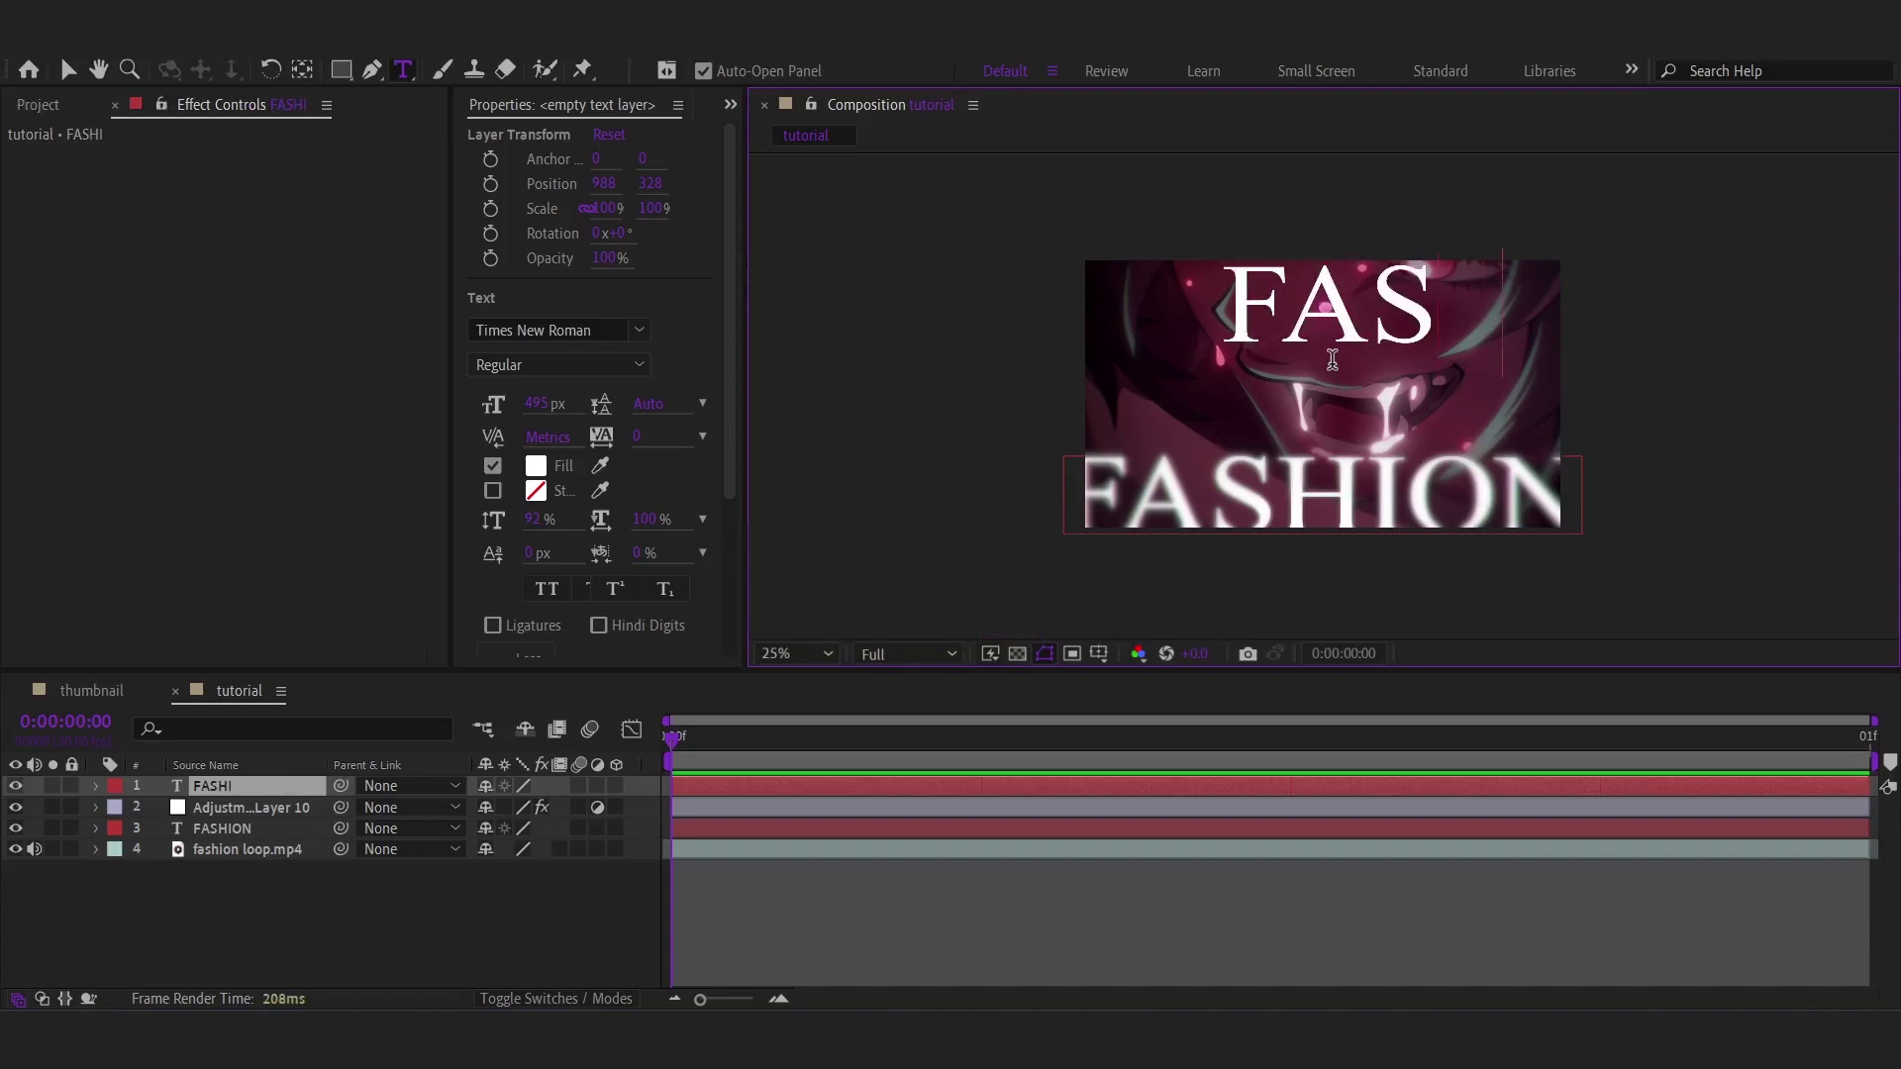
text(HION)
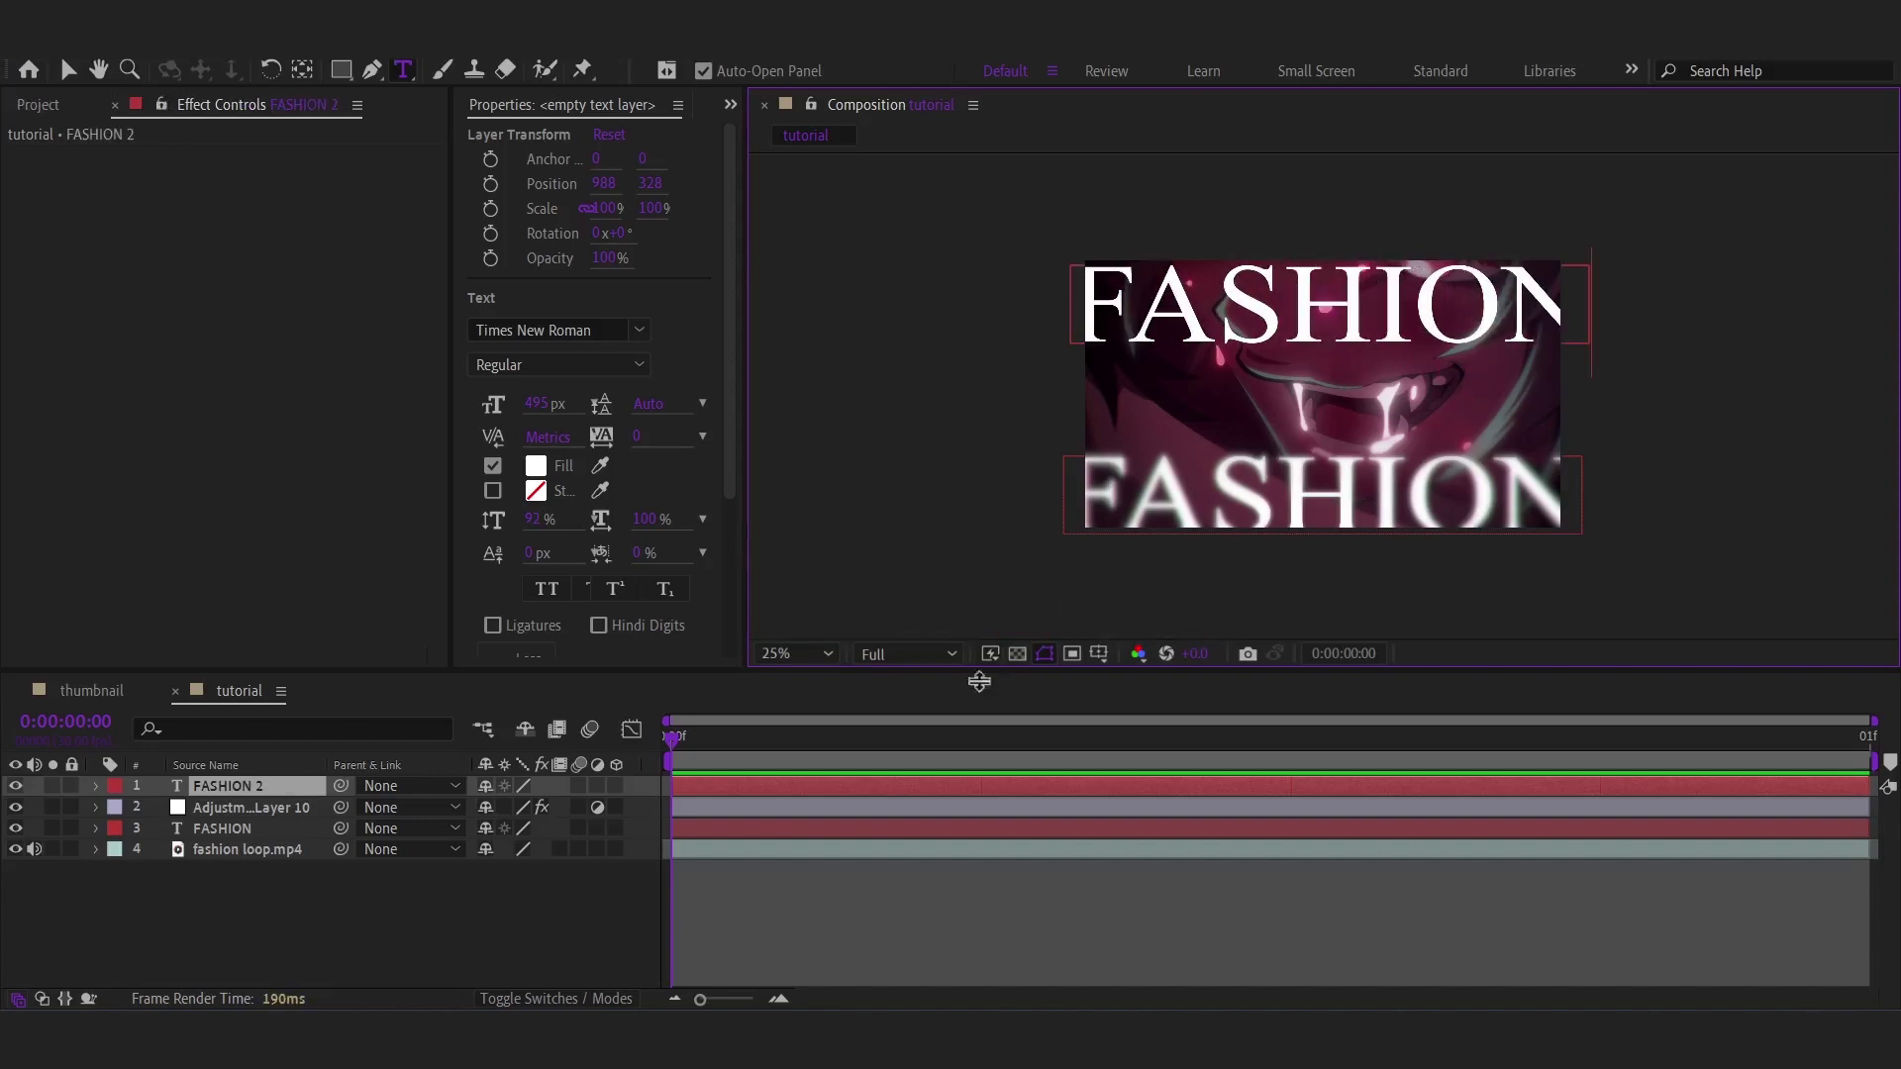
click(808, 897)
double_click(775, 786)
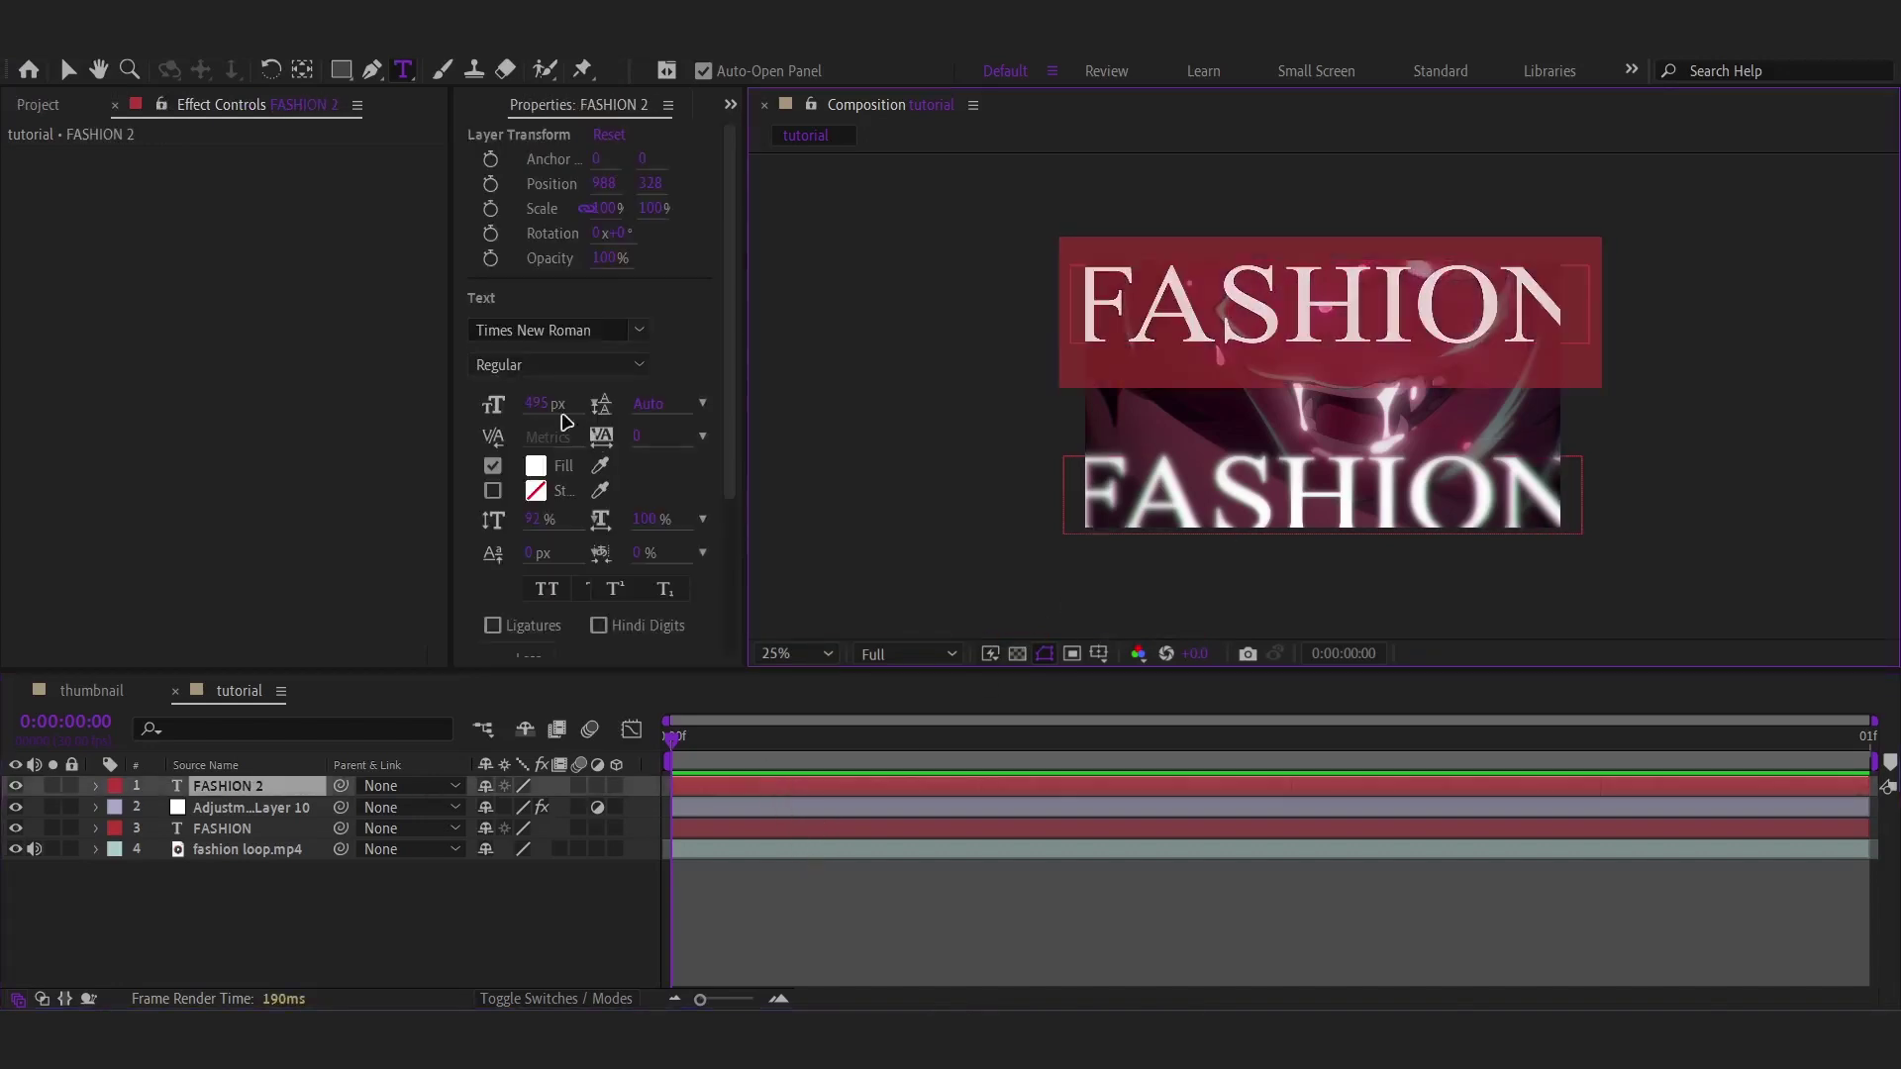
mouse_move(538, 416)
mouse_down()
mouse_move(5, 412)
mouse_move(416, 467)
mouse_up()
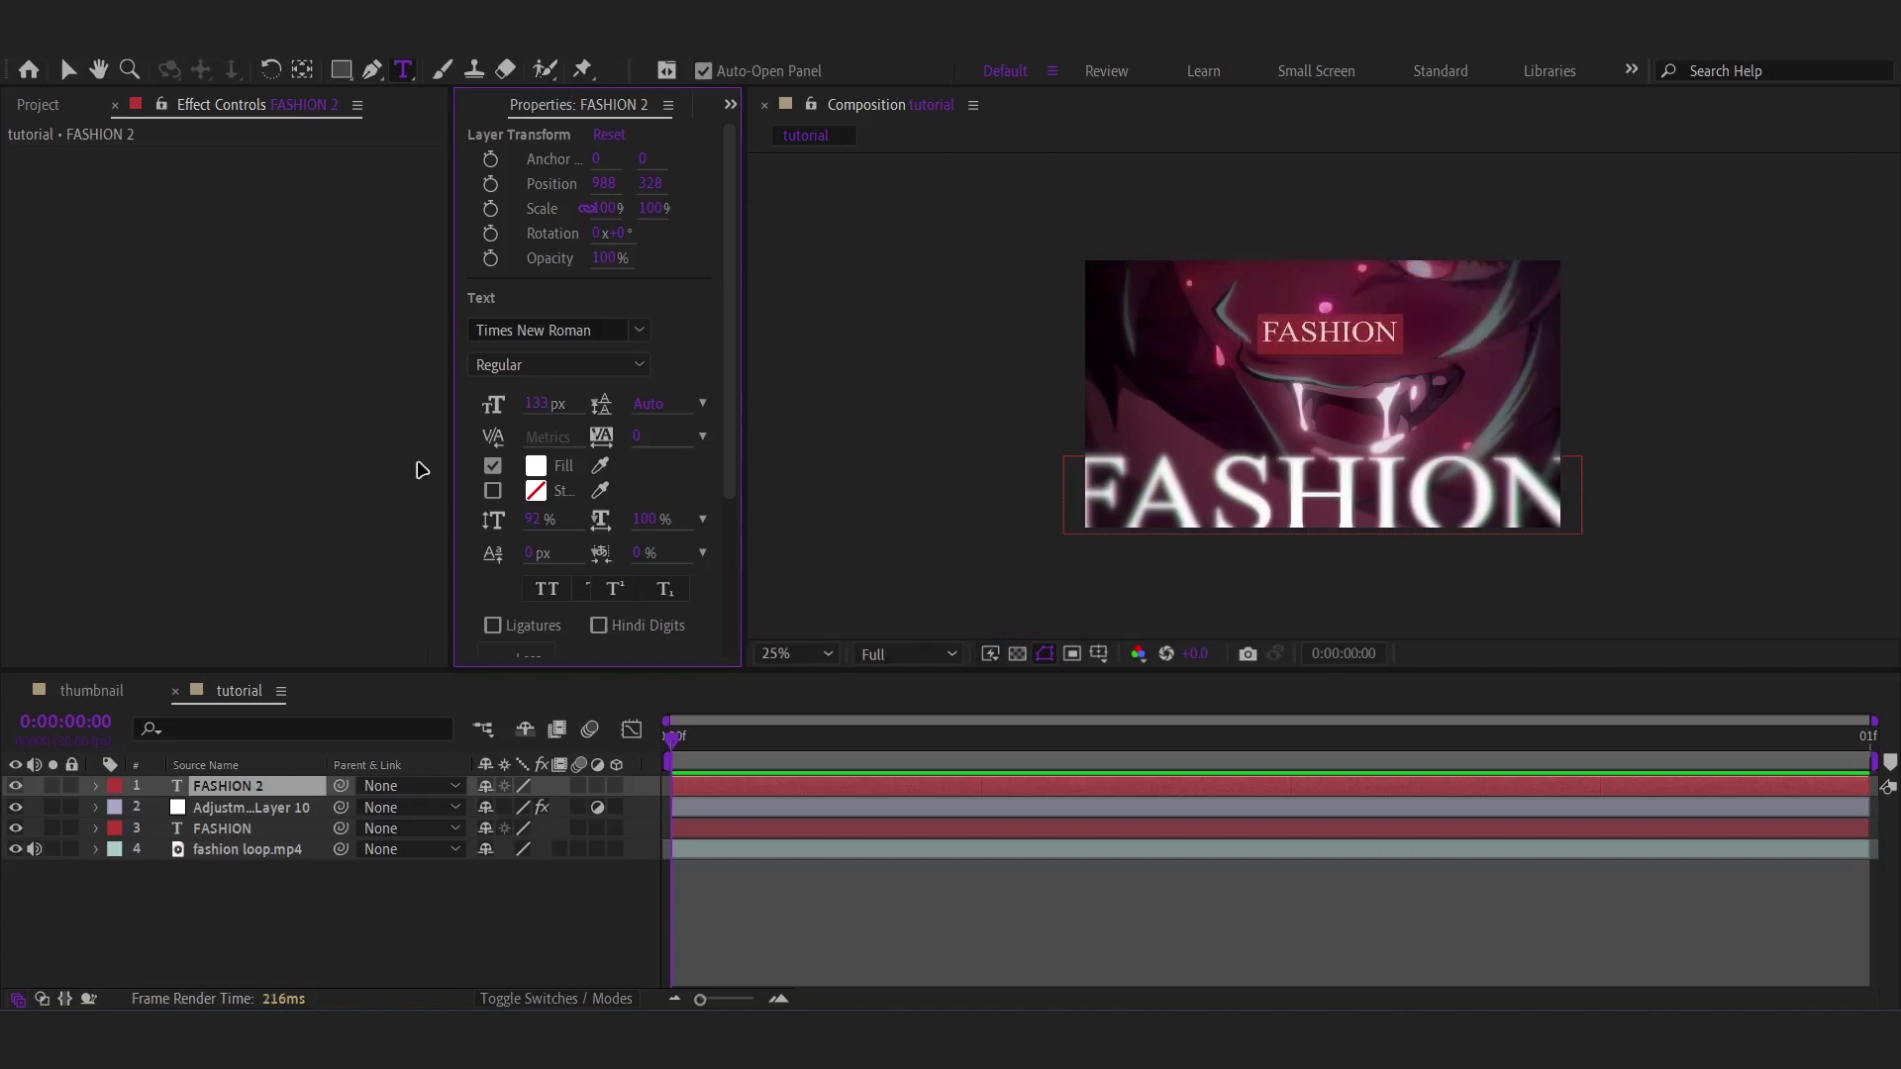
Give the small FASHION text a black fill.
click(535, 467)
drag(403, 879, 354, 971)
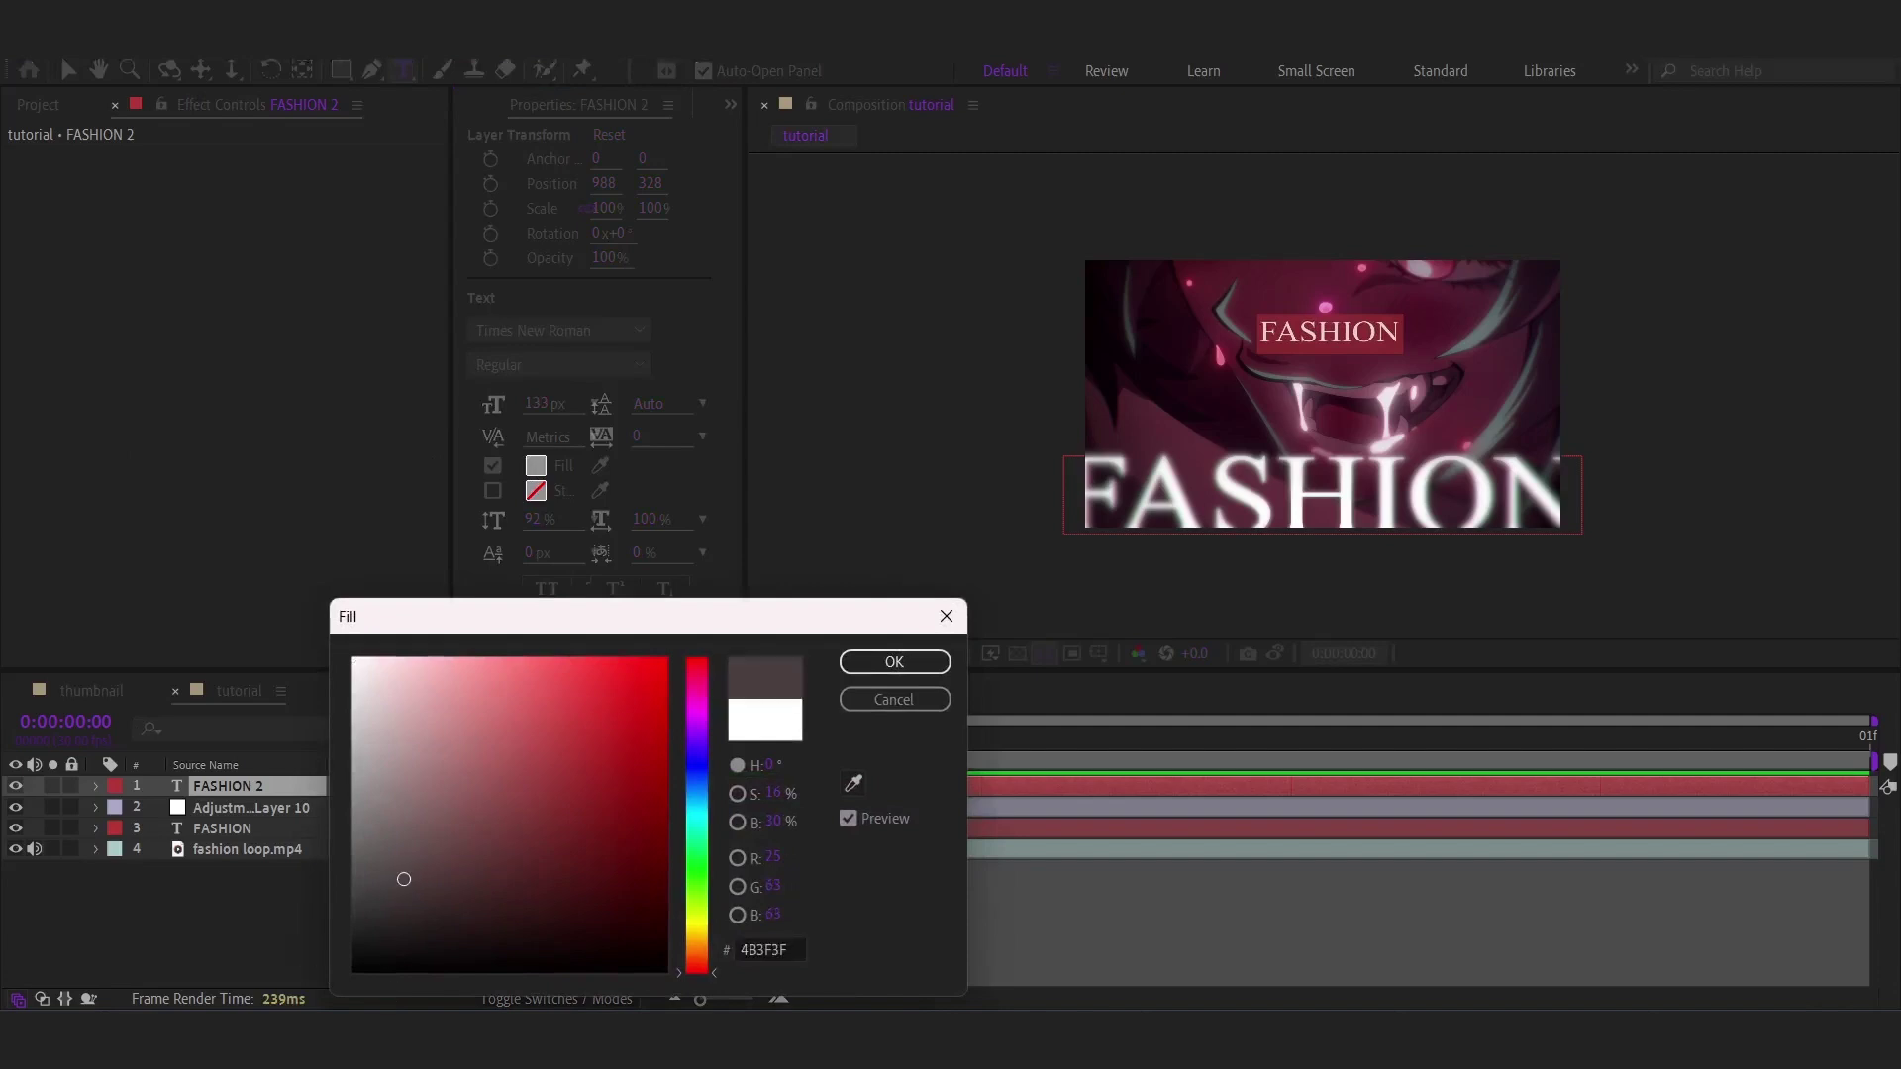
click(895, 661)
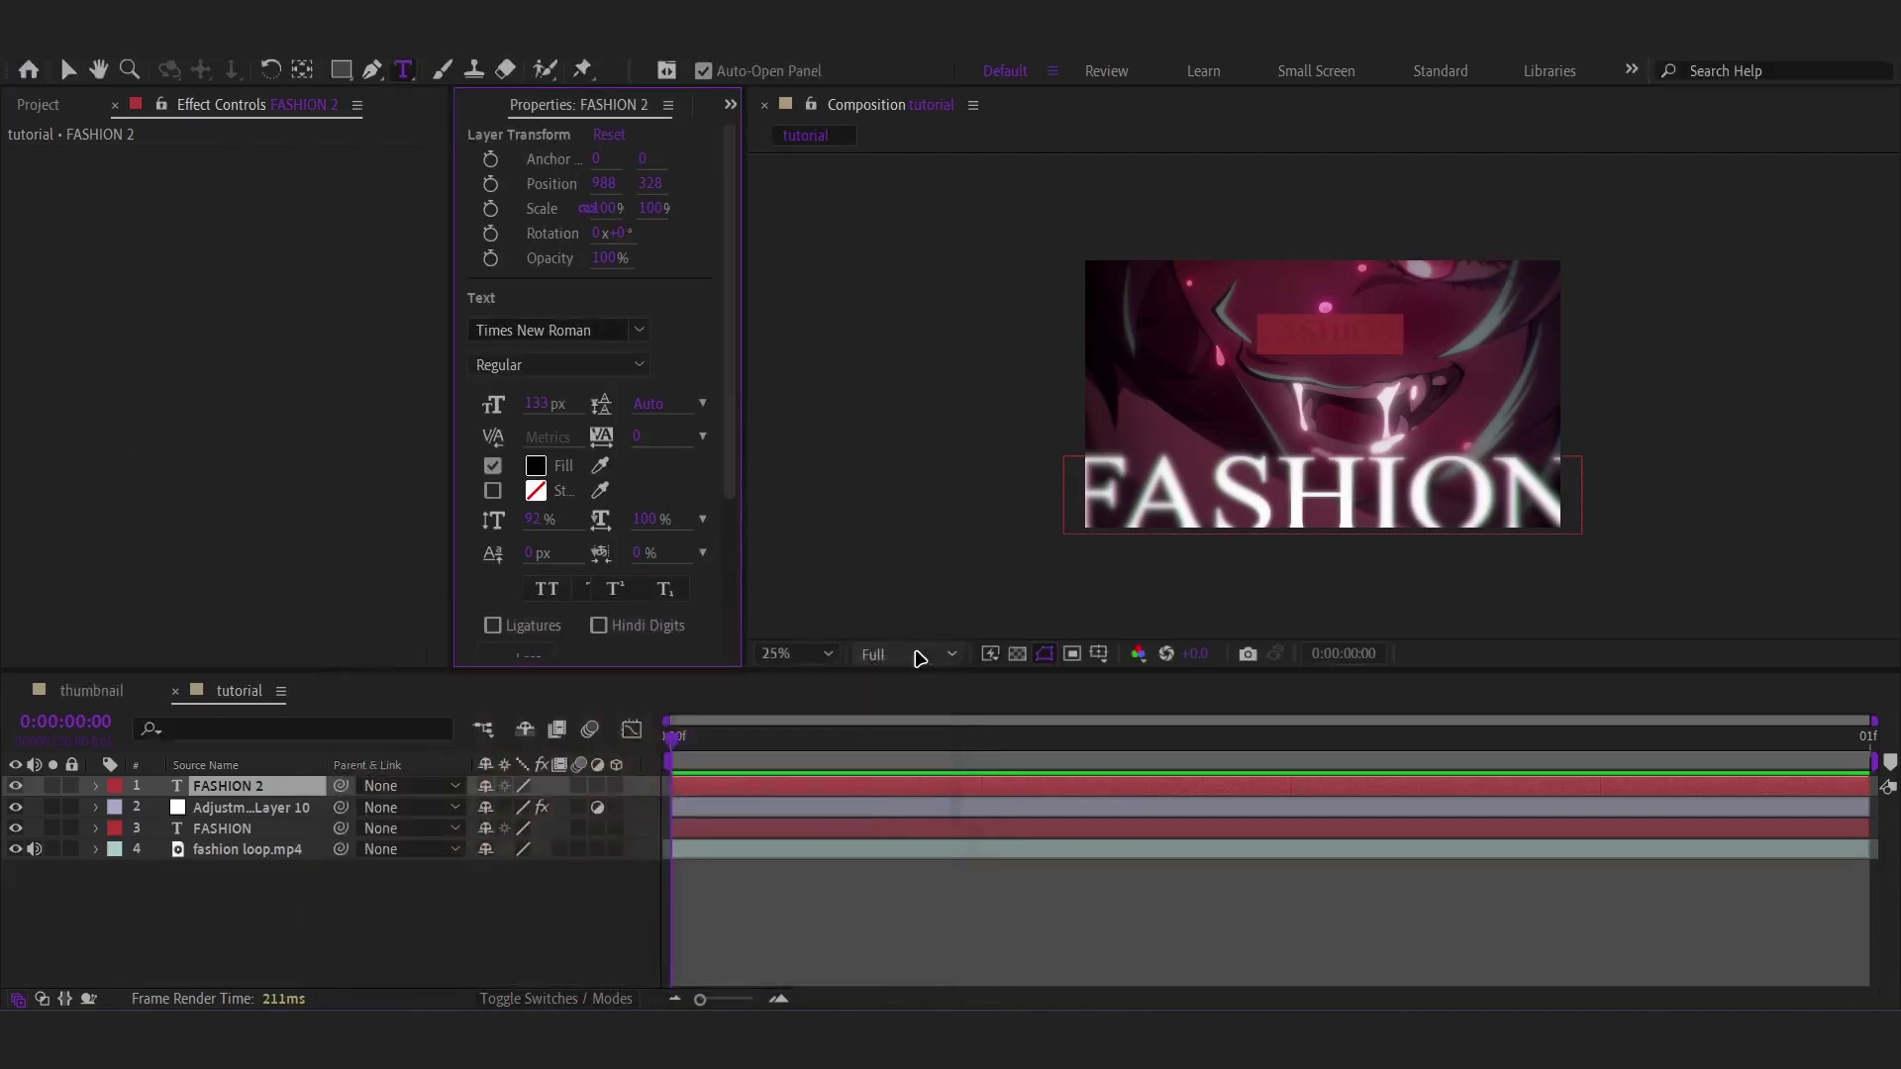
click(871, 876)
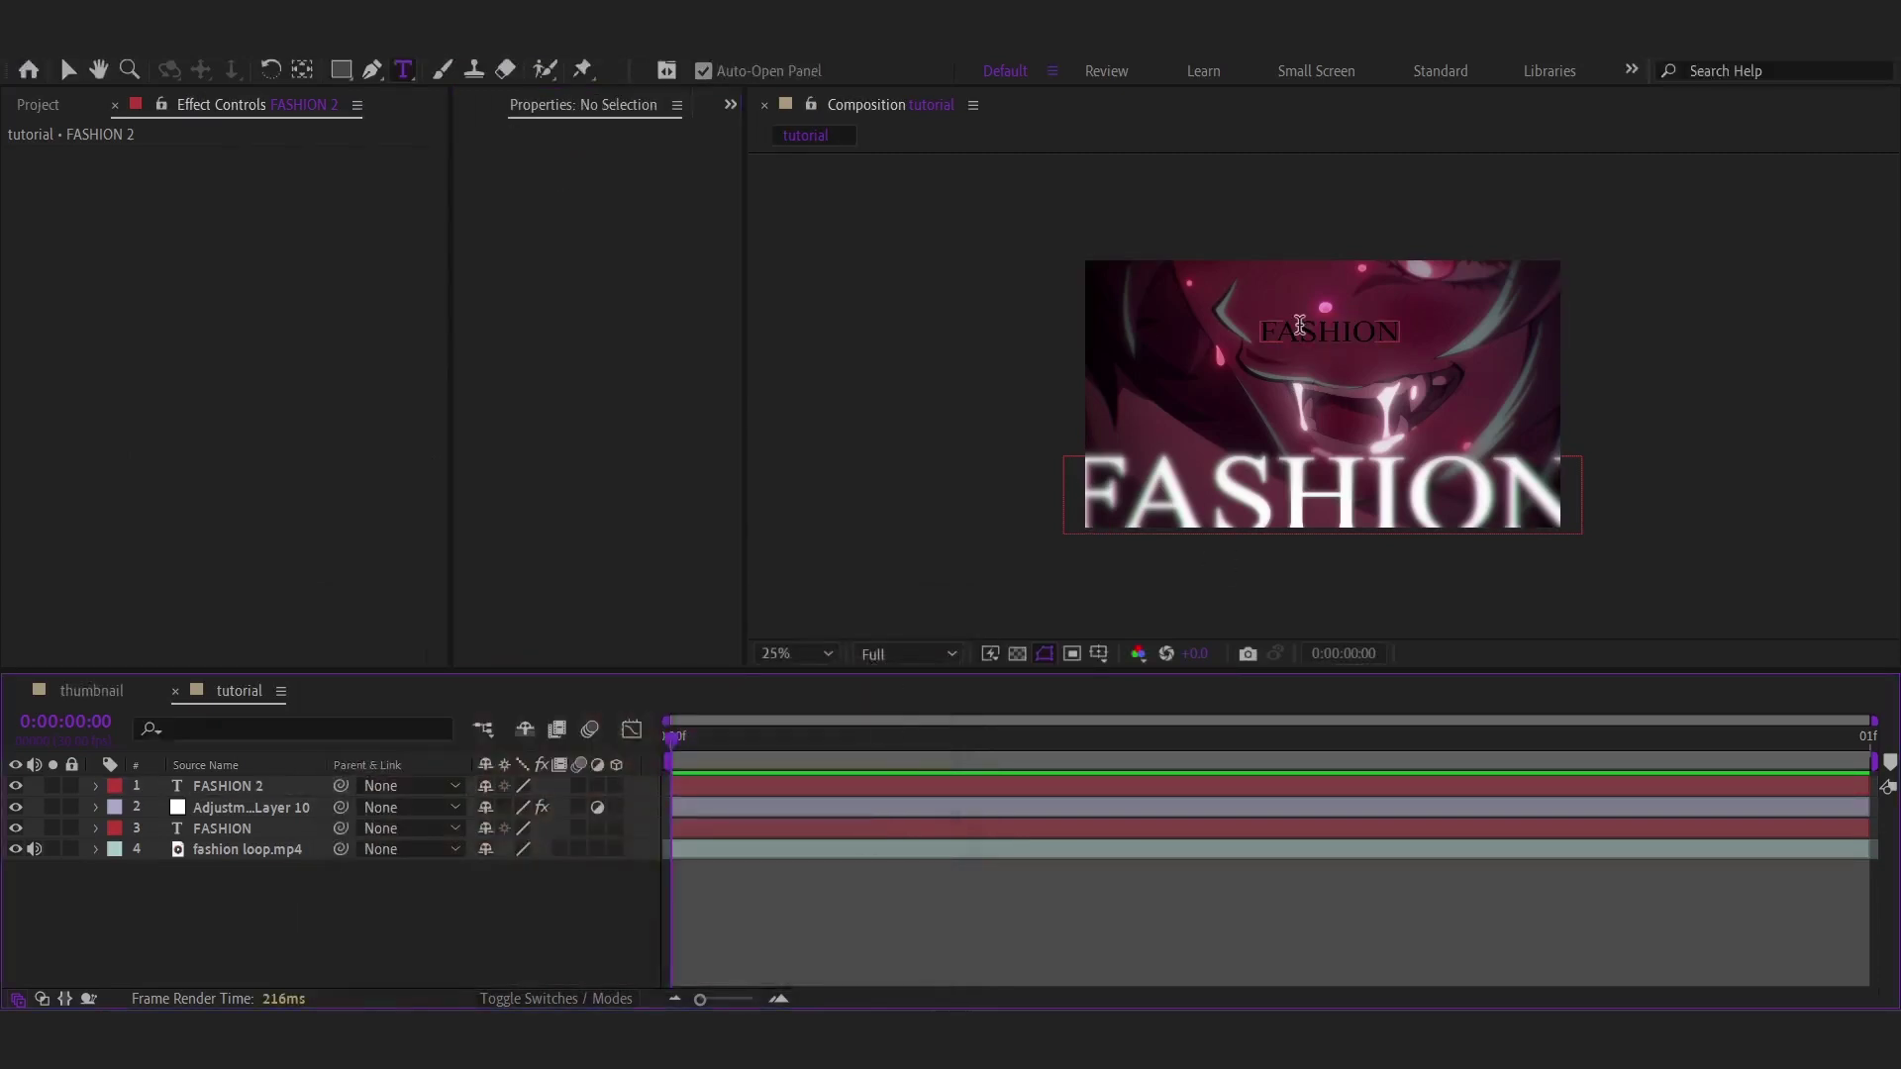
Centre FASHION 2 horizontally and vertically, then move it down onto the big title.
key(v)
click(750, 789)
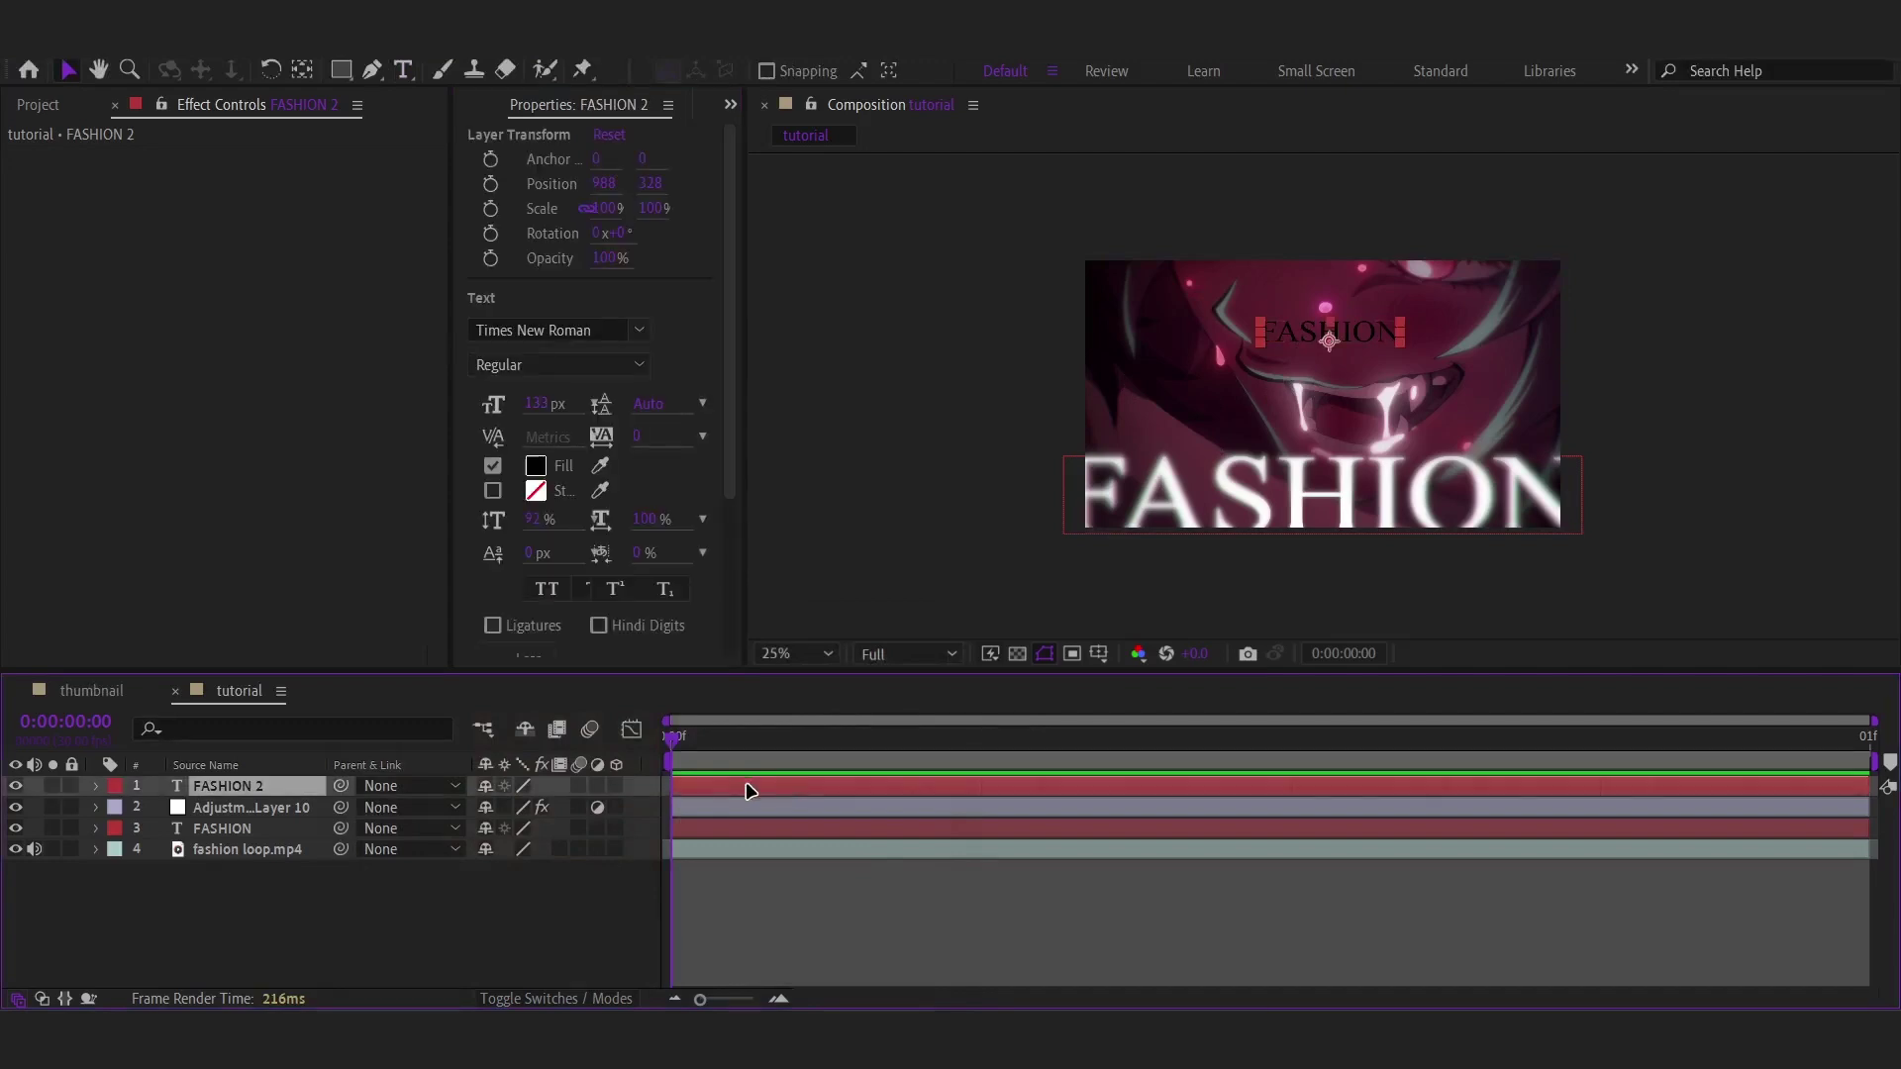
click(728, 103)
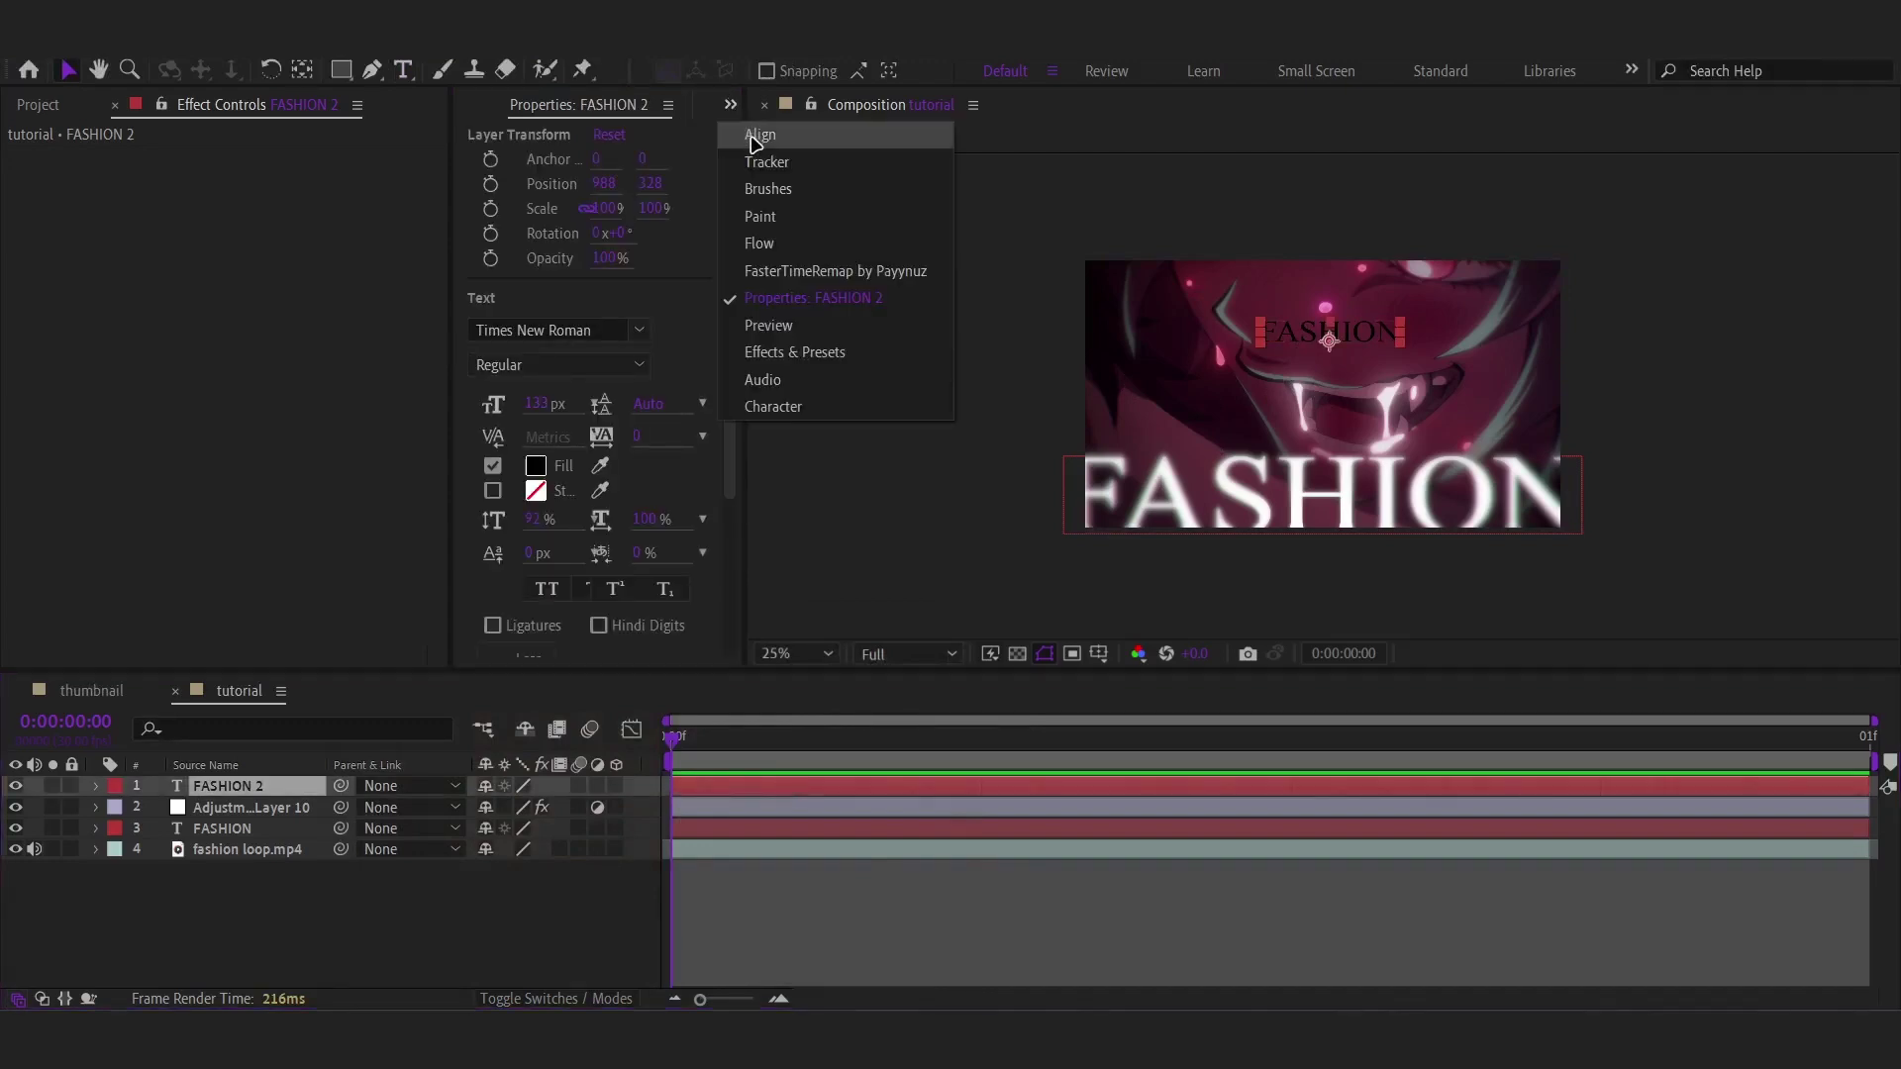
click(758, 132)
click(519, 167)
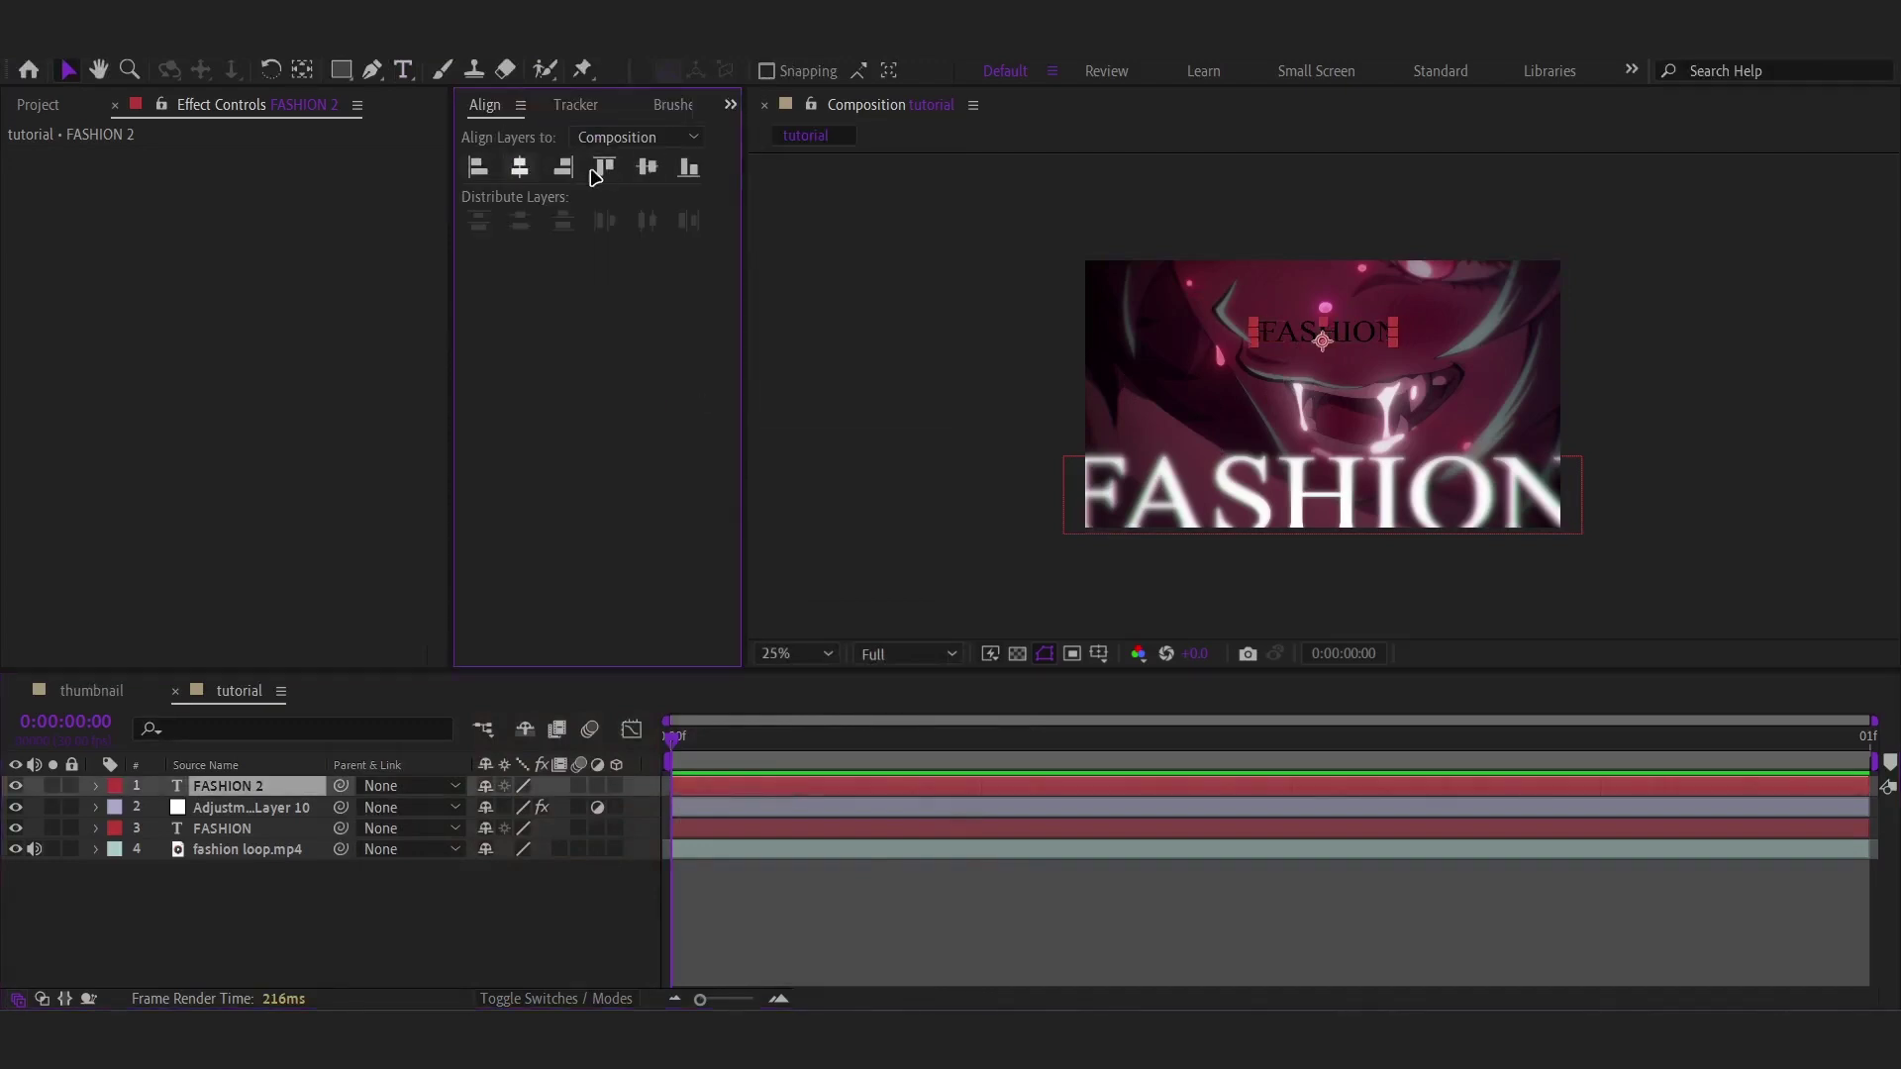
click(646, 167)
key(p)
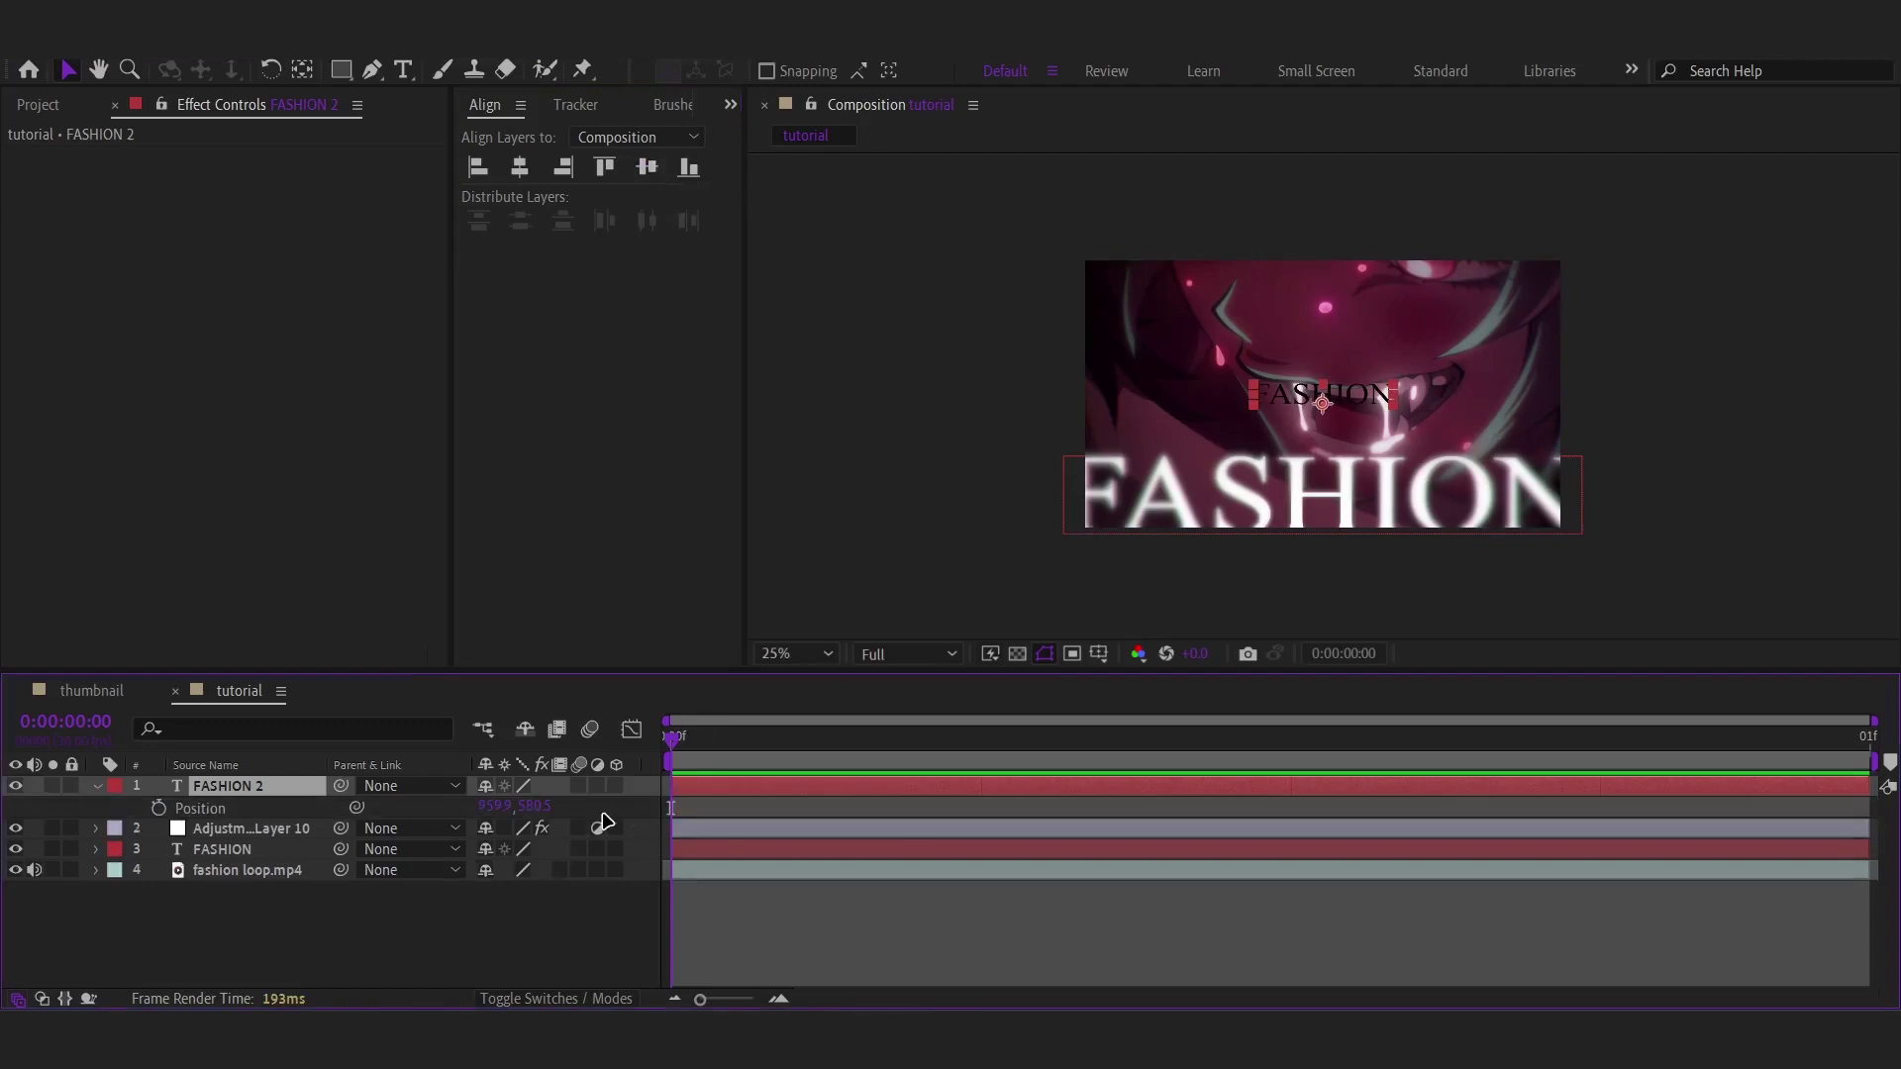
drag(532, 807, 992, 821)
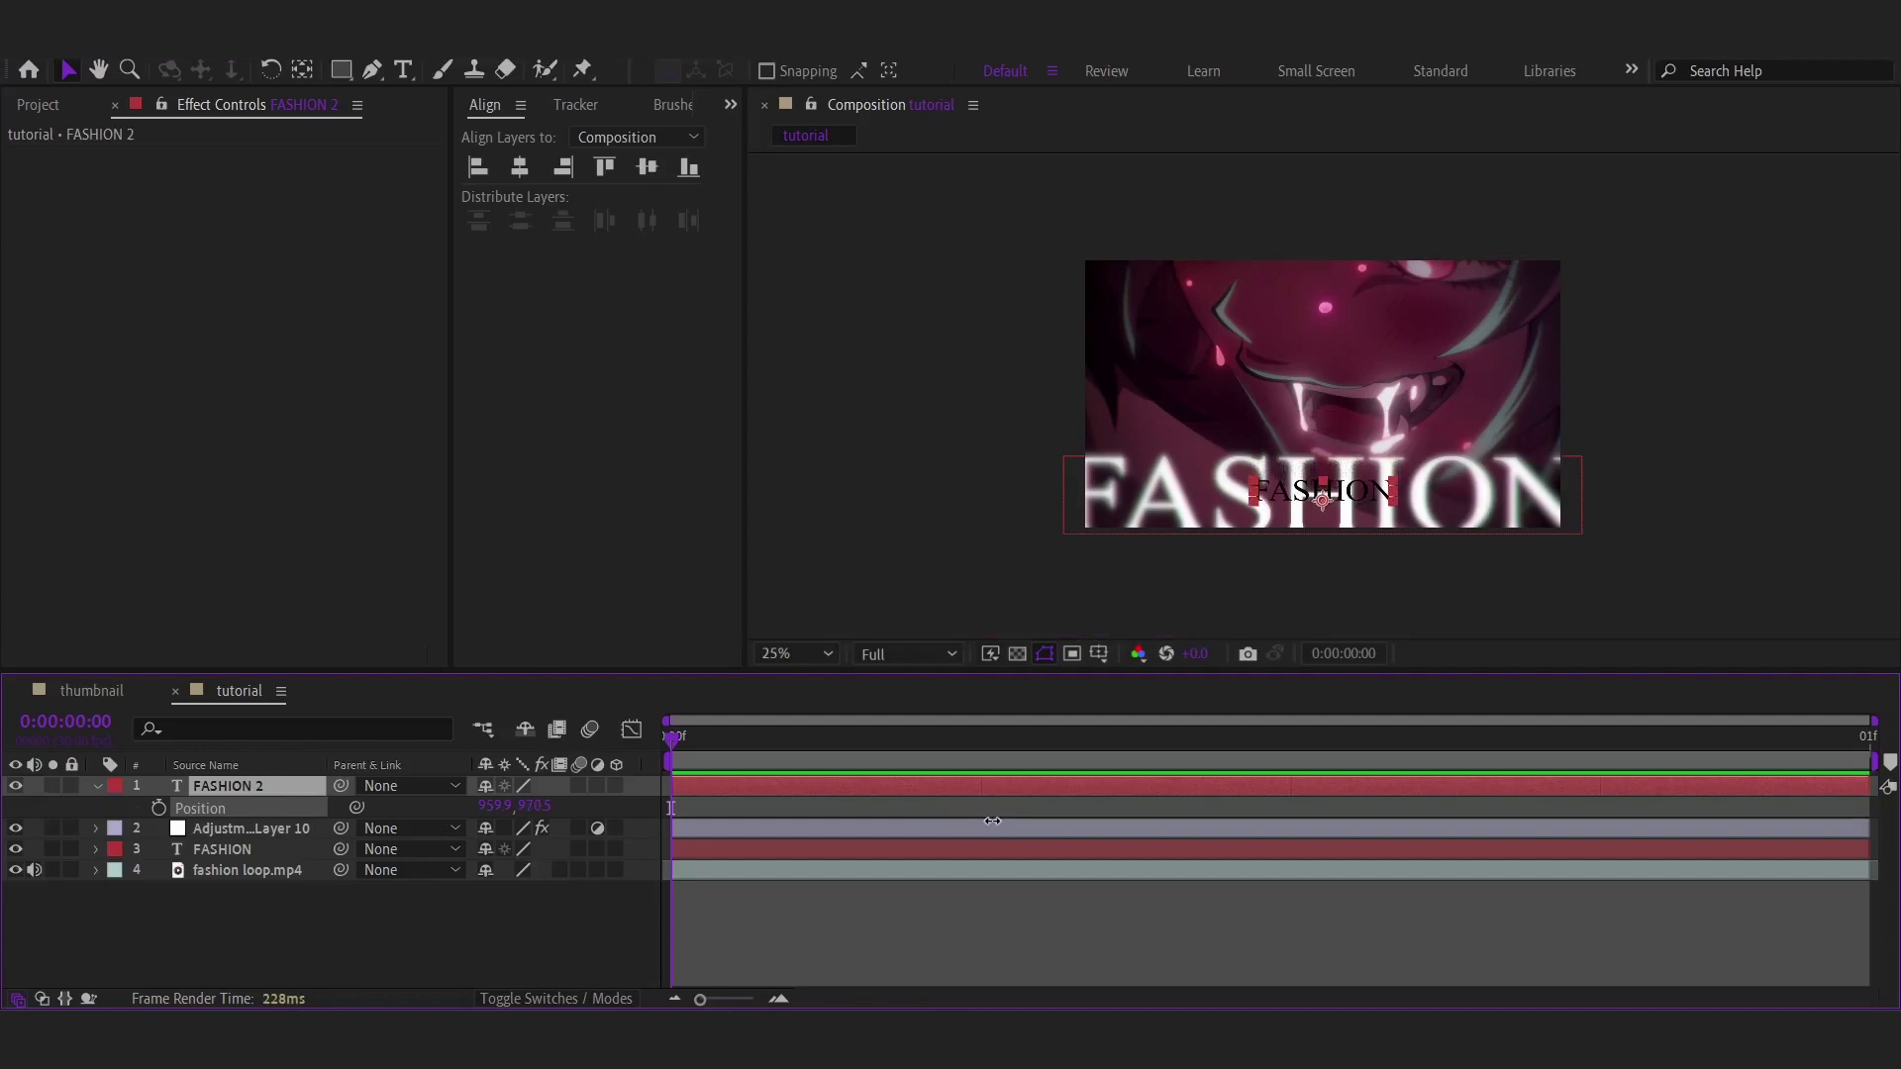
Enlarge the small text to 164 px and nudge it to position 959.5, 992.5.
click(955, 895)
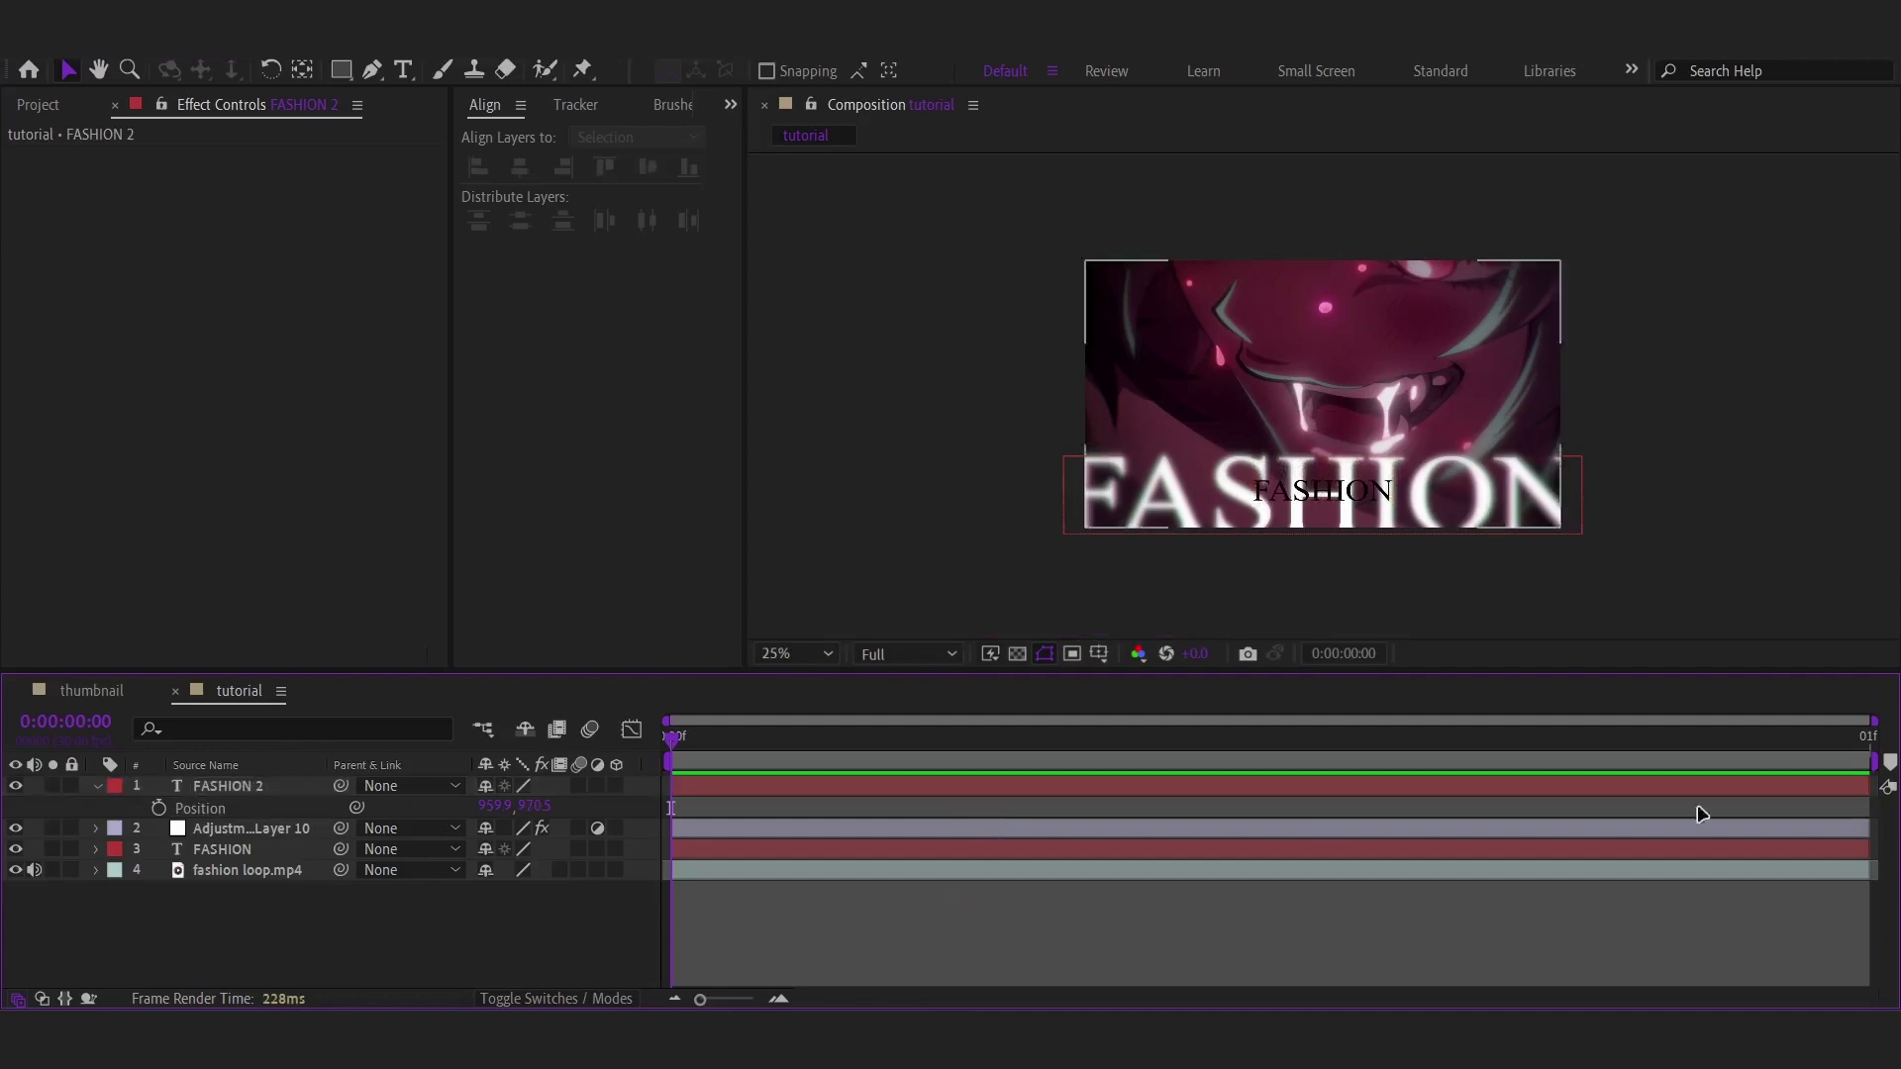
scroll(1274, 454, up, 1)
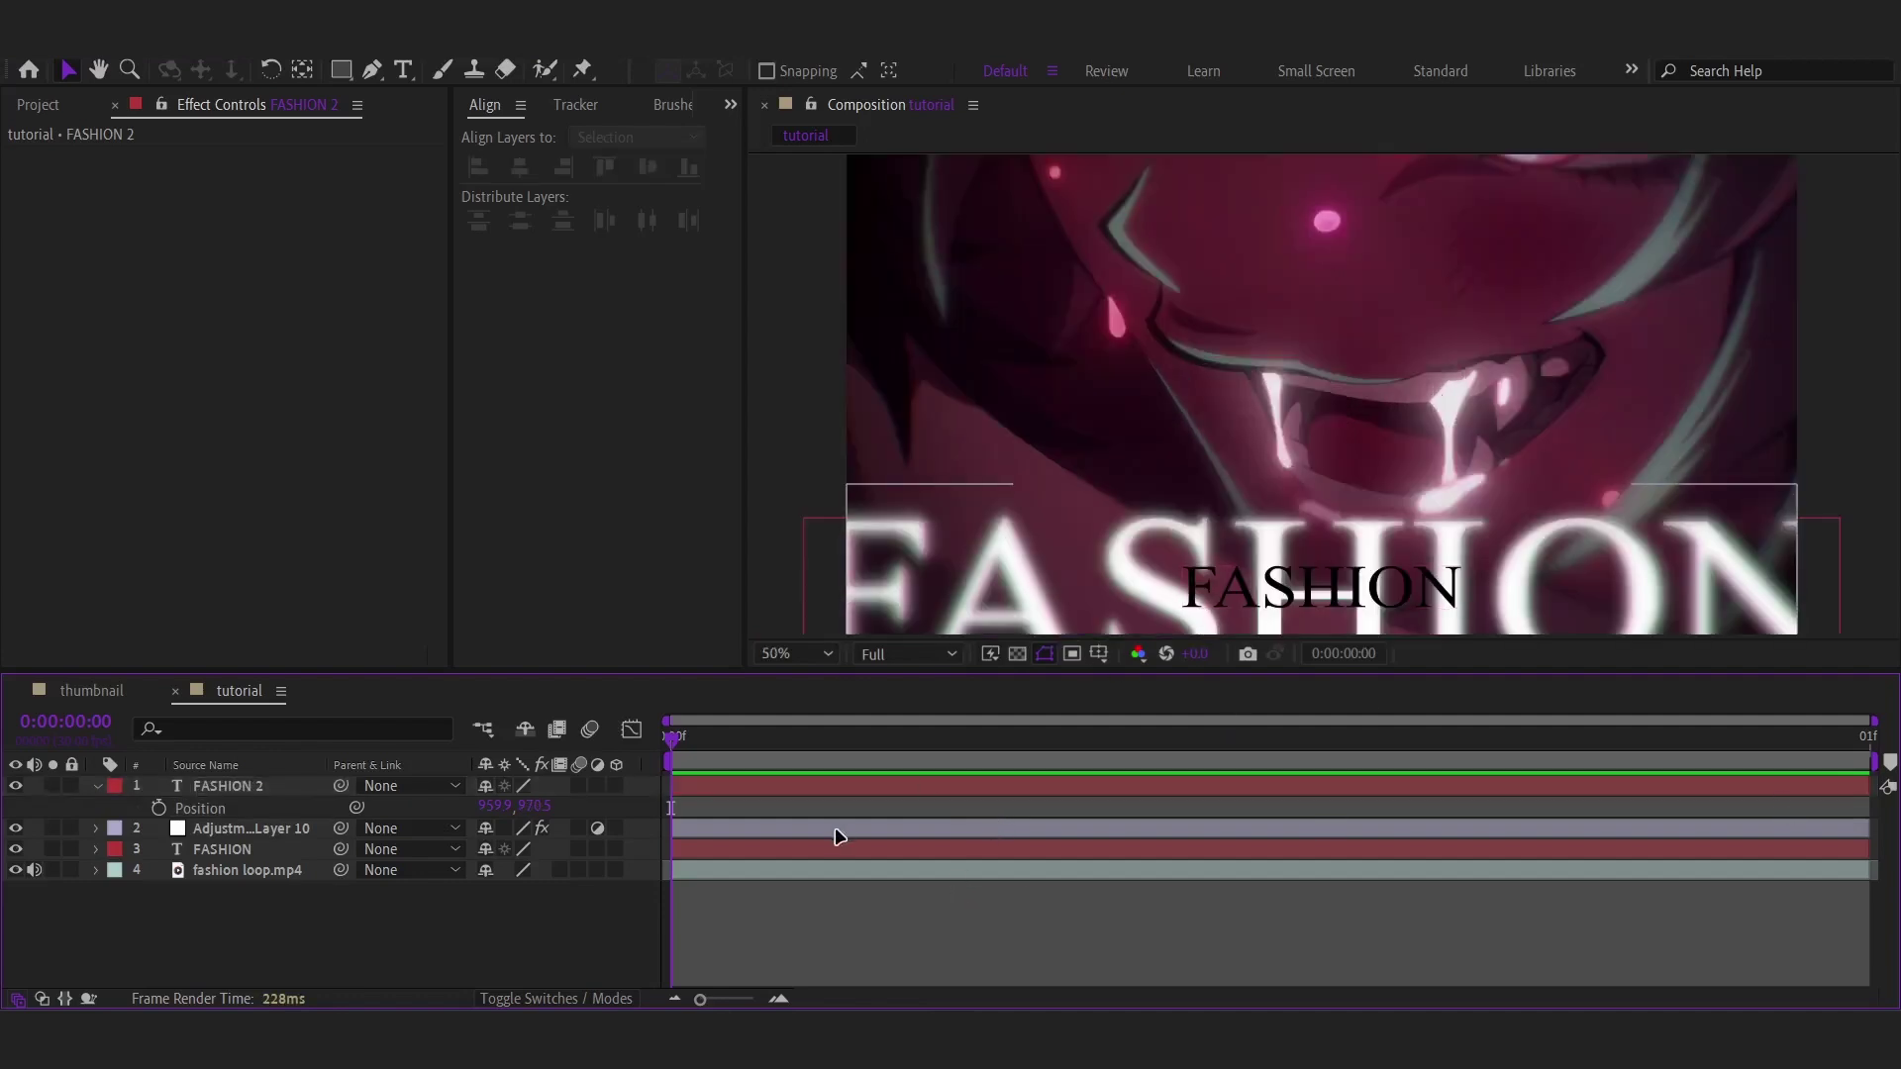
click(807, 787)
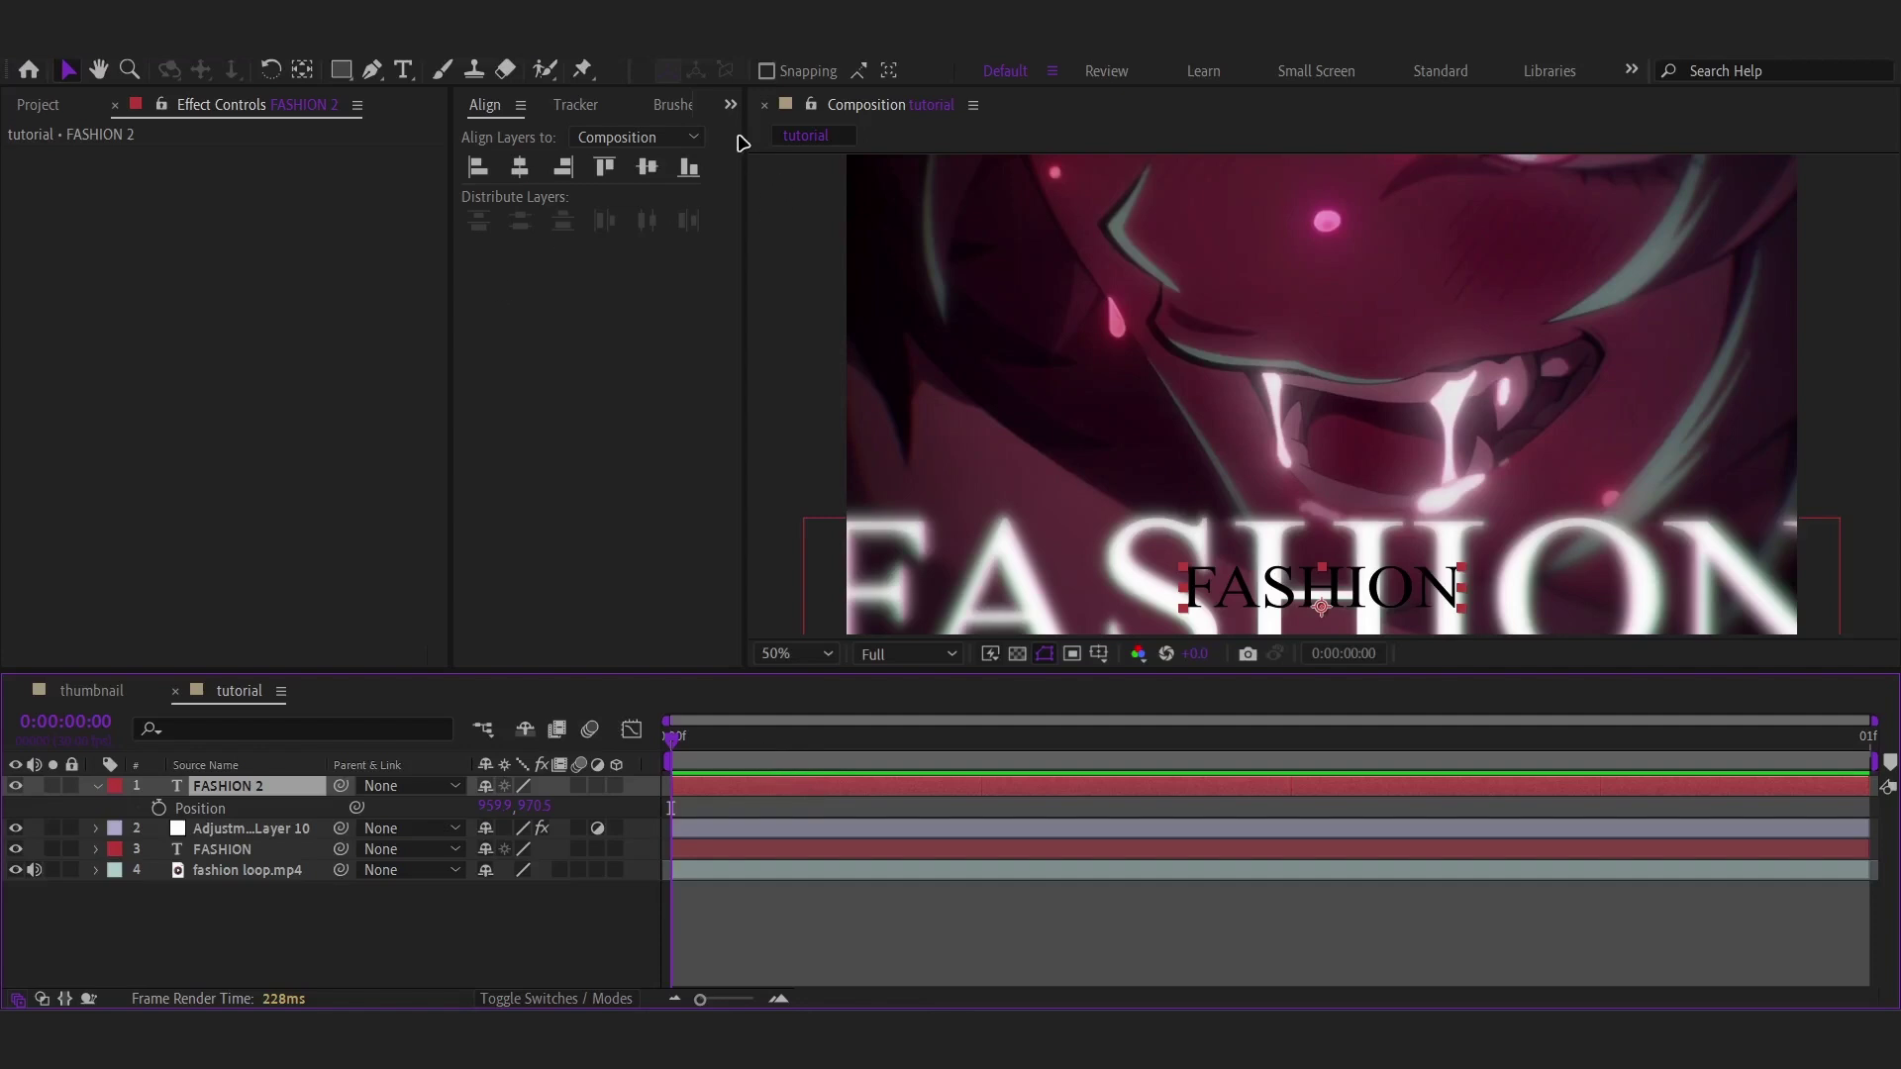
click(730, 104)
click(777, 298)
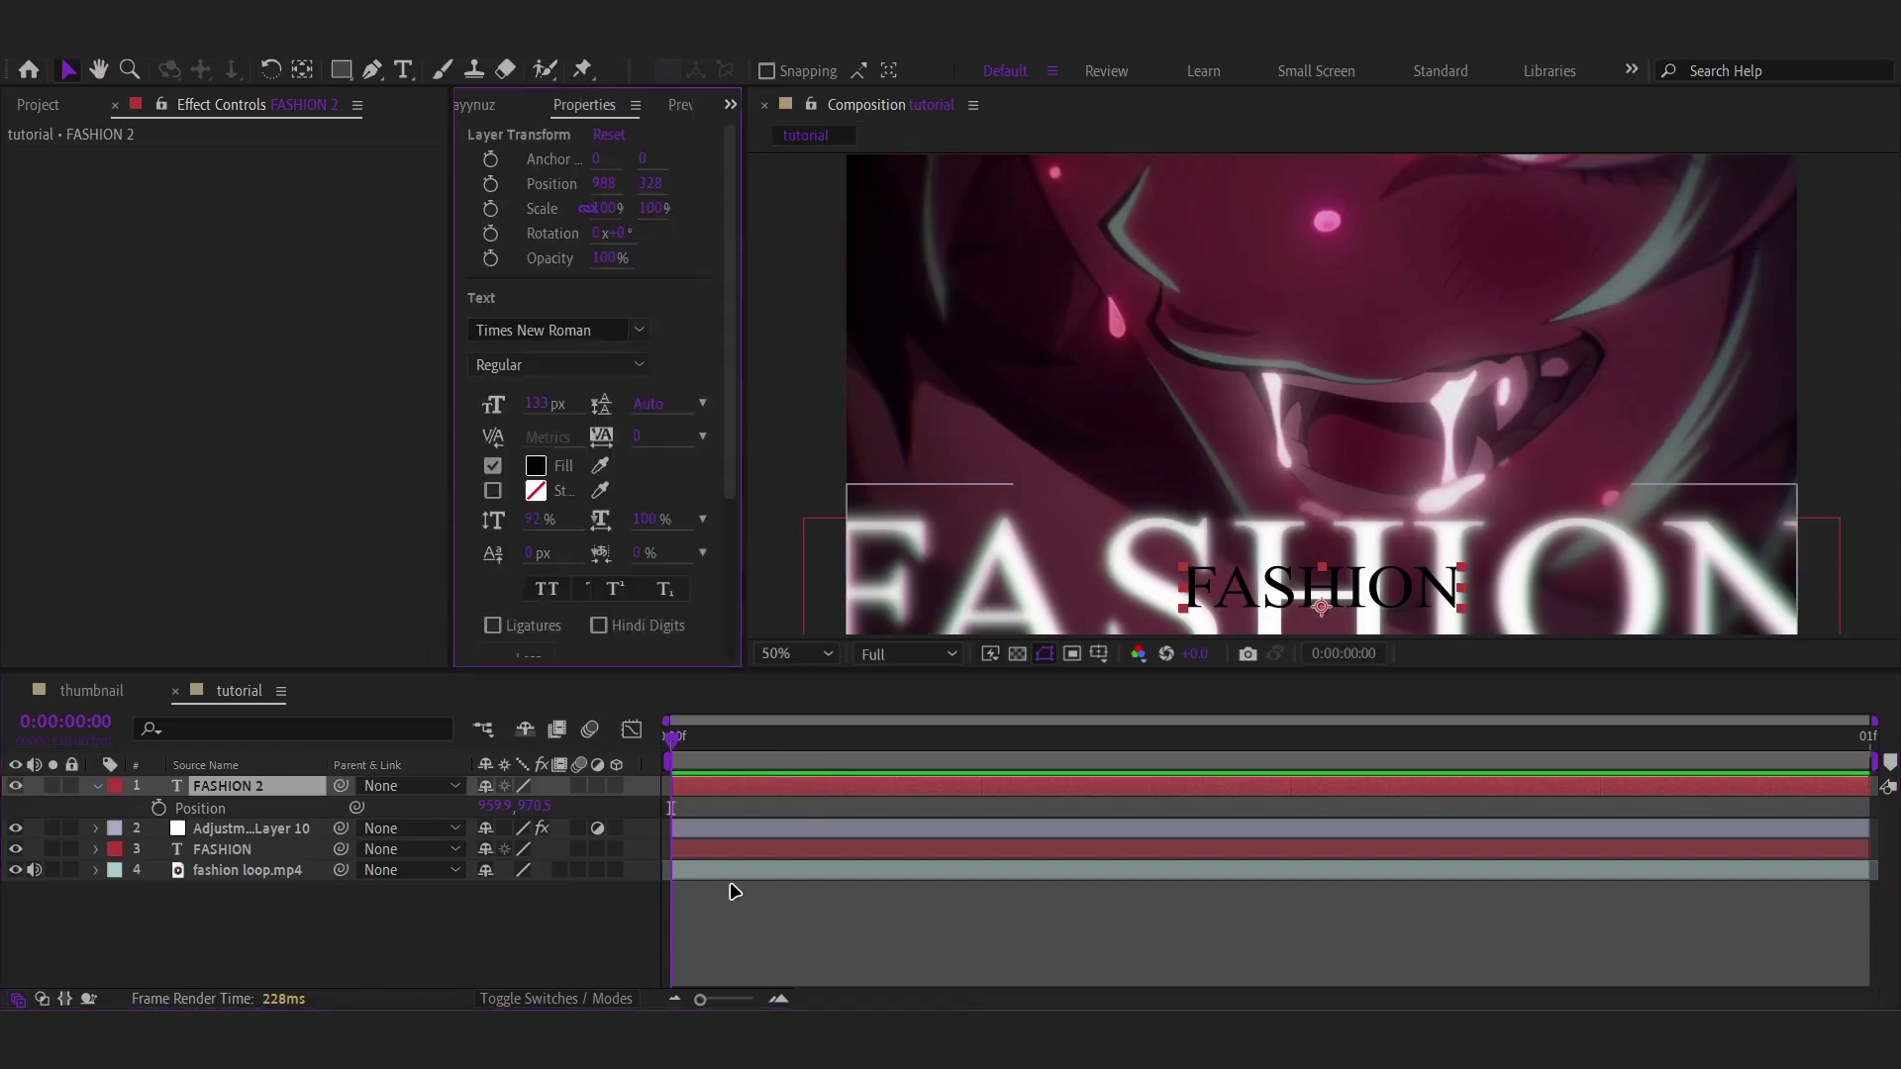
double_click(718, 791)
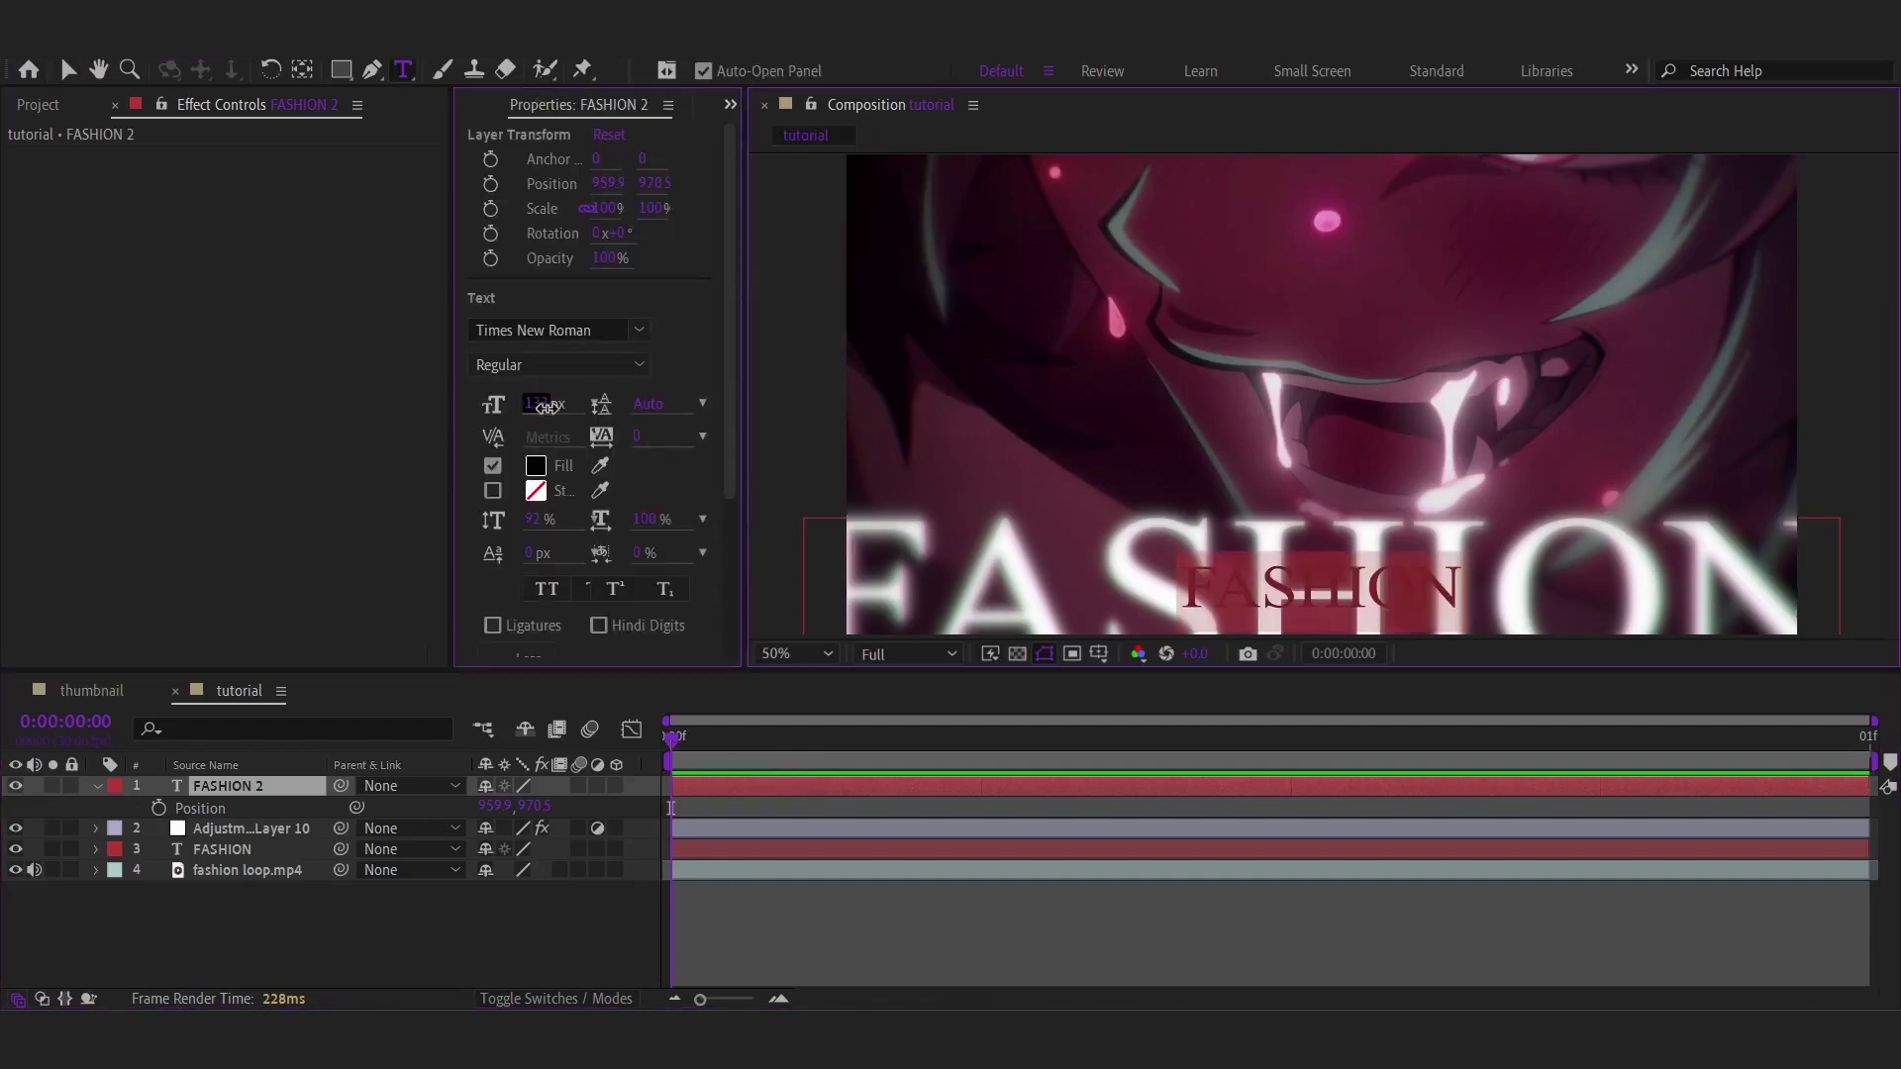
click(546, 404)
text(151)
drag(563, 413, 565, 413)
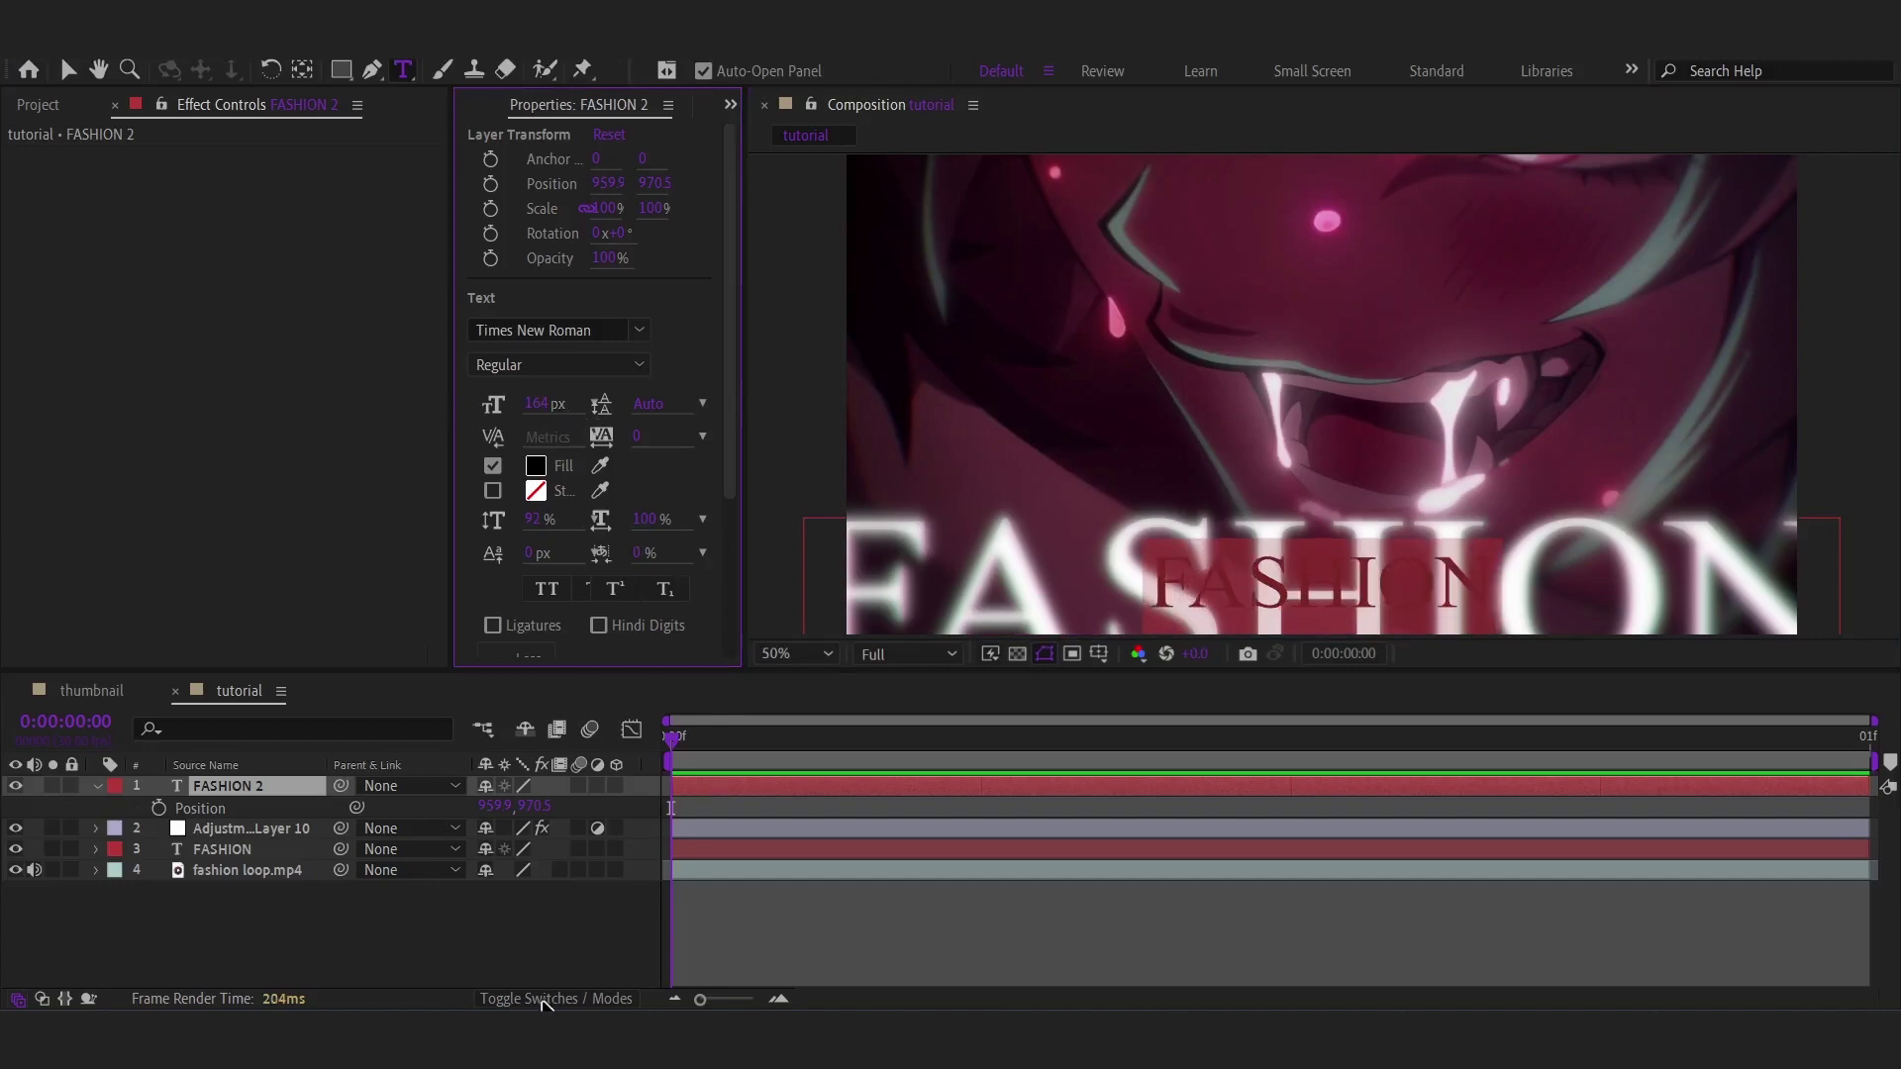
drag(532, 808, 547, 807)
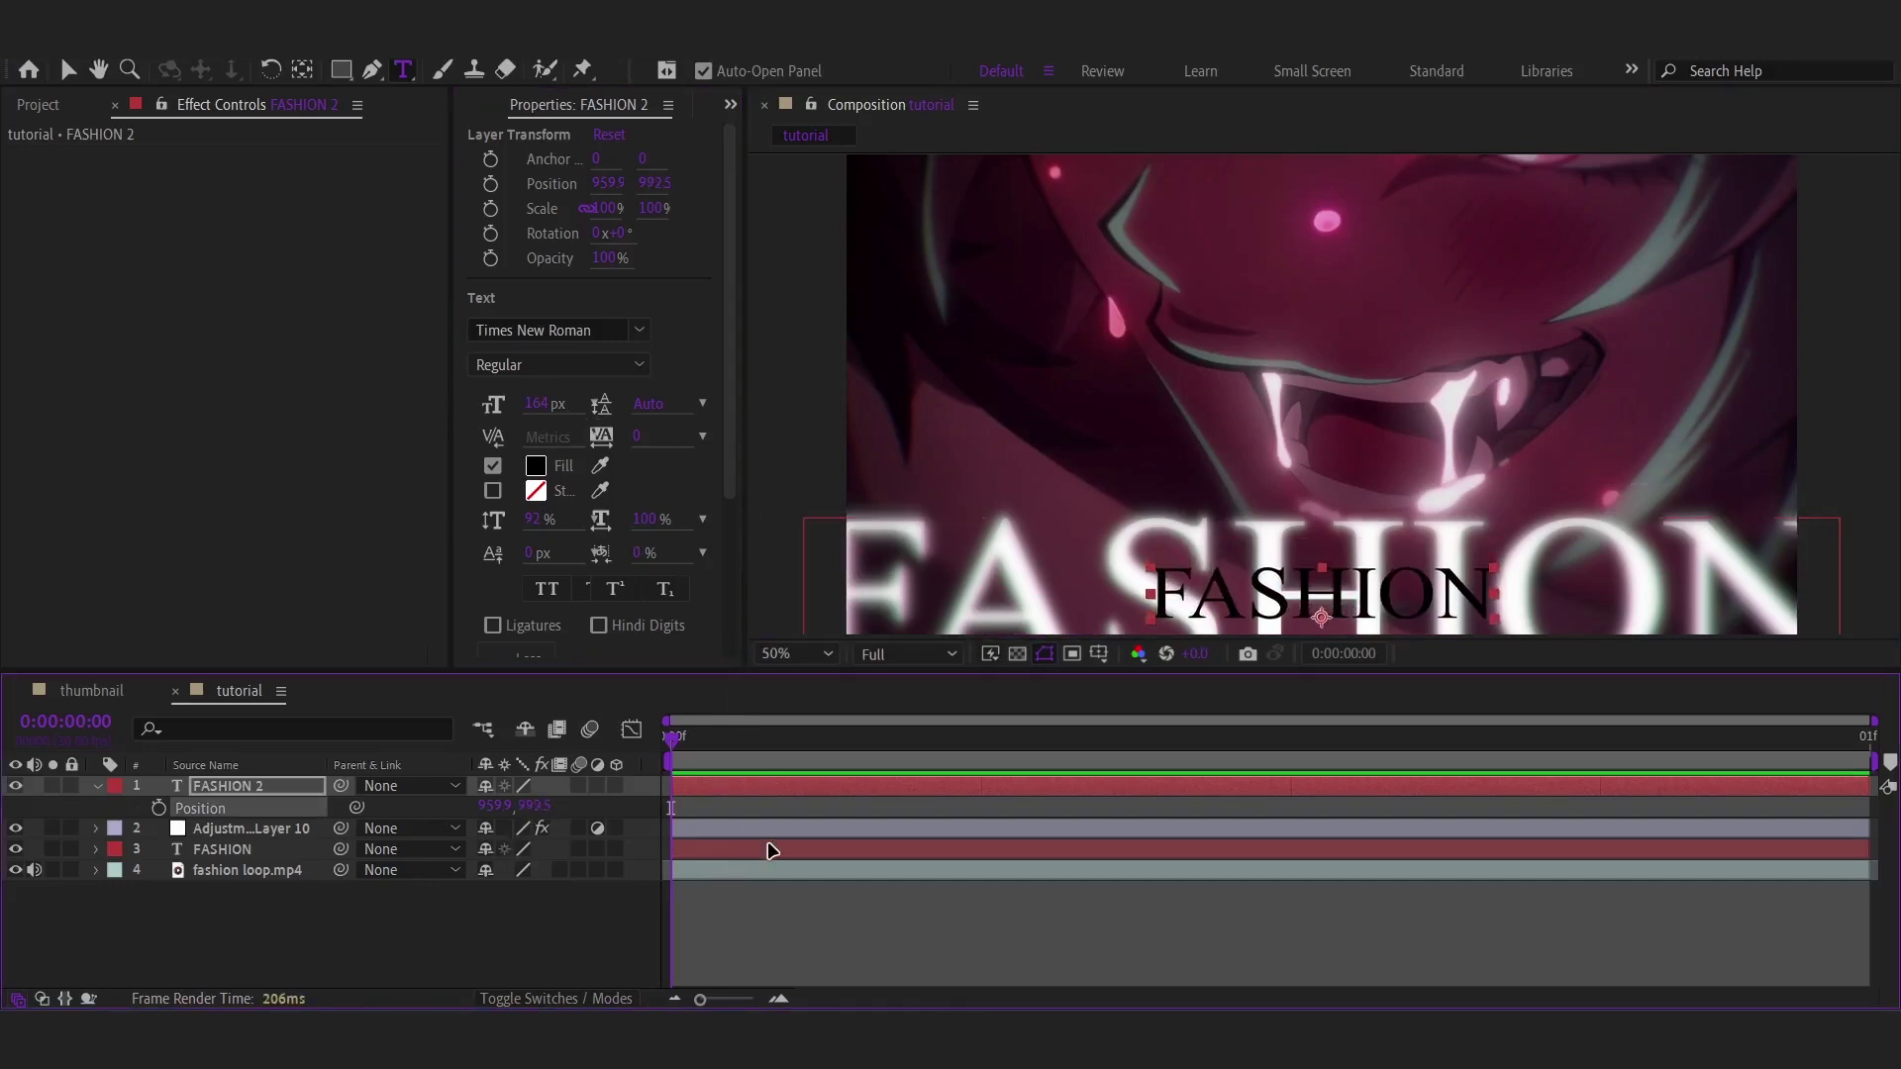
key(comma)
key(comma)
click(571, 798)
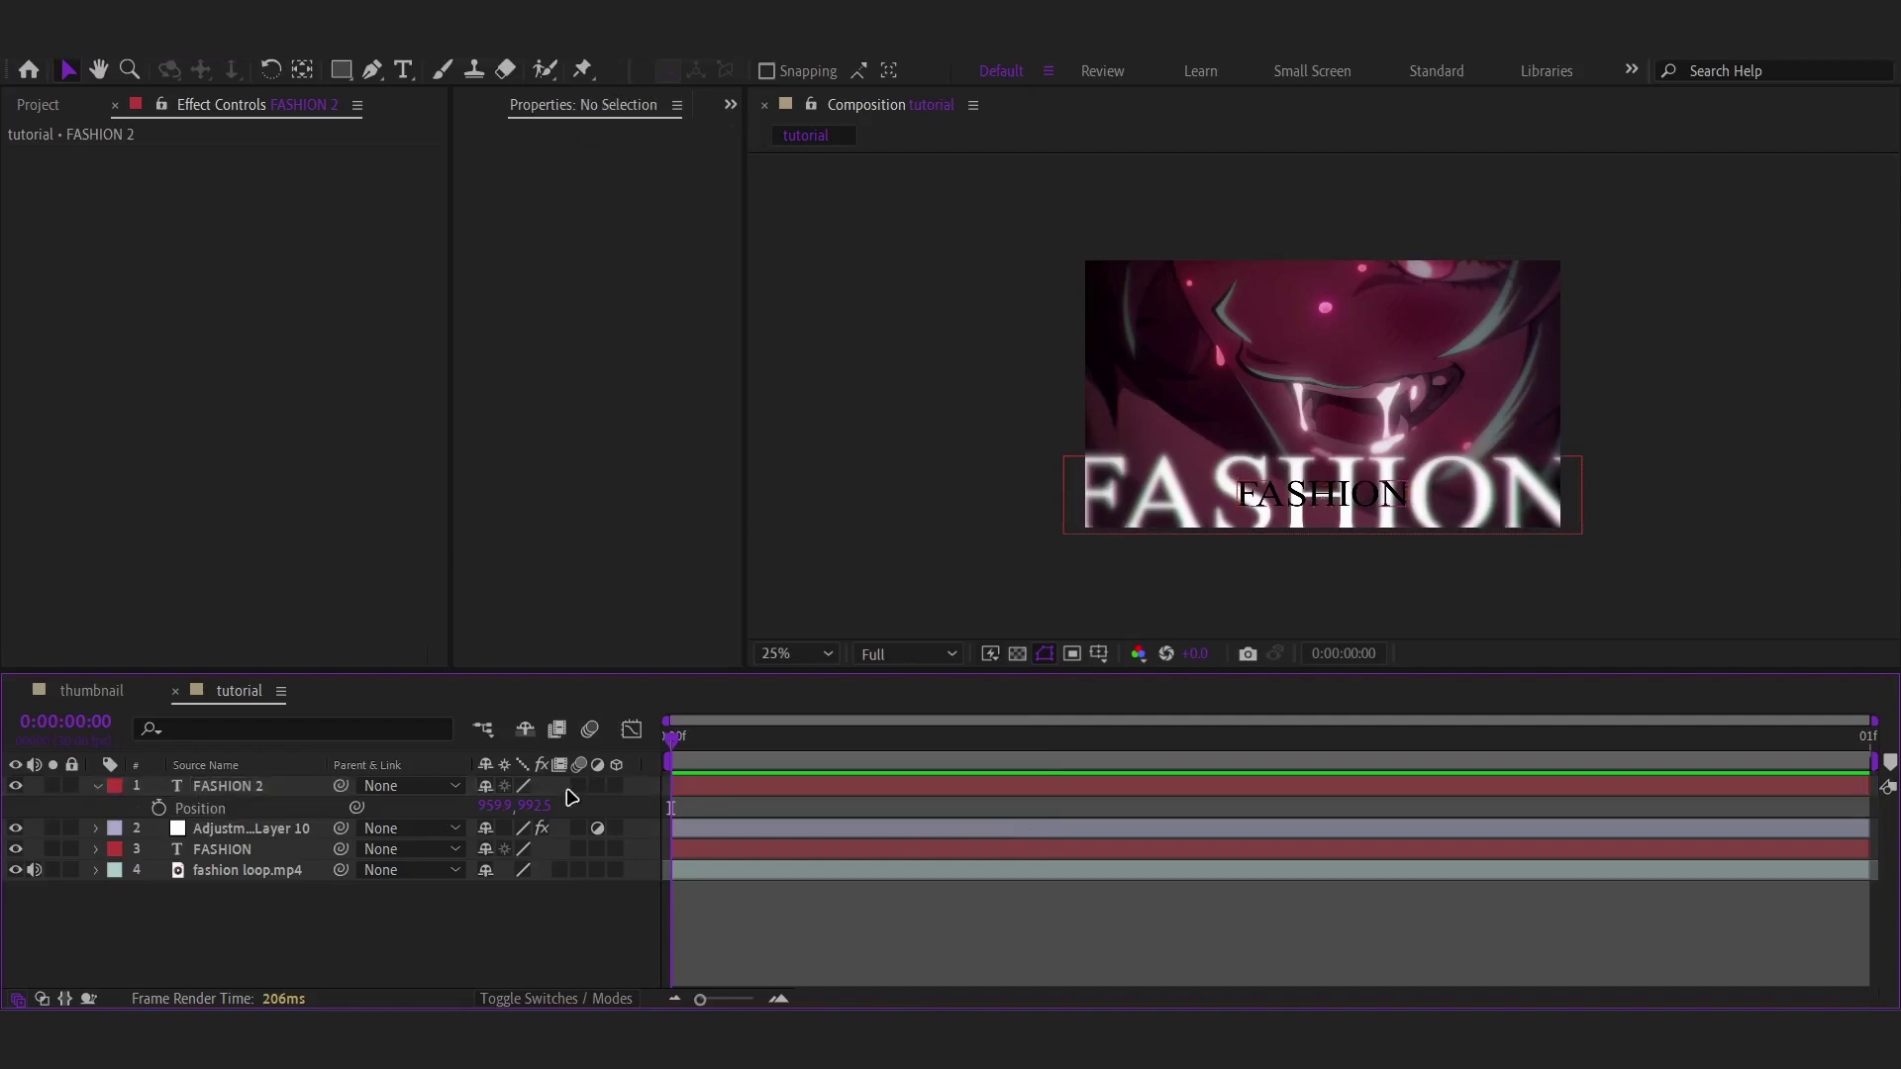
Duplicate the FASHION 2 text layer and select the original beneath the copy.
click(818, 794)
key(ctrl+d)
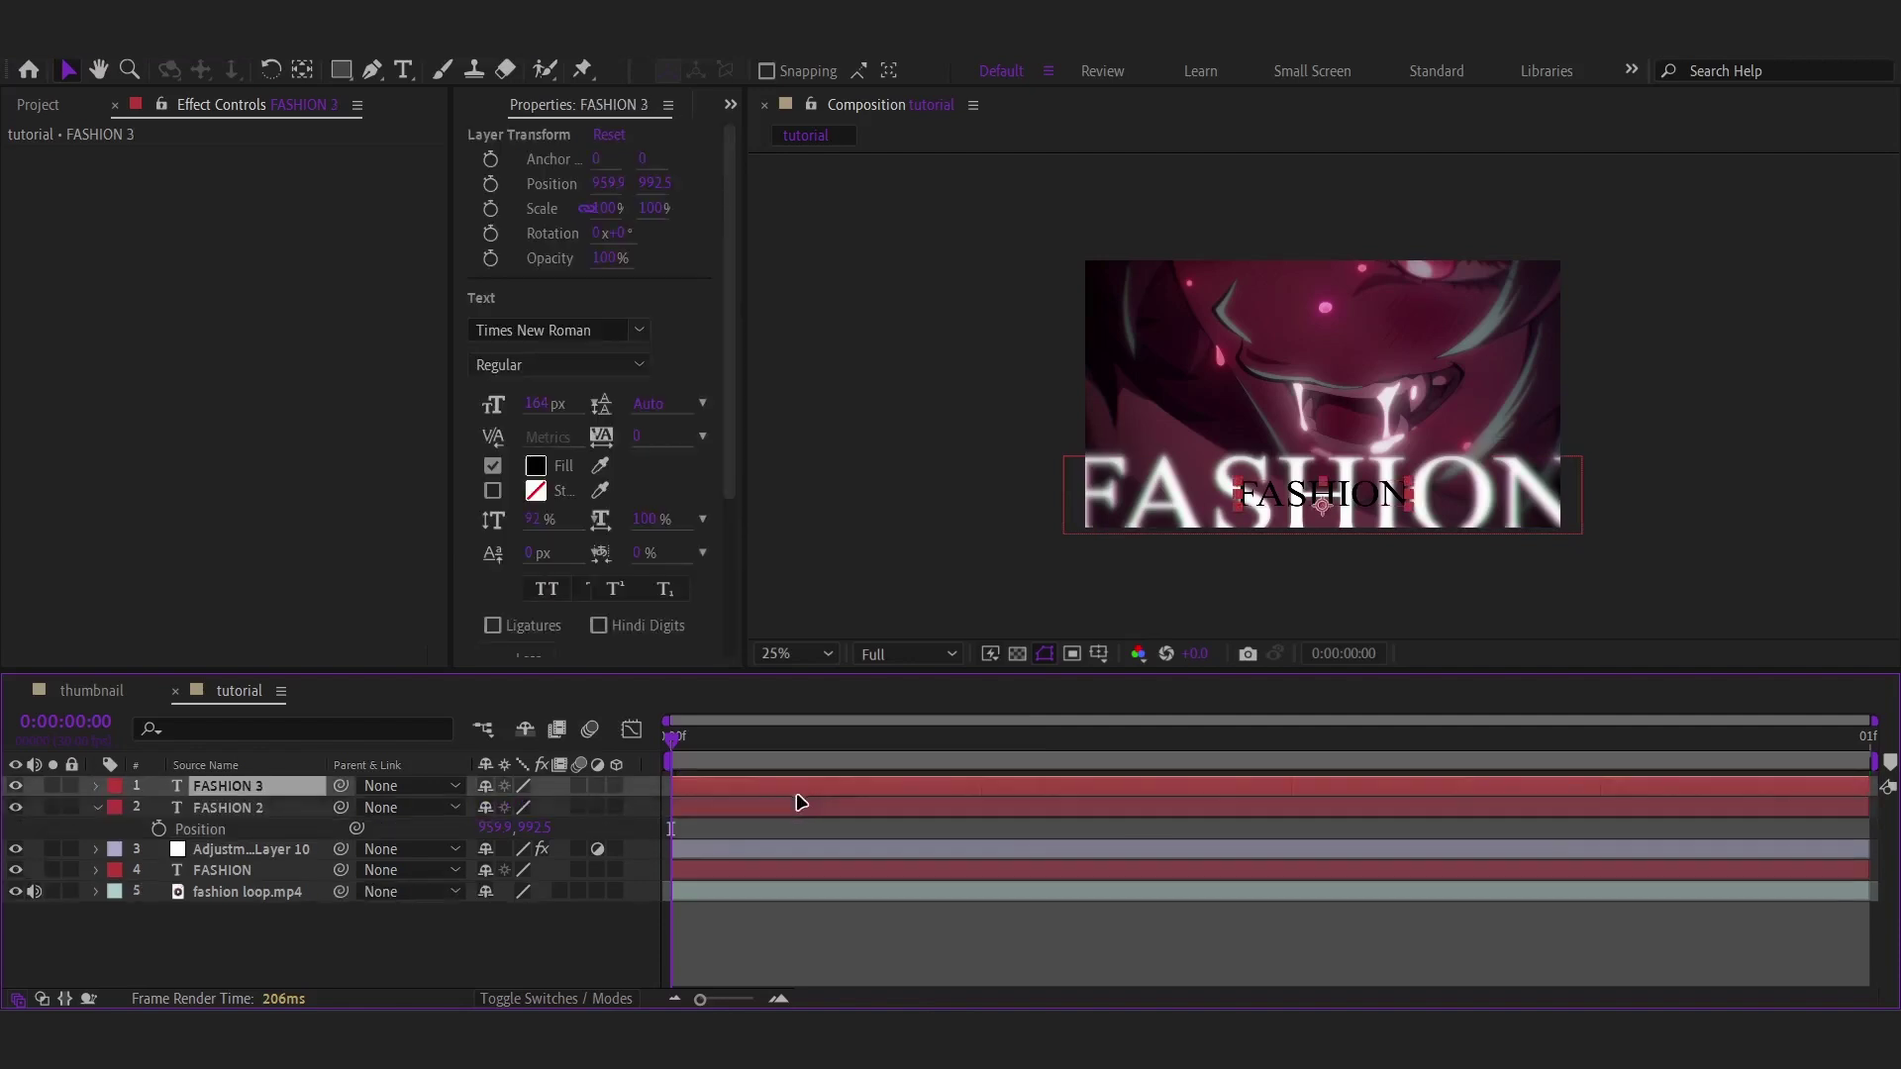
click(774, 810)
Change the original FASHION 2 text fill colour to purple #CD00FF.
click(538, 464)
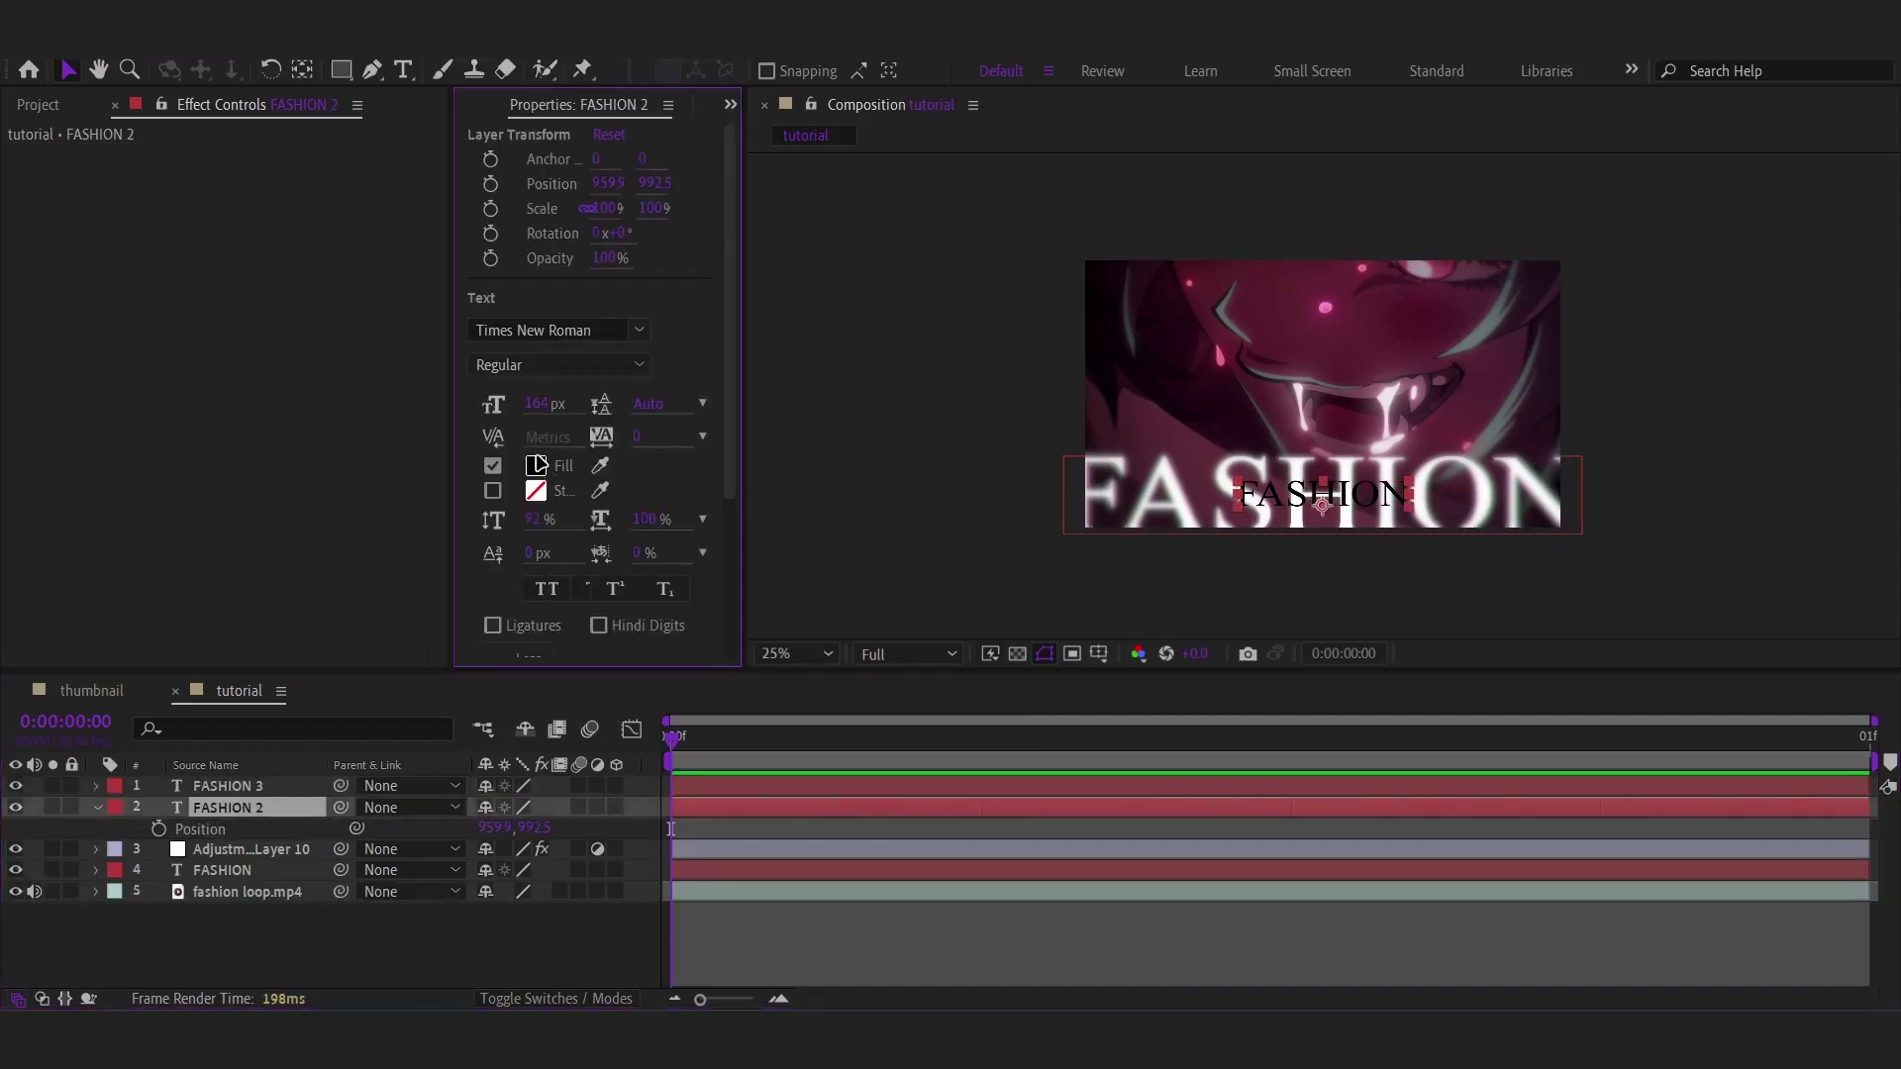
click(541, 471)
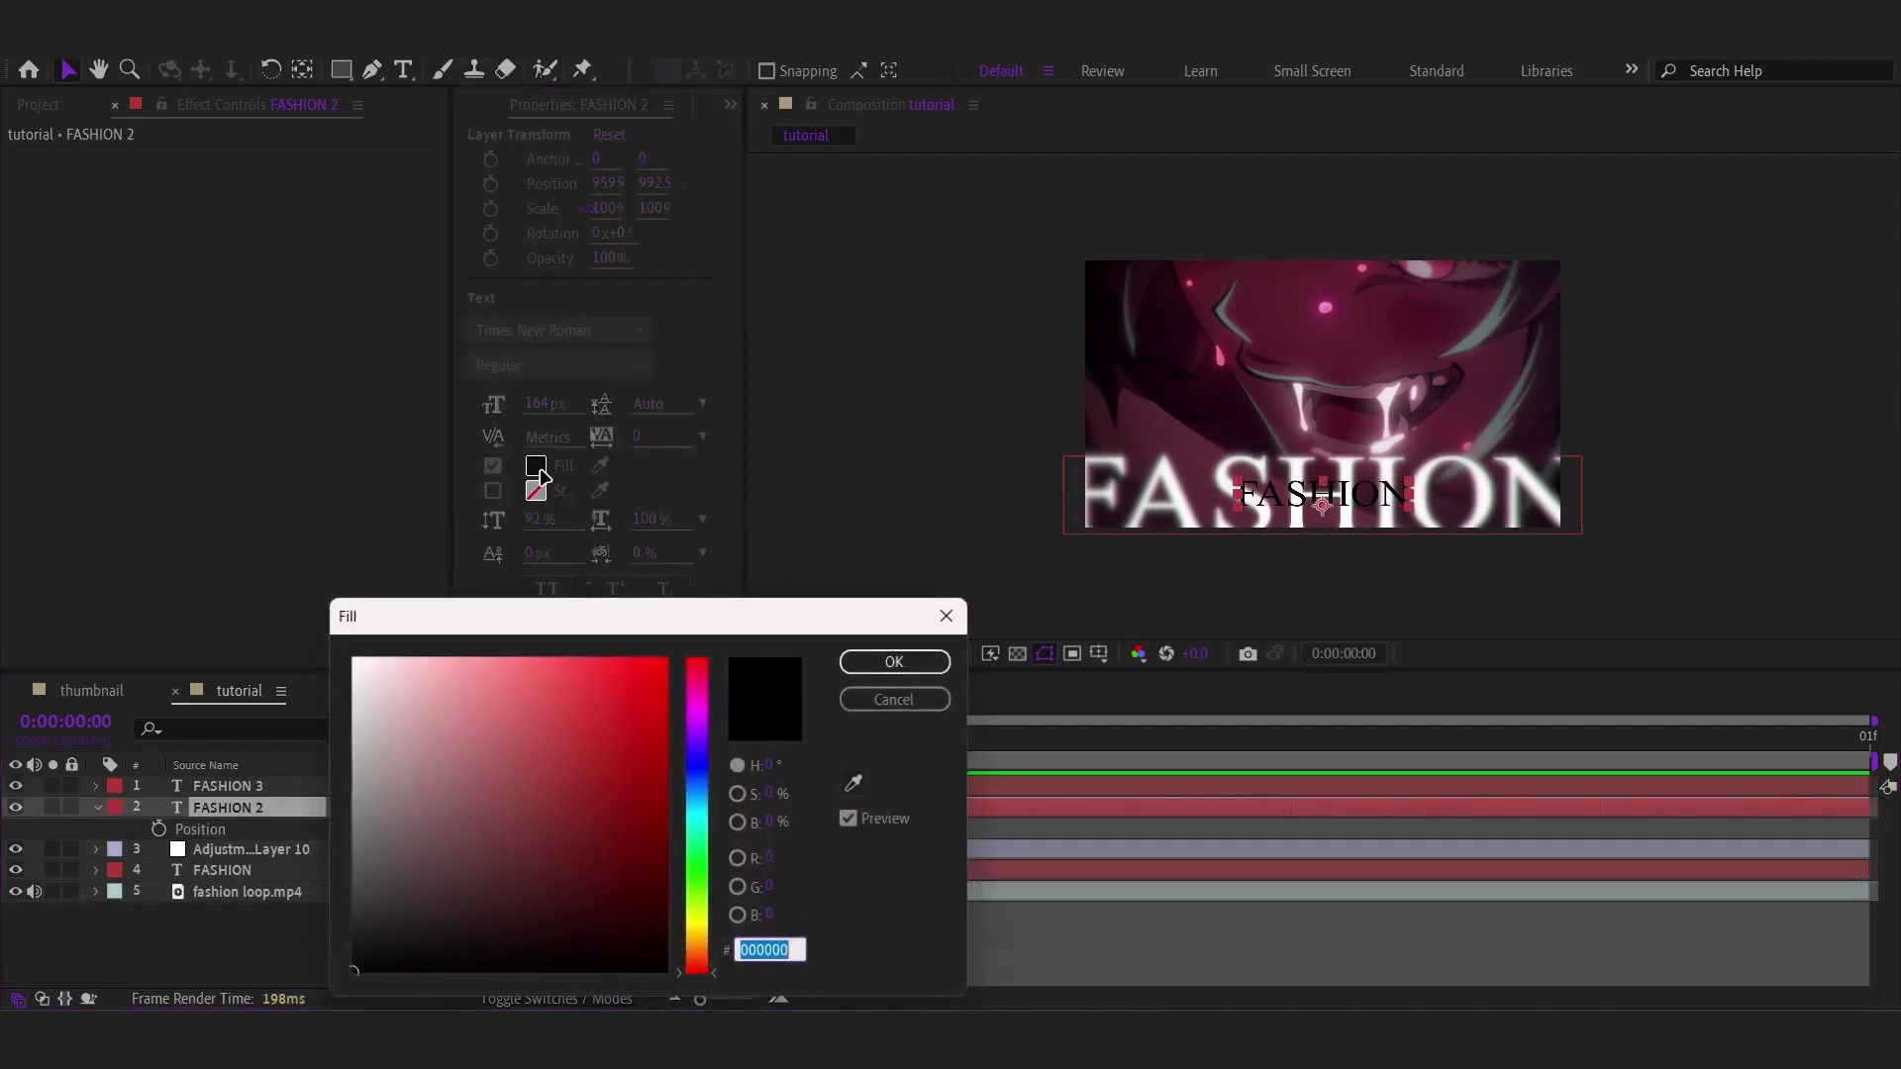
click(942, 615)
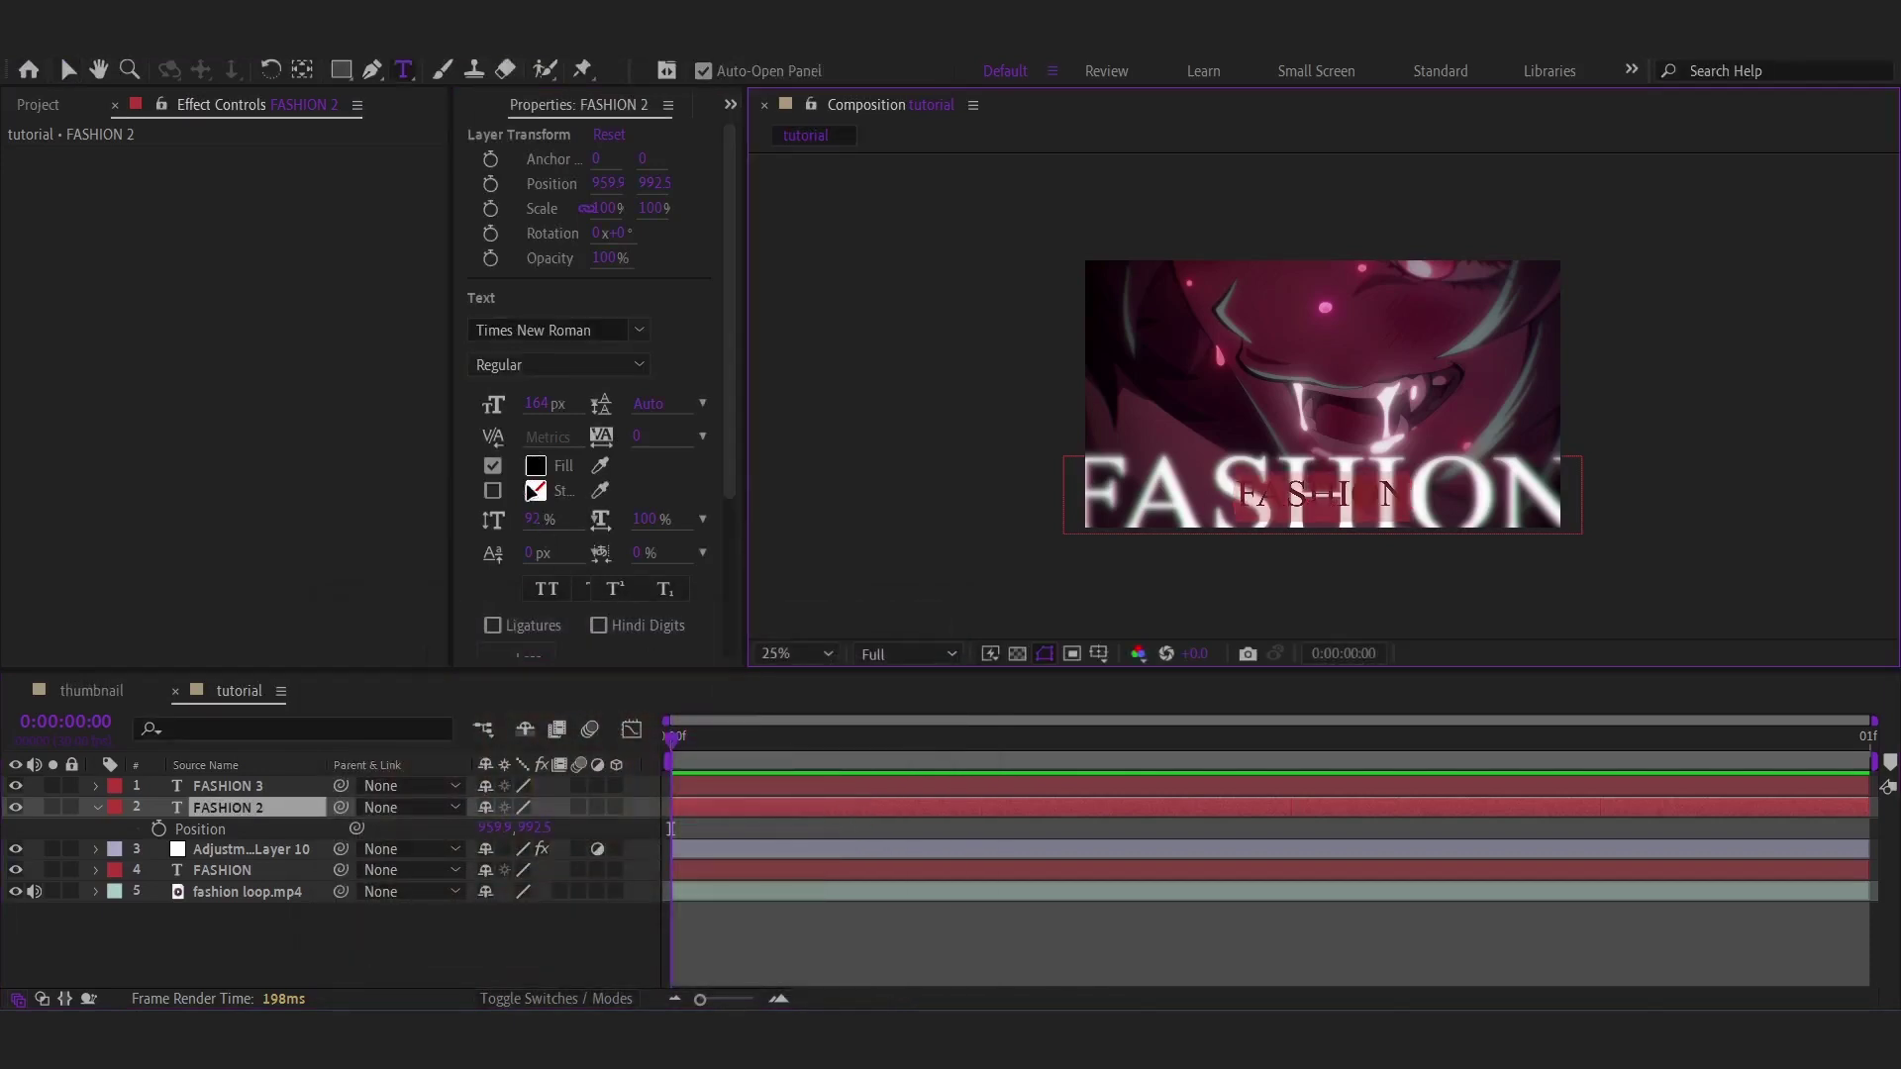
click(536, 465)
click(700, 724)
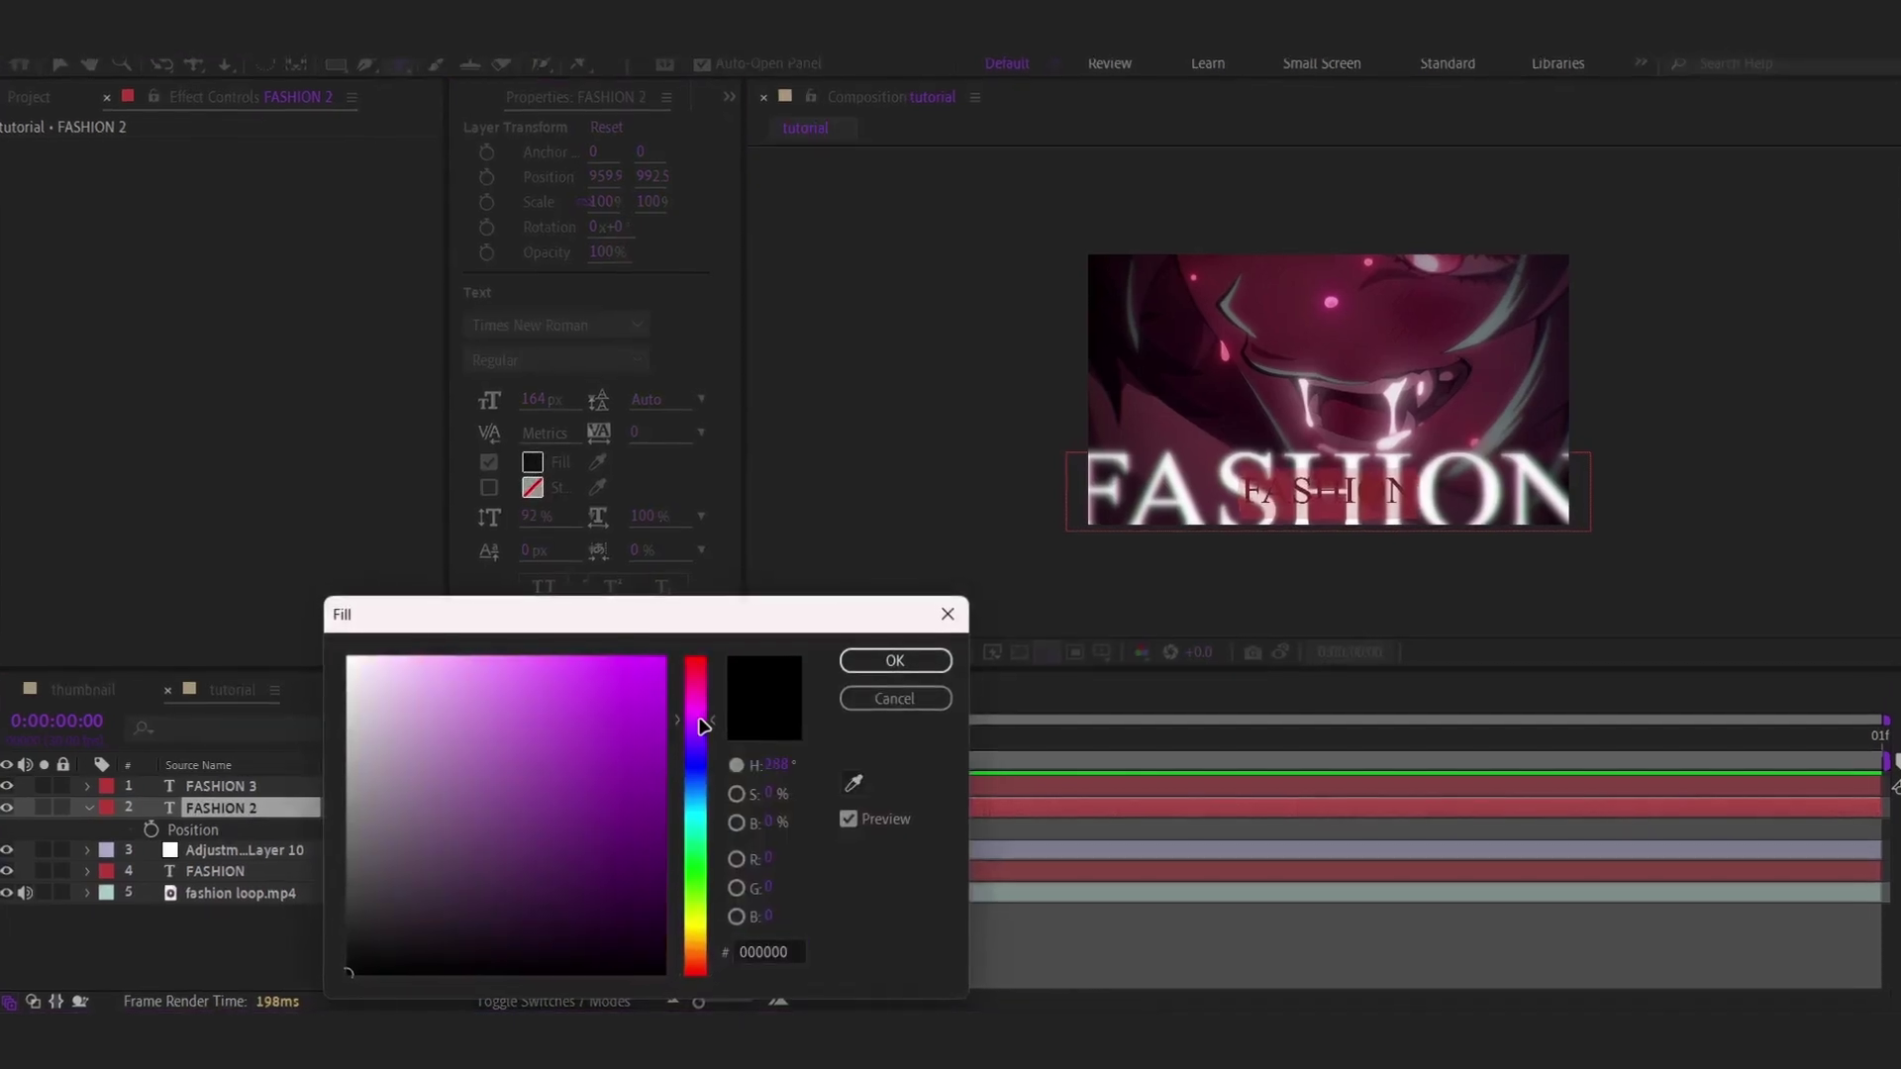
click(663, 659)
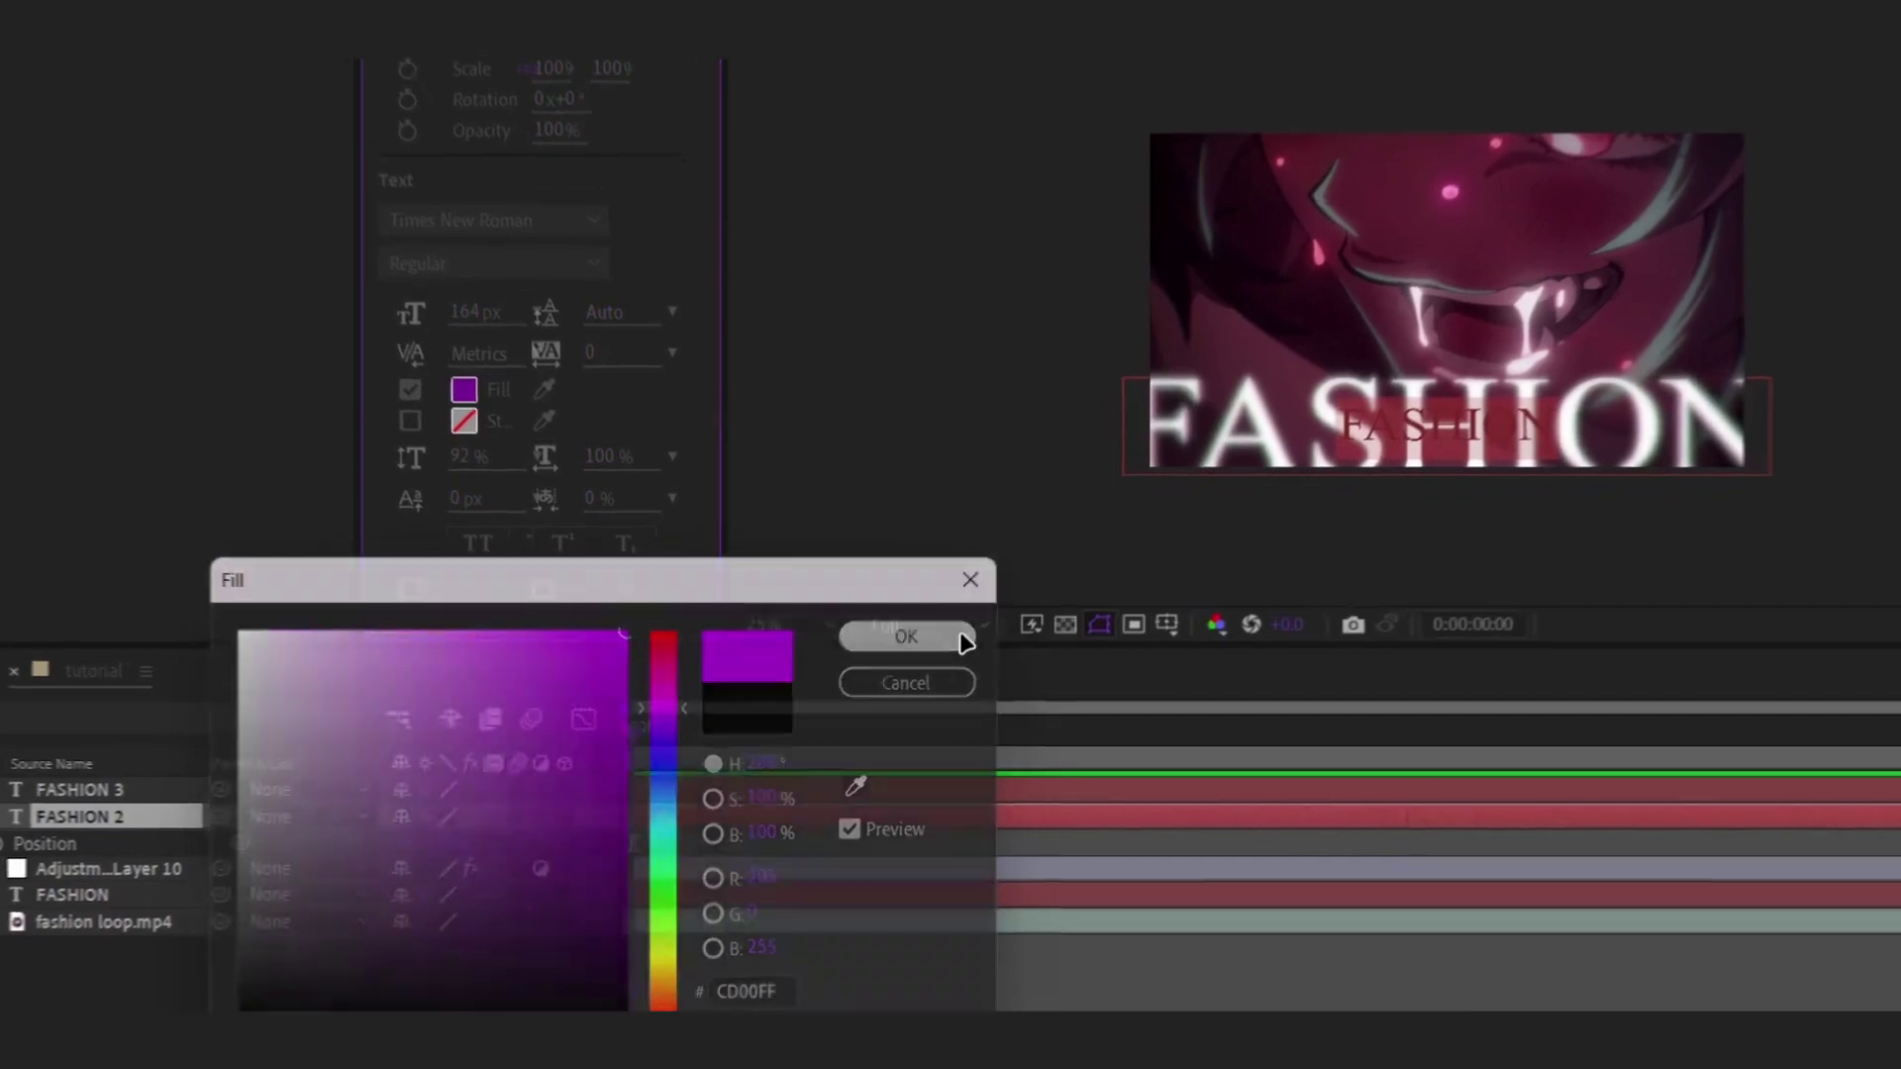
click(905, 637)
key(ctrl+space)
Apply Deep Glow to the purple FASHION 2 text with Radius 500, then collapse the layer.
text(de)
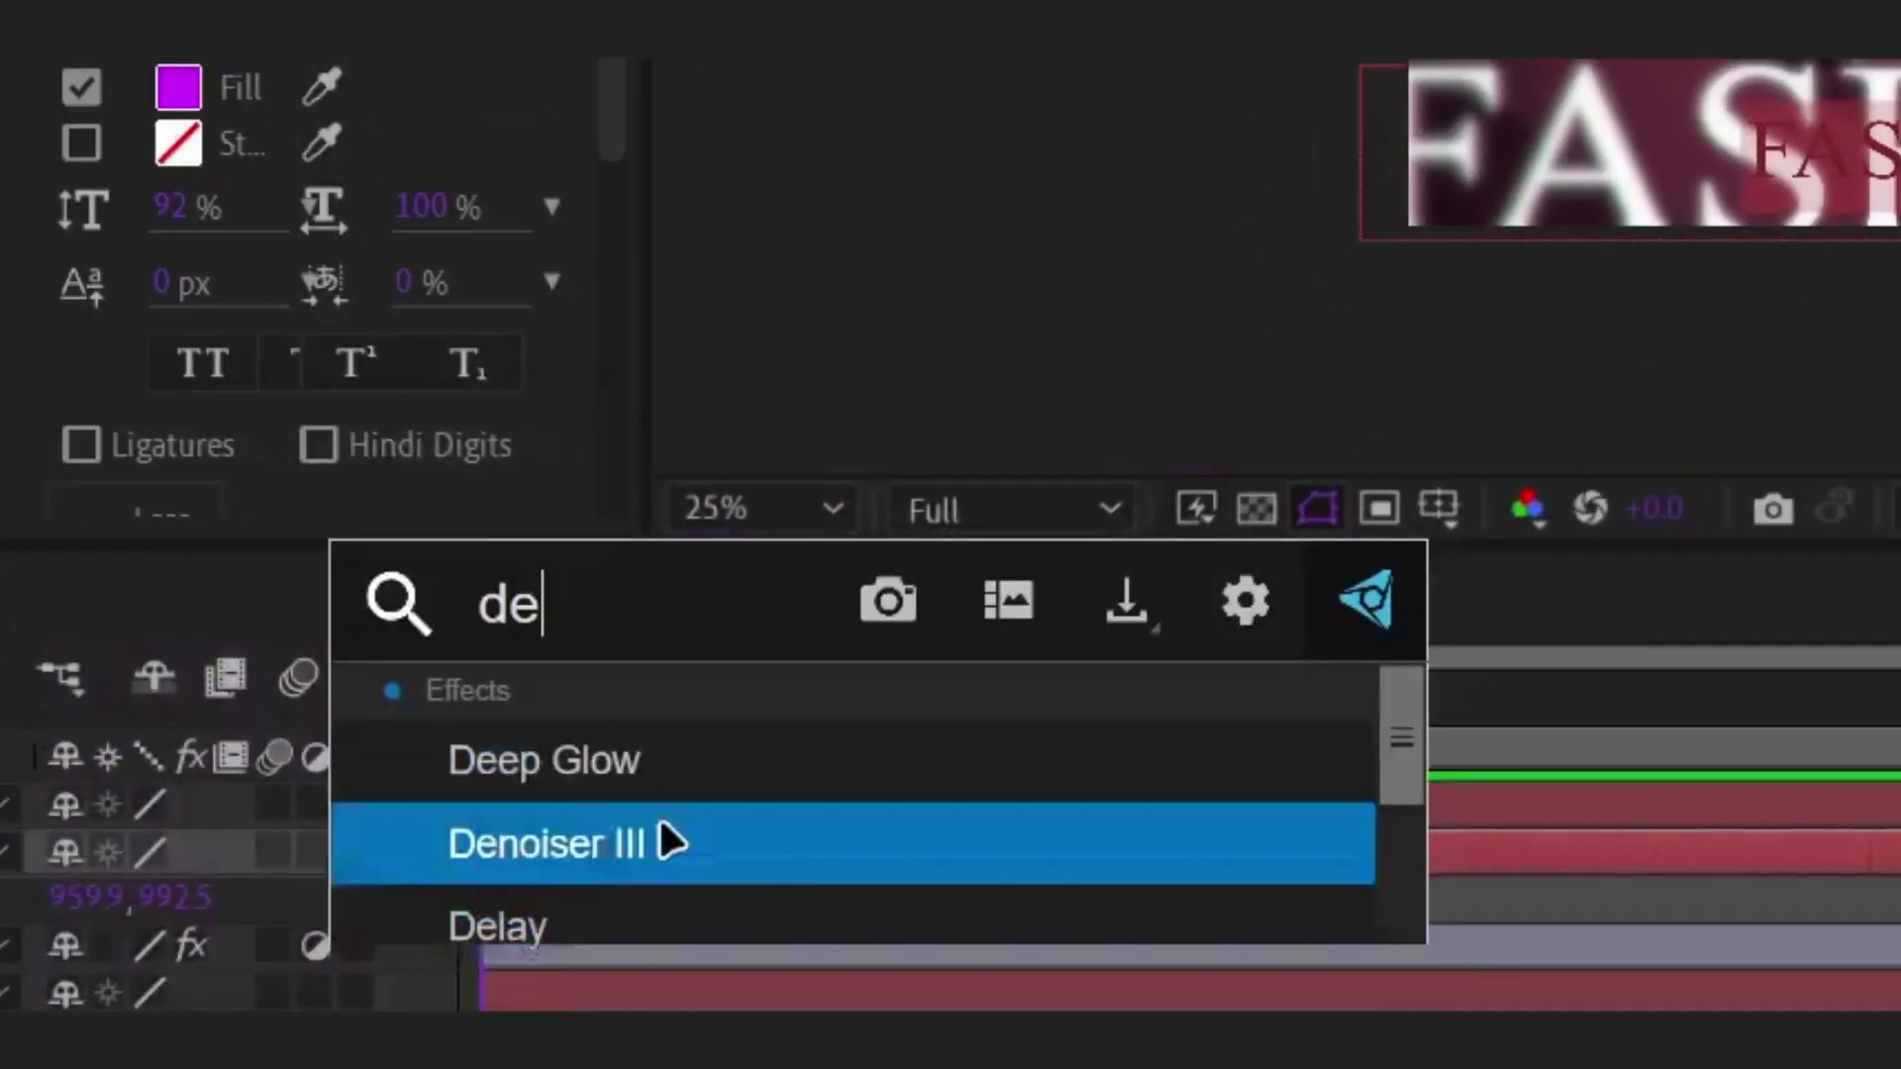
click(669, 842)
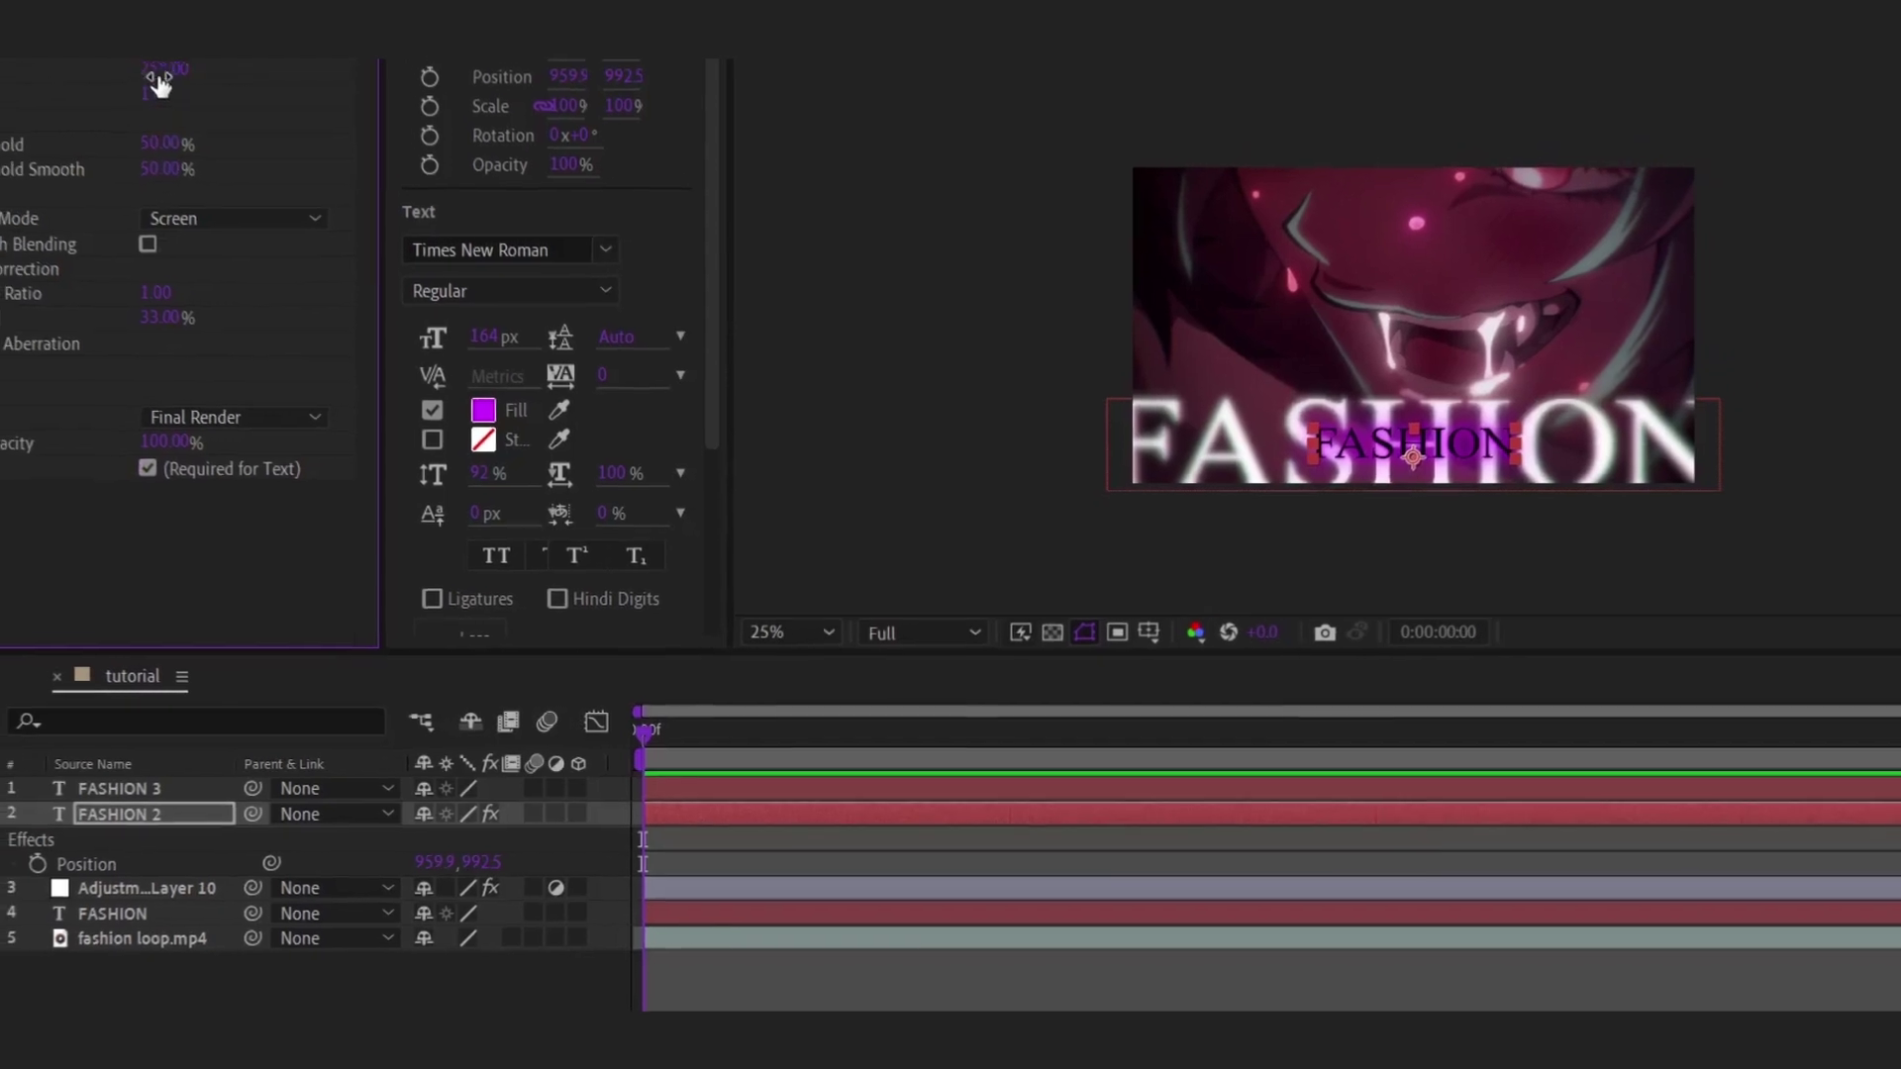
click(158, 77)
text(500)
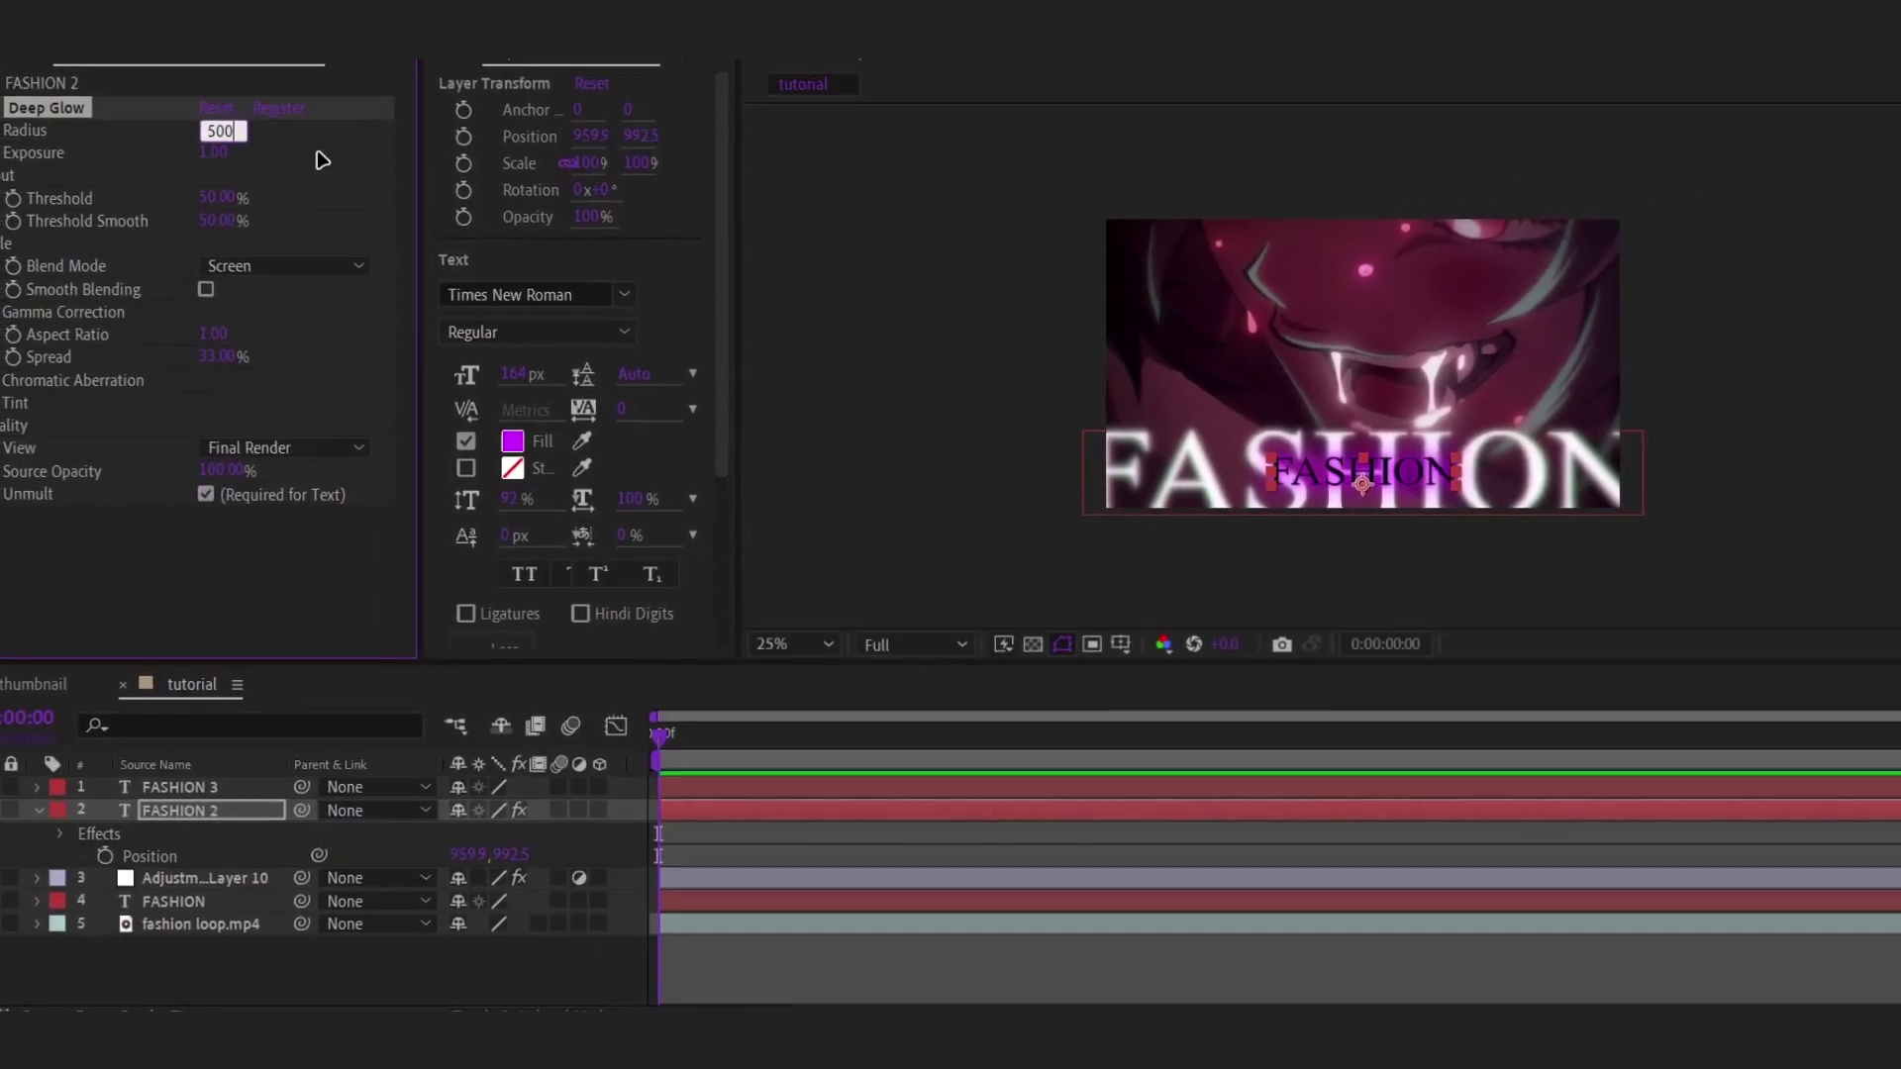
key(Return)
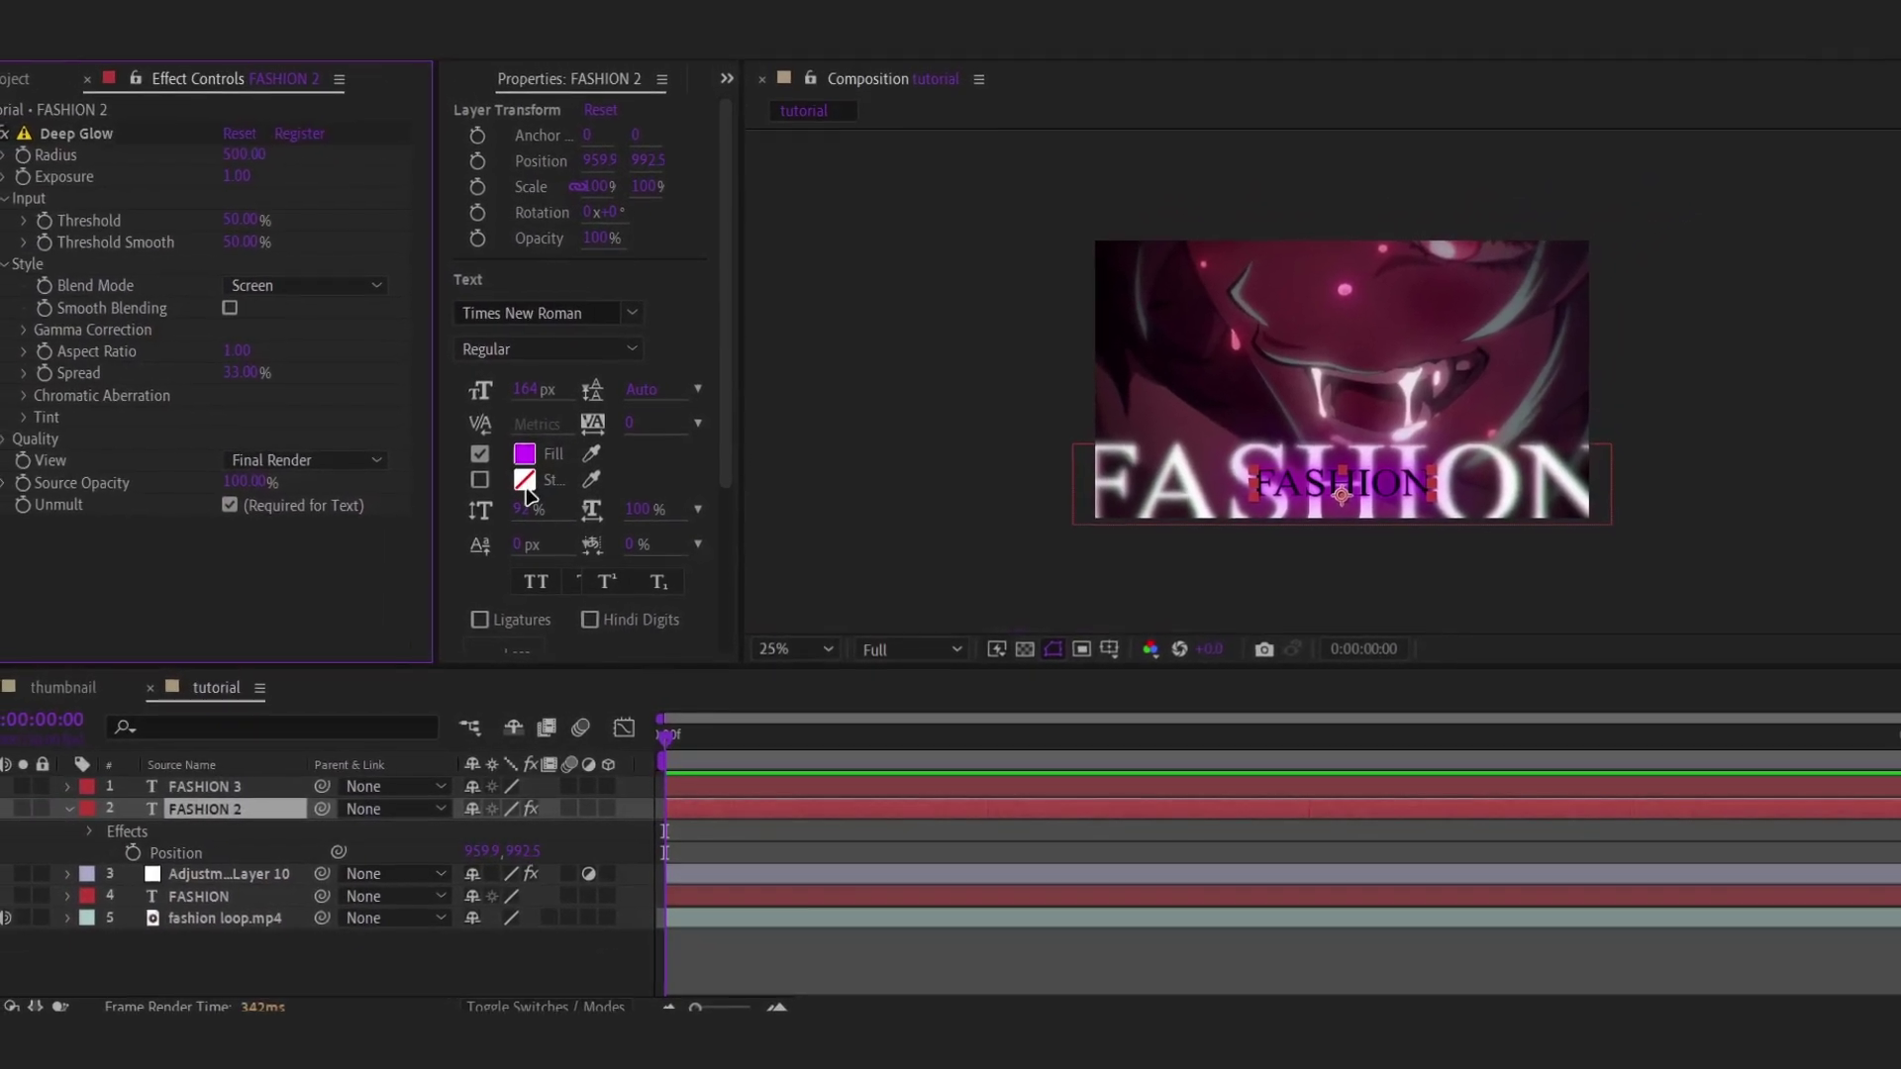
click(862, 970)
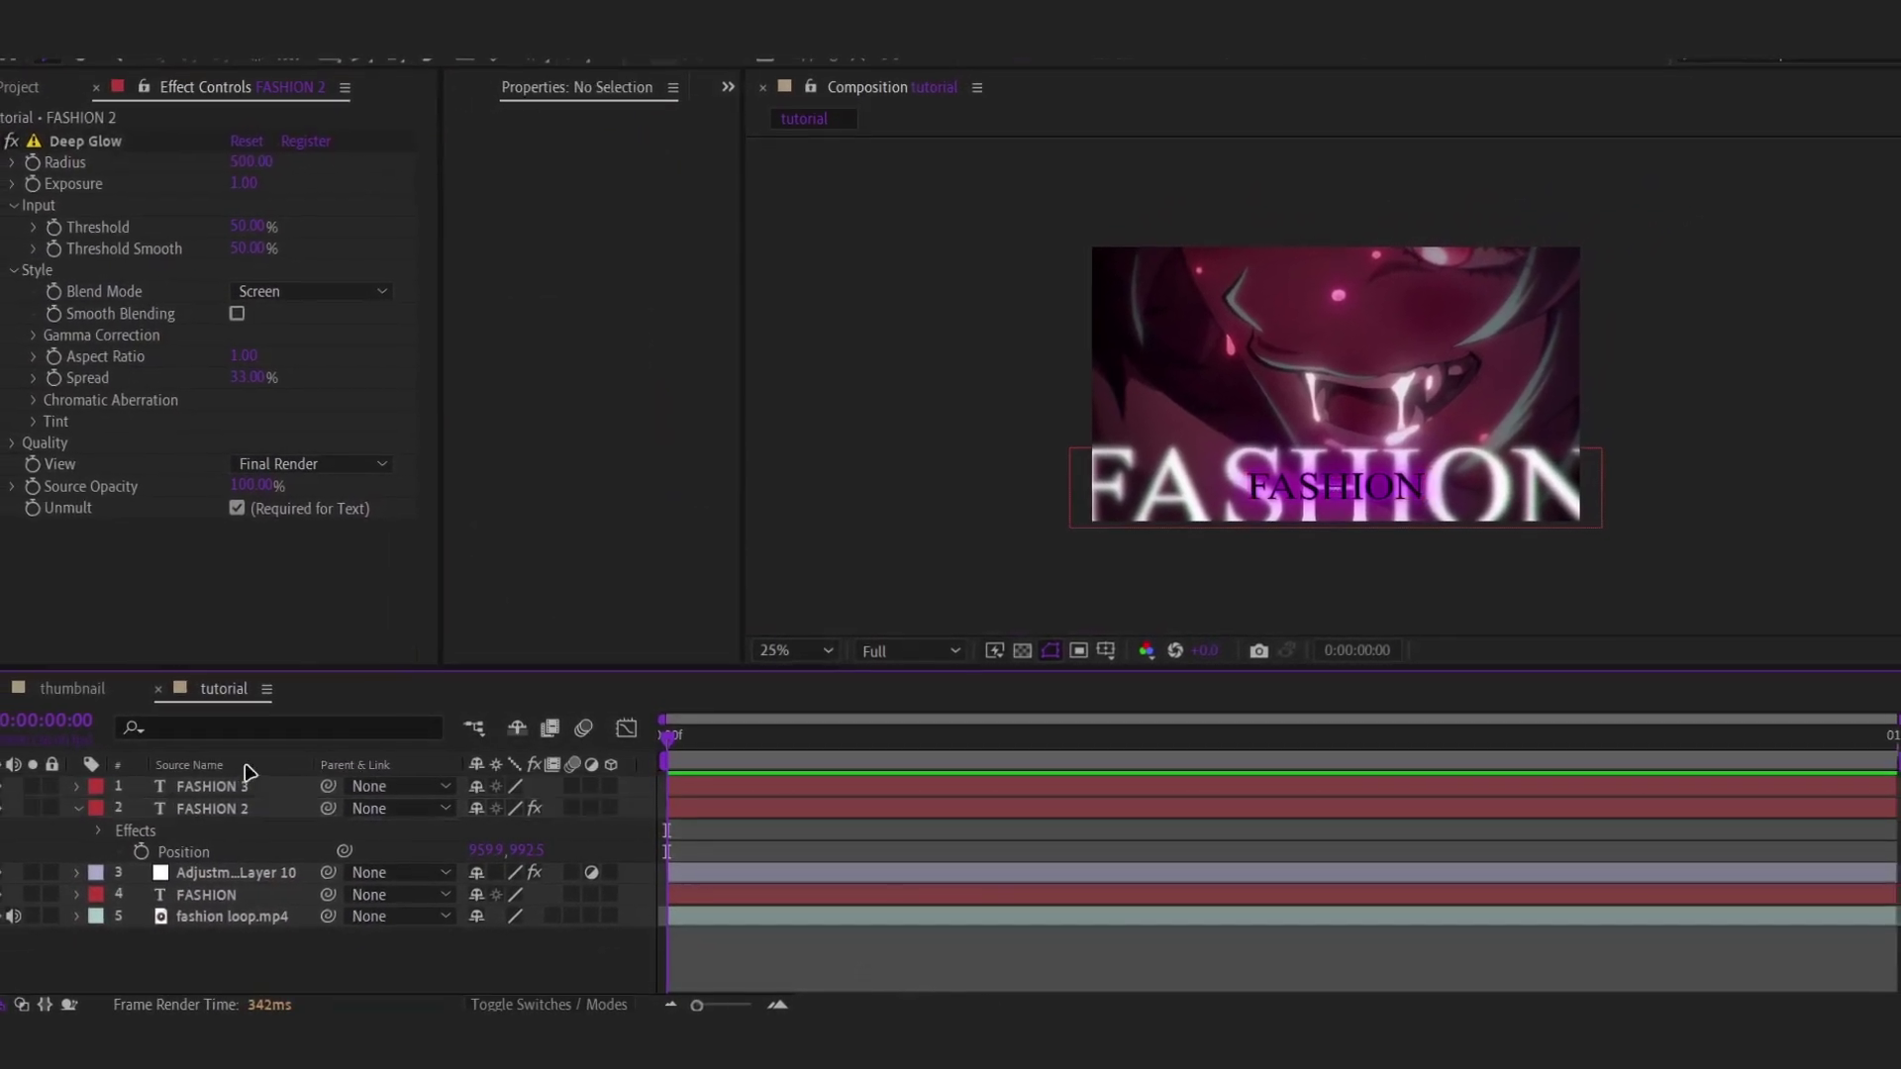
click(85, 810)
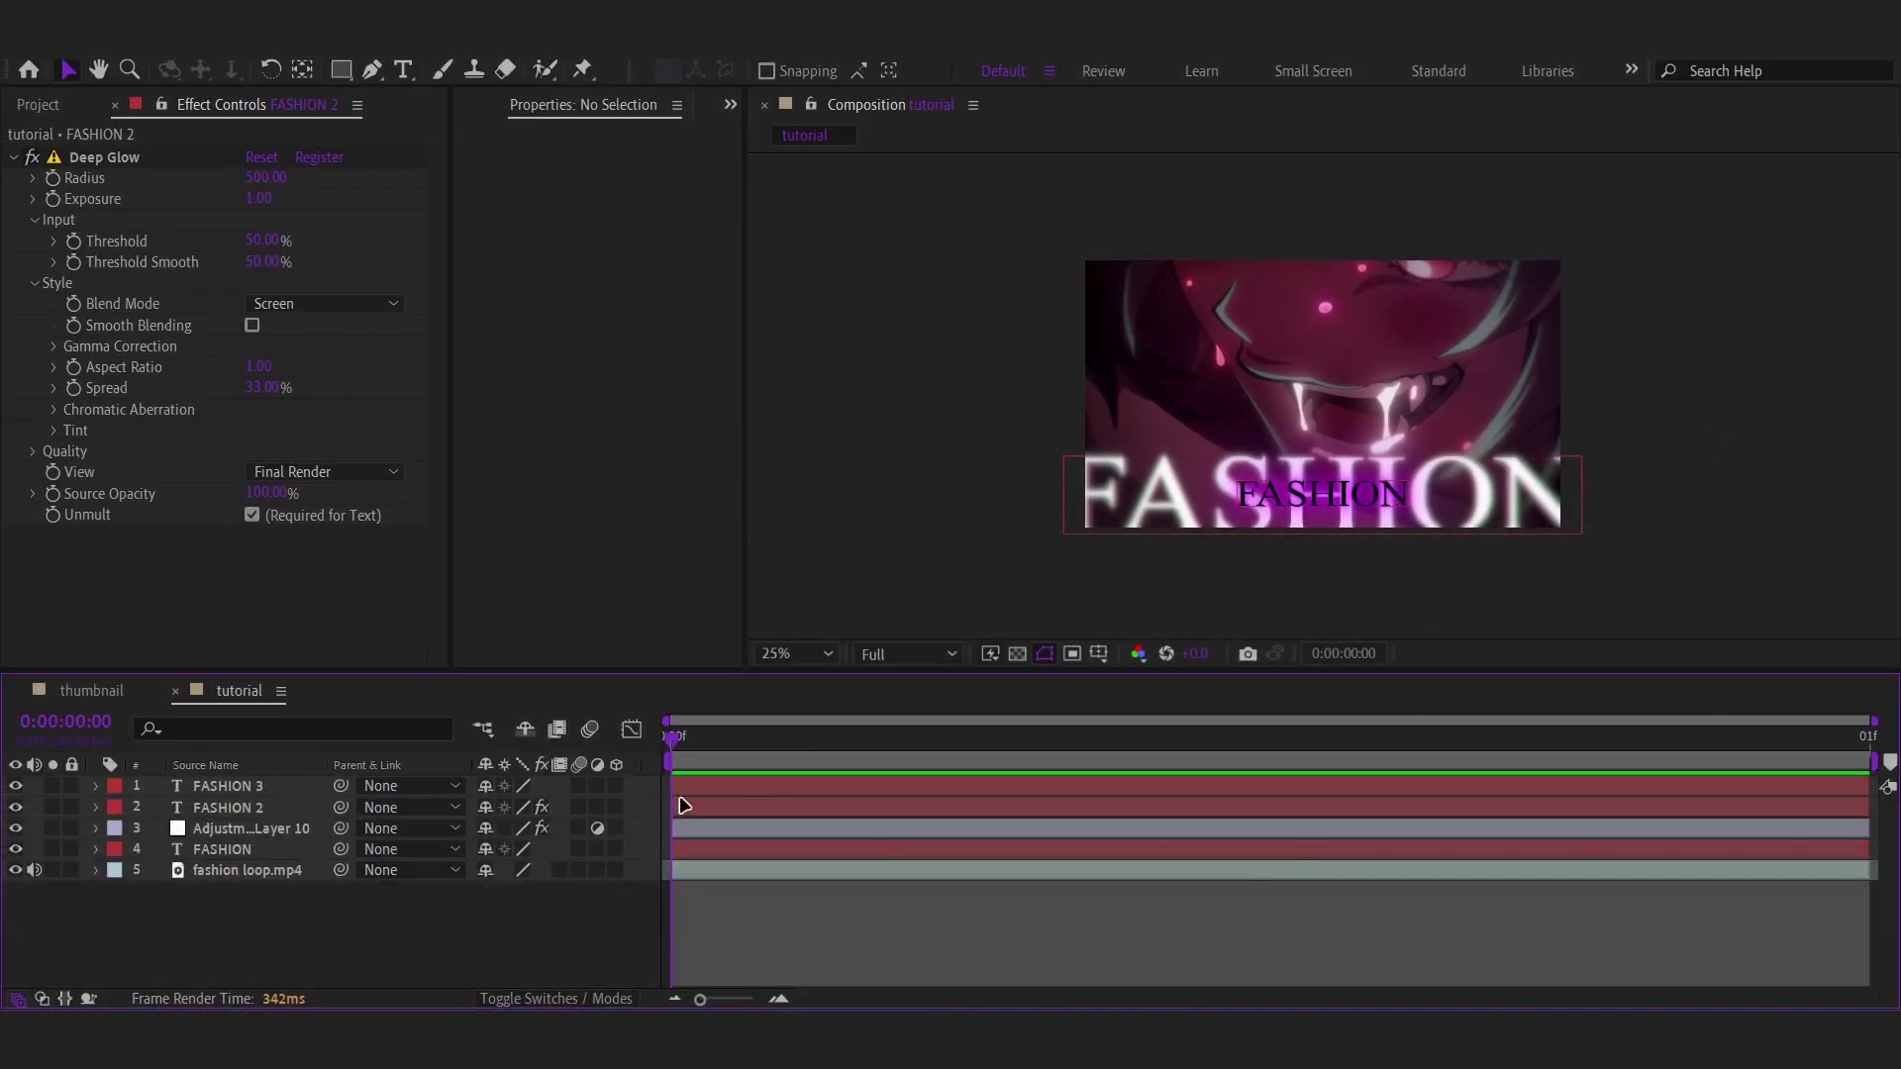
Create a new black solid and apply Optical Flares with Render Mode set to On Transparent.
key(ctrl+y)
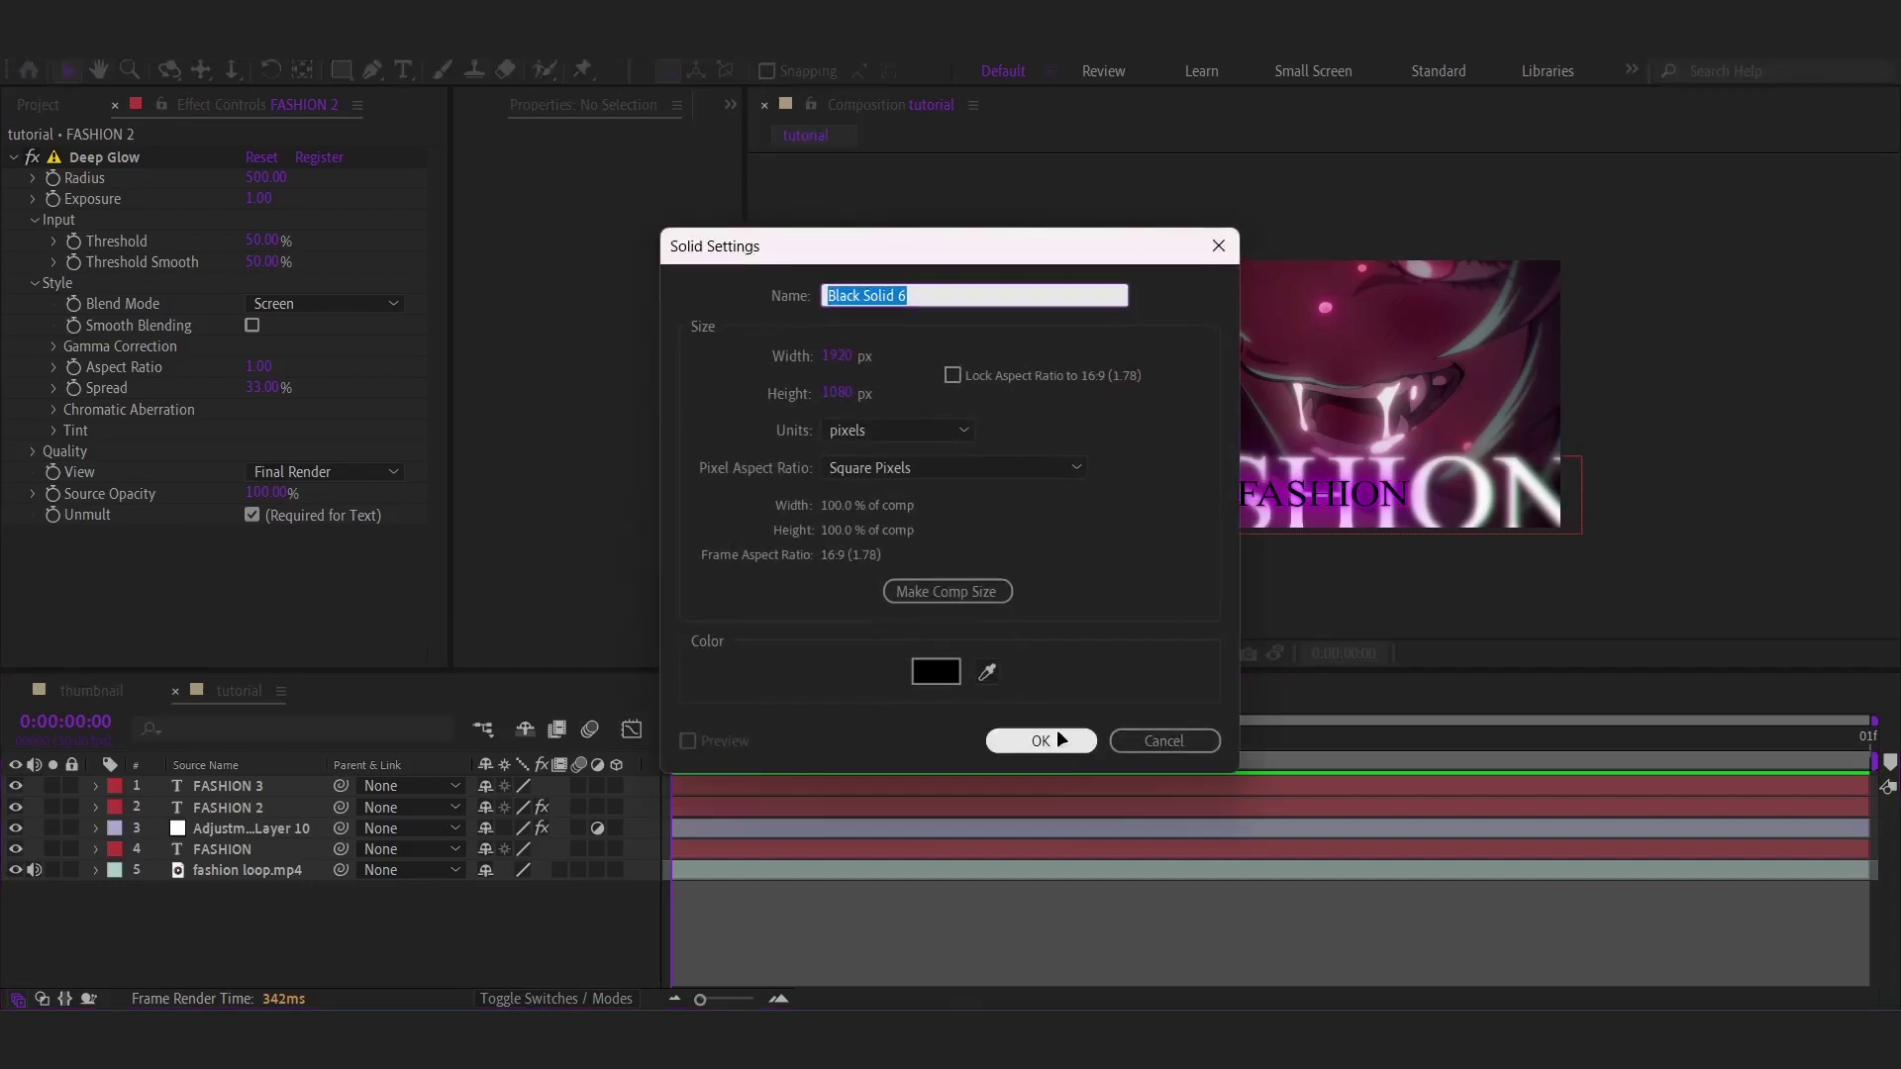
click(1057, 733)
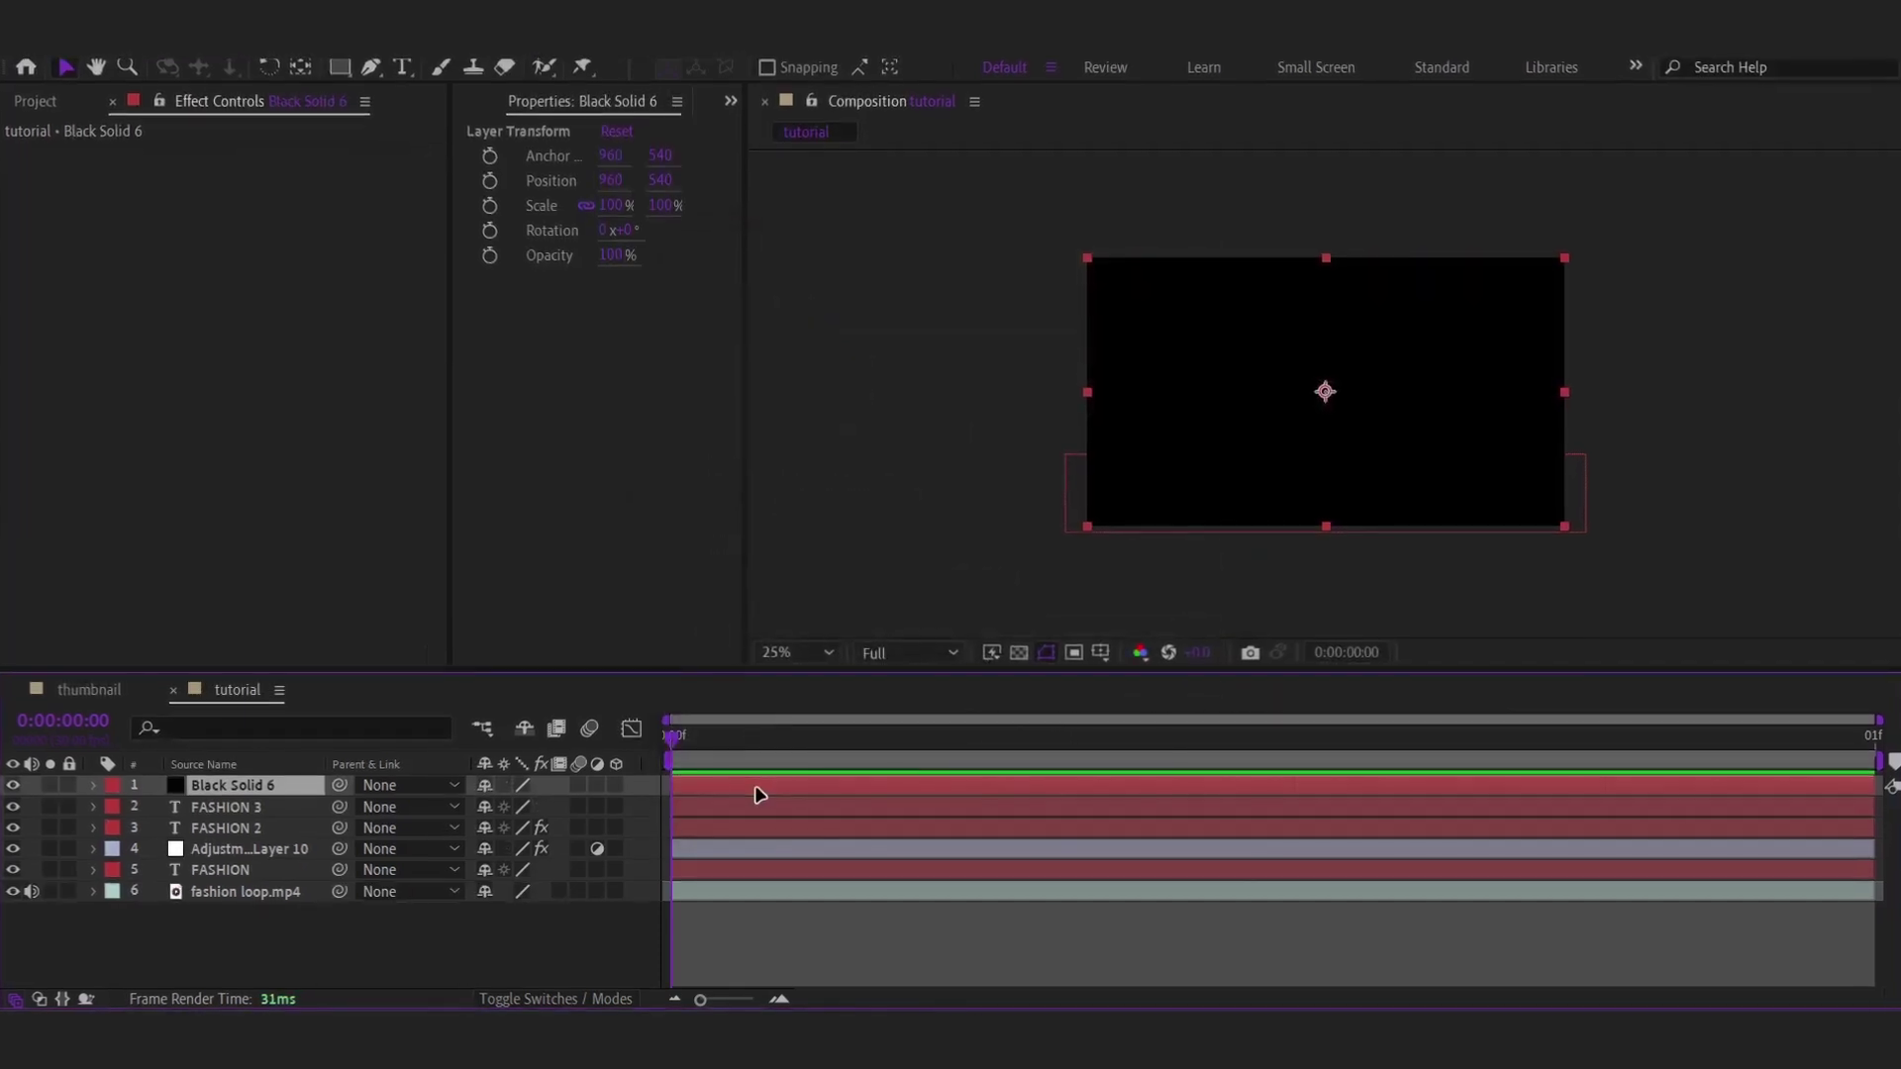
key(ctrl+space)
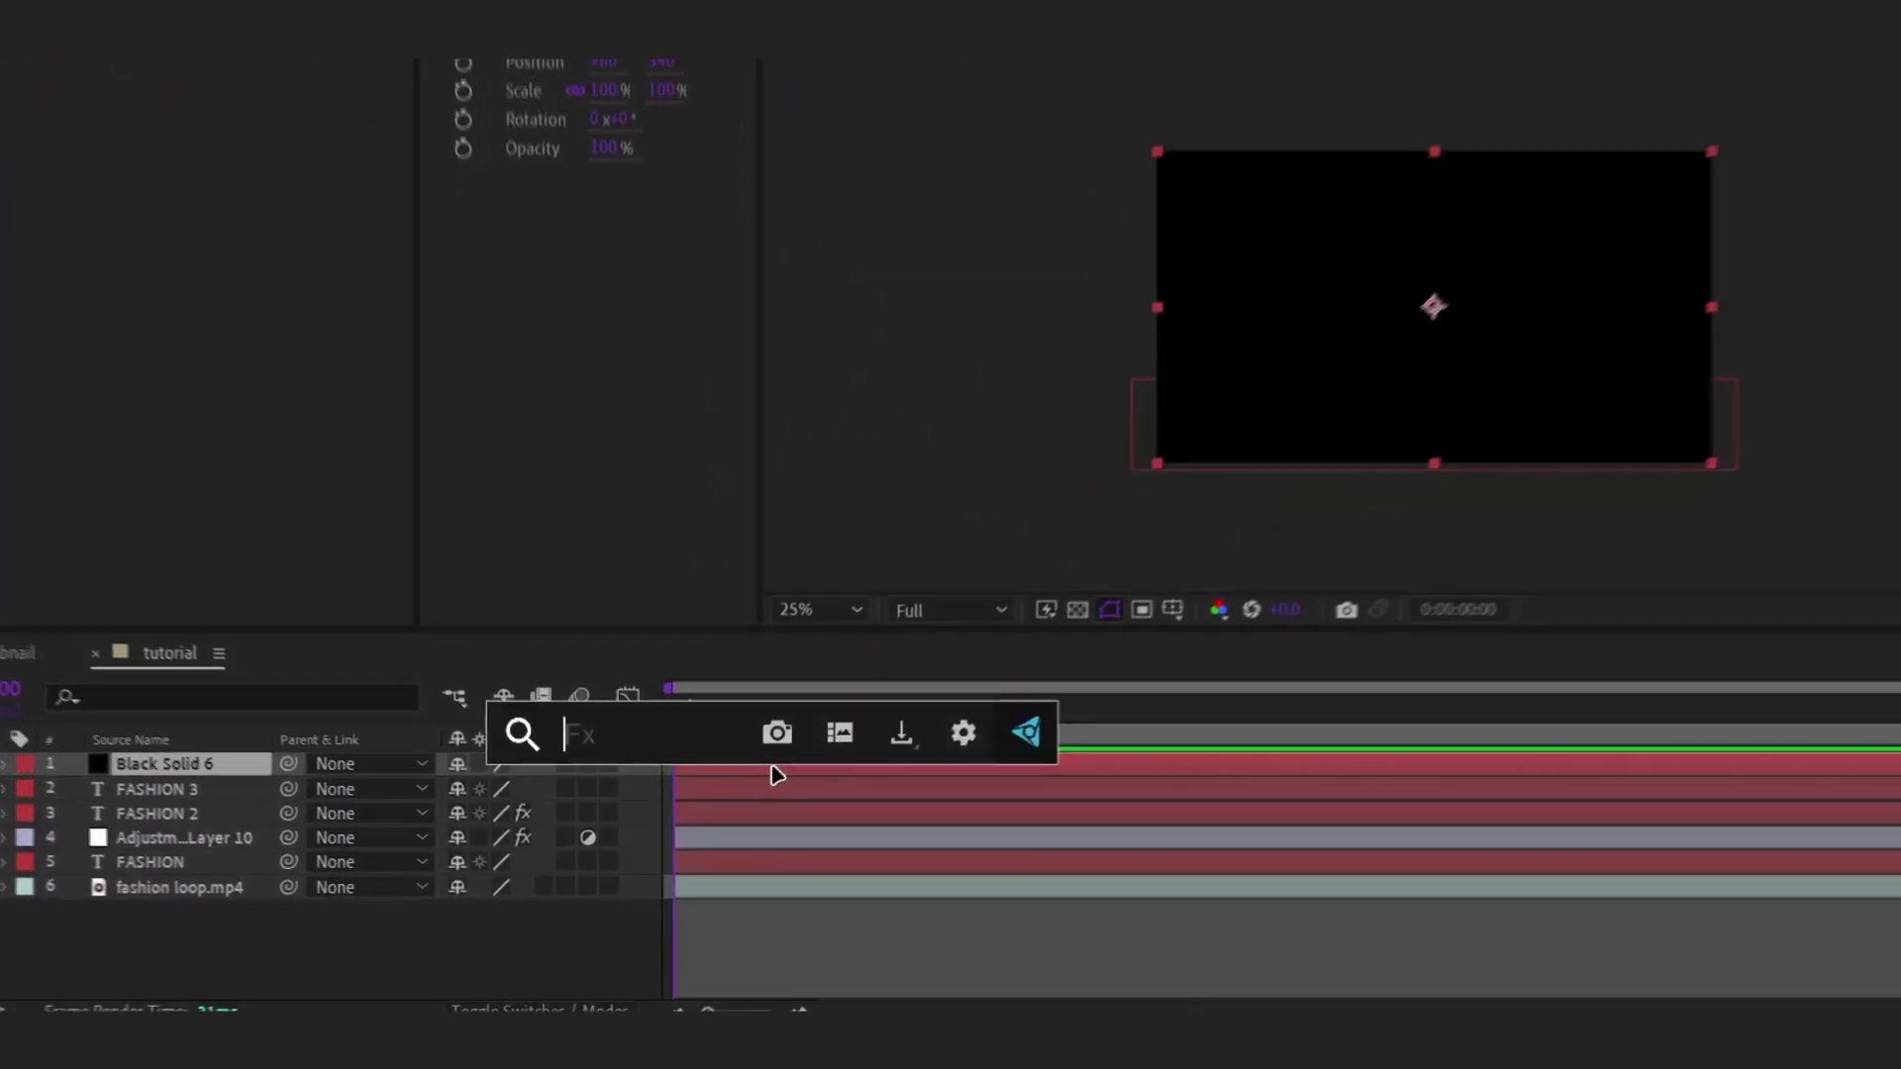
text(optic)
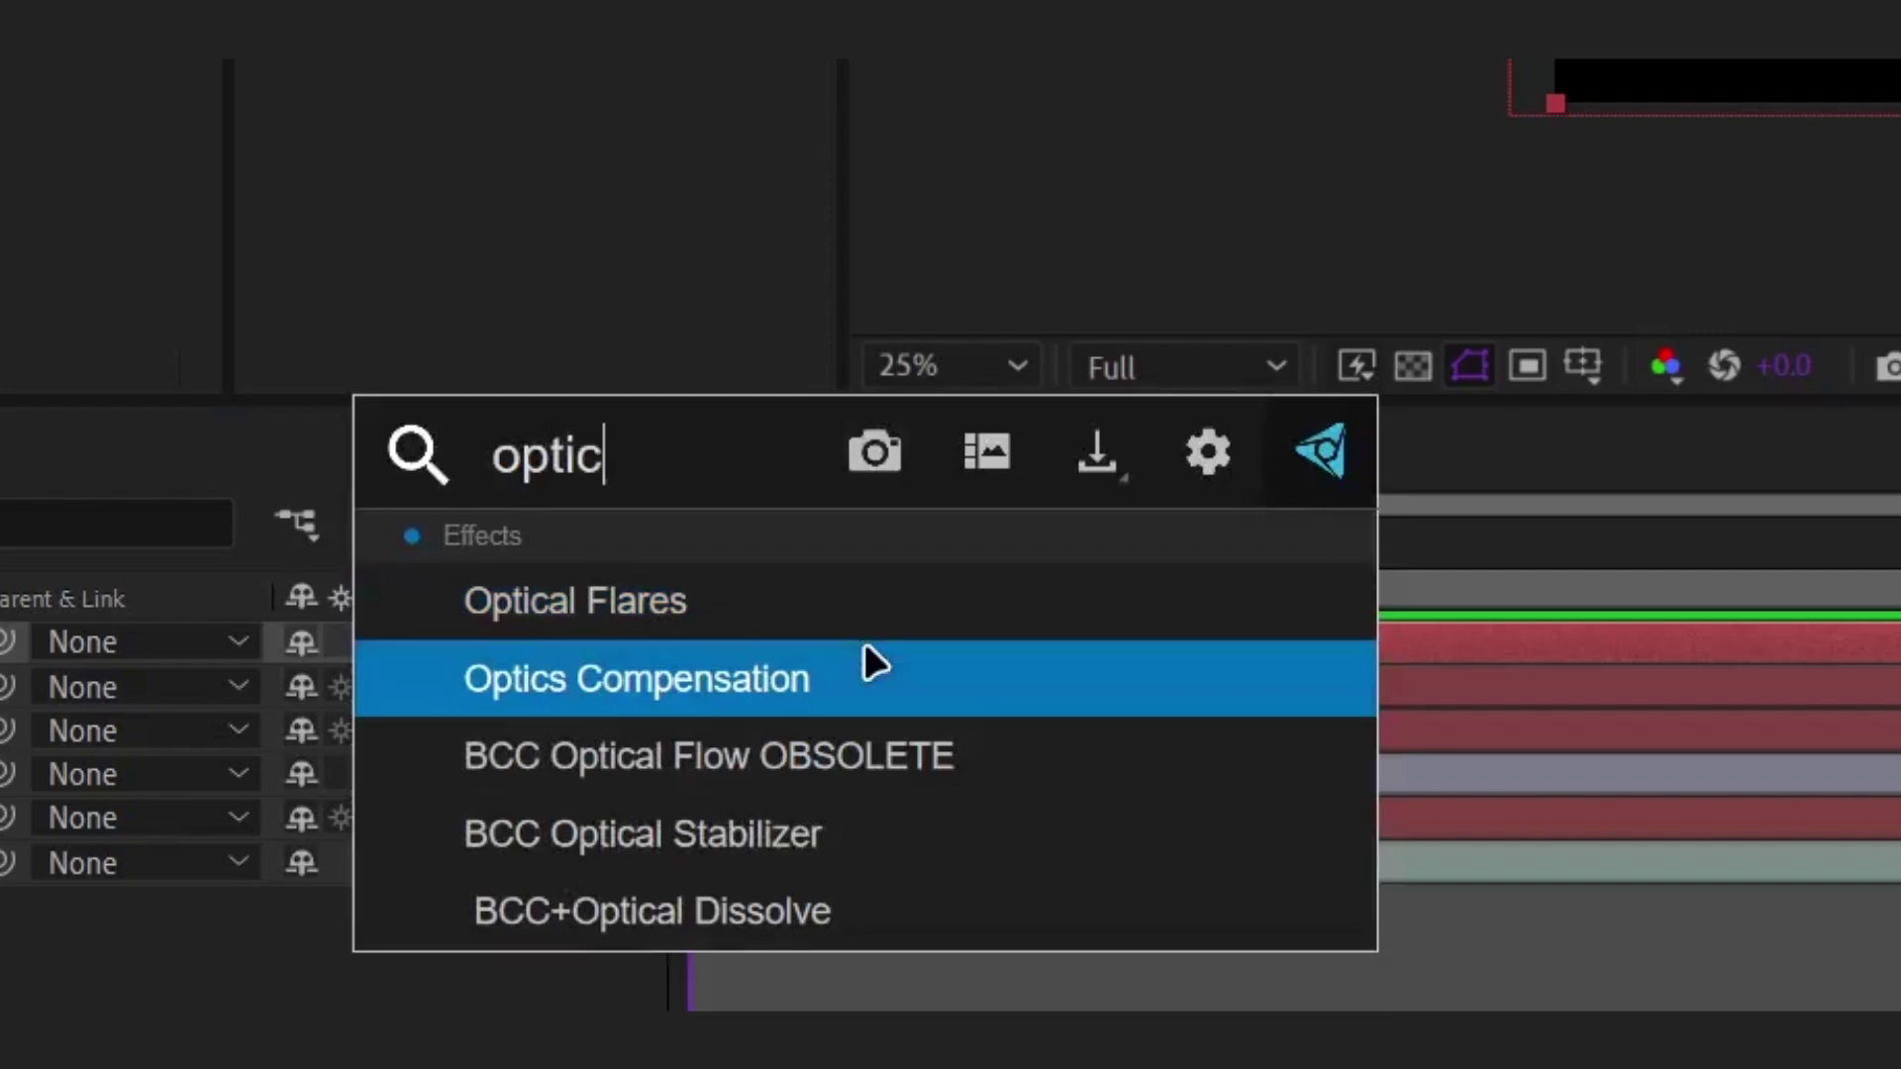
text(al)
key(Return)
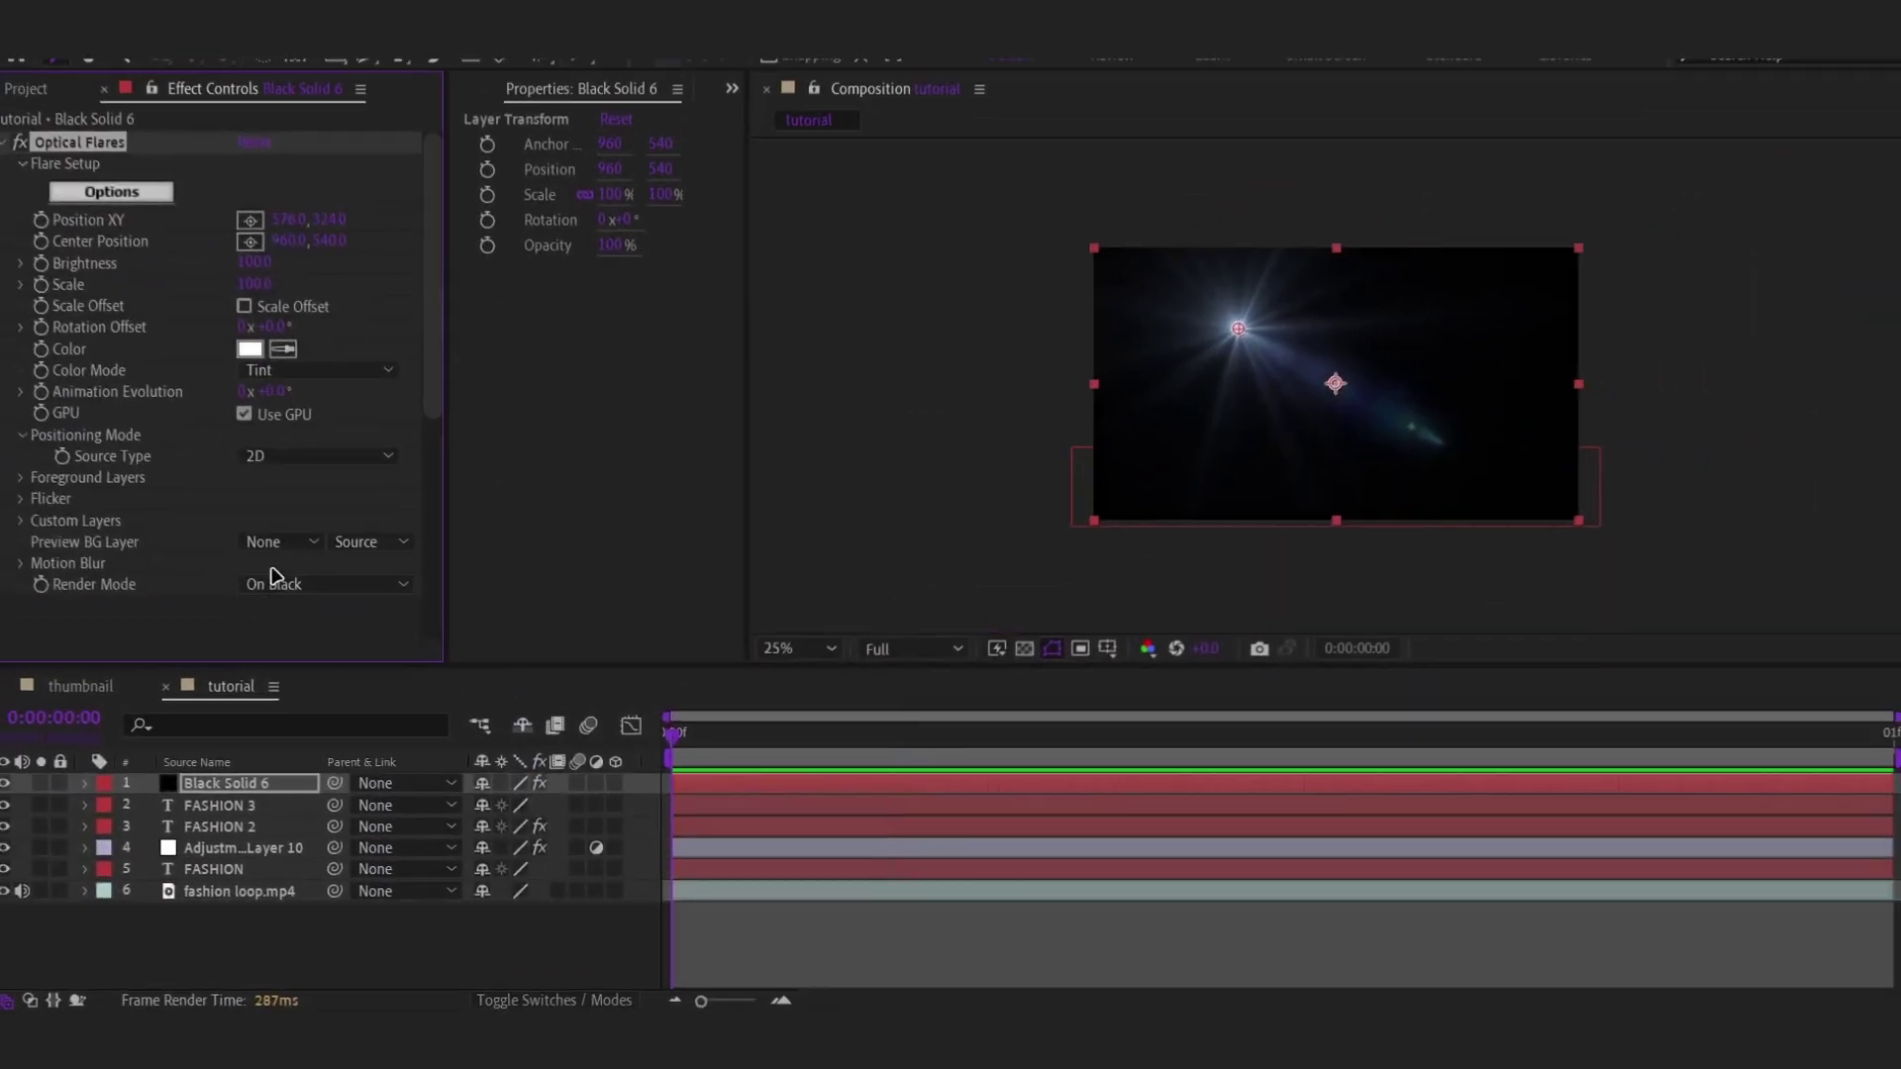
click(282, 591)
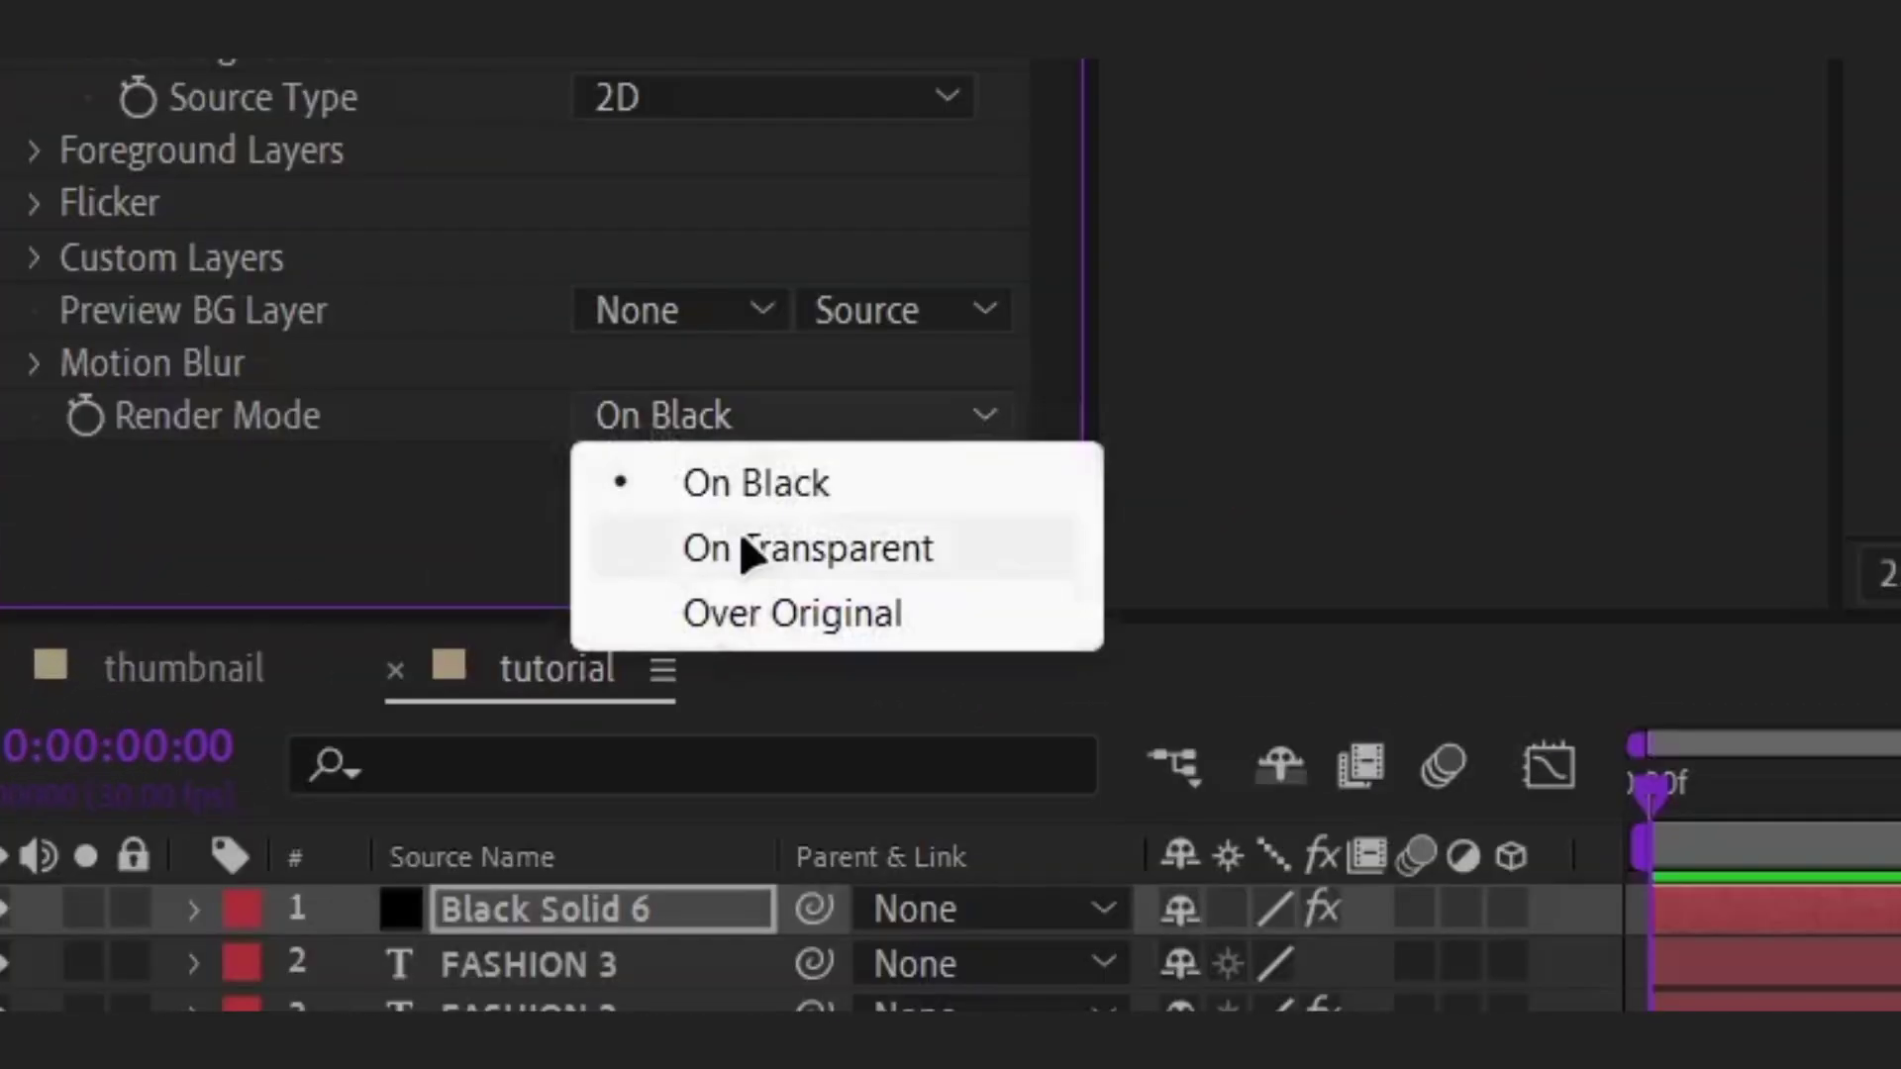
click(743, 548)
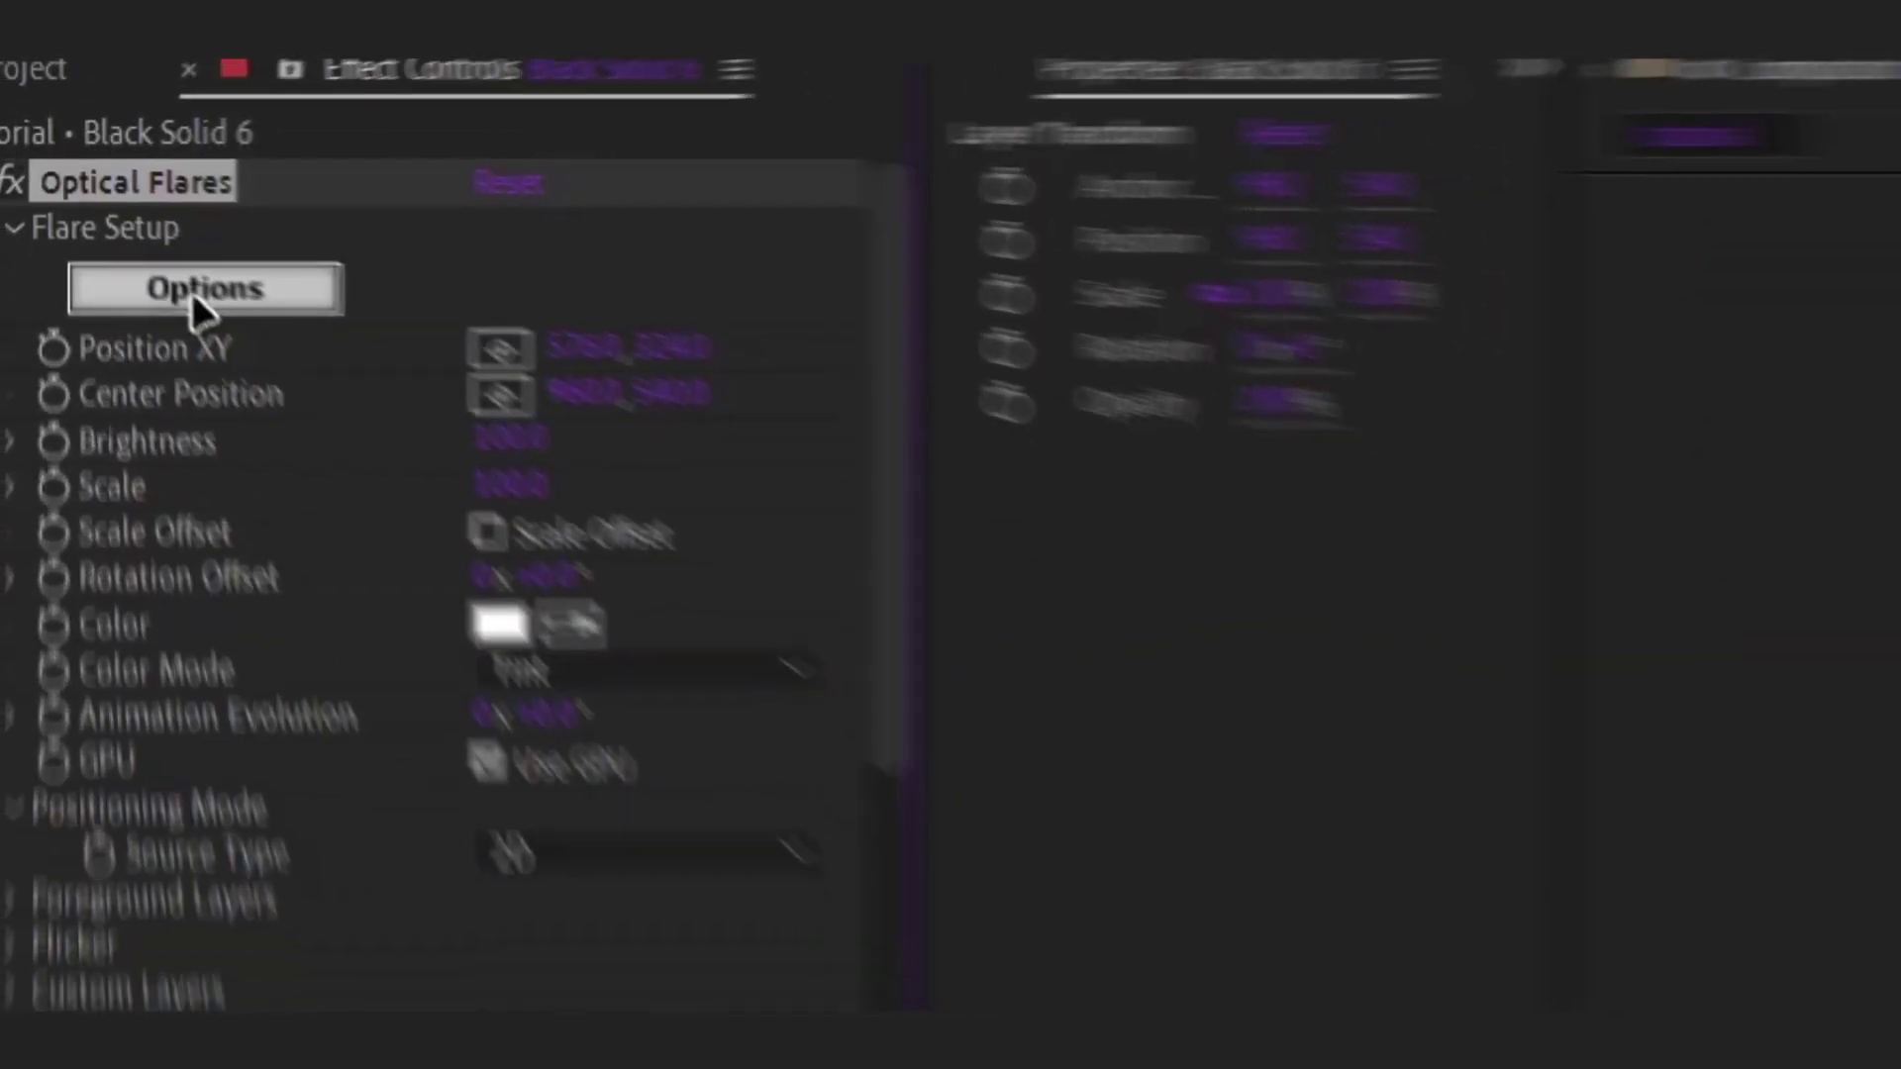
In the Optical Flares designer, delete every default element and add a single Streak.
click(122, 205)
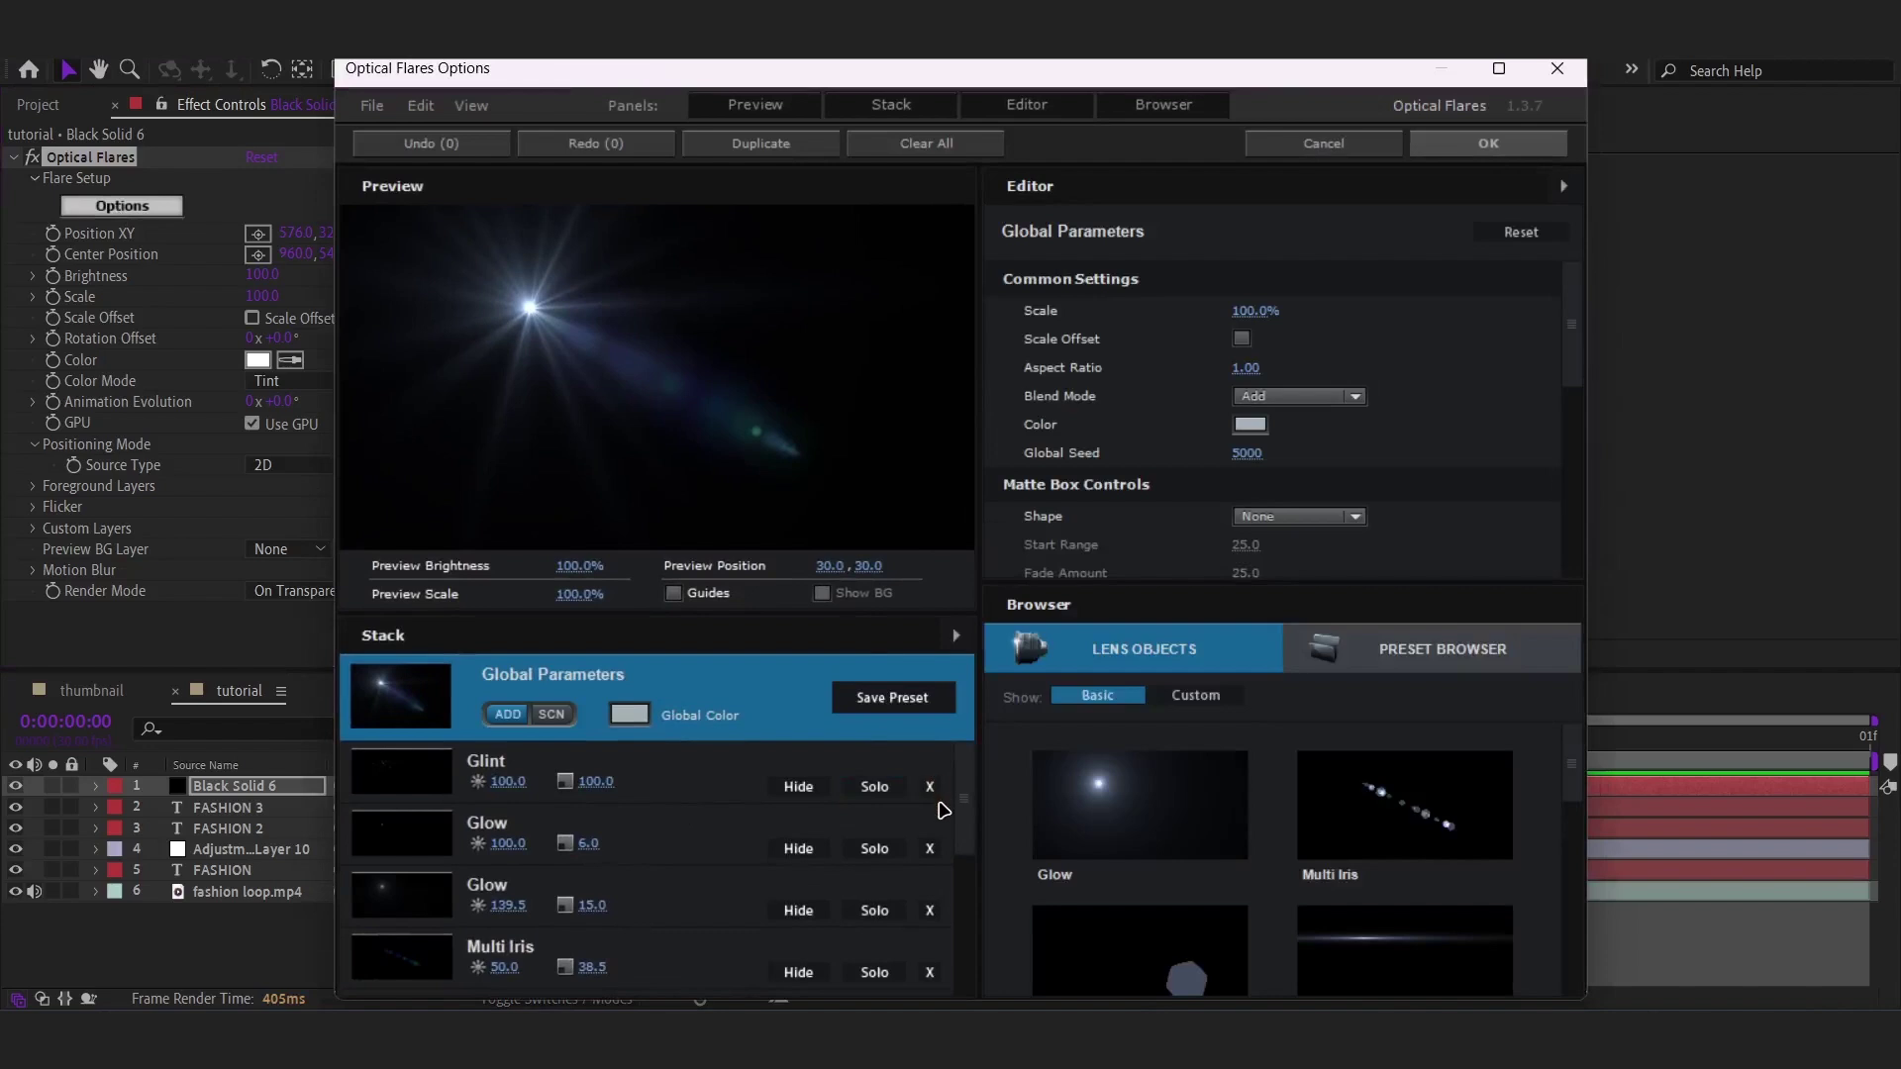
click(931, 787)
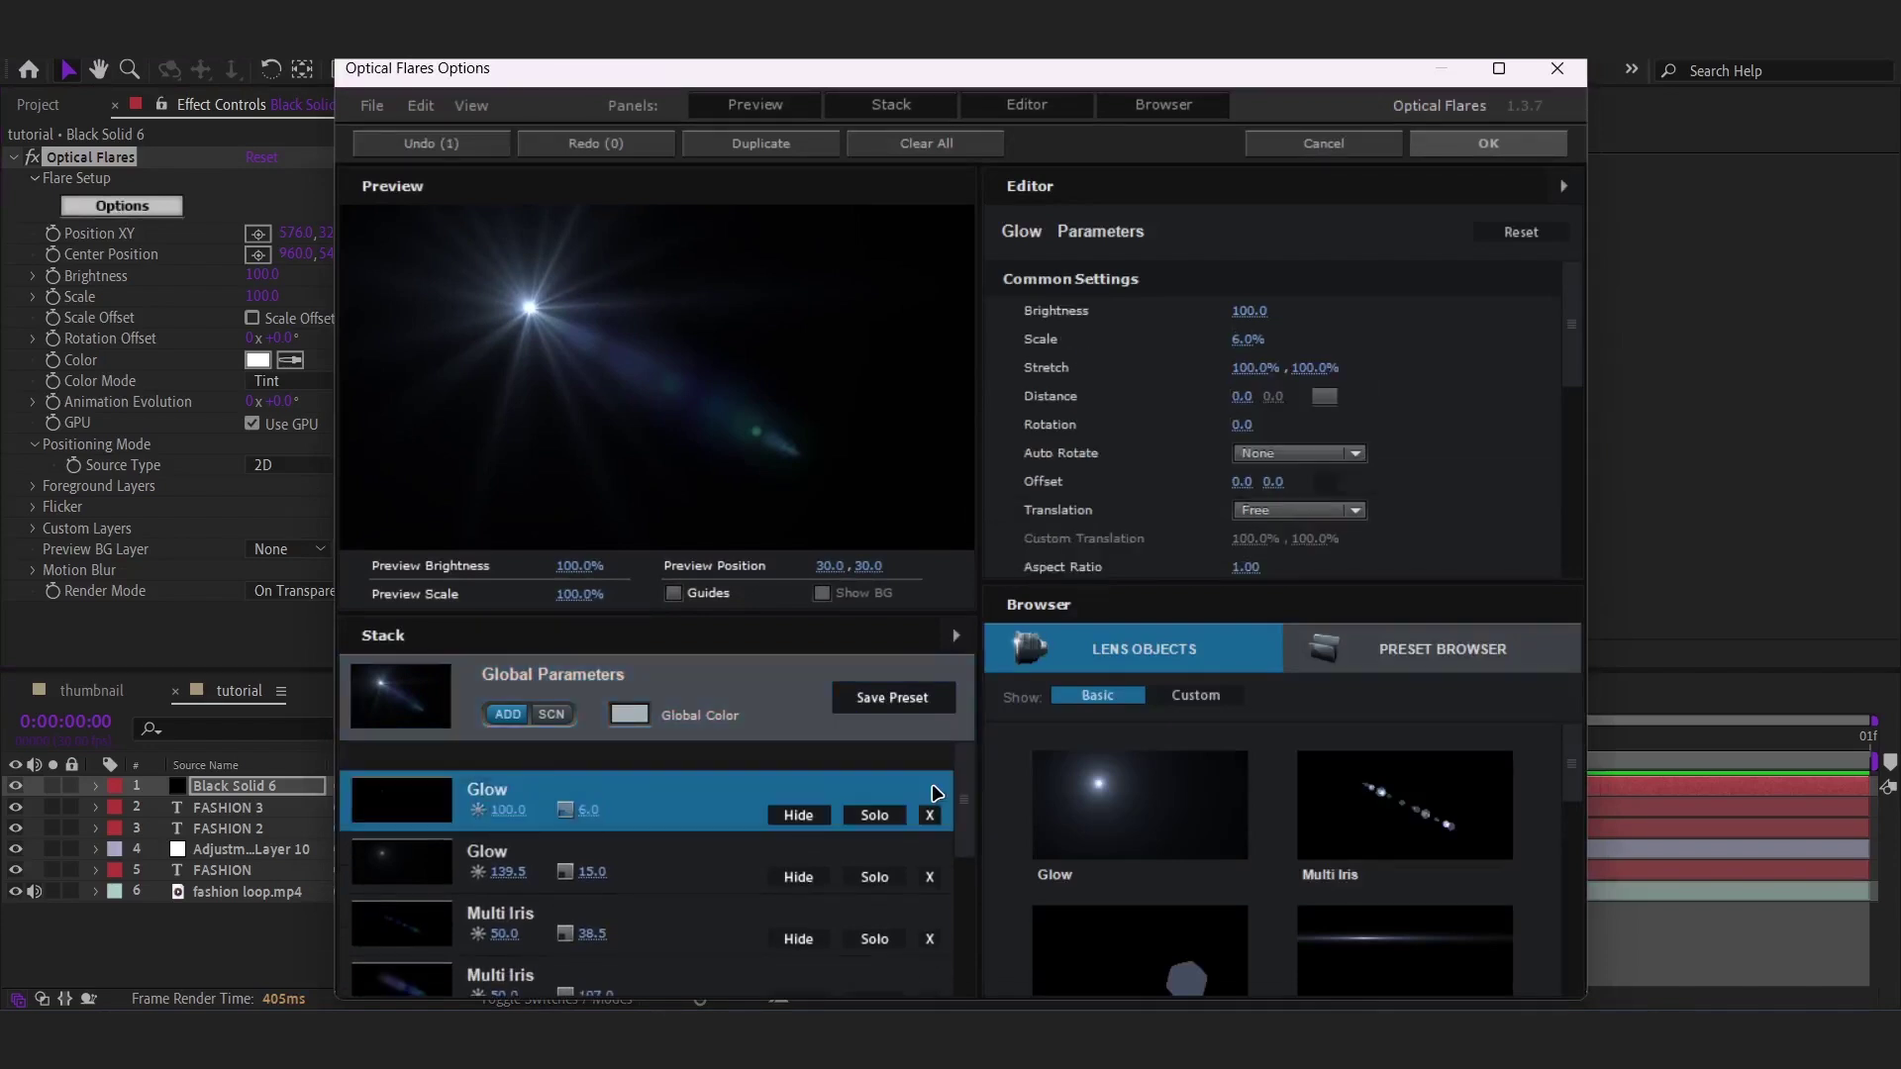
click(932, 787)
click(932, 787)
click(932, 787)
click(932, 787)
click(932, 787)
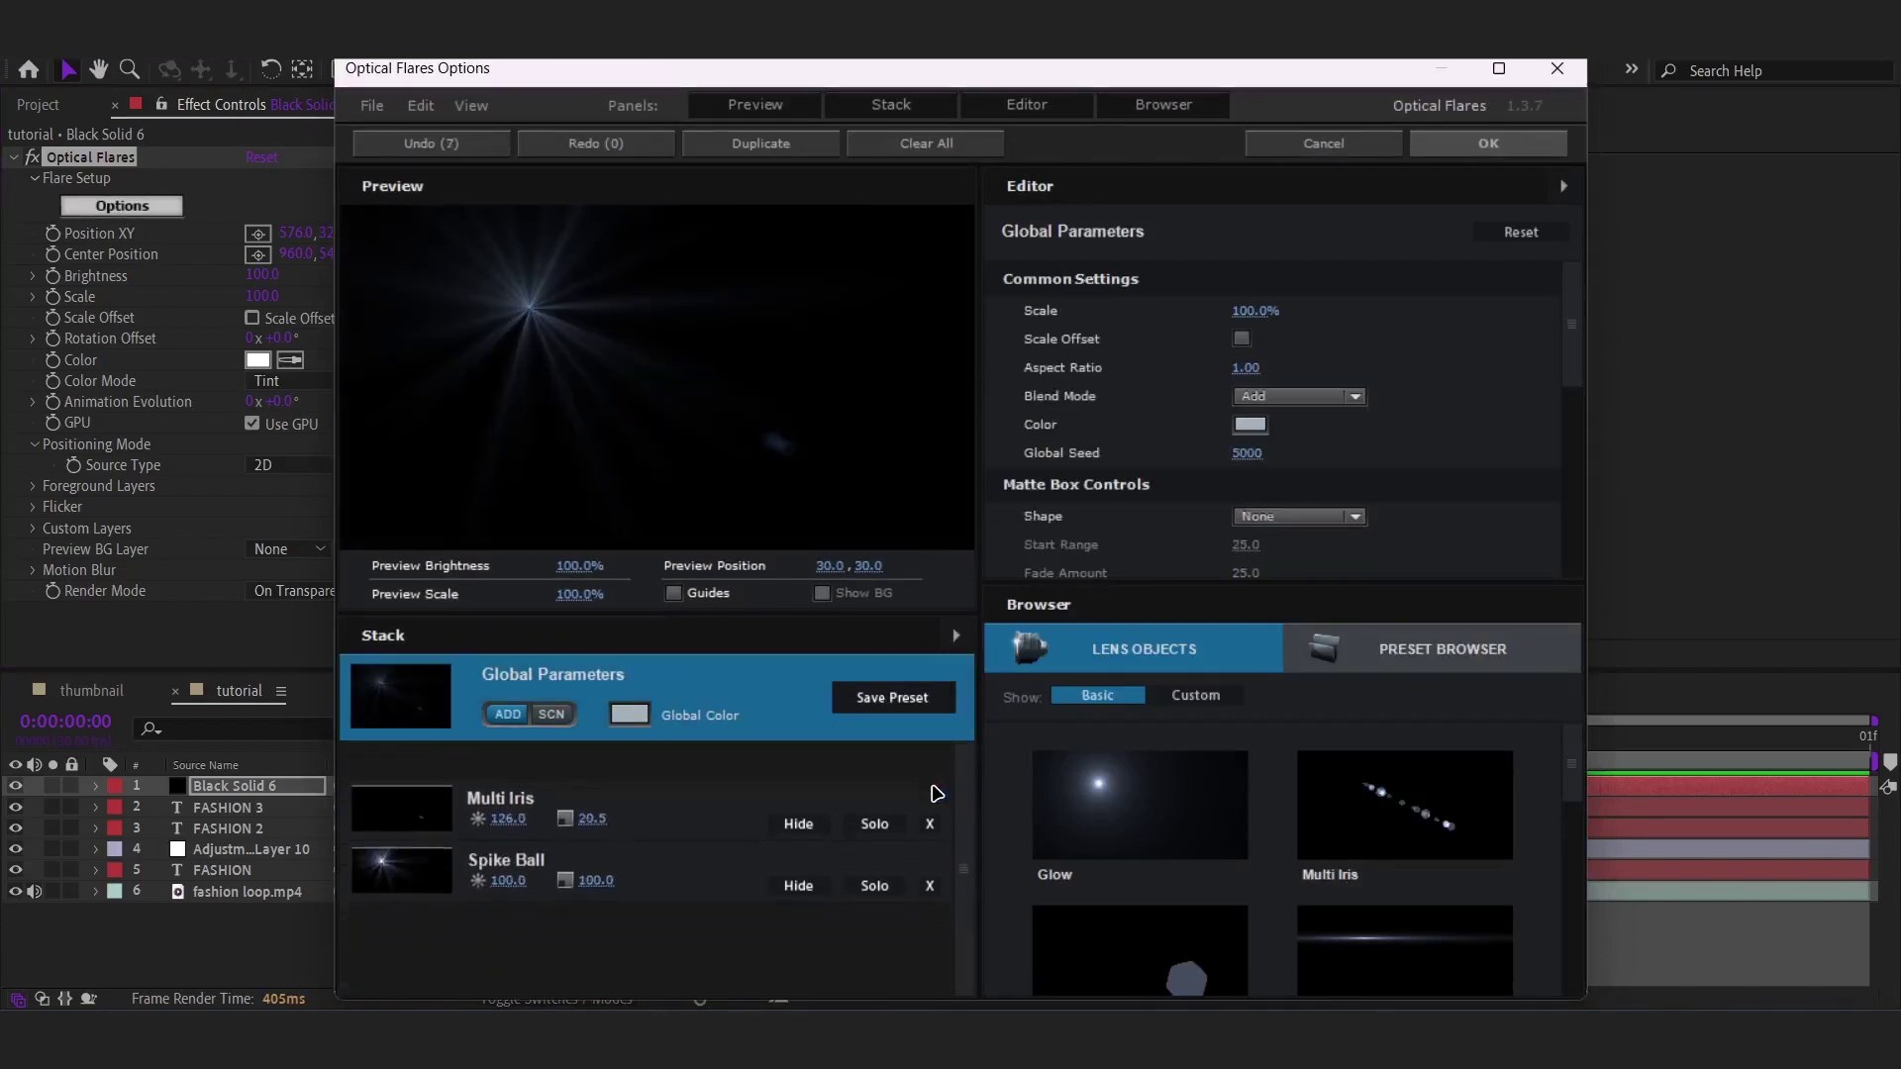
click(932, 787)
click(932, 787)
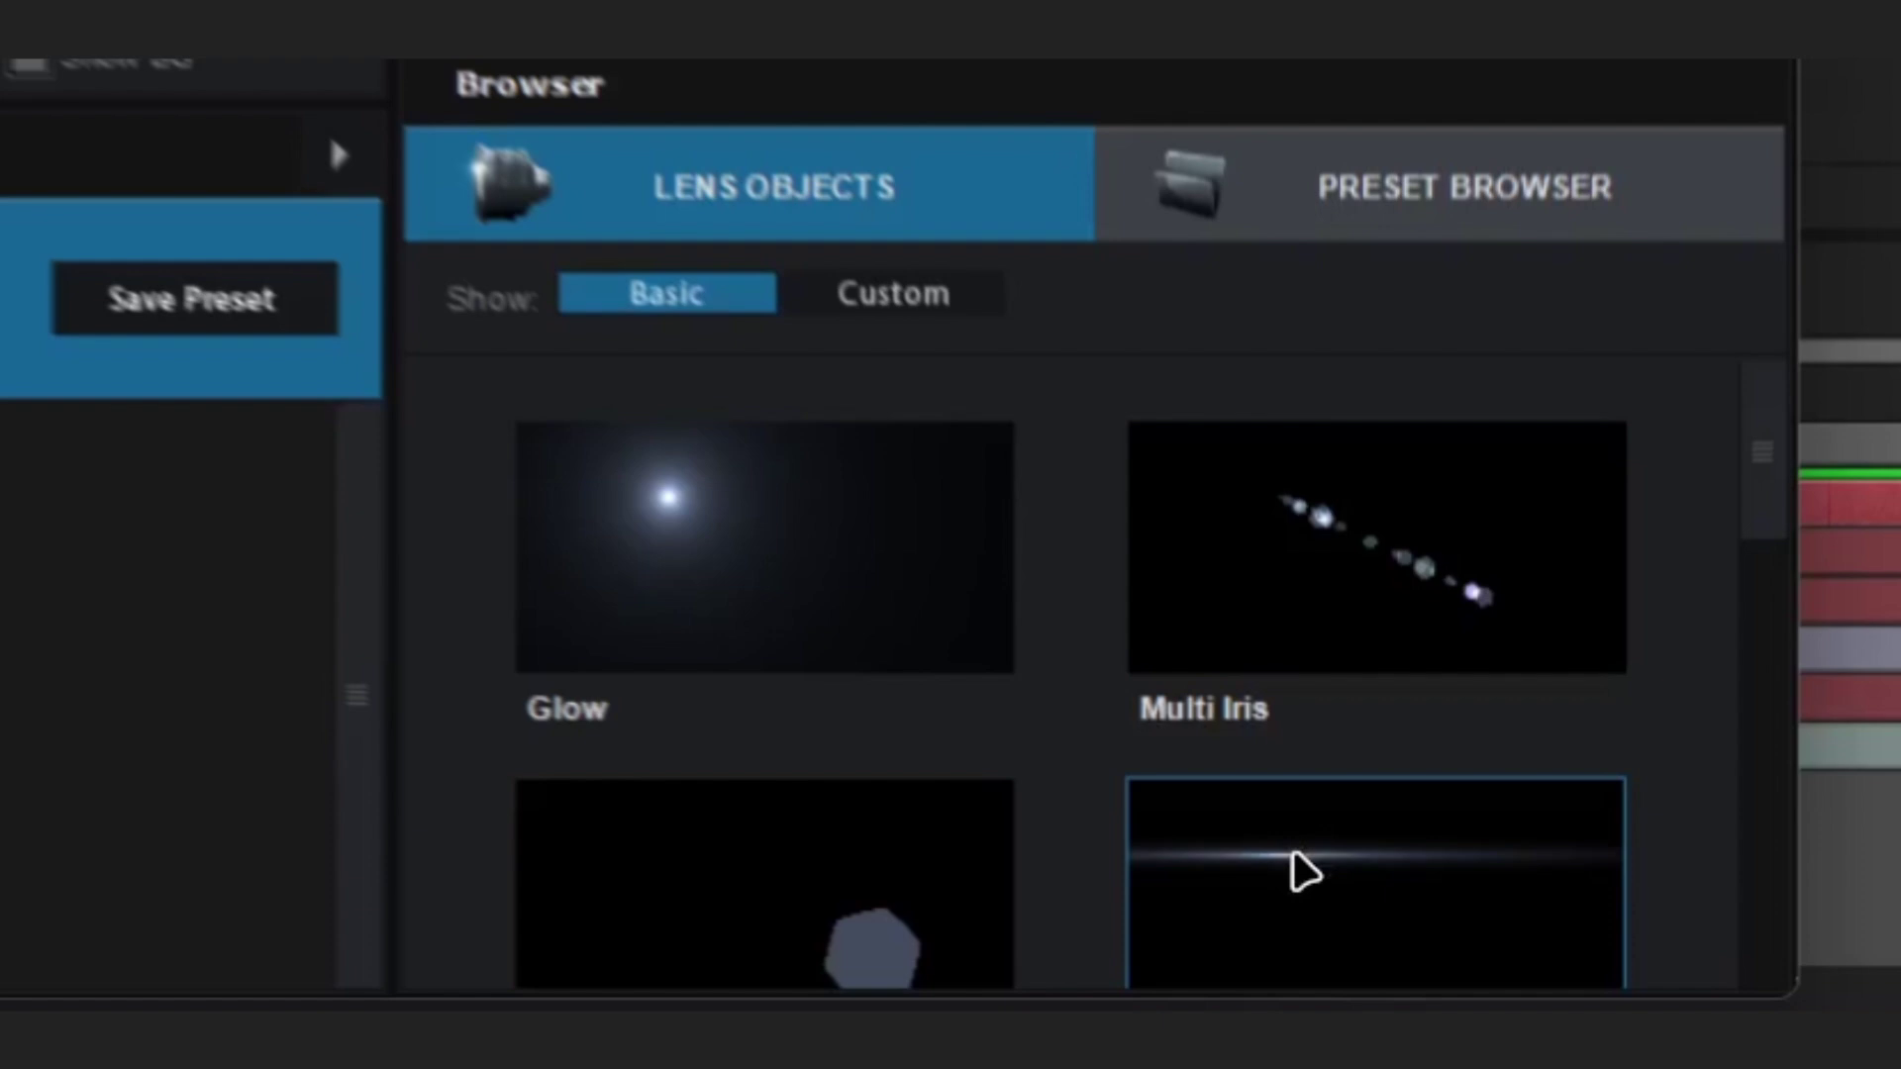
click(1299, 869)
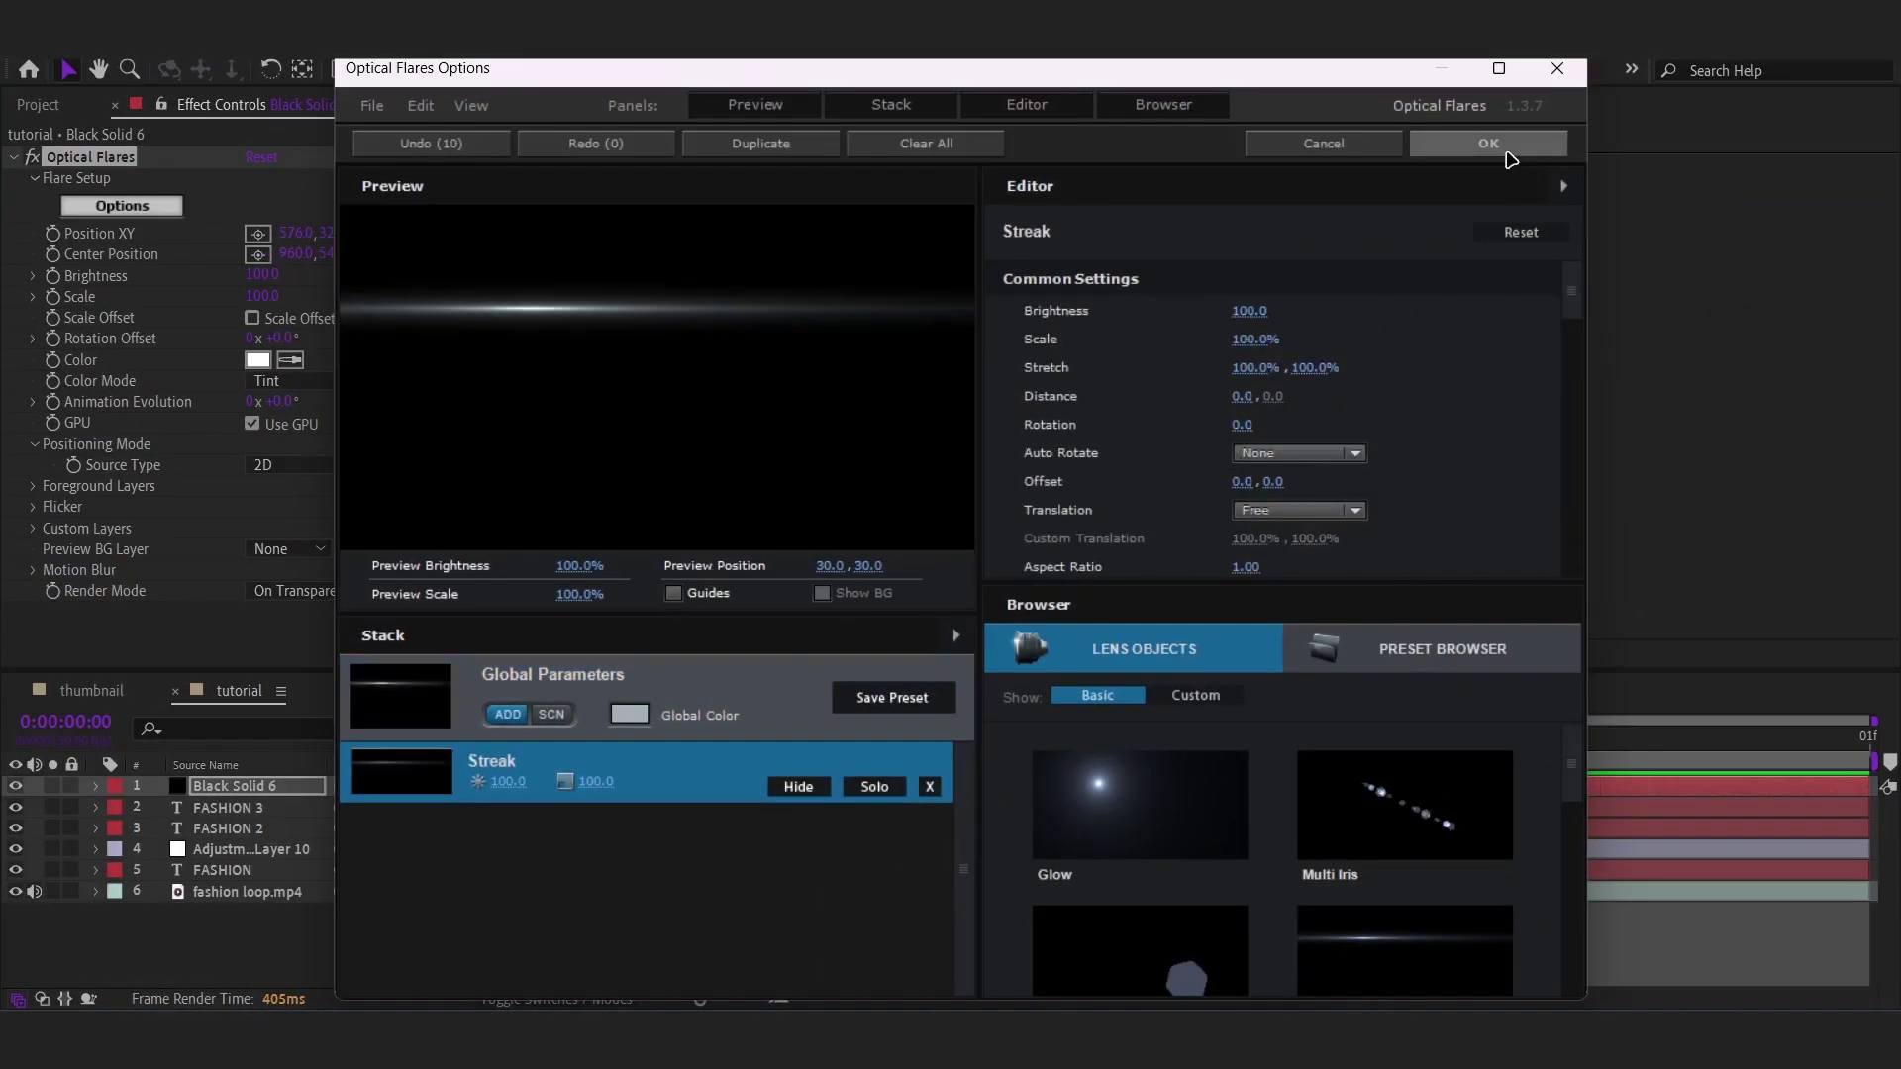
click(1497, 144)
Move the streak flare's position to 1216,608 in the comp viewer.
key(period)
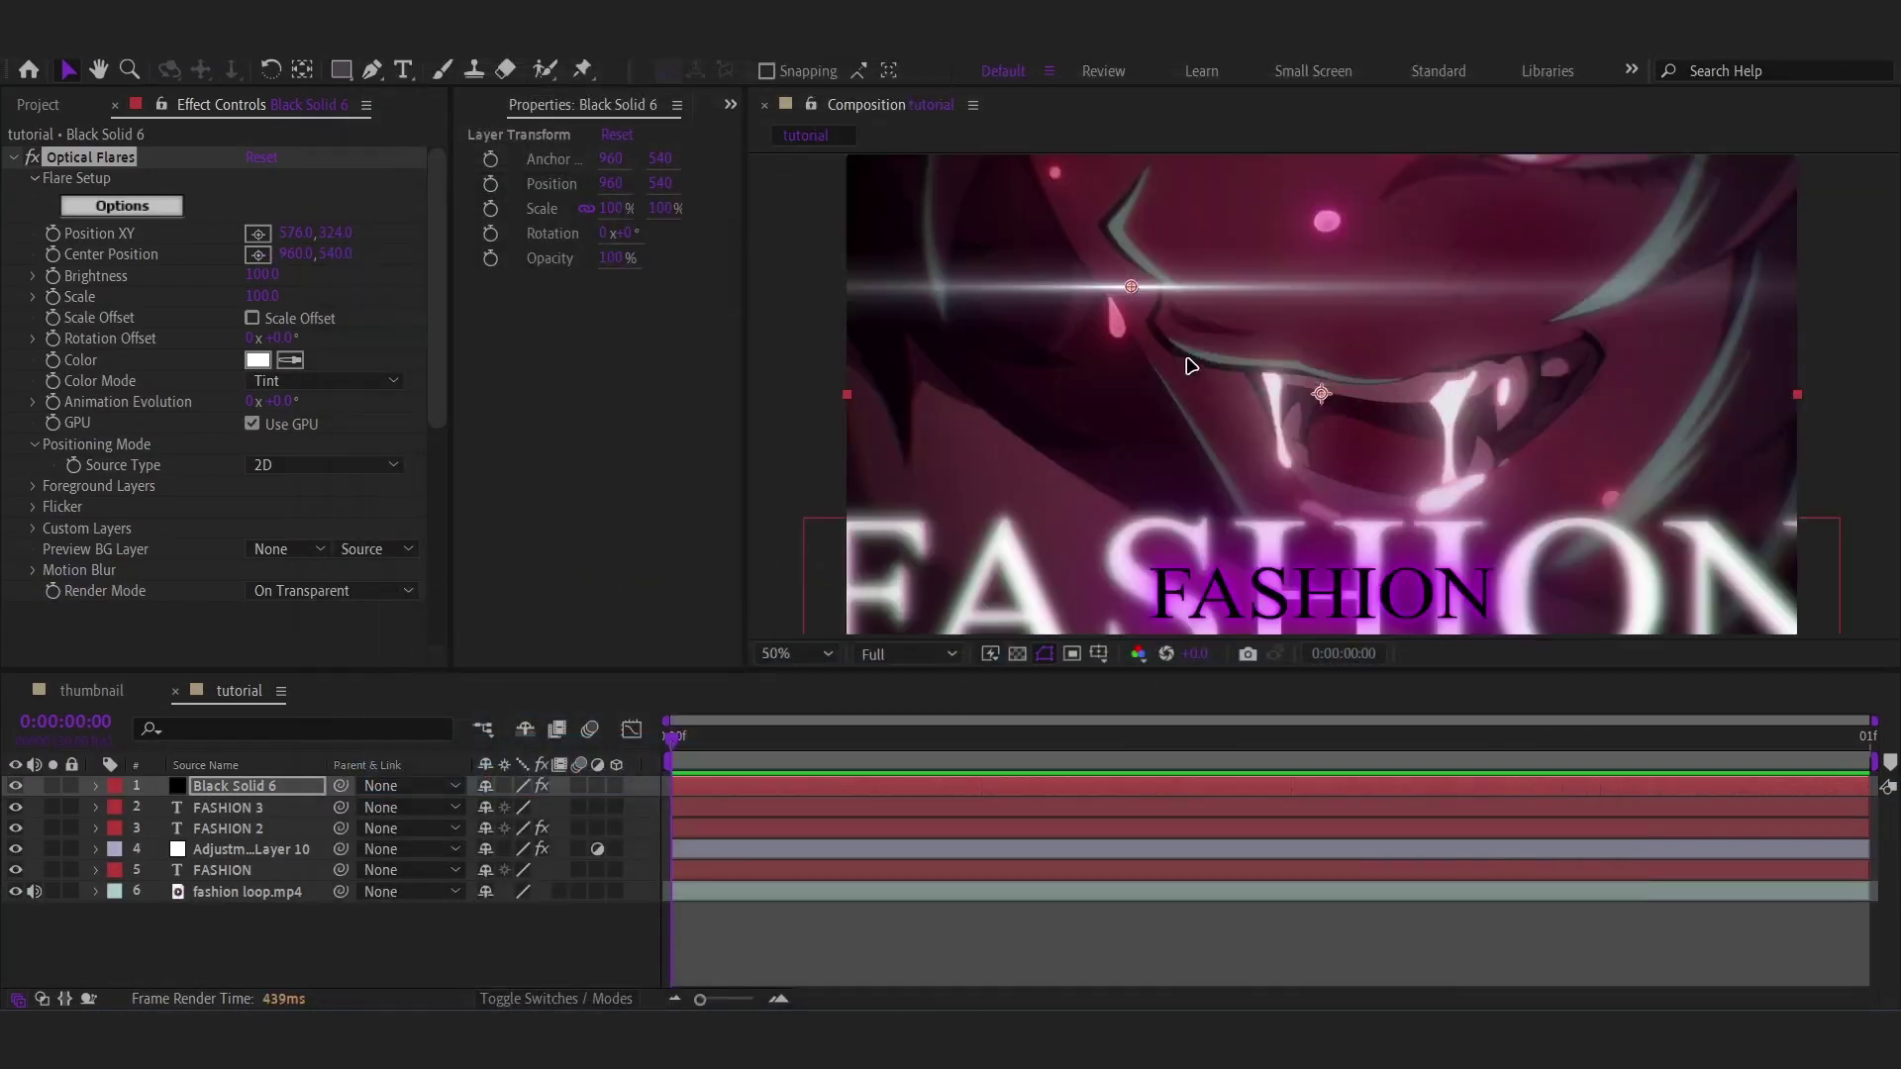
key(period)
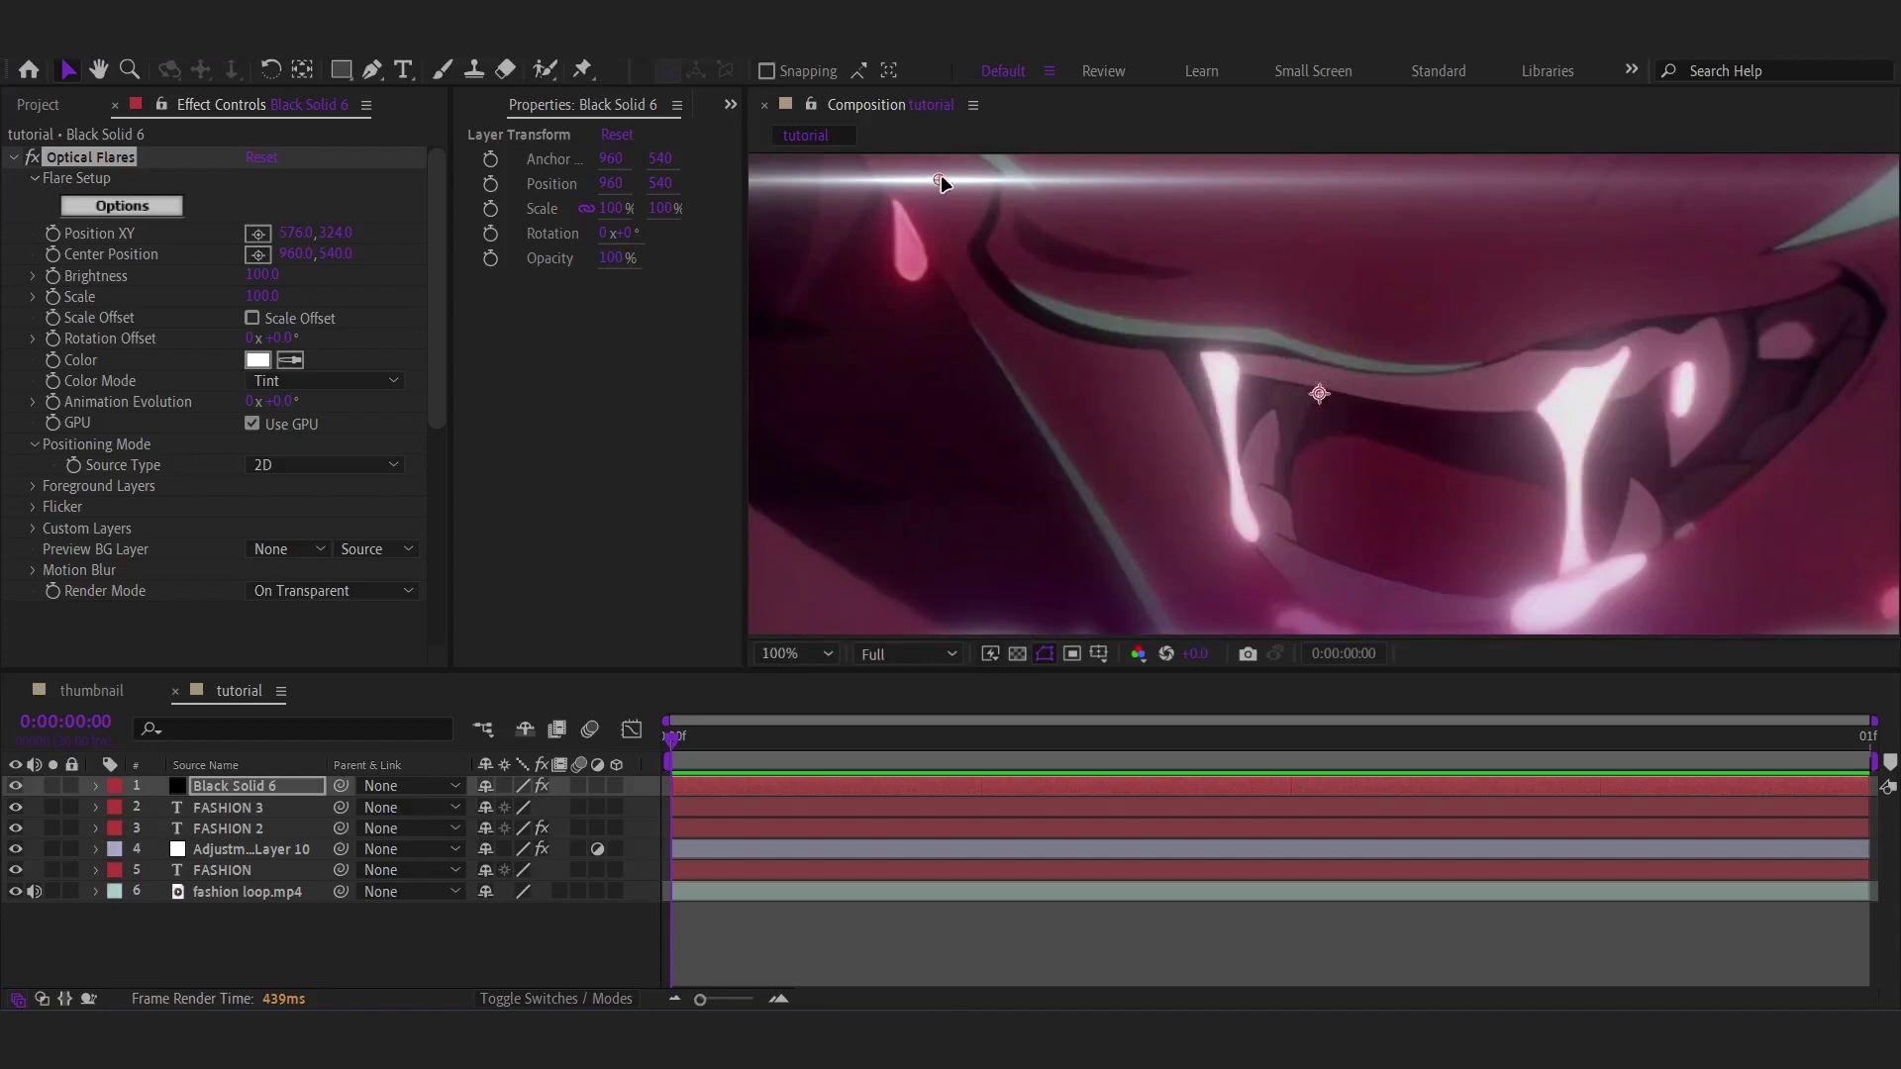
drag(939, 184, 995, 232)
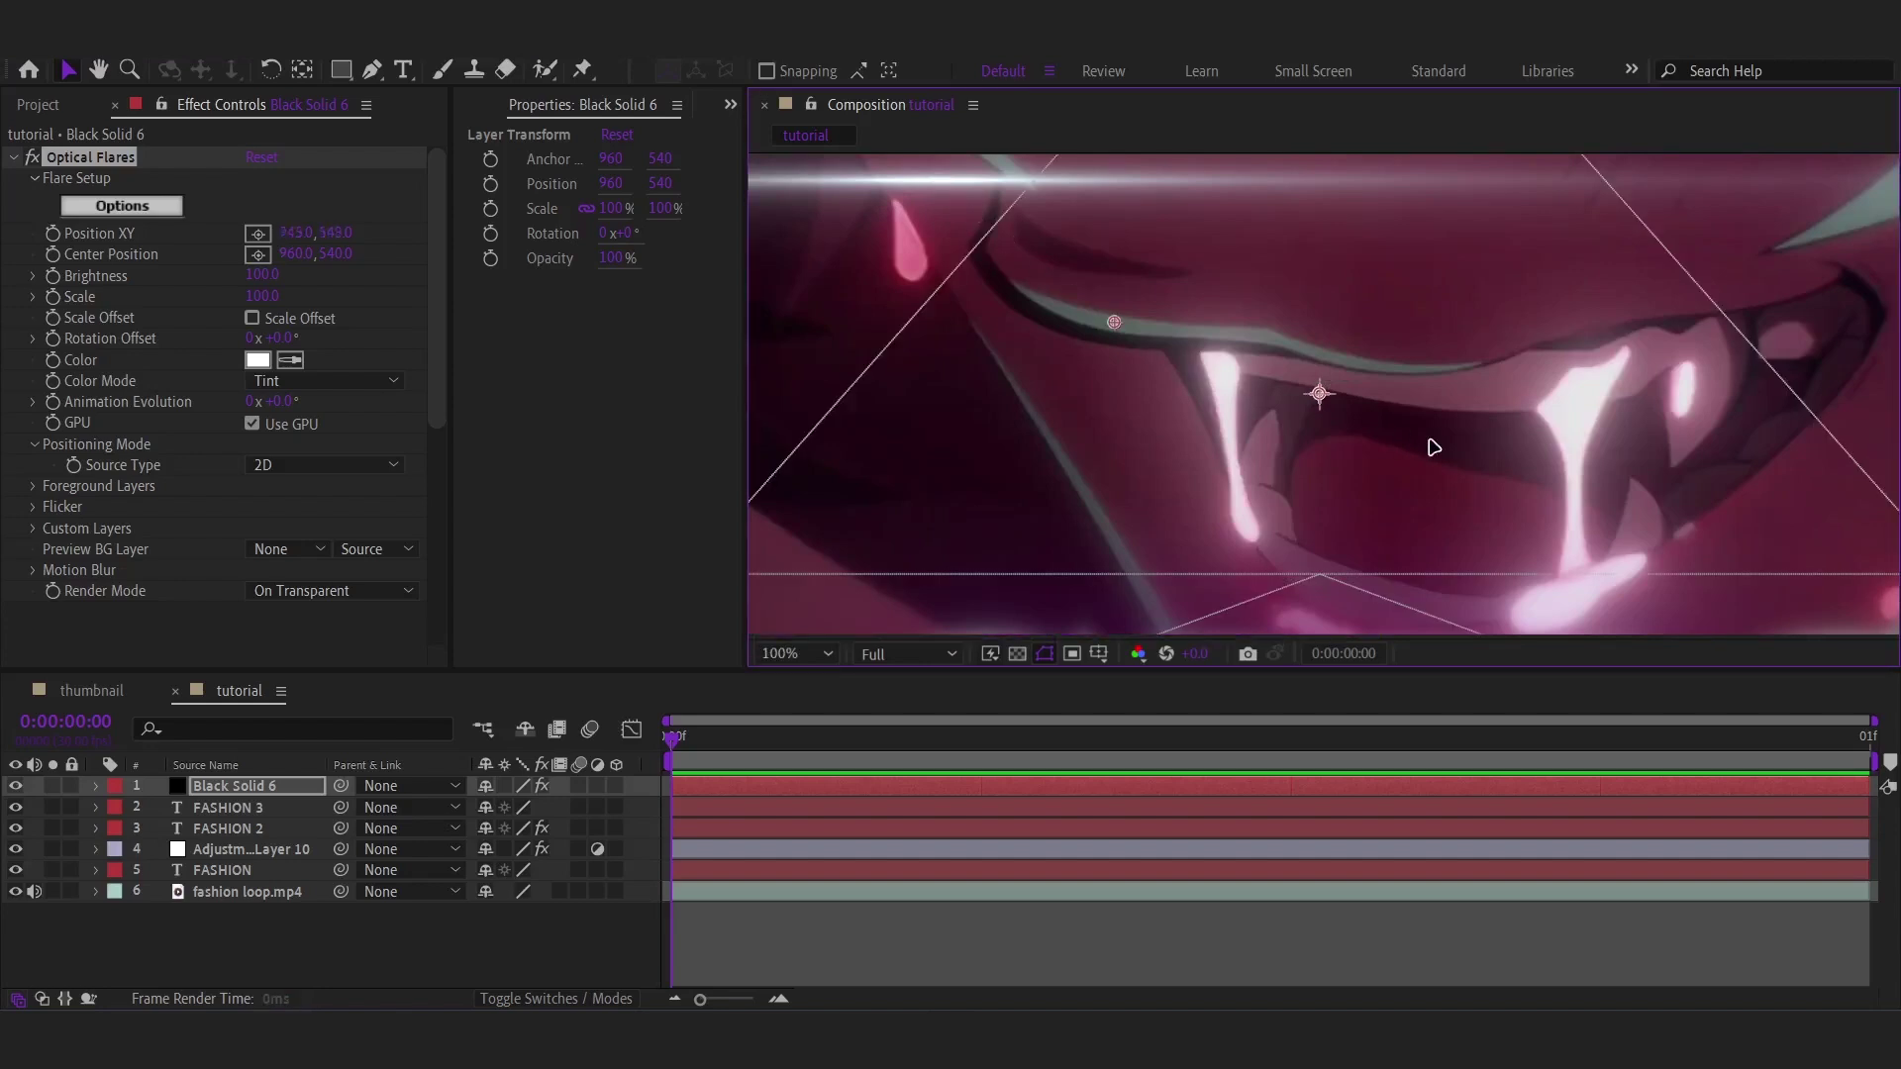
drag(1566, 463, 1579, 462)
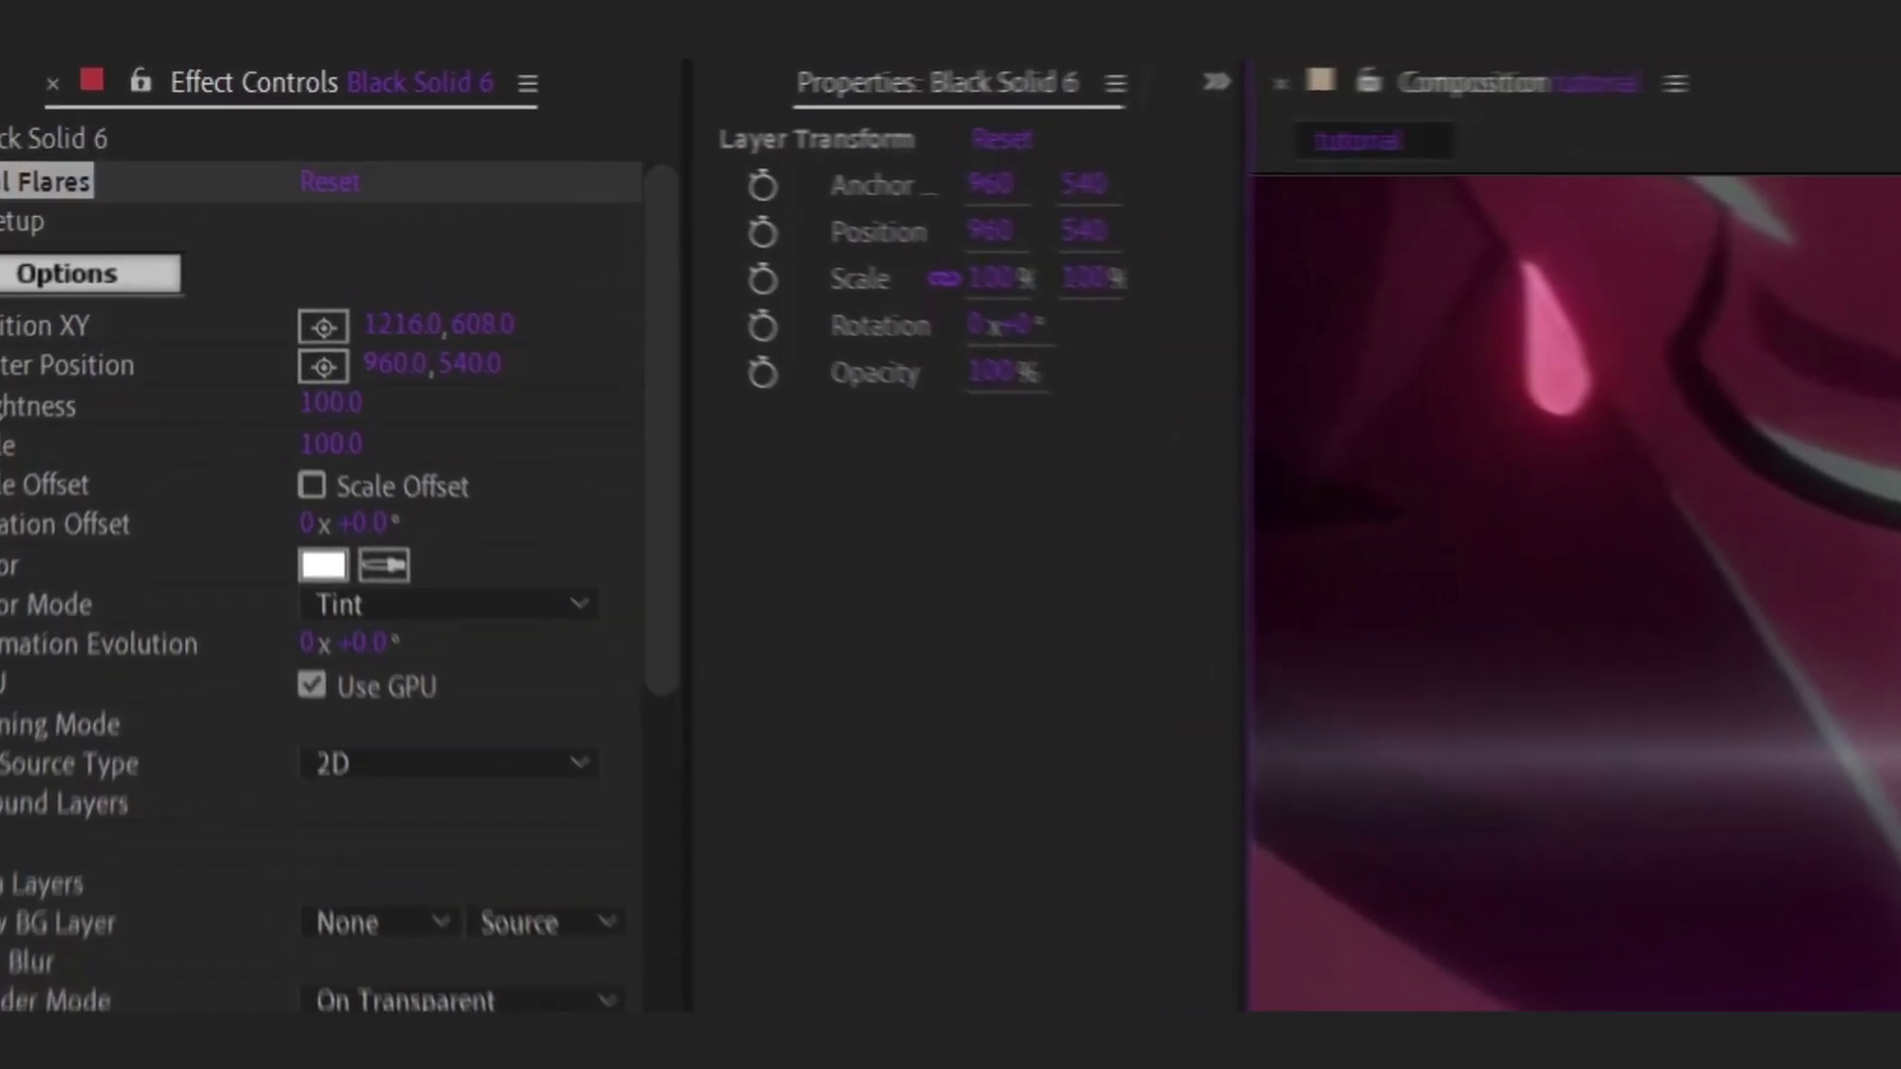
Set the flare Brightness to 20 and pick a light purple (C586CF) colour.
click(322, 358)
text(2)
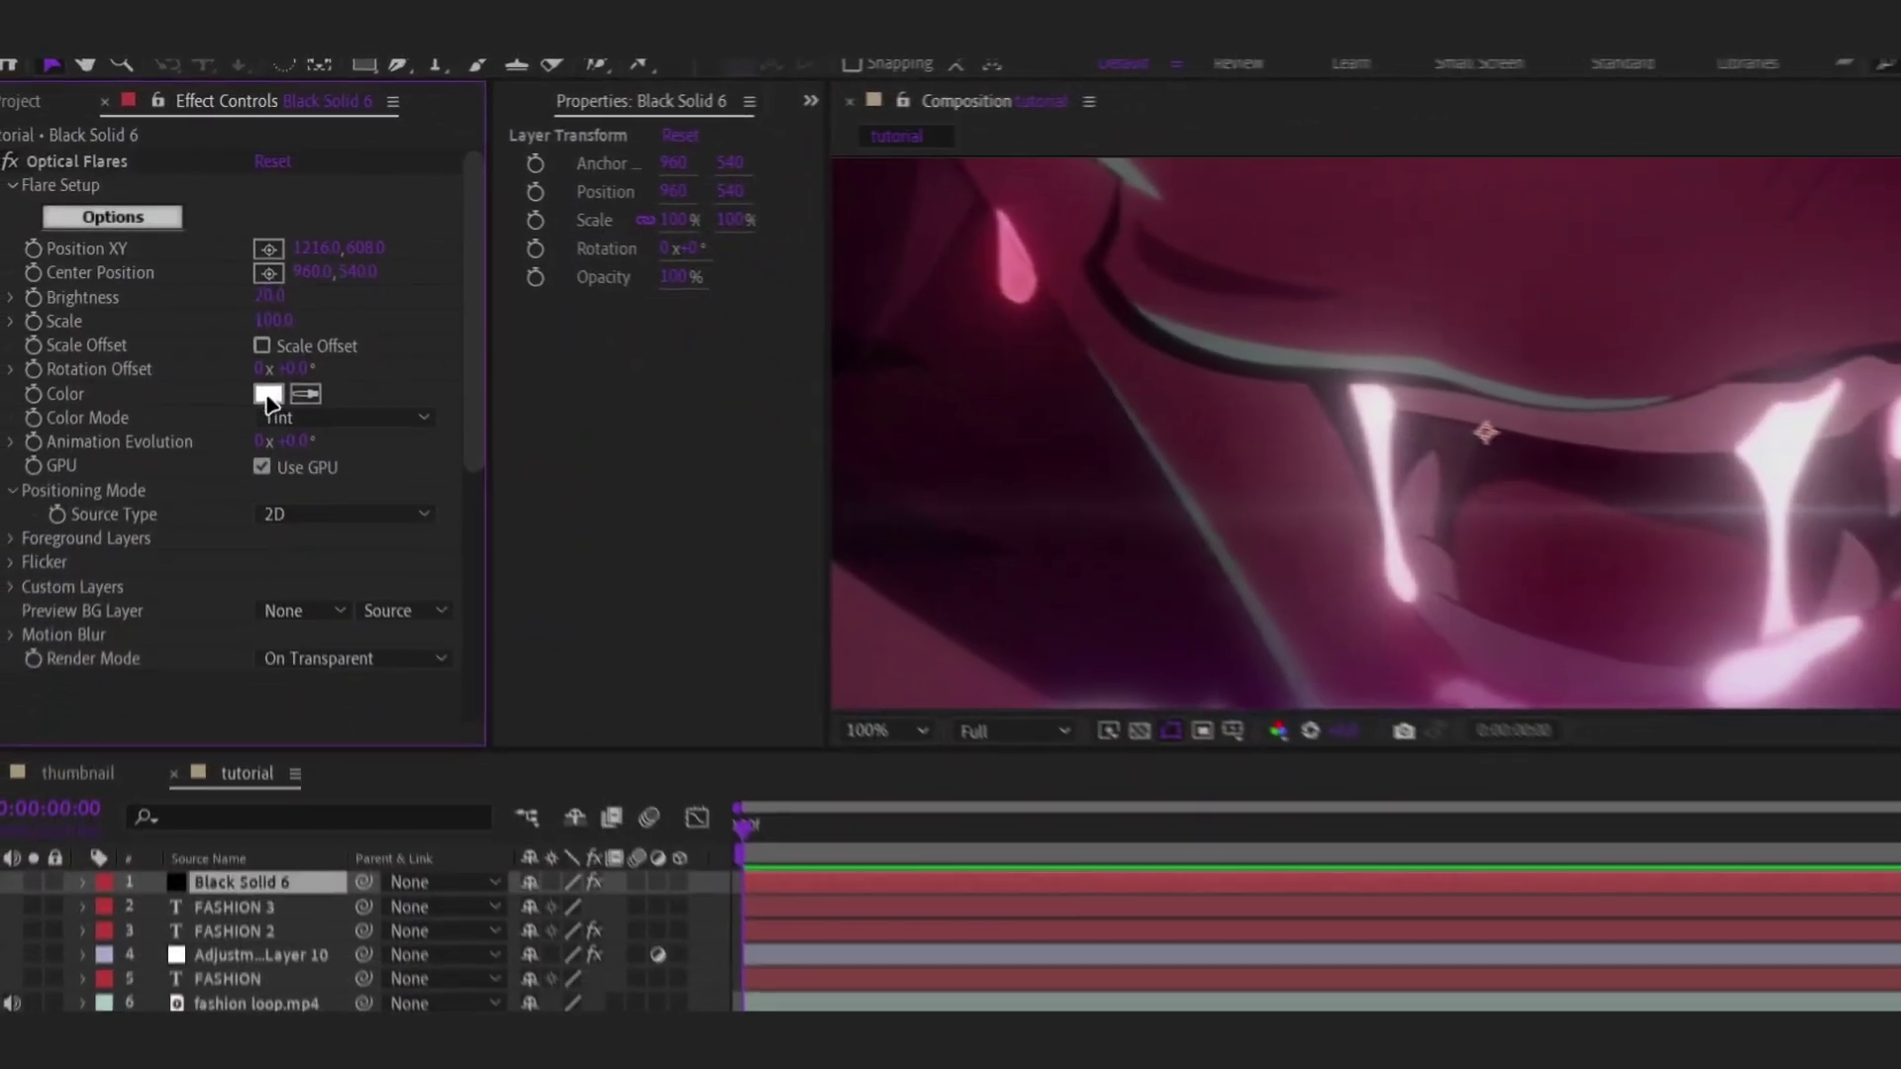
click(262, 371)
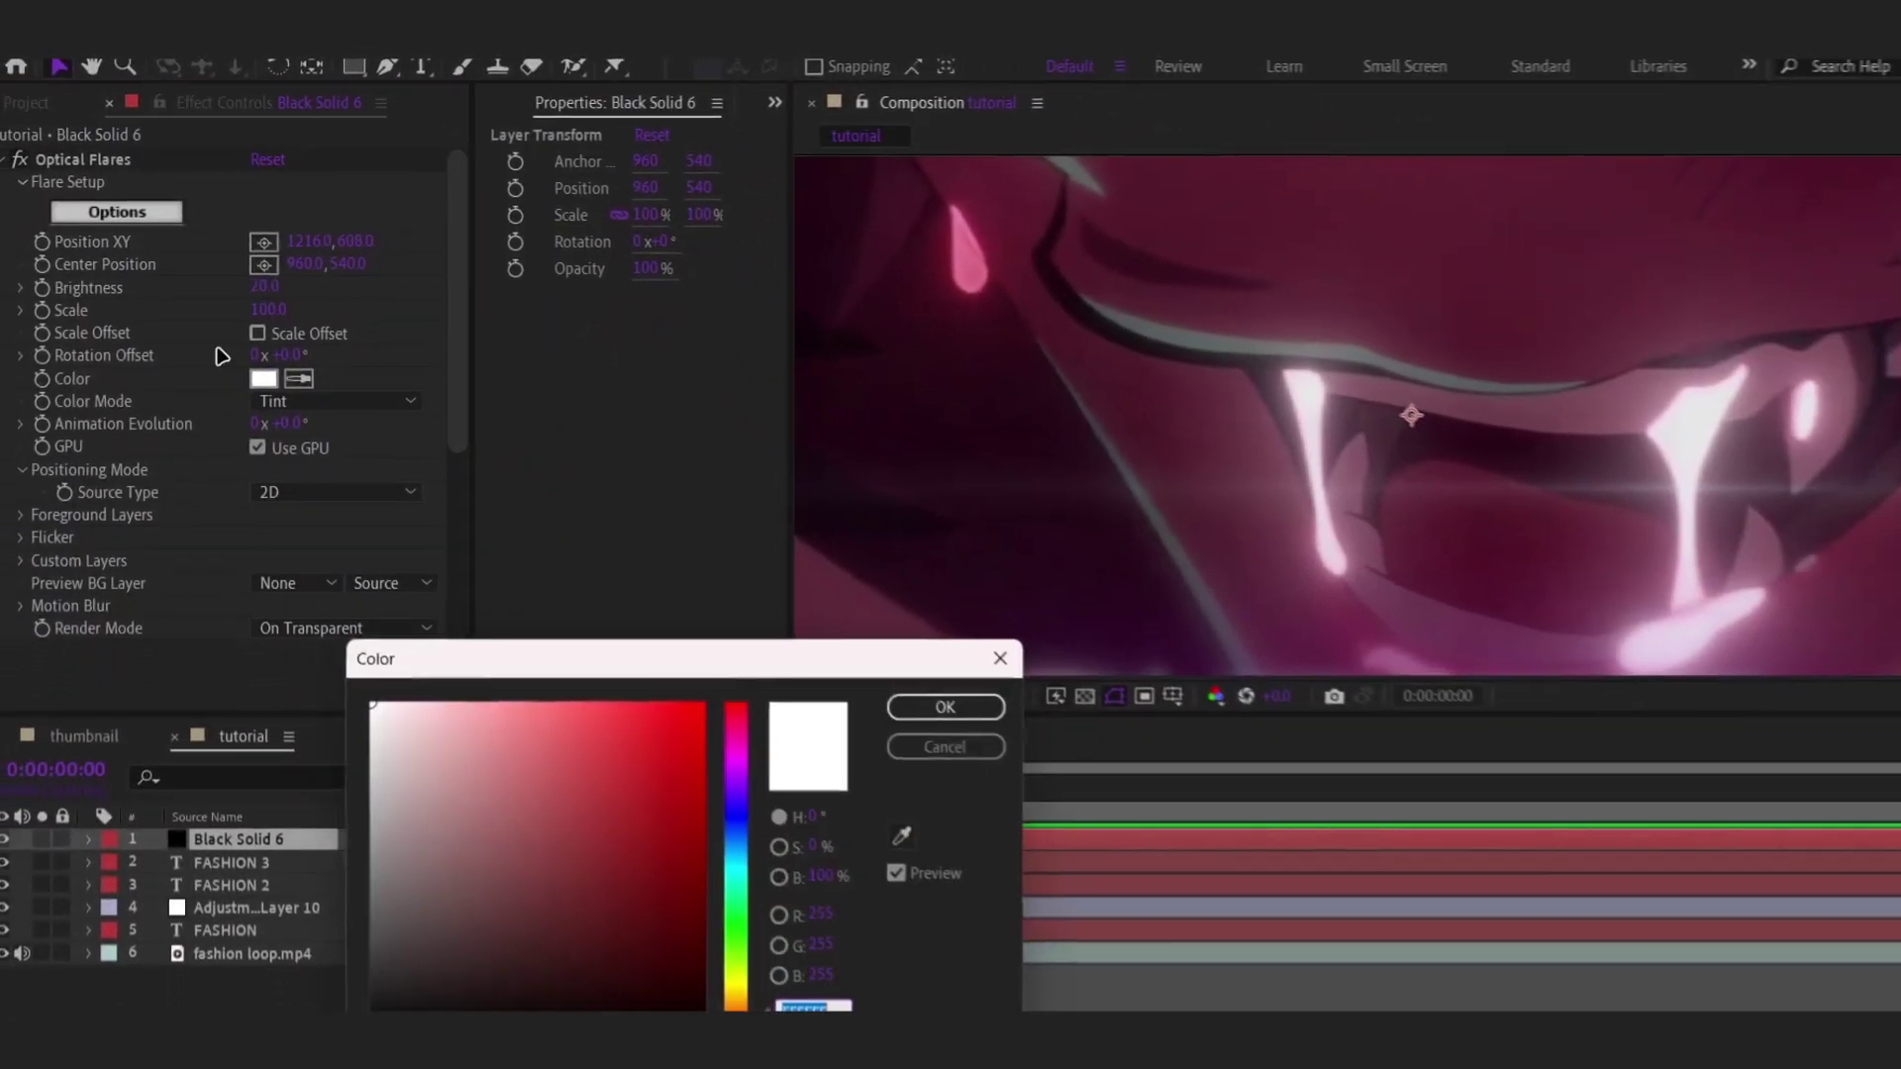
click(726, 743)
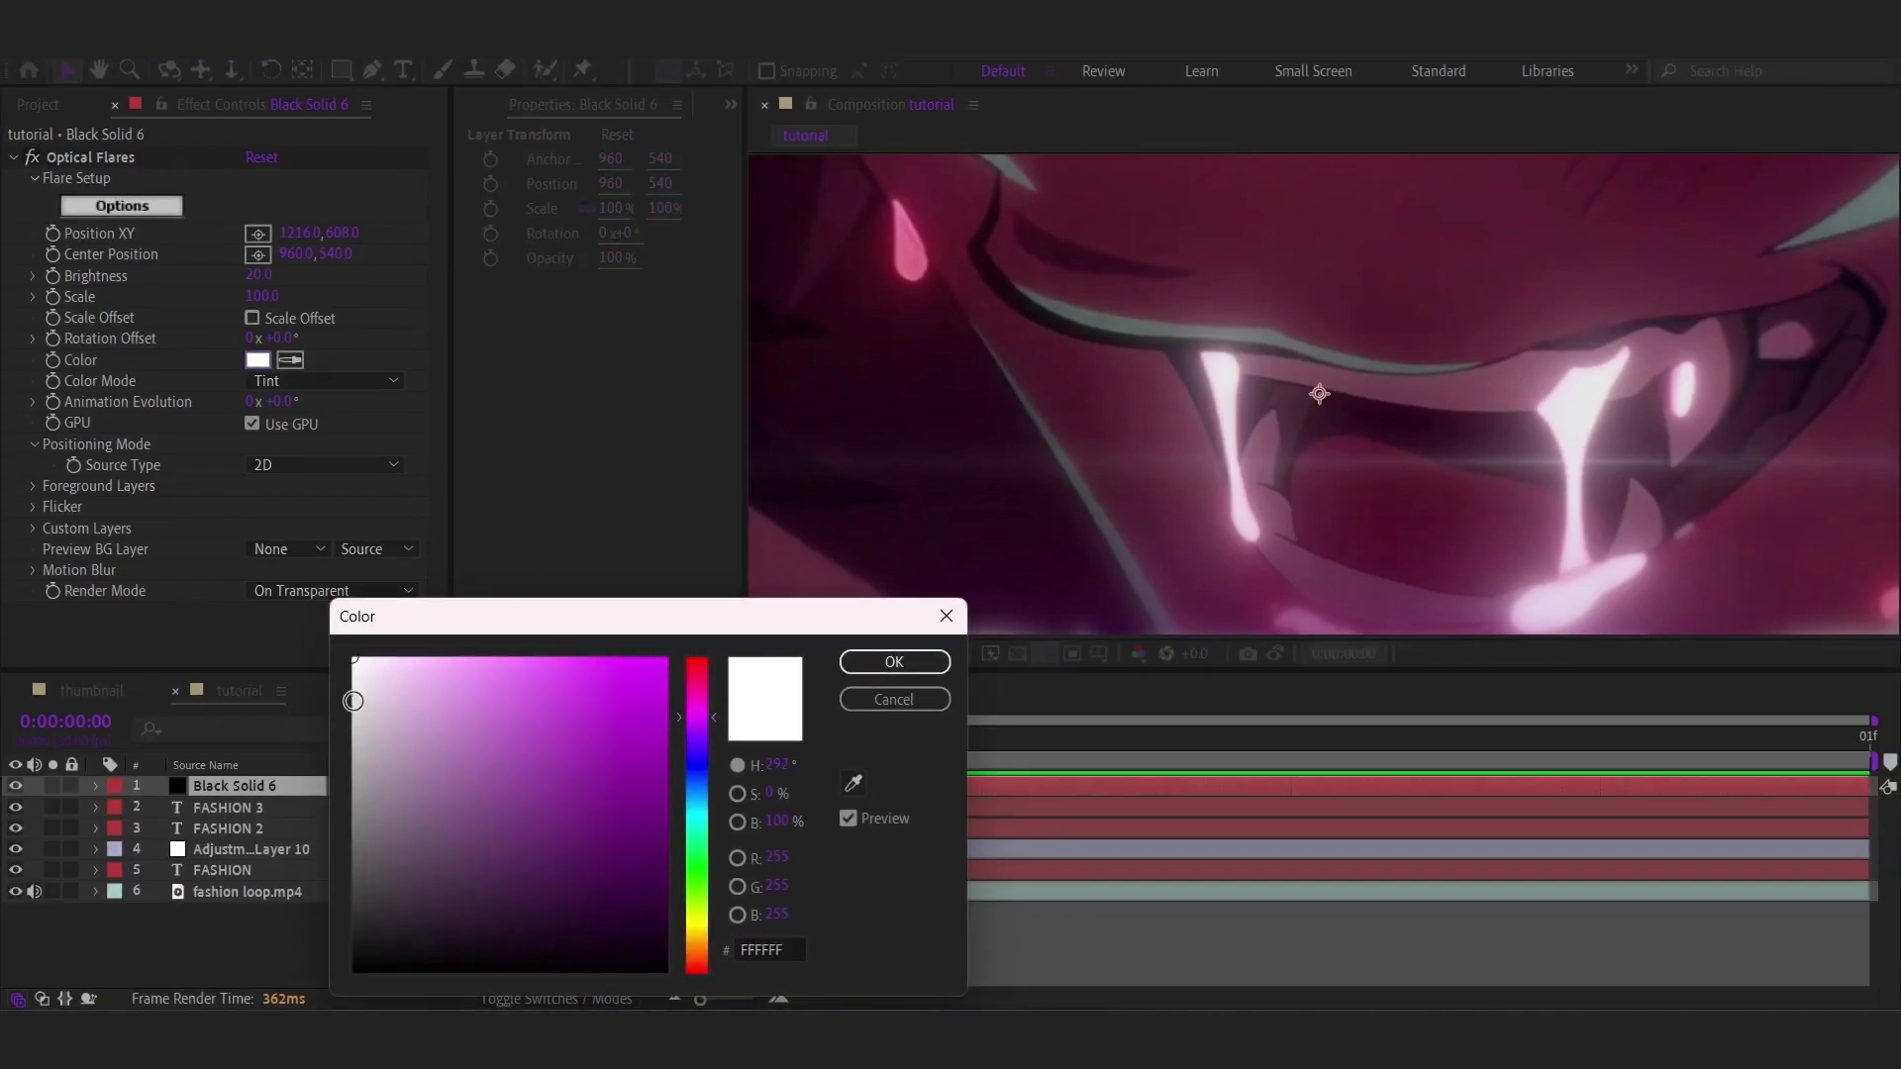
click(461, 716)
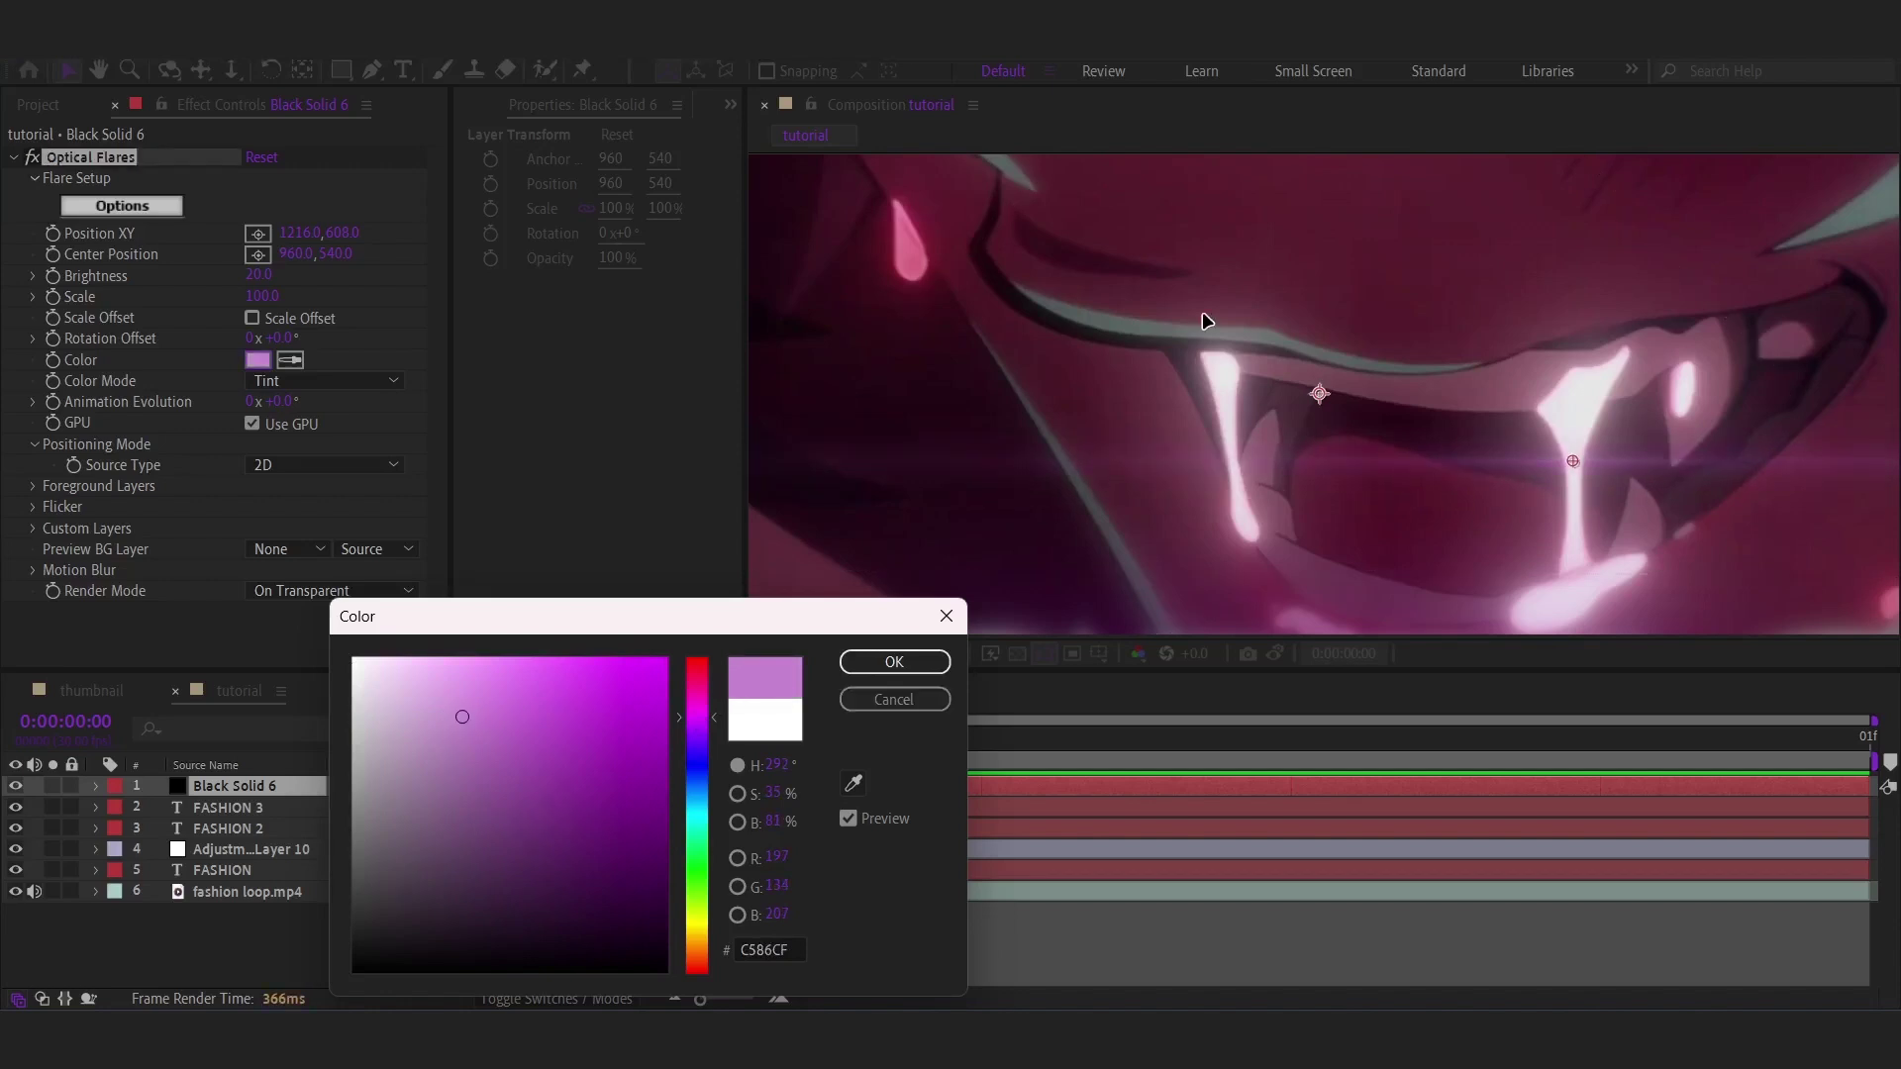
Confirm the light purple flare colour and zoom back out to the whole comp.
click(916, 662)
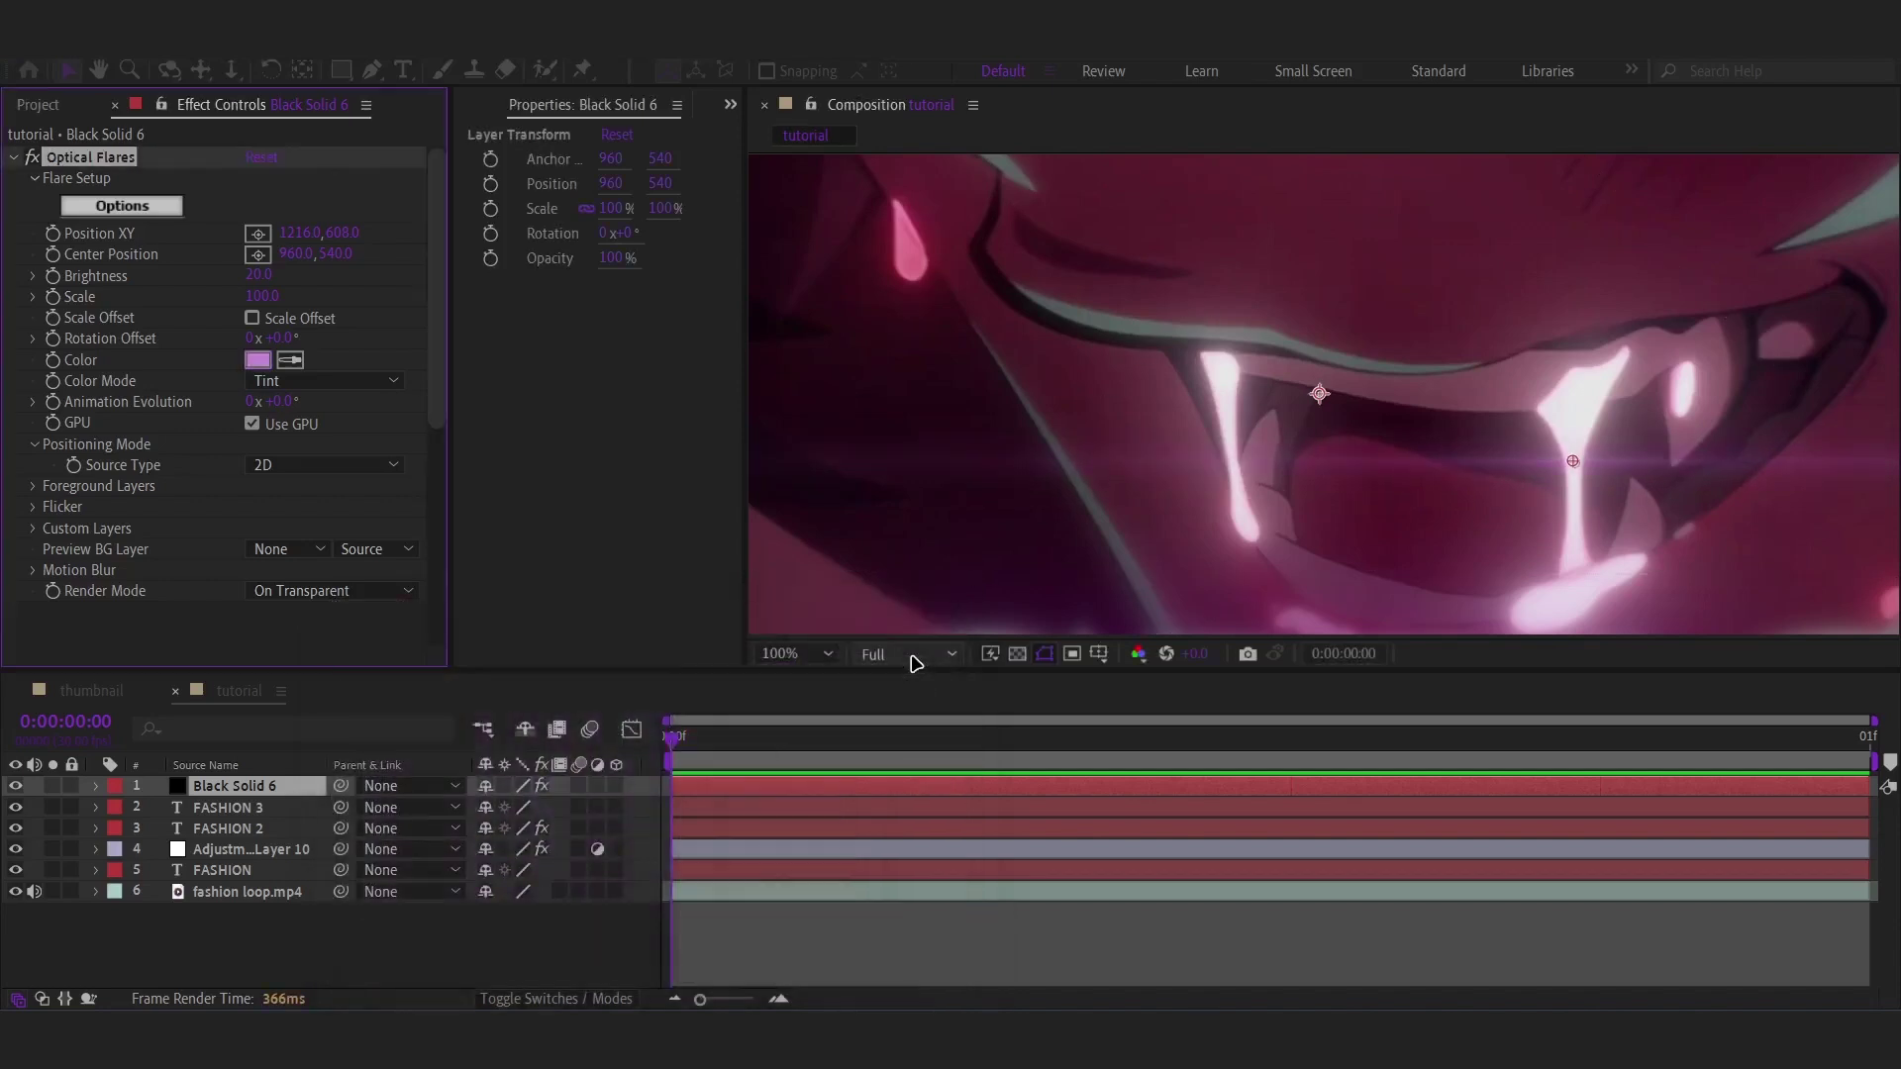
key(comma)
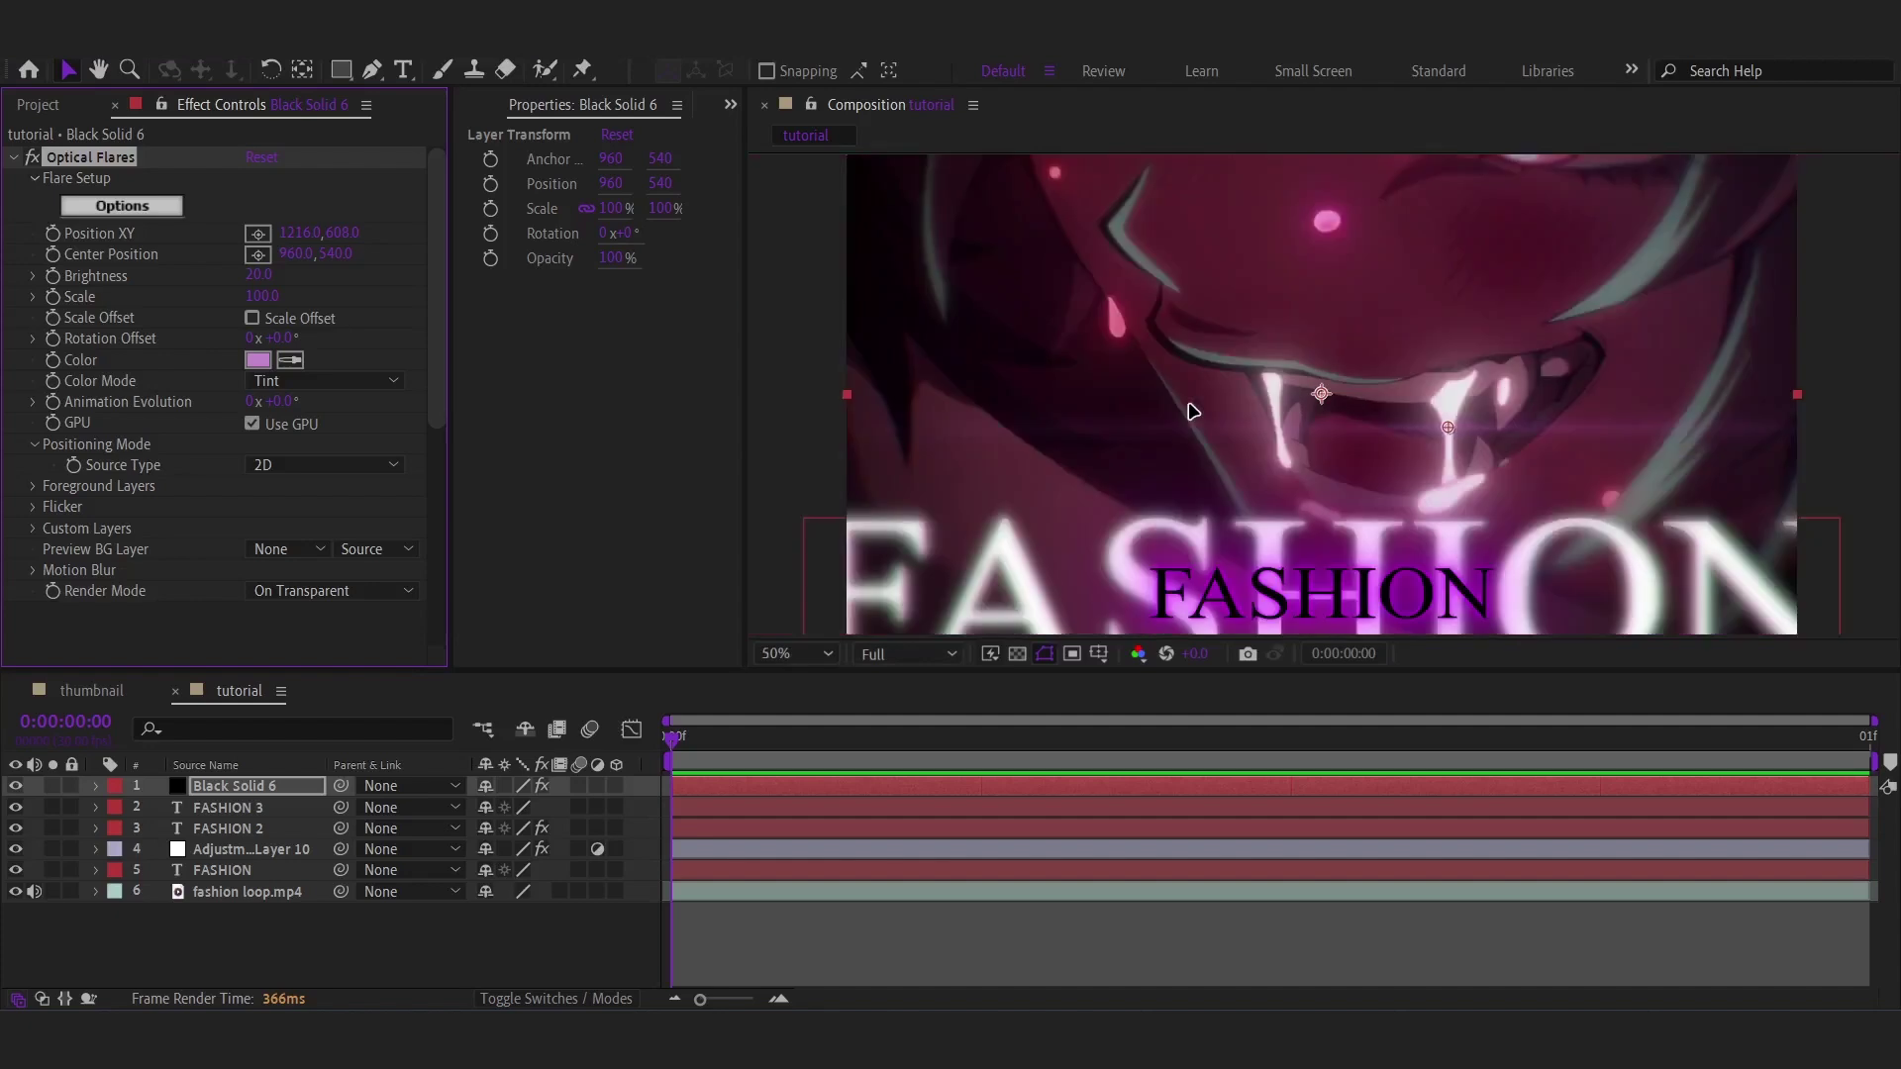
key(comma)
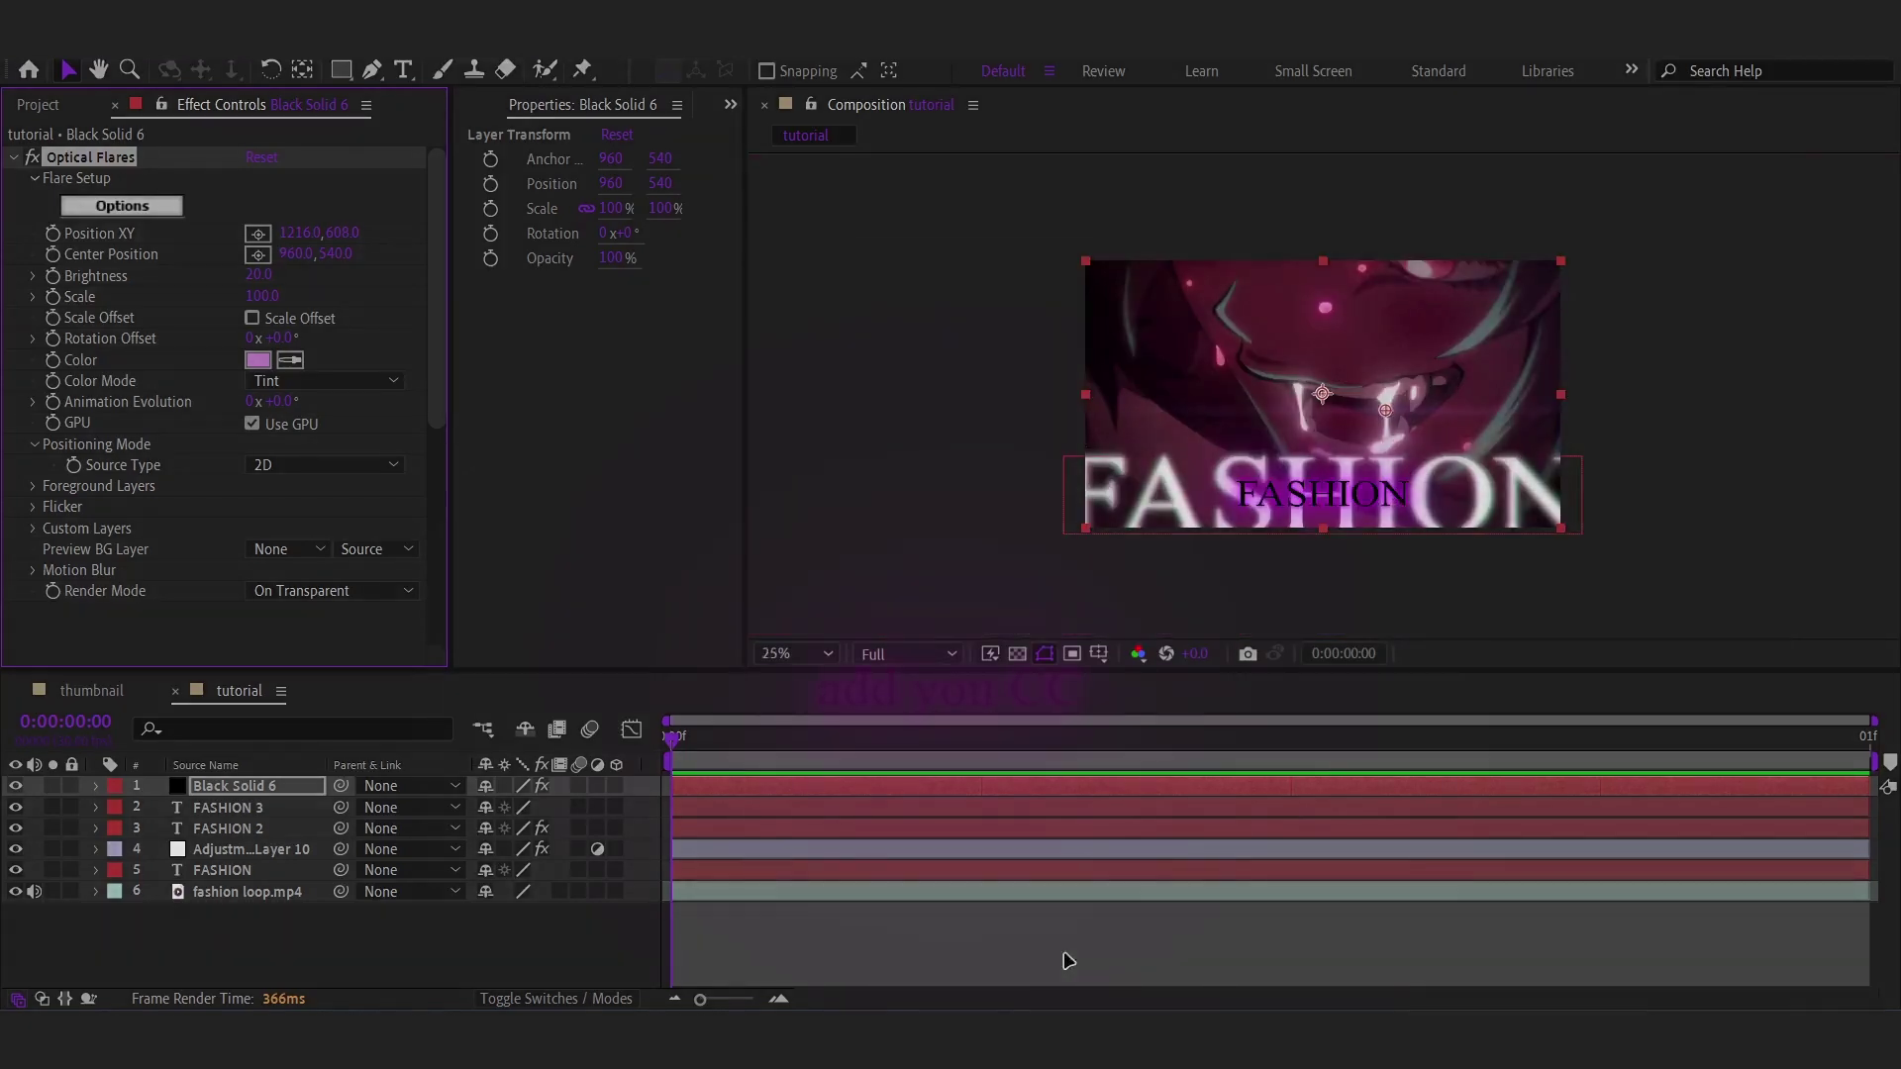
click(1068, 960)
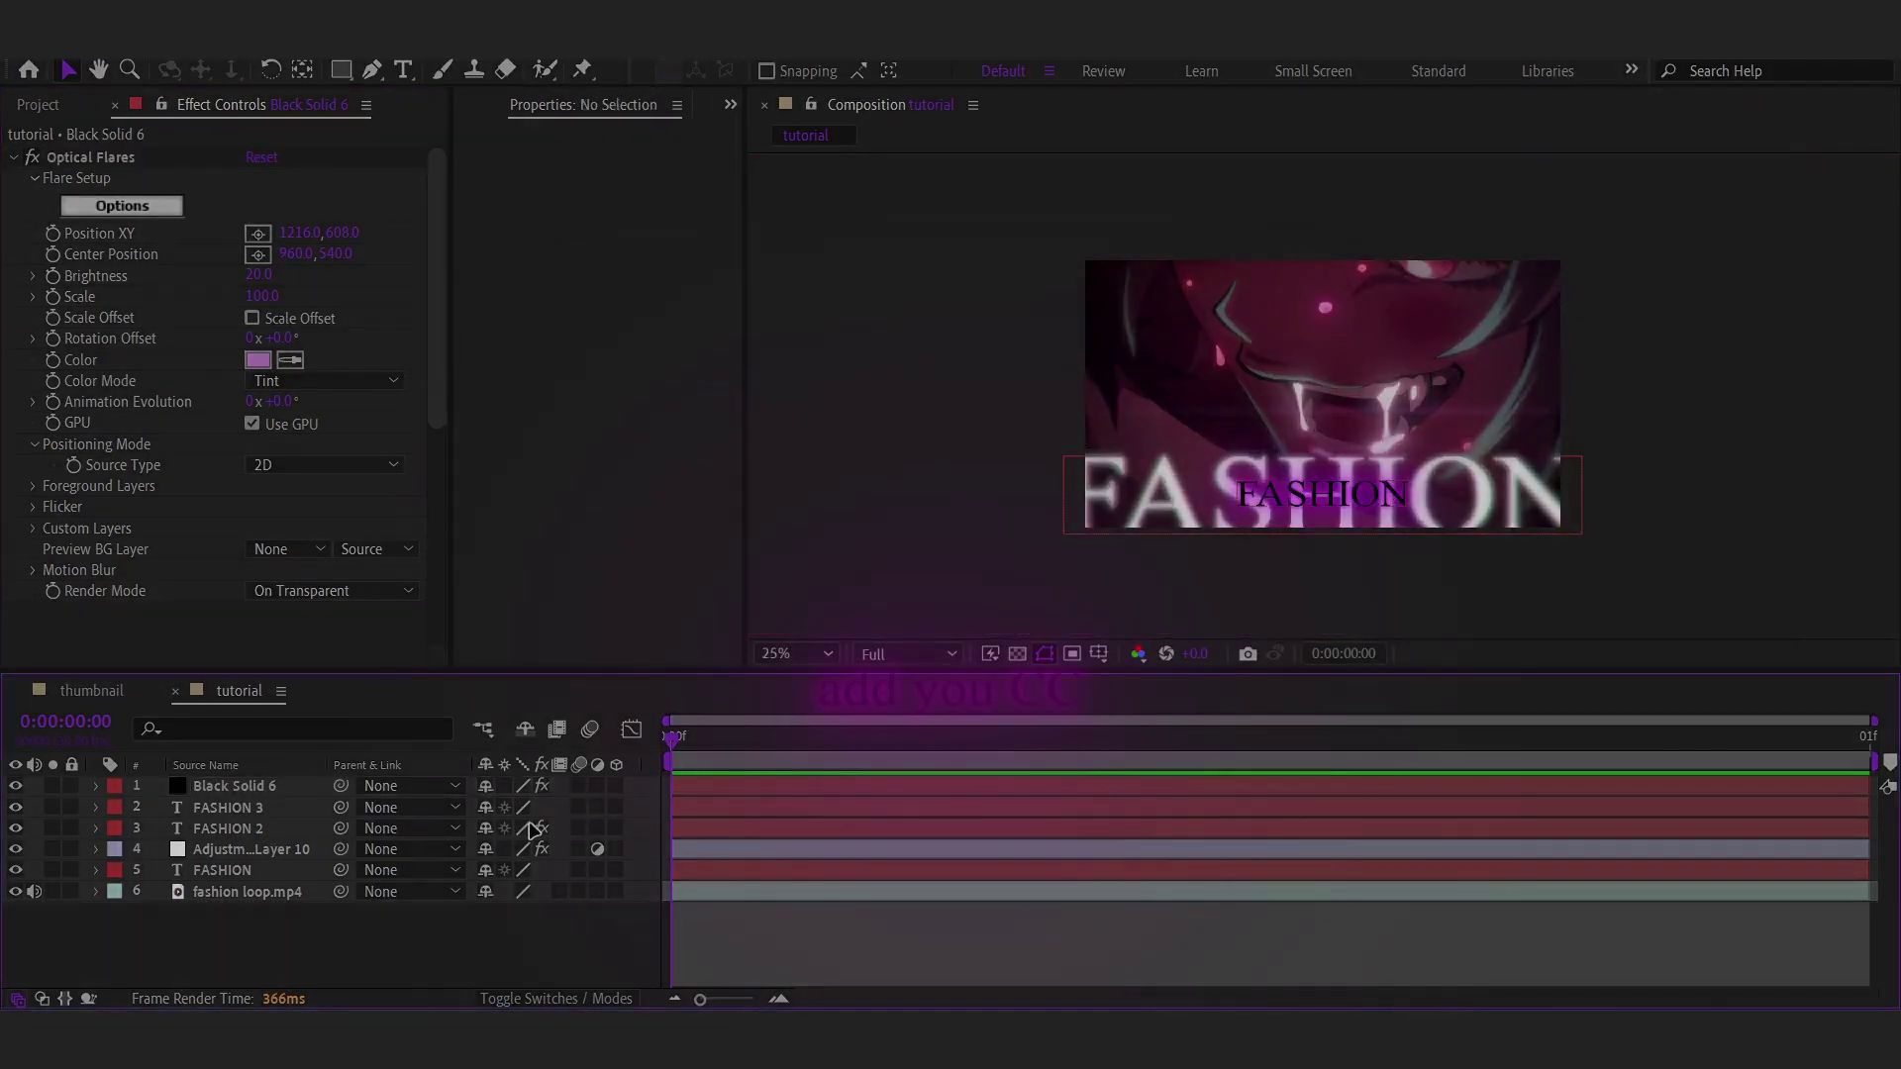
Copy Adjustment Layers 8 and 9 from the thumbnail comp into the tutorial comp.
click(99, 691)
click(758, 815)
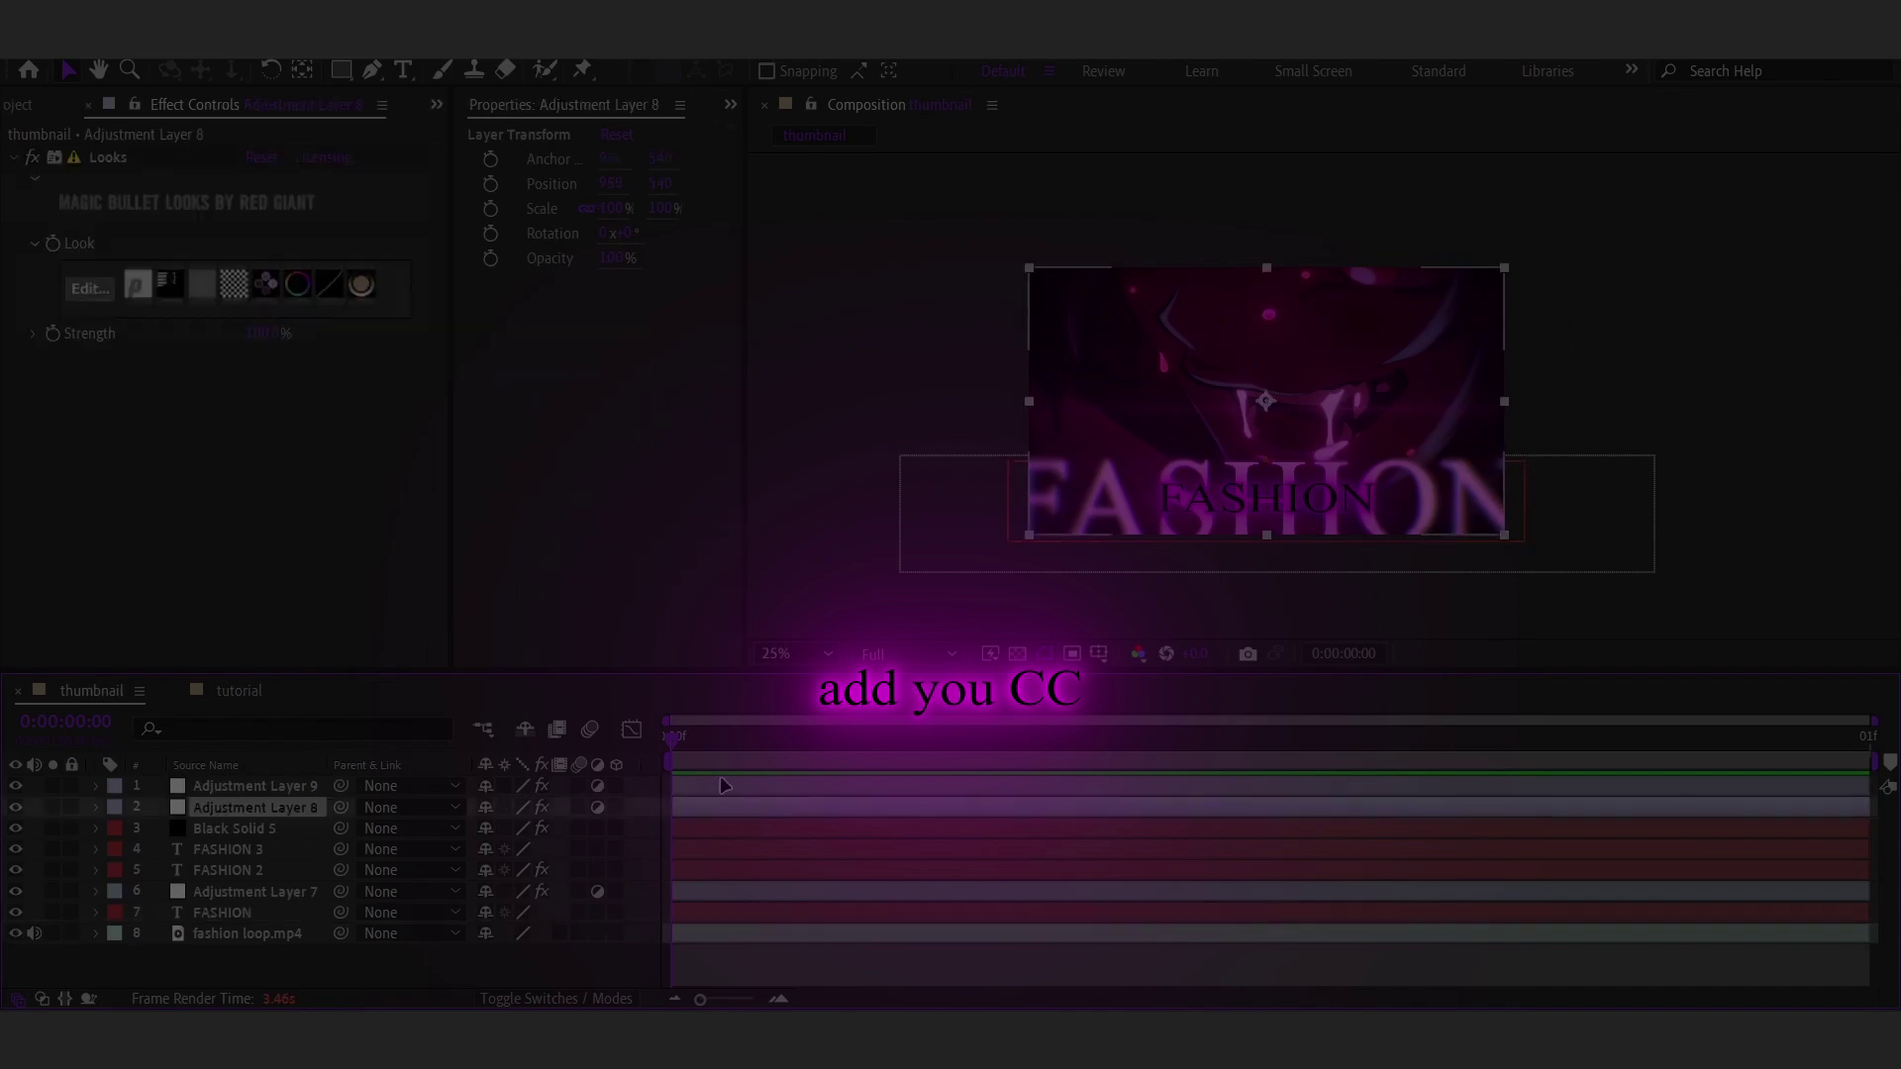
shift+click(723, 786)
click(239, 690)
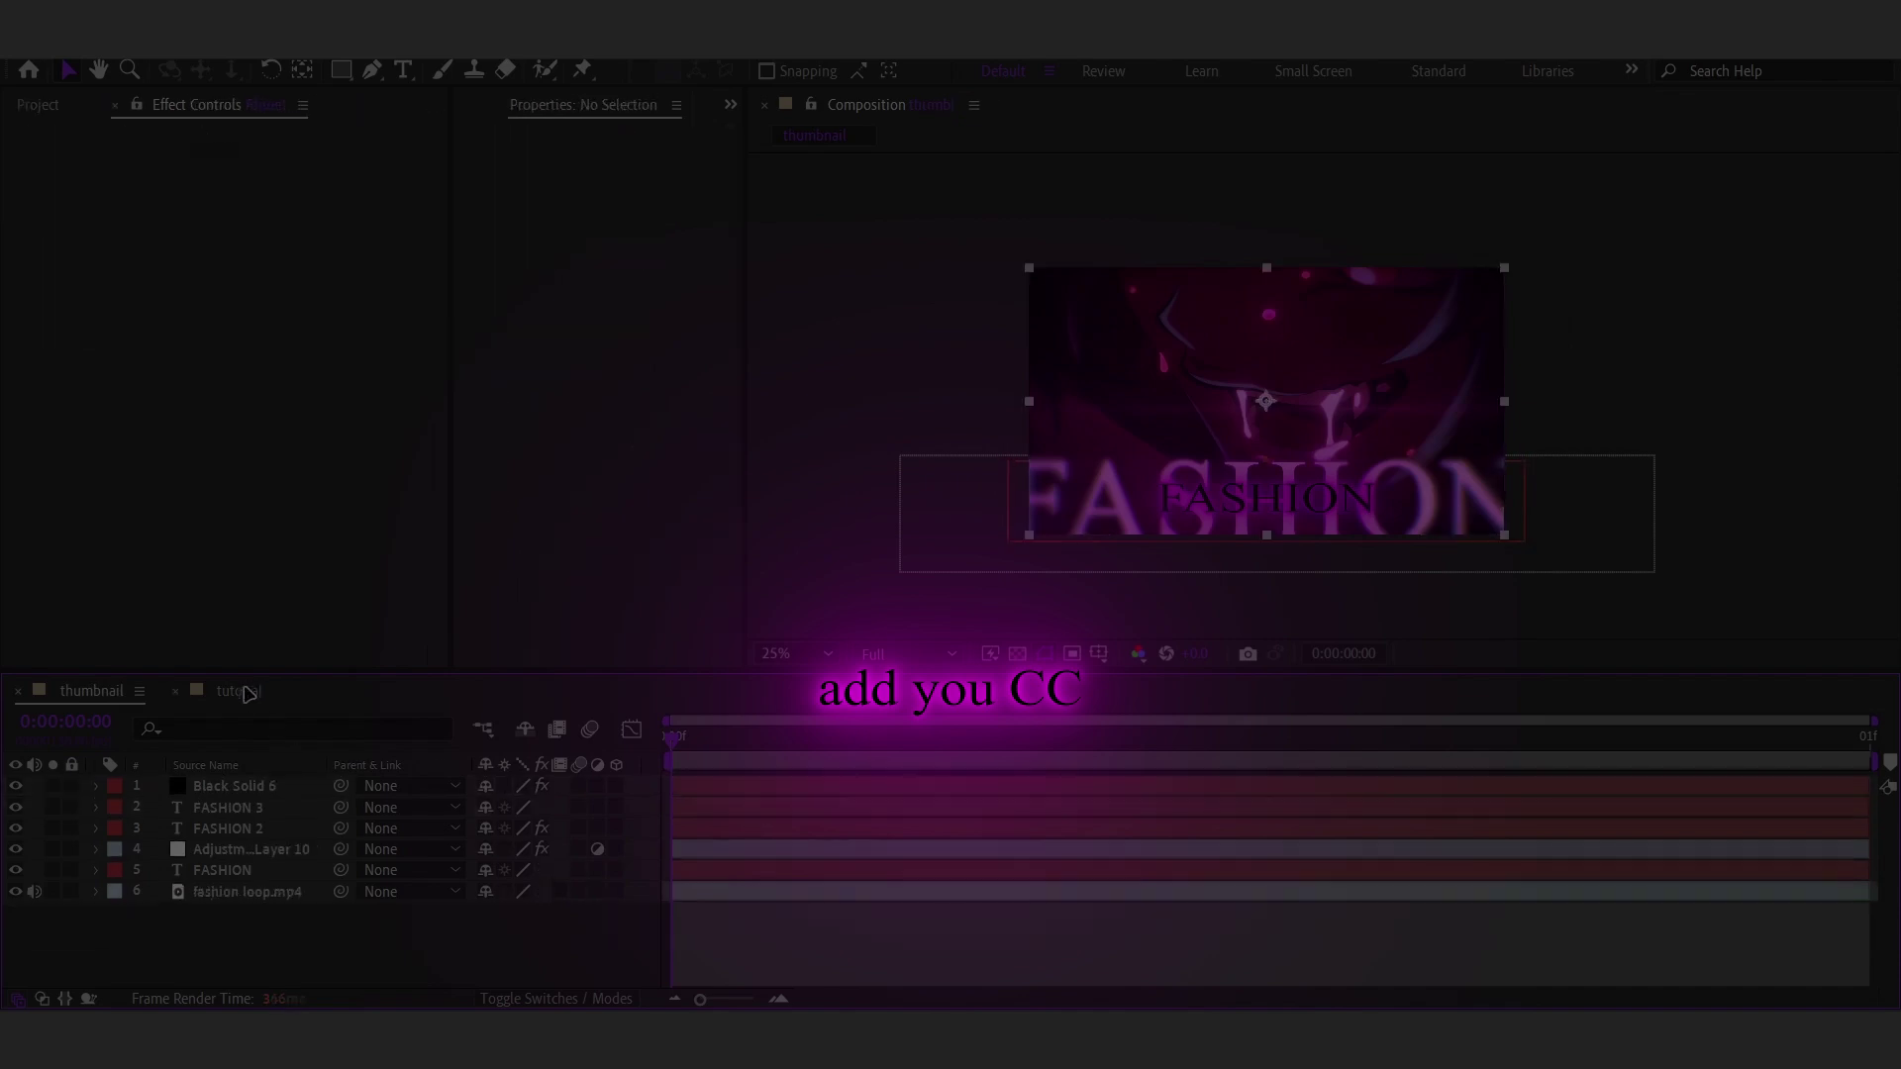
key(ctrl+v)
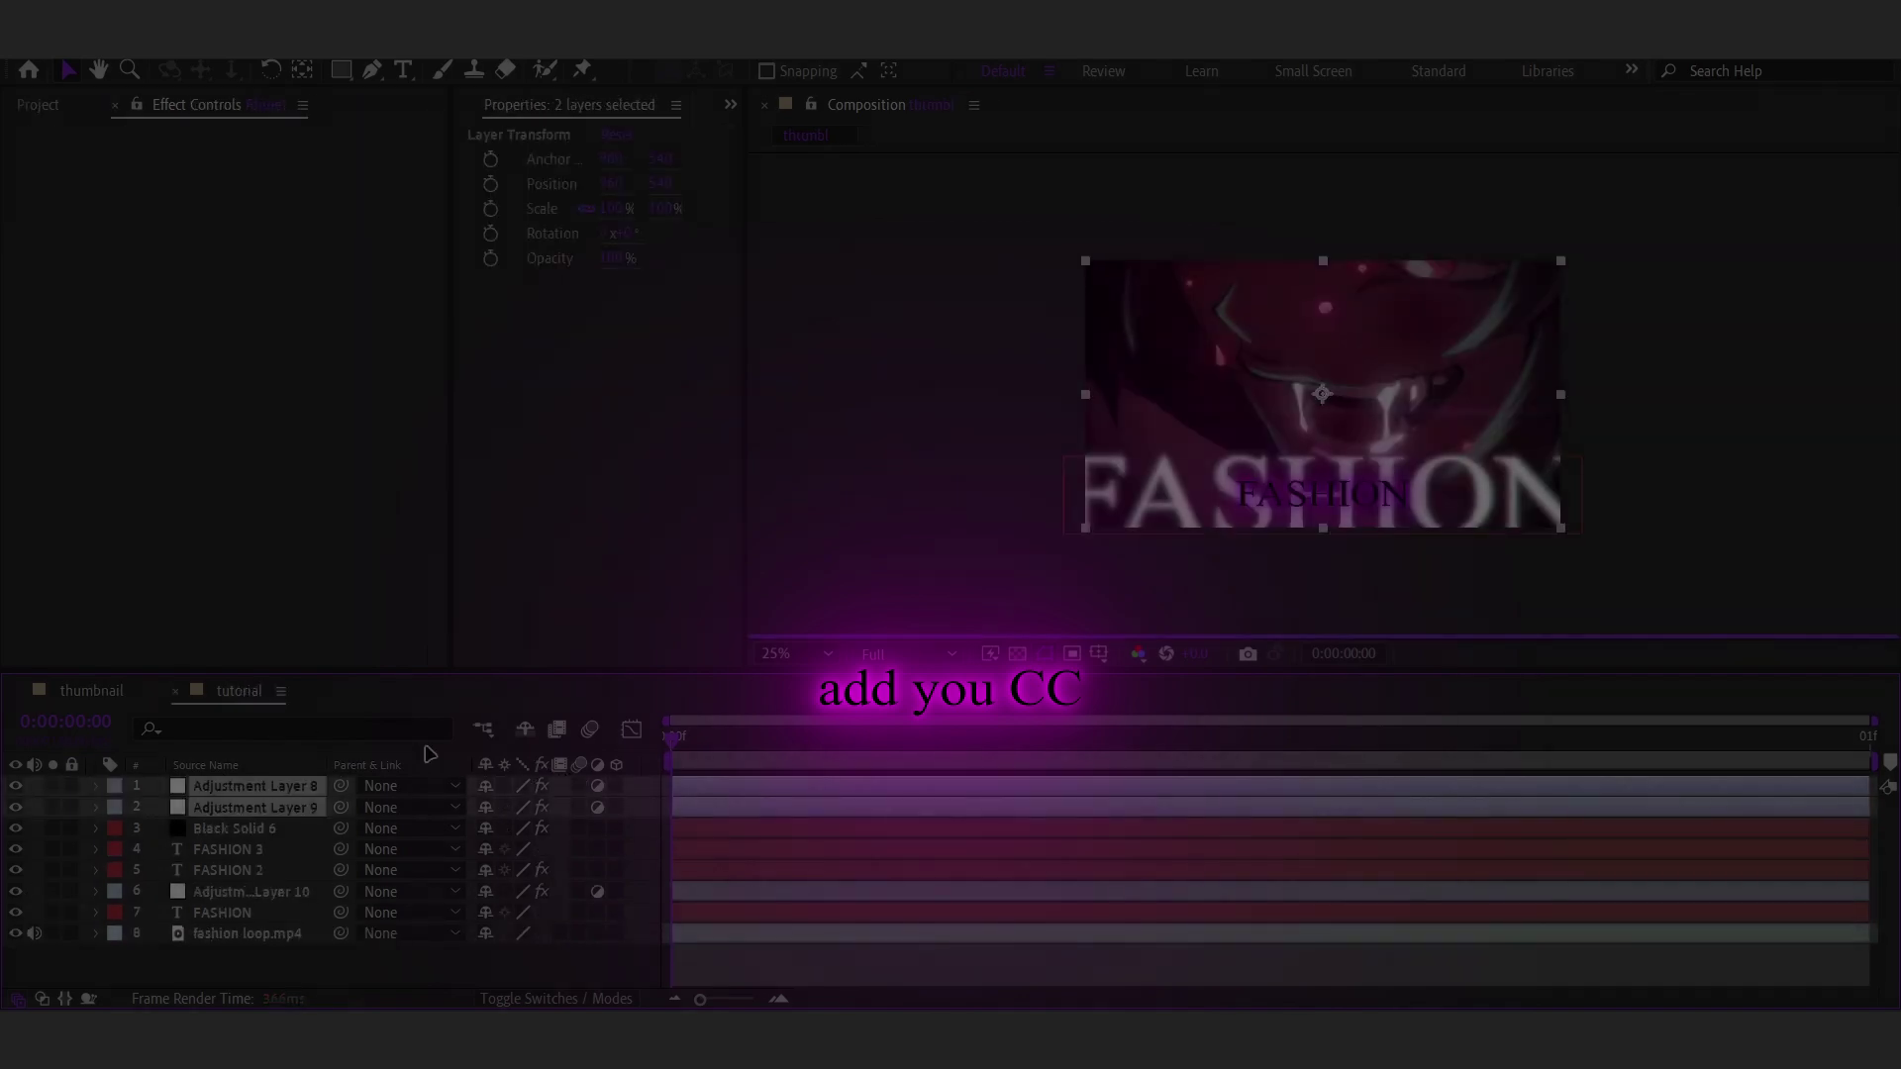
click(783, 964)
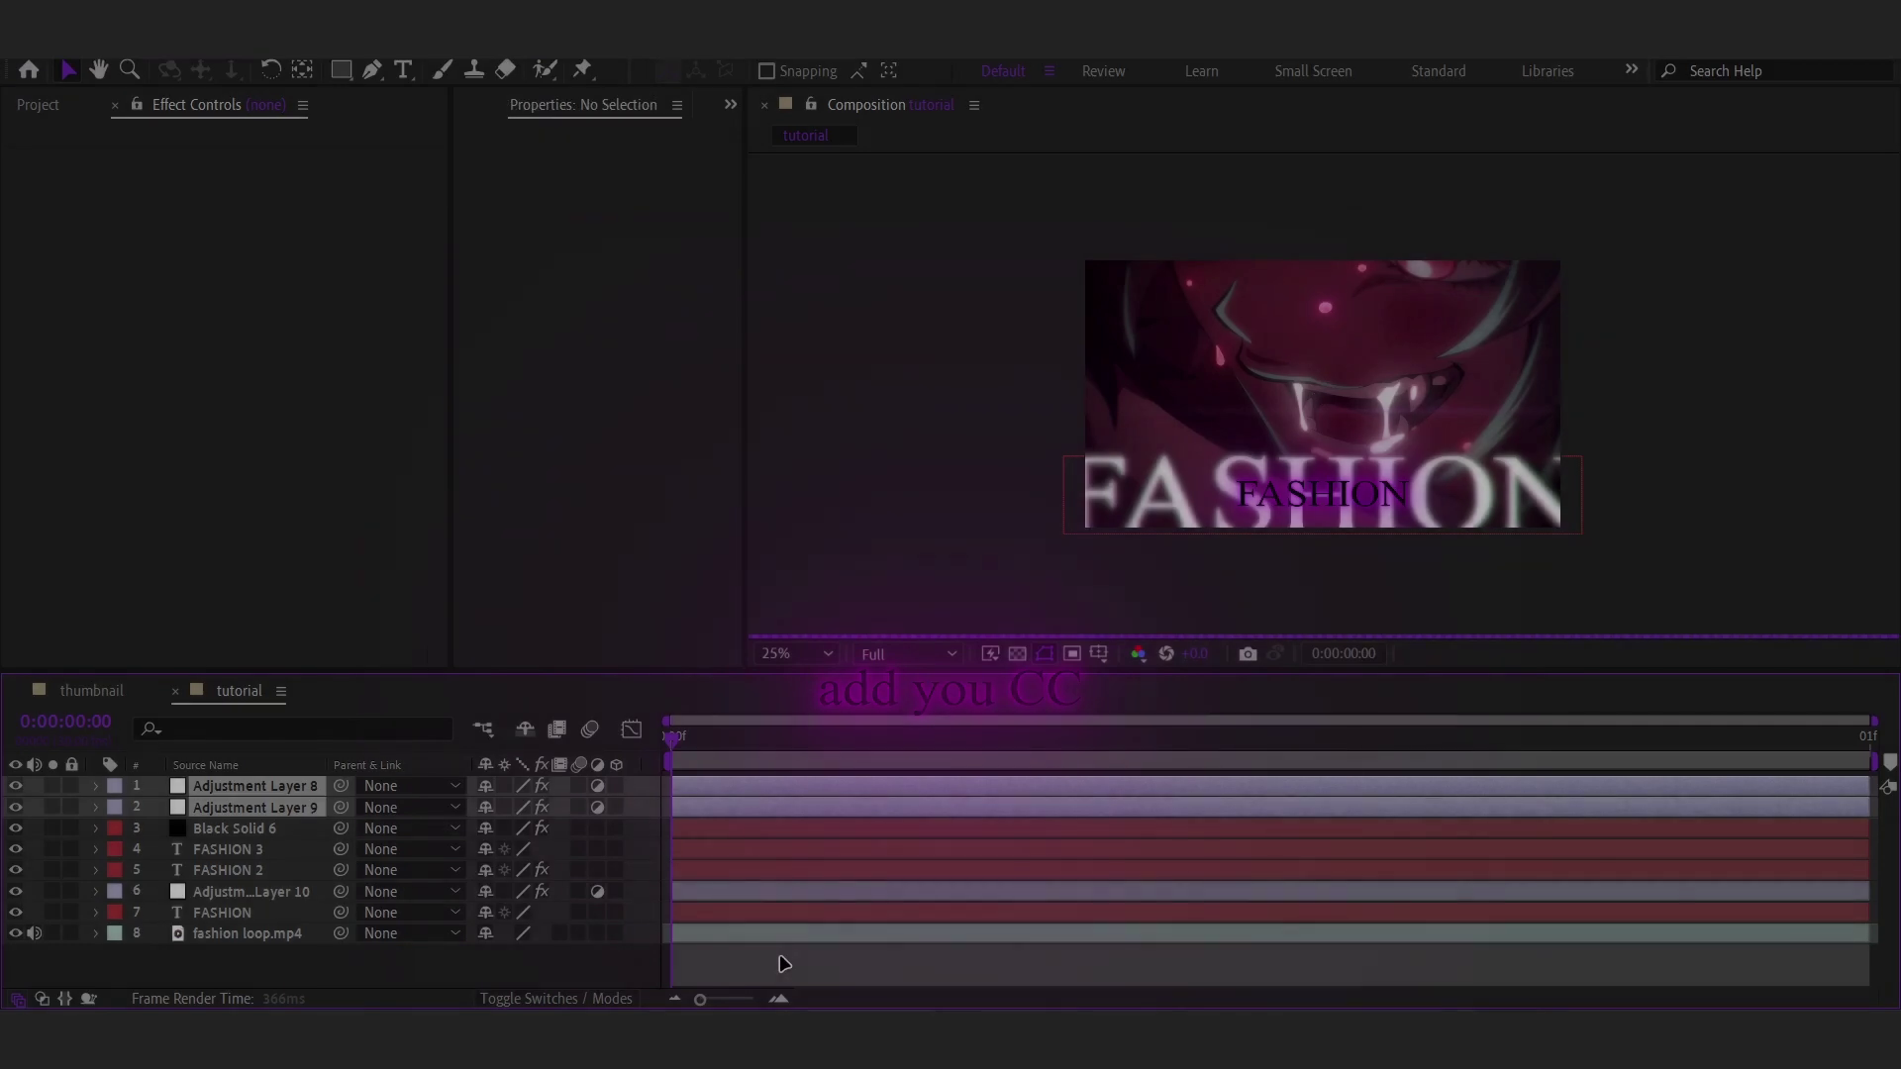